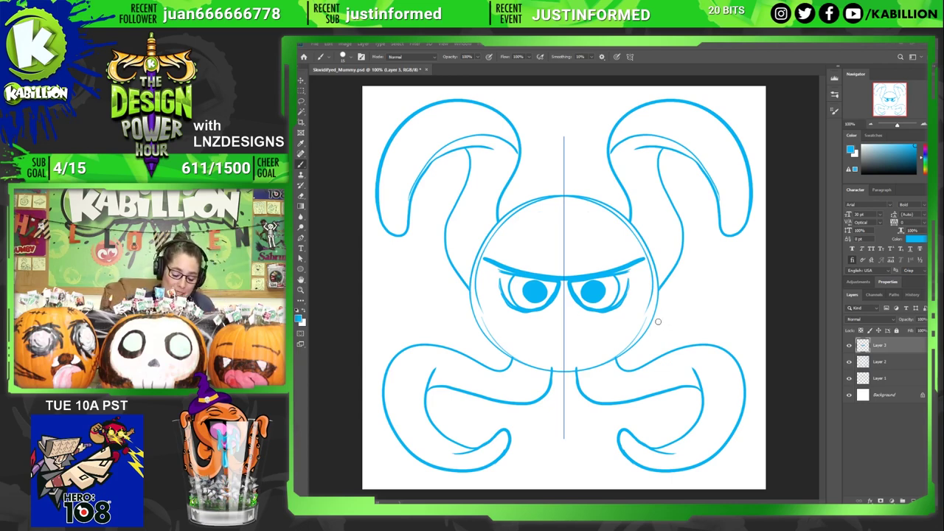
- Try to draw a wide, thin frown below the eyes with the Pencil tool
key("shift+b")
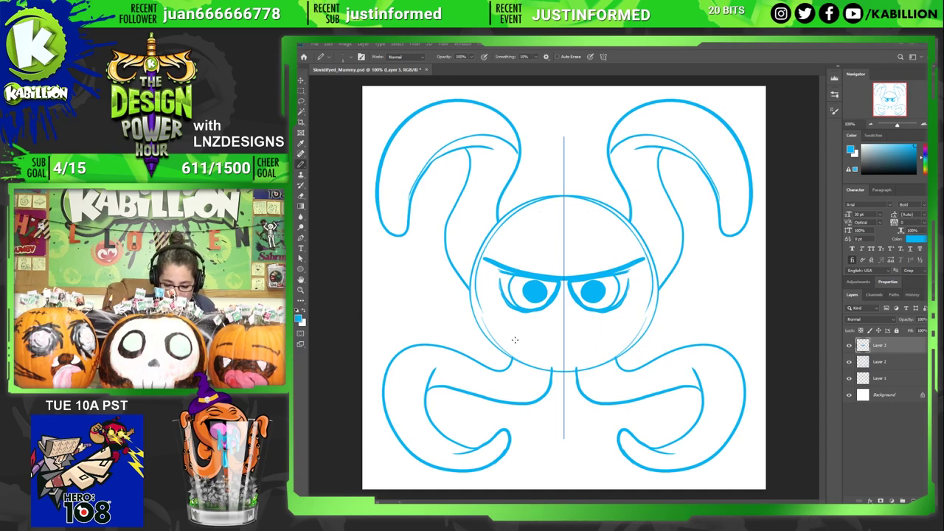
left_click_drag(520, 345, 608, 343)
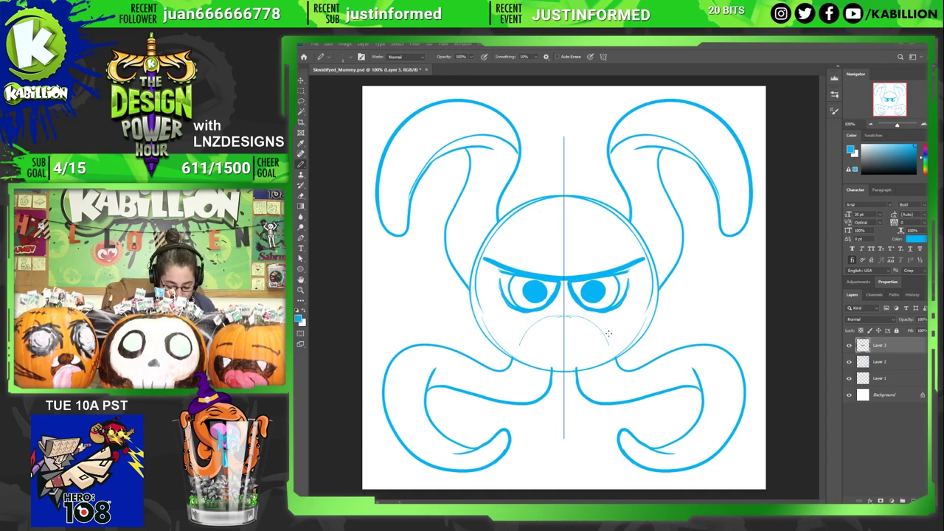
key("ctrl+z")
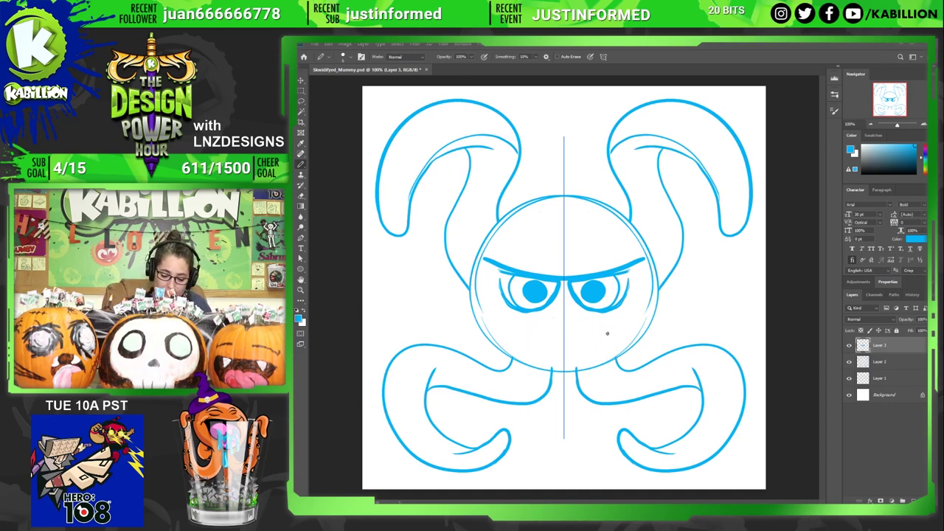
key("ctrl+z")
- Try to paint the mouth below the eyes on Layer 3 with the Mixer Brush
key("shift+b")
key("shift+b")
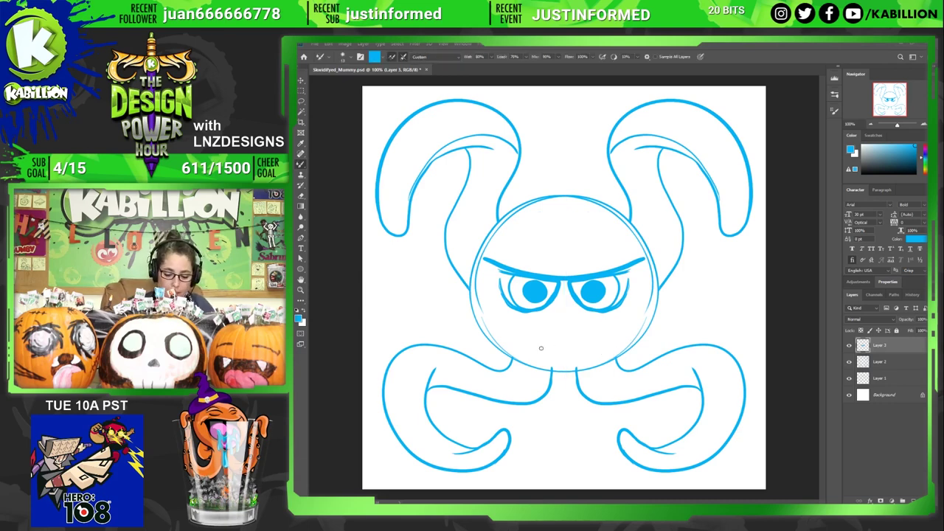
left_click_drag(515, 339, 579, 323)
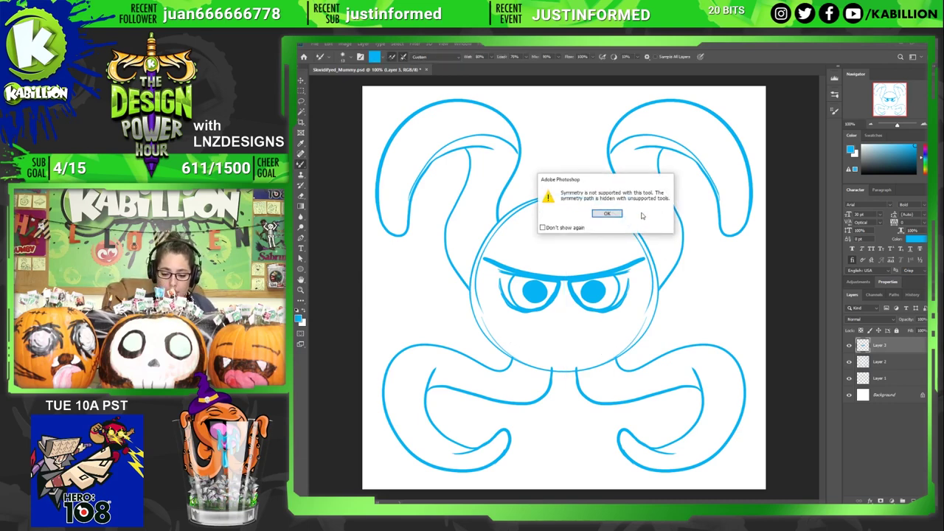
left_click(609, 217)
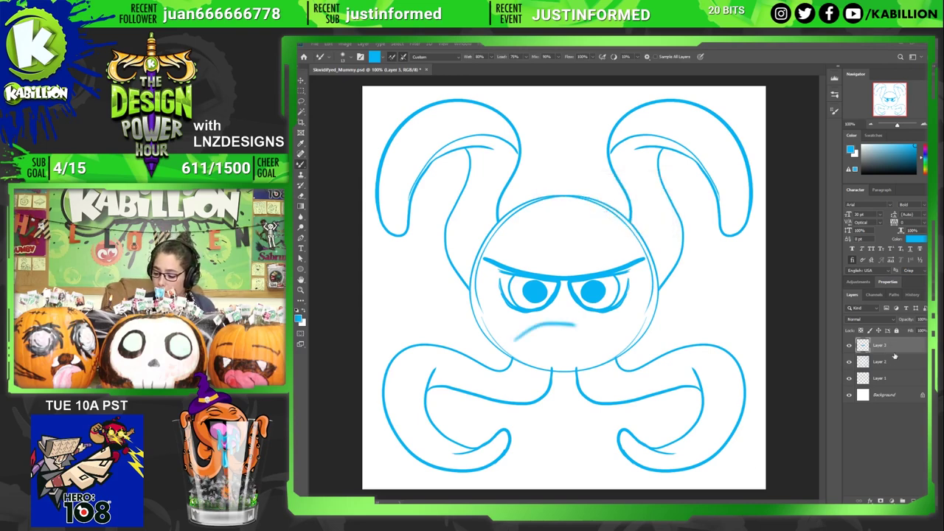
left_click(849, 346)
left_click(849, 345)
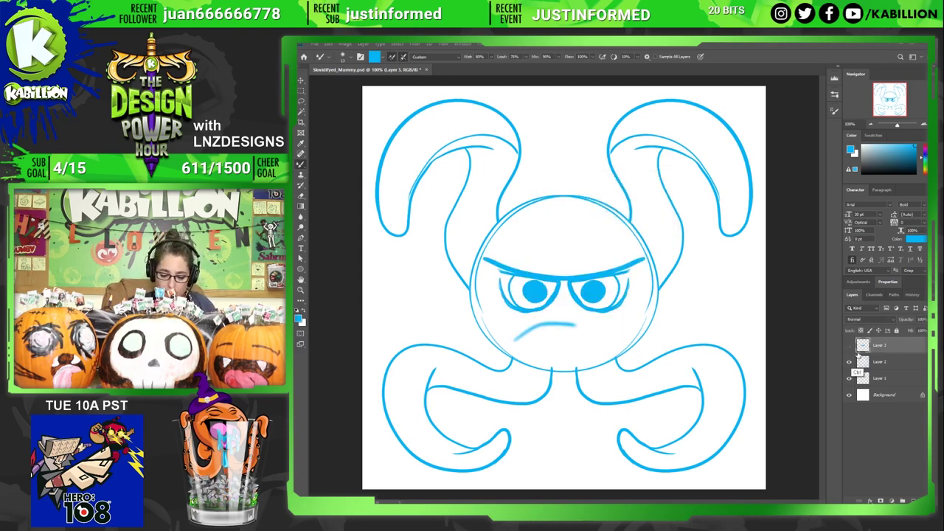
left_click(849, 345)
left_click(849, 345)
key("ctrl+z")
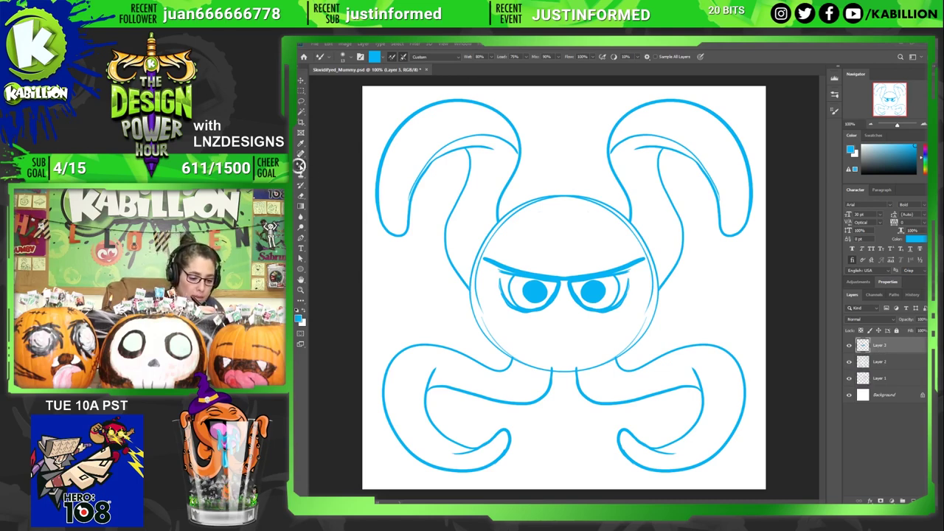
- Try to paint a wide, arched symmetrical frown below the eyes with the Brush tool
left_click(301, 165)
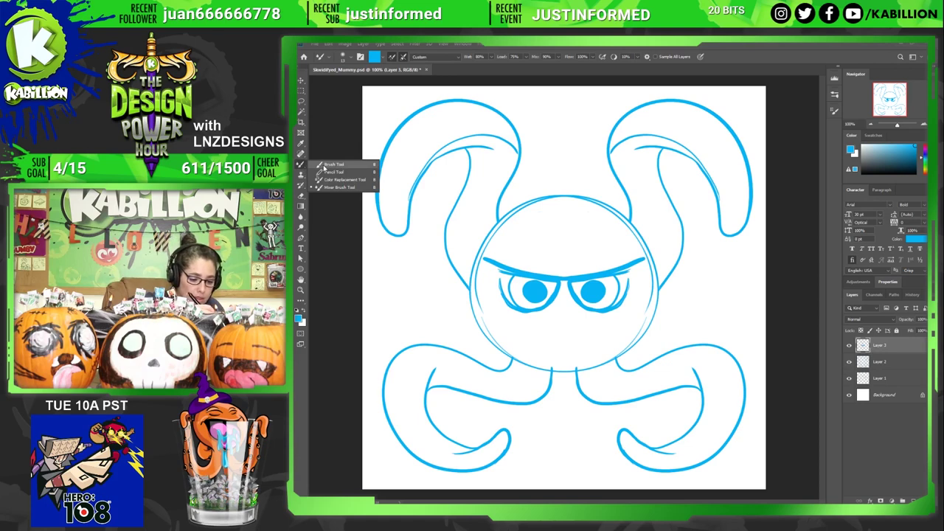
left_click(324, 165)
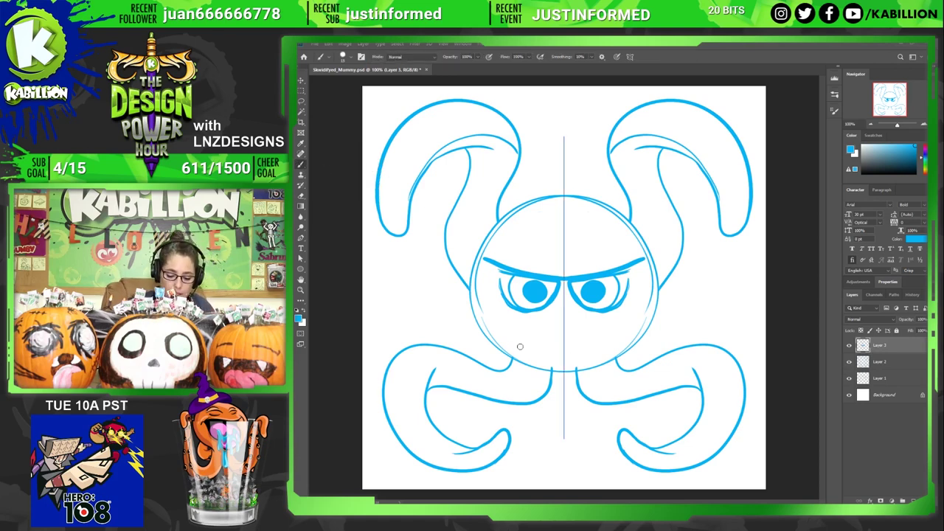
left_click_drag(523, 344, 565, 322)
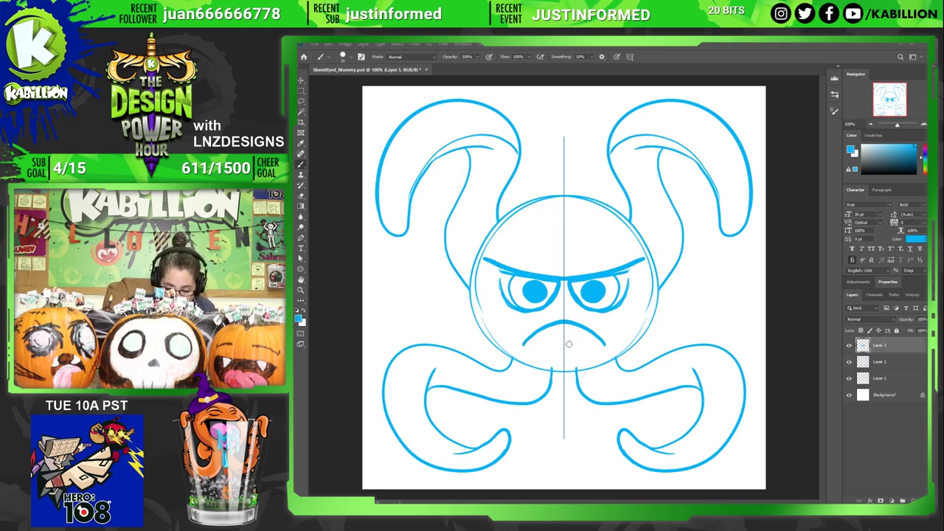
key("ctrl+z")
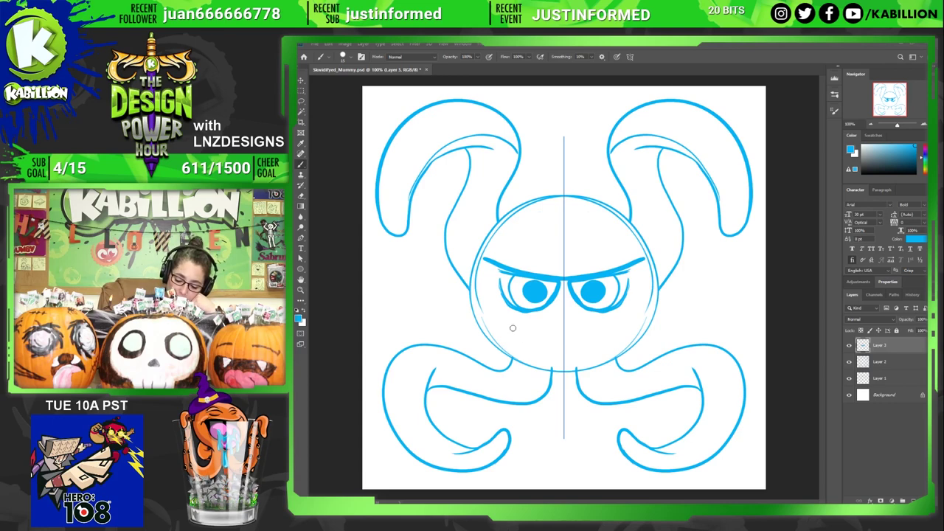
- Try to paint an open mouth with a wavy upper lip and a rounded lower edge below the eyes
left_click_drag(518, 333, 564, 325)
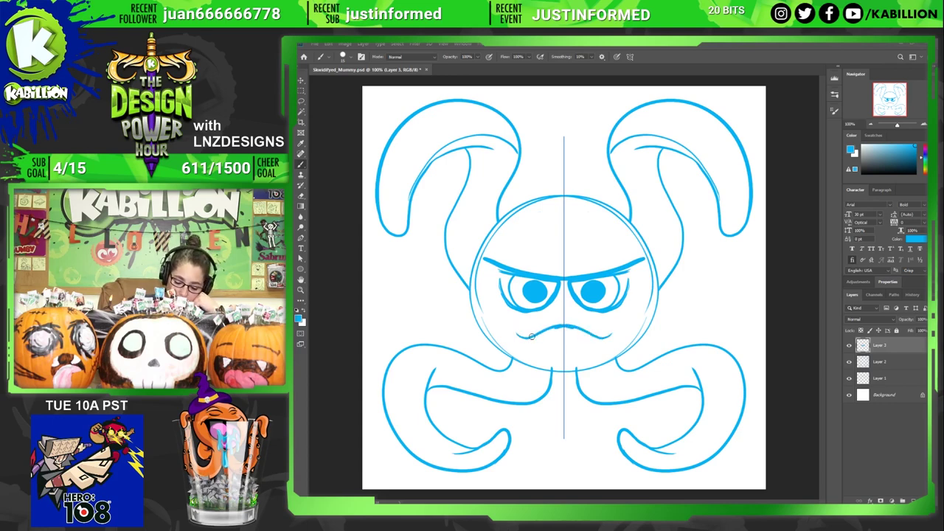
mouse_move(526, 337)
left_mouse_down()
mouse_move(532, 350)
mouse_move(565, 360)
left_mouse_up()
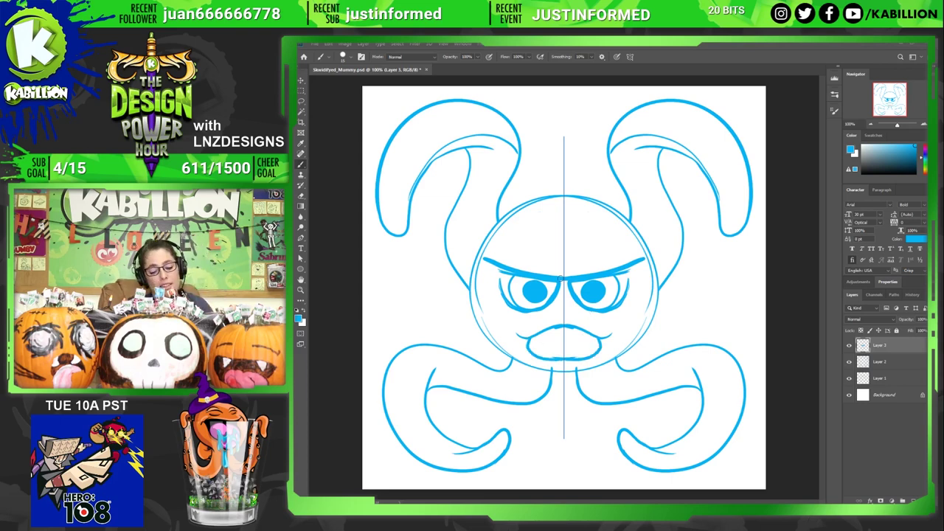
key("ctrl+z")
key("ctrl+z")
key("ctrl+z")
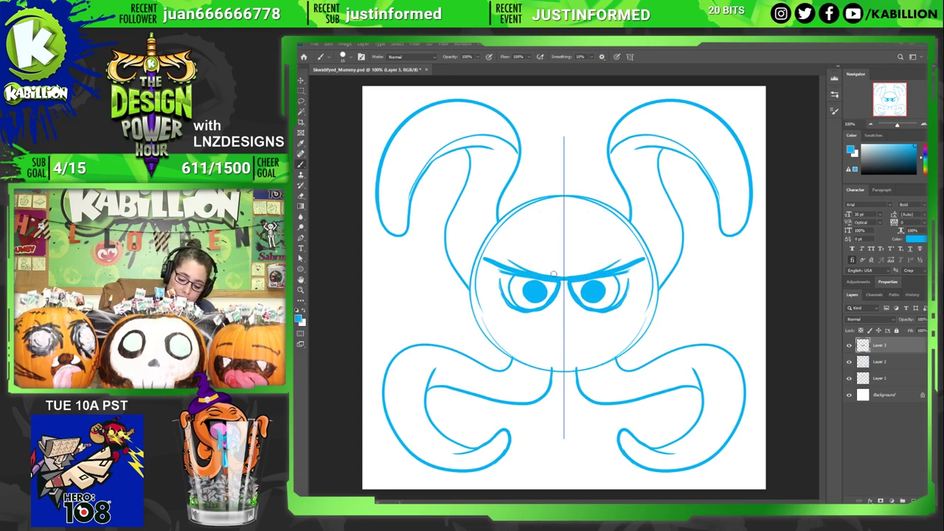
- Paint small furrow lines between the eyebrows and erase round highlights into both pupils
left_click_drag(552, 271, 577, 270)
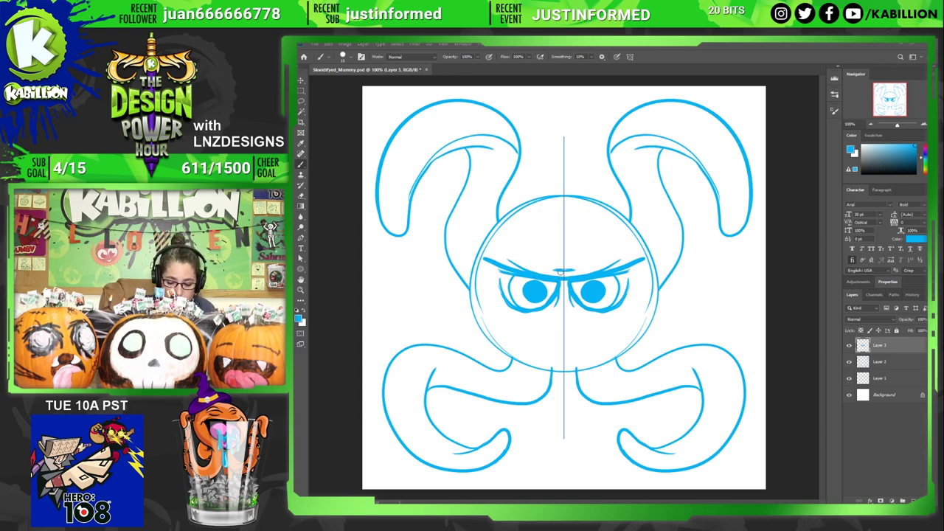
key("e")
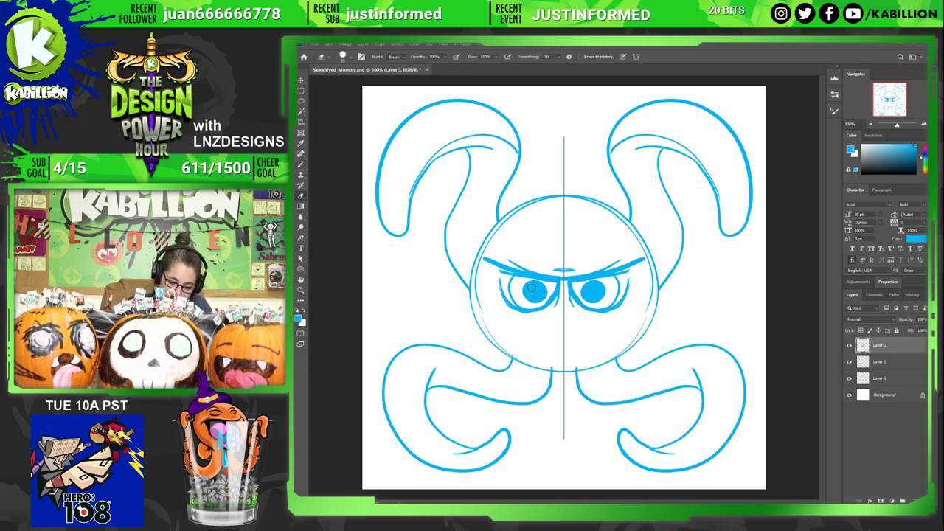
right_click(532, 288)
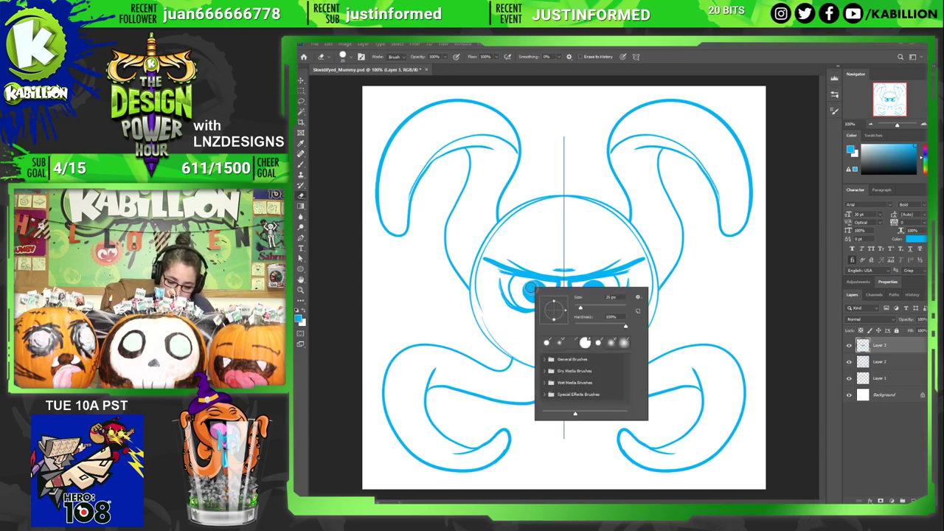
key("Escape")
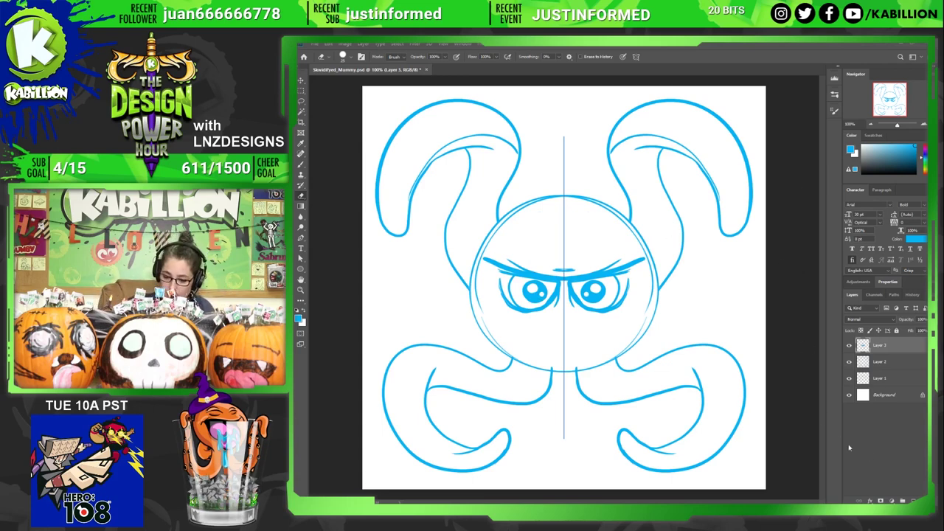
- Add a new layer above Layer 3 and make the tentacle layer, Layer 2, active for painting
key("ctrl+shift+alt+n")
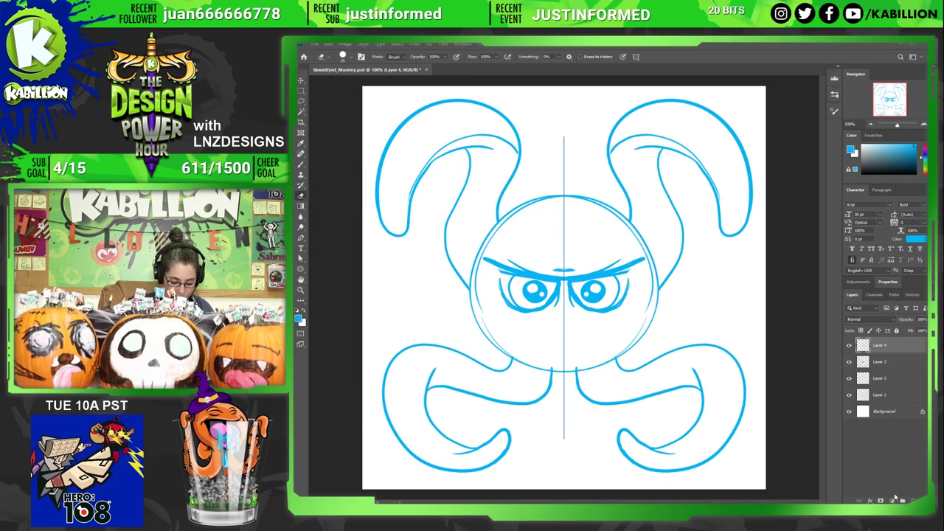
key("b")
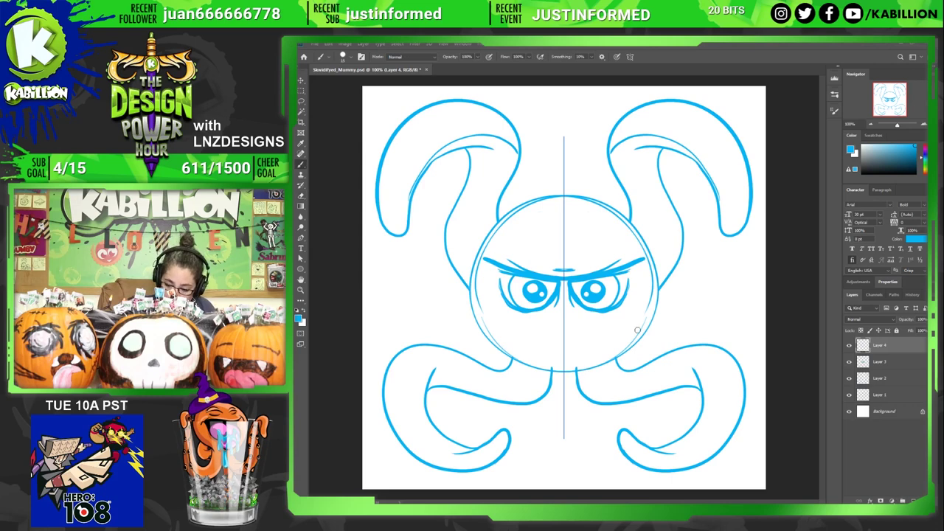
left_click(867, 379)
left_click(849, 380)
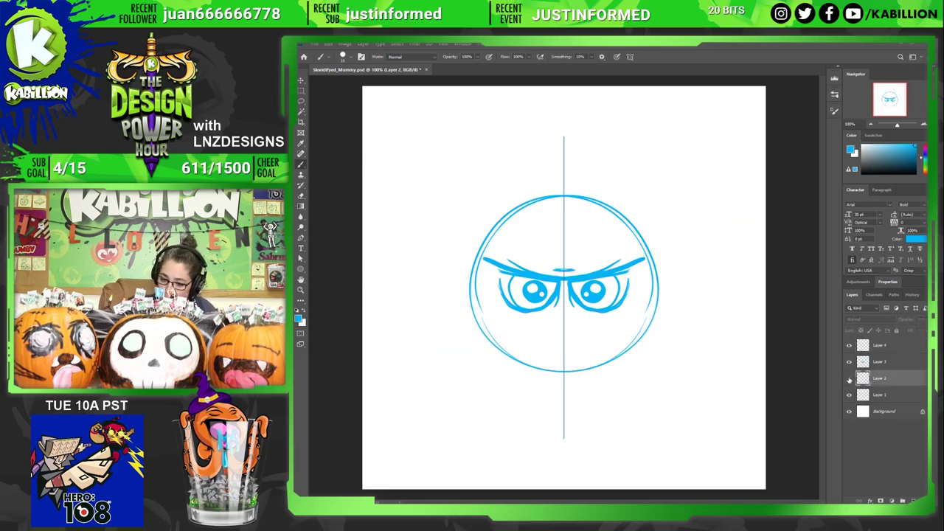
left_click(849, 379)
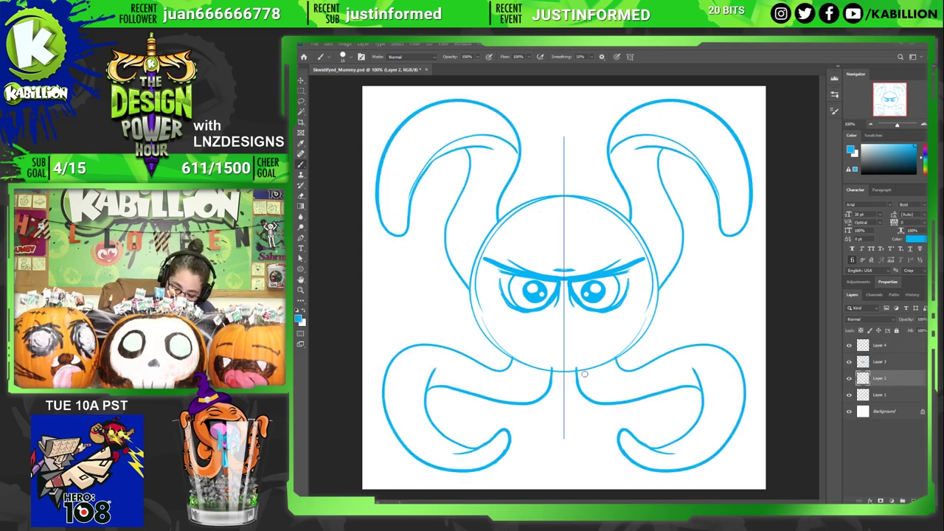
- Paint symmetrical contour lines along the inner and outer curves of the lower tentacles on Layer 2
mouse_move(579, 389)
left_mouse_down()
mouse_move(587, 396)
mouse_move(697, 374)
left_mouse_up()
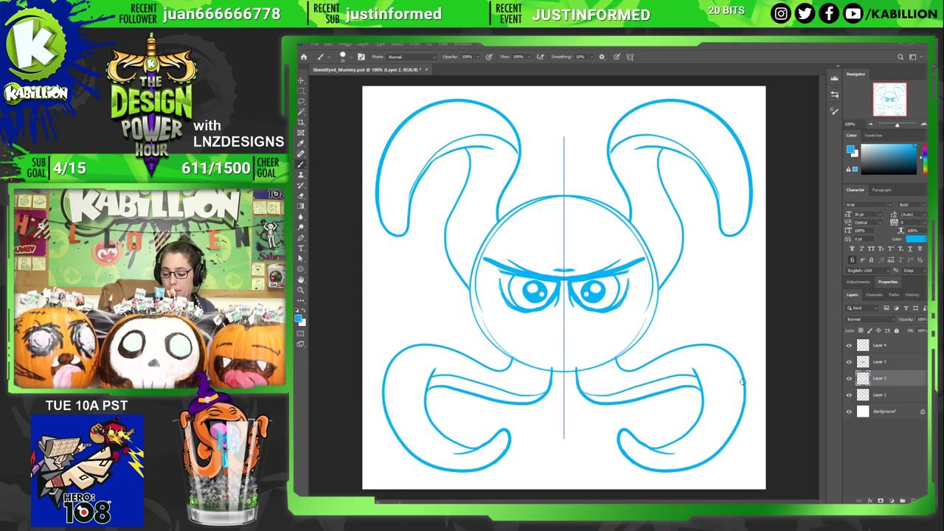
left_click_drag(742, 381, 666, 472)
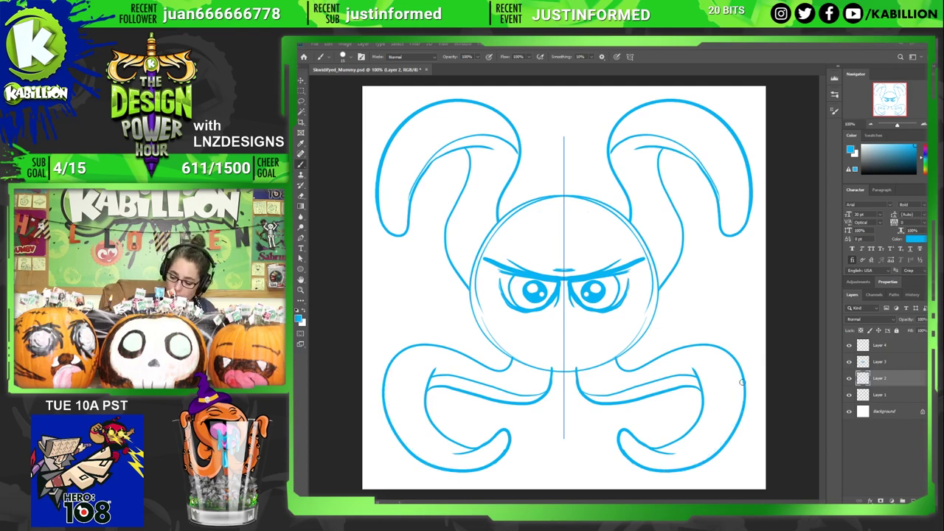
left_click_drag(742, 381, 669, 469)
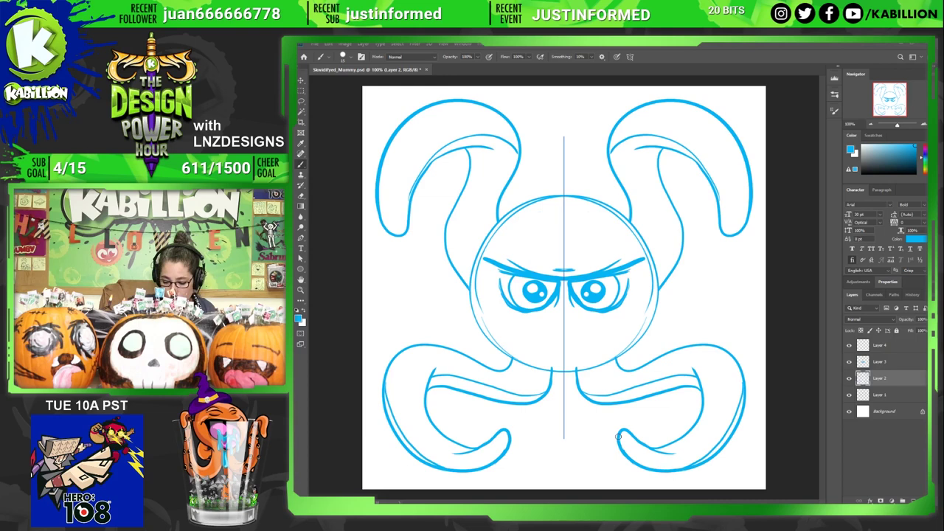
left_click_drag(619, 437, 709, 461)
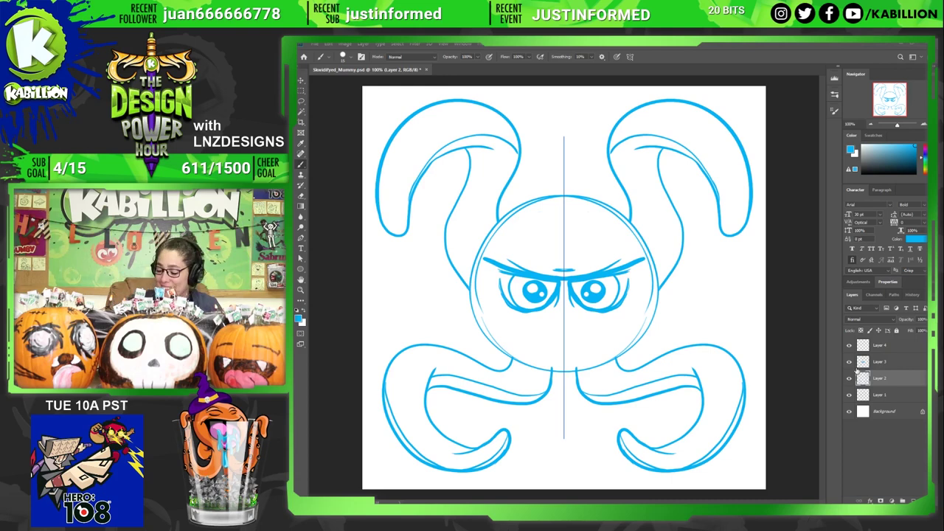
- Paint a narrow, arched symmetrical frown below the eyes on Layer 2
left_click(850, 395)
left_click(850, 397)
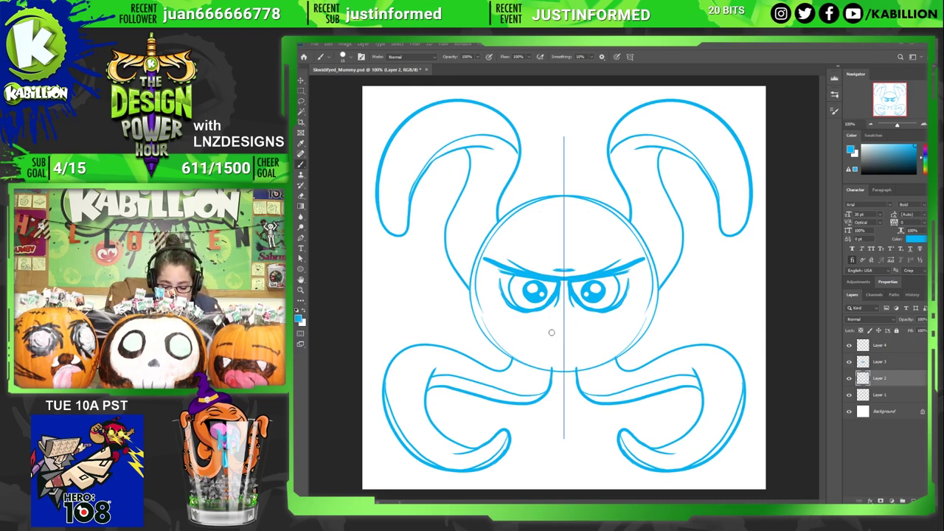
left_click(849, 361)
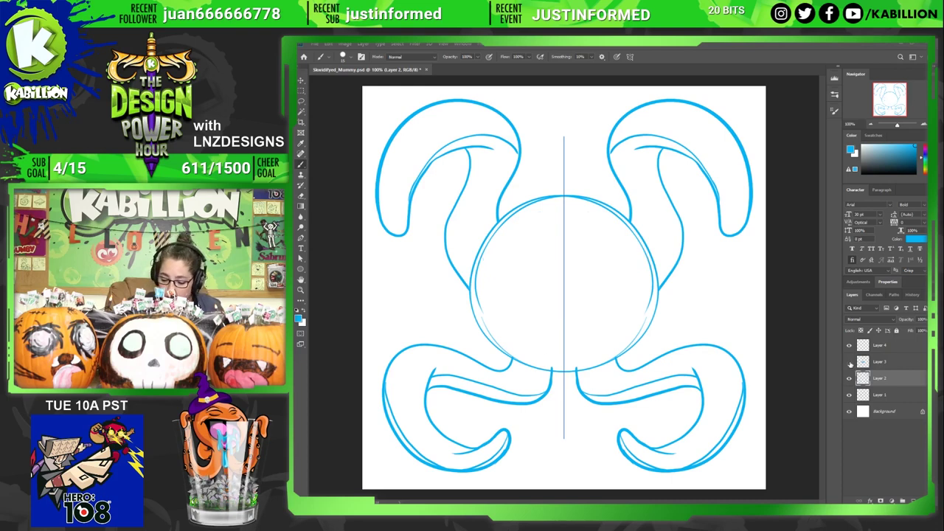
left_click(850, 362)
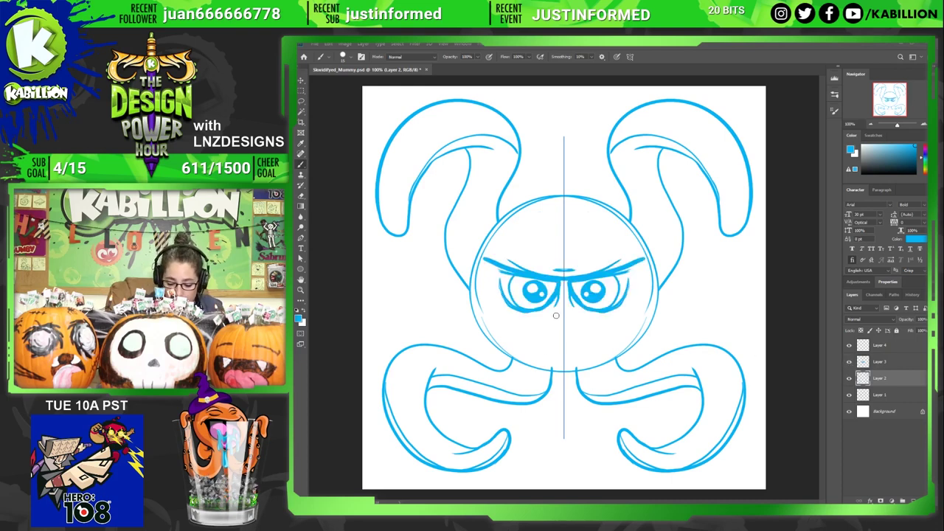
mouse_move(543, 347)
left_mouse_down()
mouse_move(544, 331)
mouse_move(565, 317)
left_mouse_up()
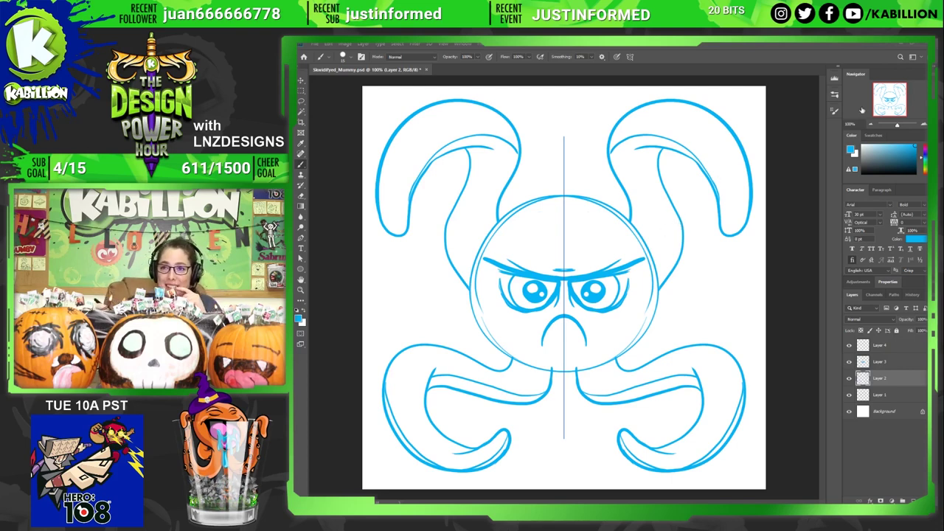
- Move the frown off Layer 2 onto its own layer using a freehand lasso selection
left_click(863, 362)
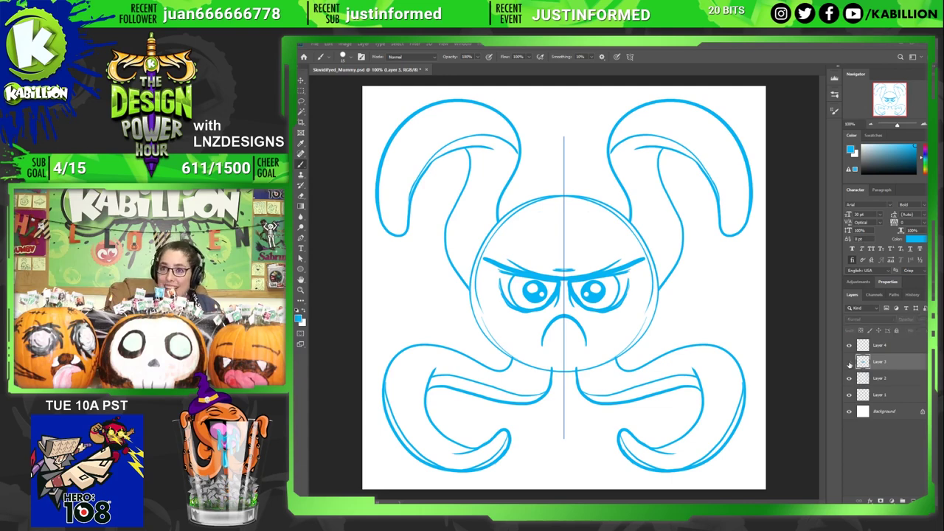
left_click(849, 361)
left_click(850, 361)
left_click(849, 379)
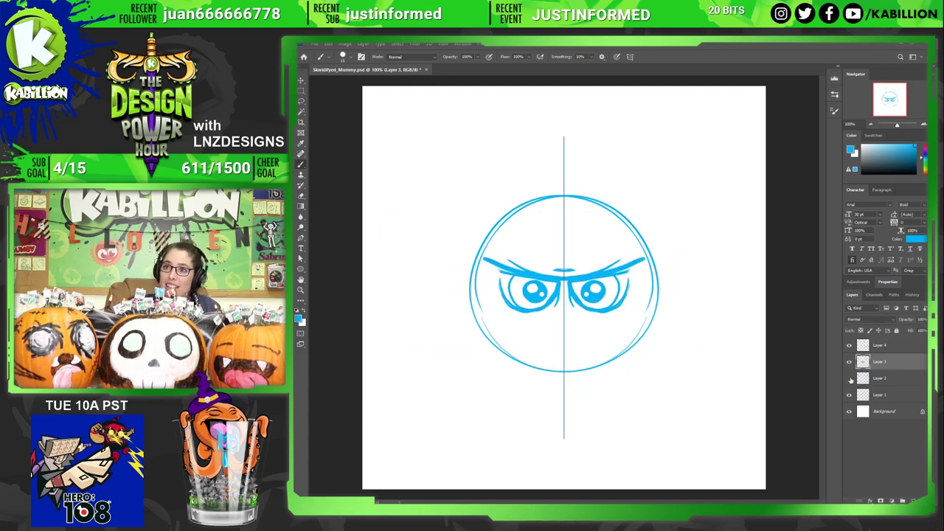
left_click(849, 379)
left_click(878, 379)
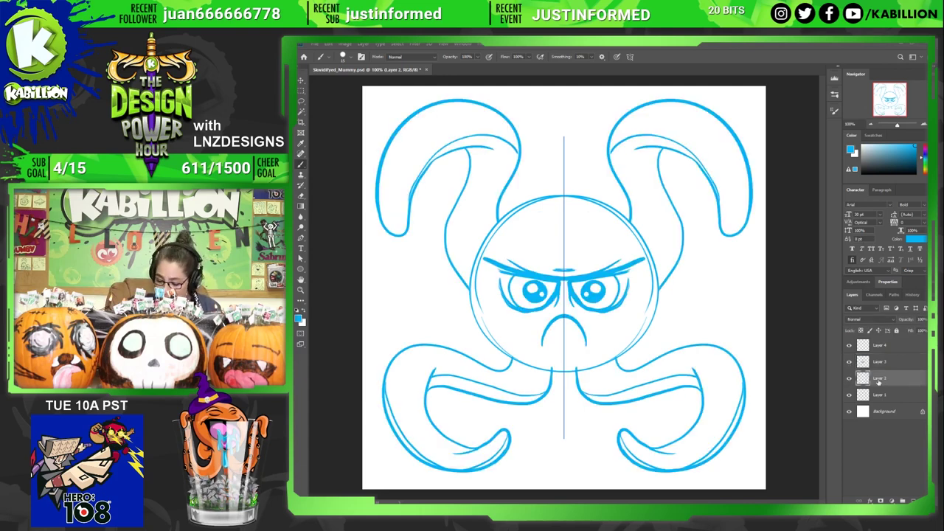
key("l")
mouse_move(536, 336)
left_mouse_down()
mouse_move(556, 316)
mouse_move(593, 337)
mouse_move(583, 355)
mouse_move(529, 356)
left_mouse_up()
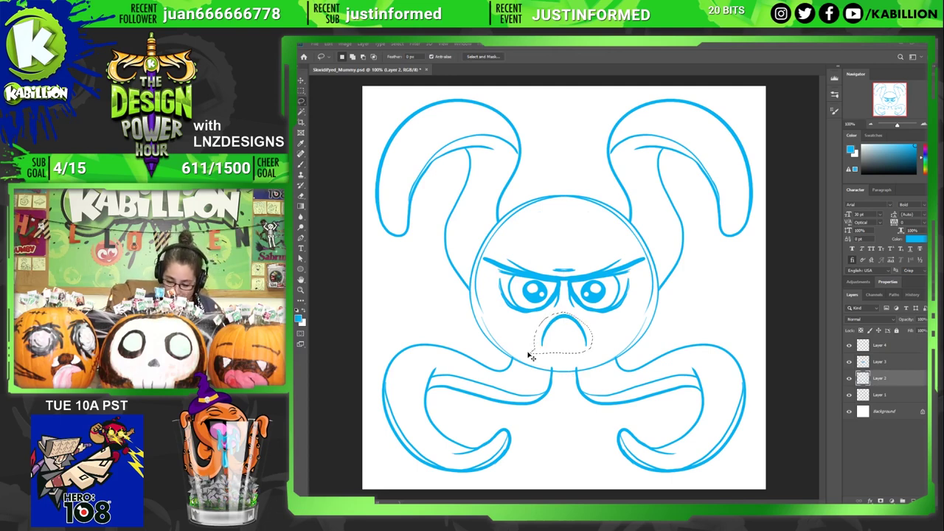
key("ctrl+j")
left_click(876, 396)
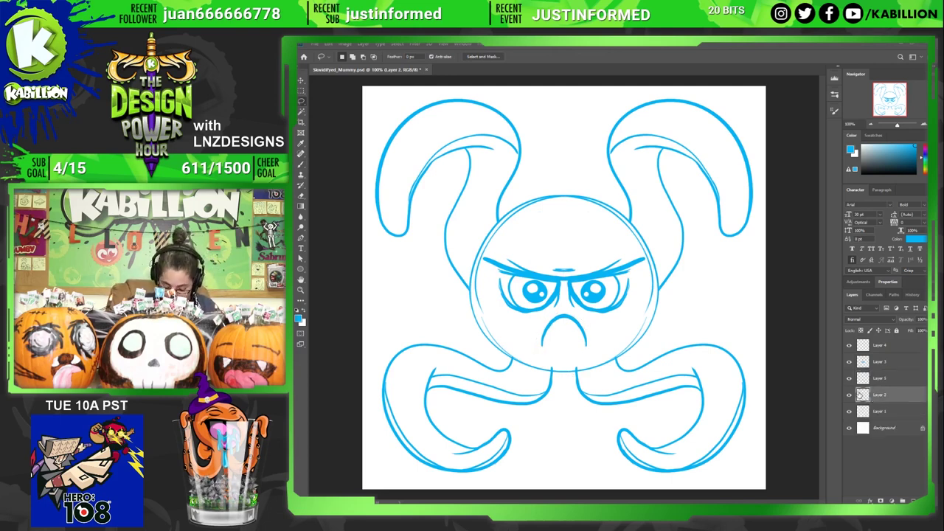
mouse_move(538, 329)
left_mouse_down()
mouse_move(598, 349)
mouse_move(586, 325)
mouse_move(531, 325)
left_mouse_up()
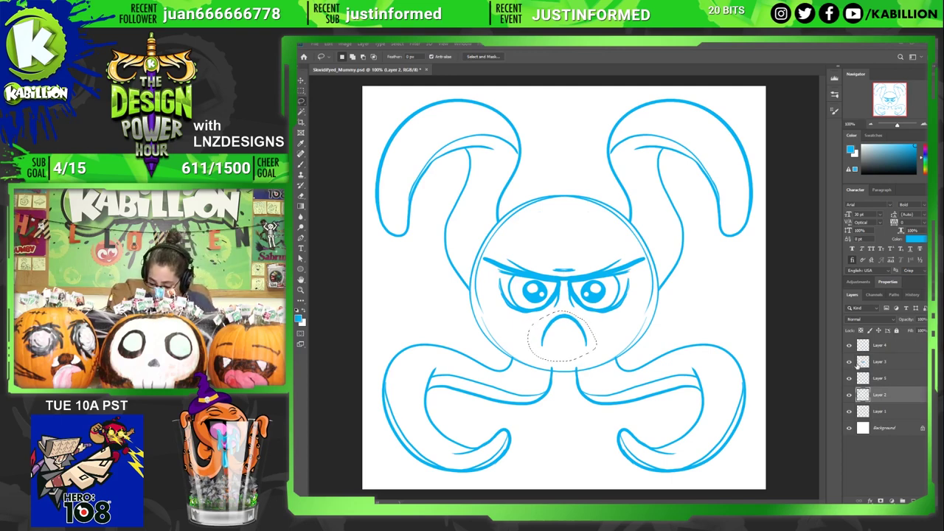
- Merge the separated frown layer with the face layer, Layer 3, and clear the selection
left_click(876, 376)
left_click(881, 362, "shift")
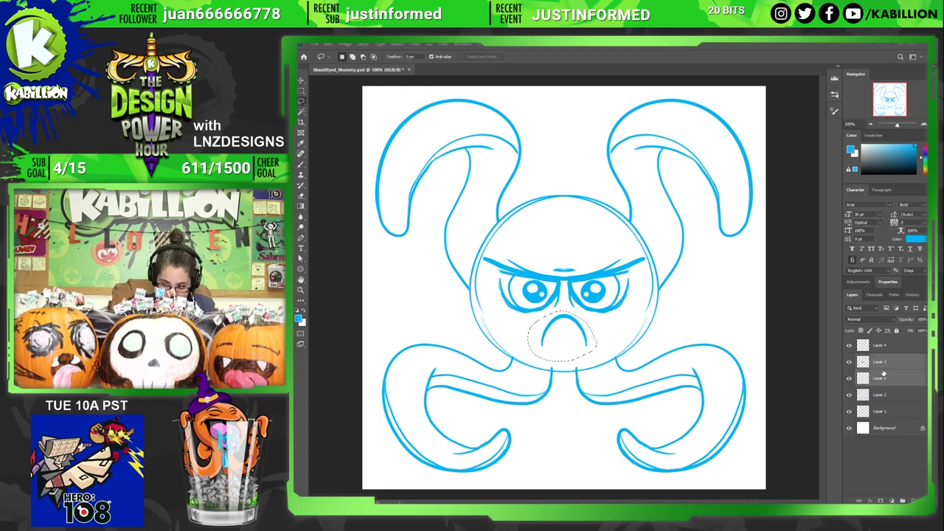
key("ctrl+e")
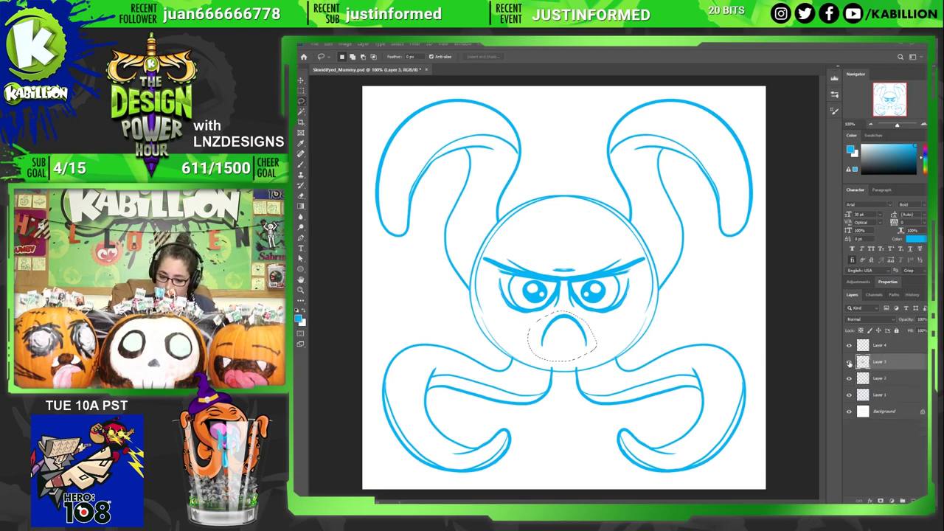
left_click(850, 362)
left_click(850, 363)
key("ctrl+d")
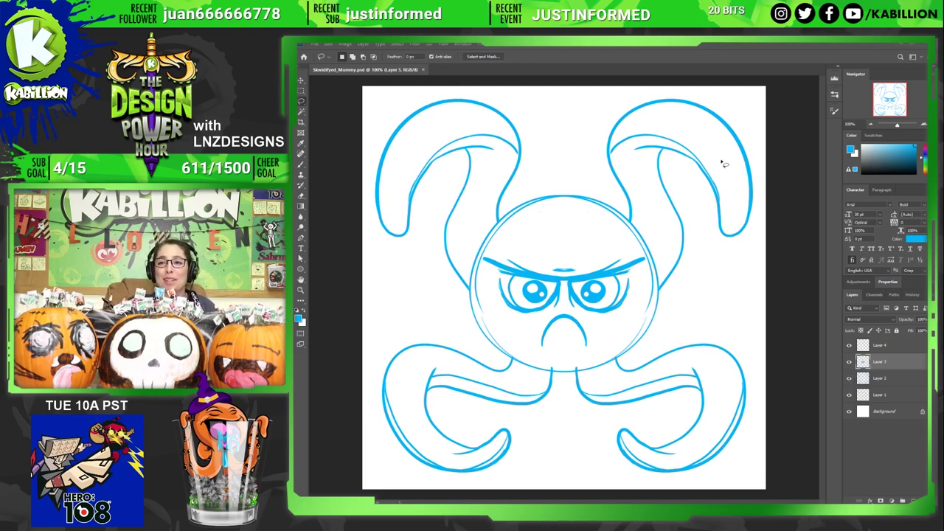
- Make Layer 4 the active, visible layer for painting and turn paint symmetry off
left_click(850, 346)
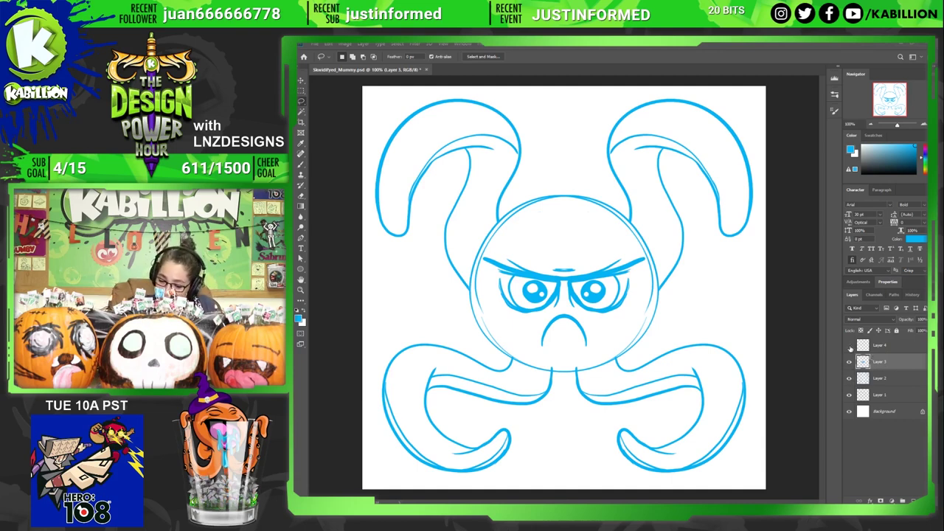
left_click(891, 353)
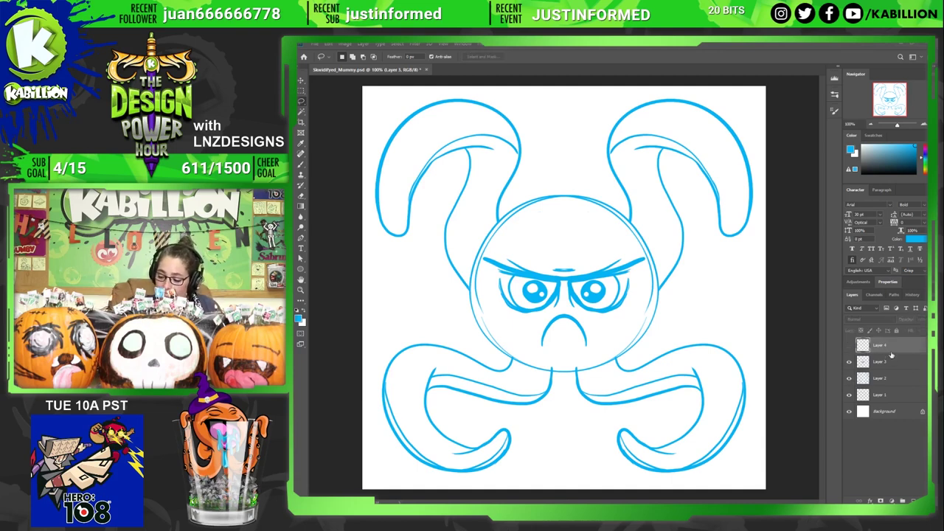
key("b")
left_click(565, 440, "shift")
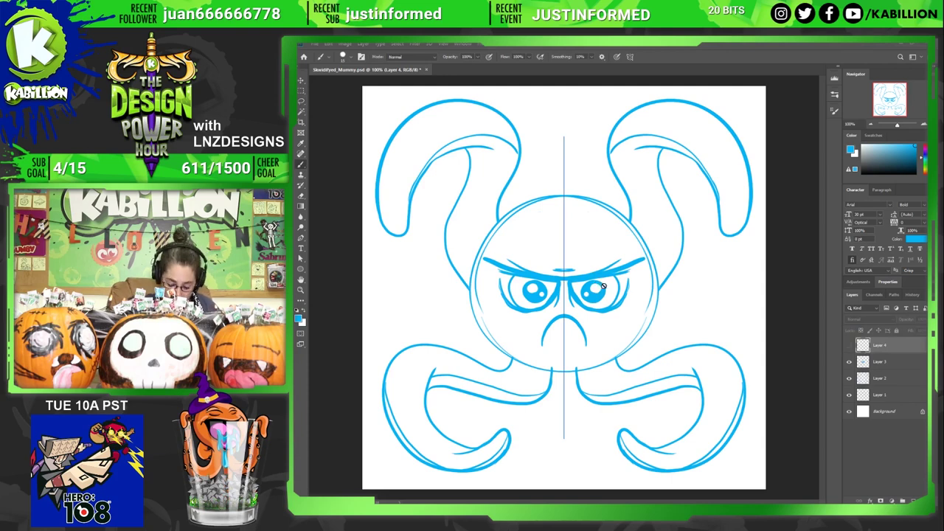
key("shift+b")
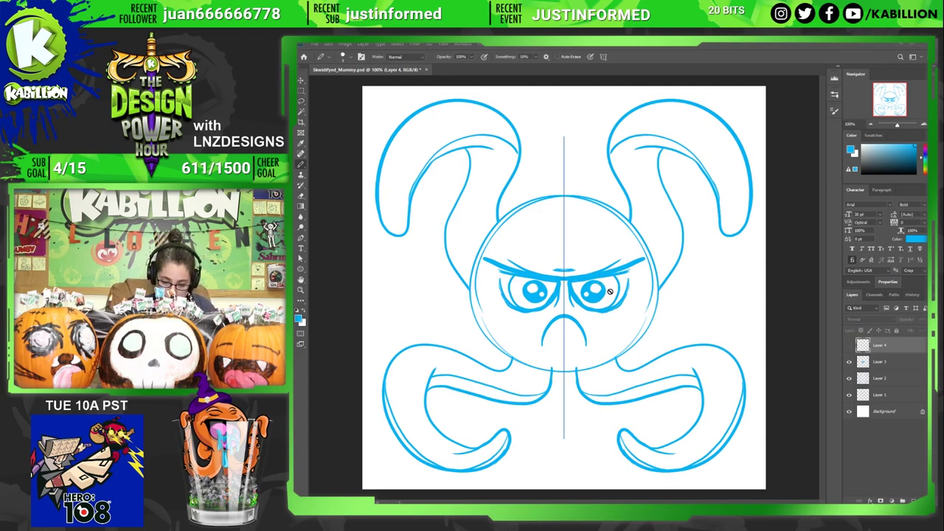
left_click(848, 344)
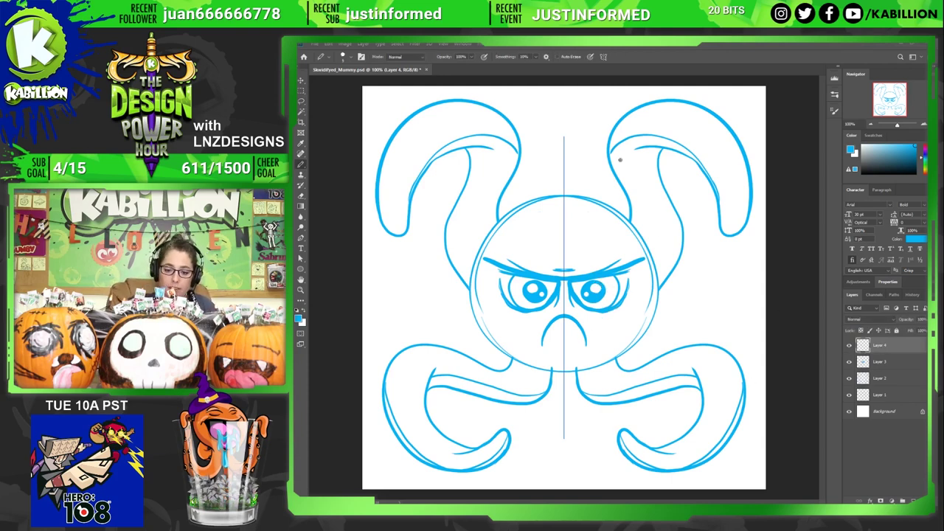
left_click(604, 56)
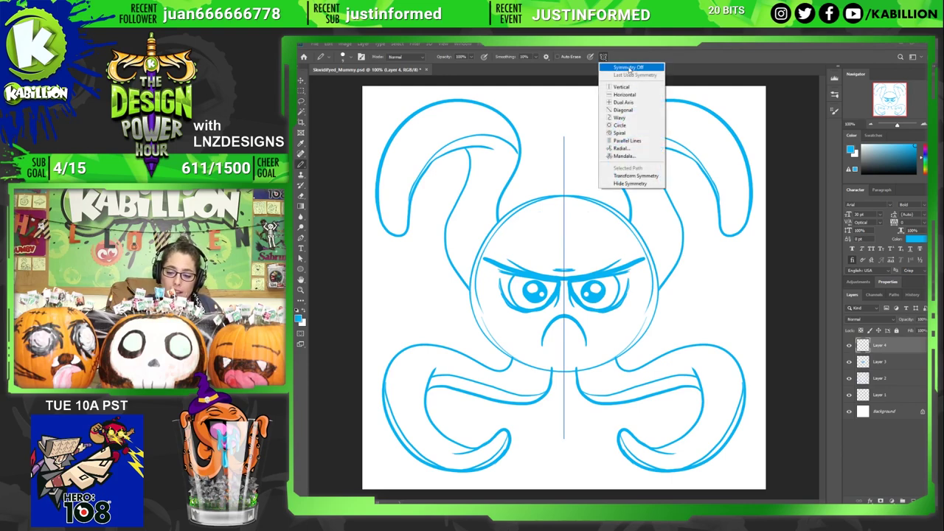
left_click(629, 67)
- Paint the first bandage wrap over the crown on Layer 4 with the Brush, sloping down to the head's left edge, and clean its lower corner
key("z")
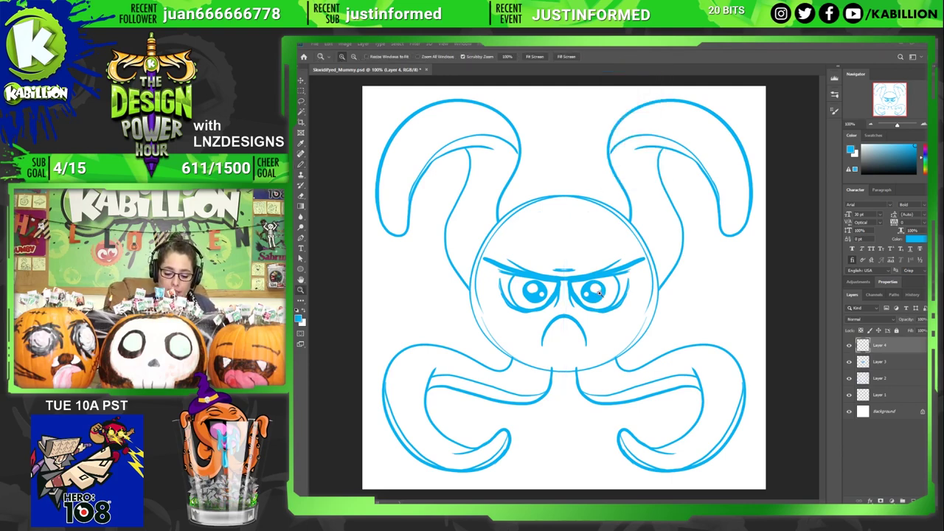
left_click(614, 319)
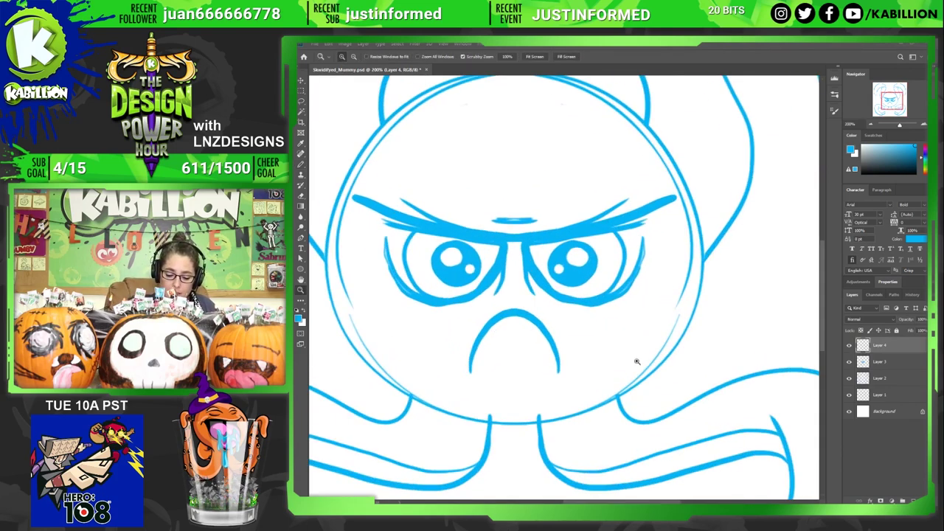
scroll(638, 362, "down", 2)
mouse_move(646, 353)
left_mouse_down()
mouse_move(668, 367)
mouse_move(665, 339)
left_mouse_up()
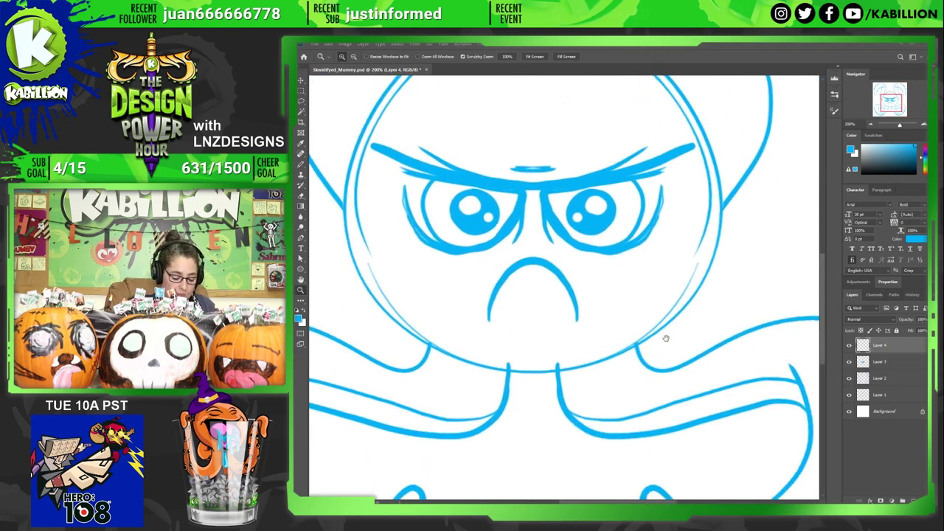
scroll(663, 346, "down", 3)
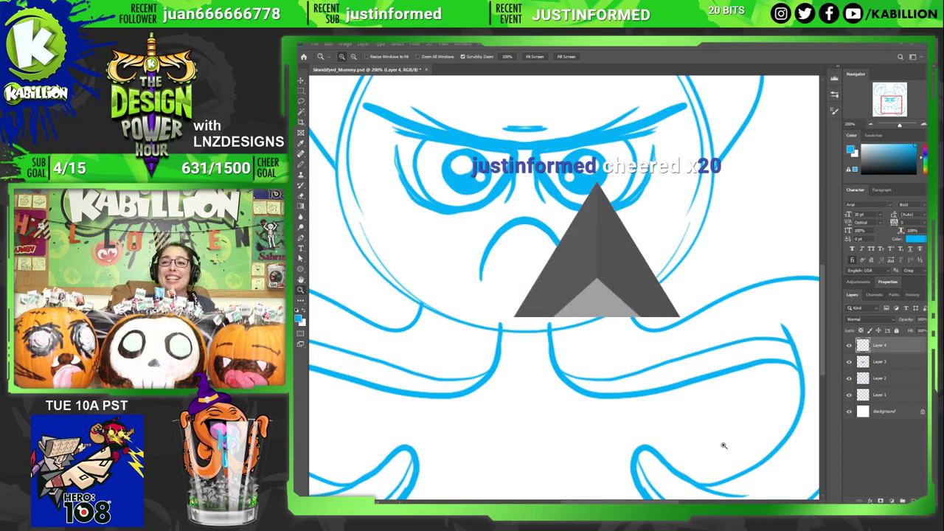
left_click_drag(636, 202, 680, 340)
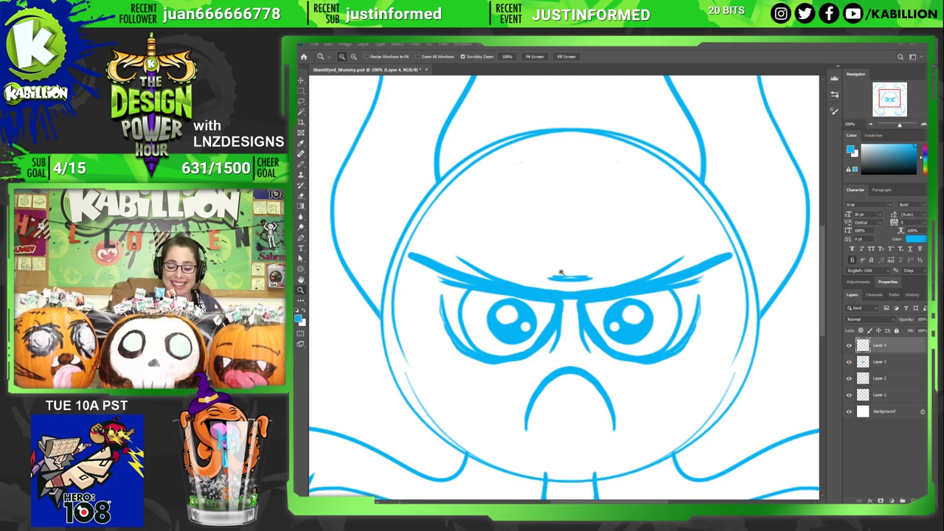
key("b")
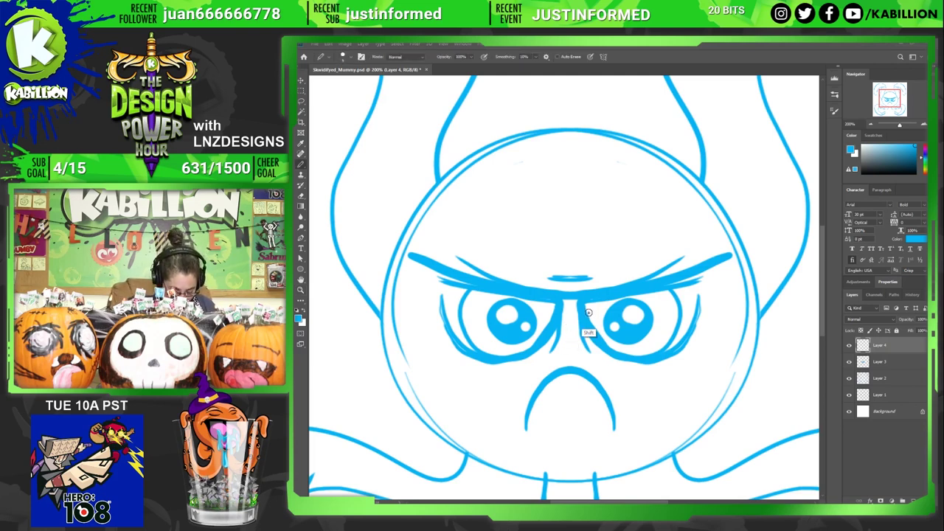
key("shift+b")
key("shift+b")
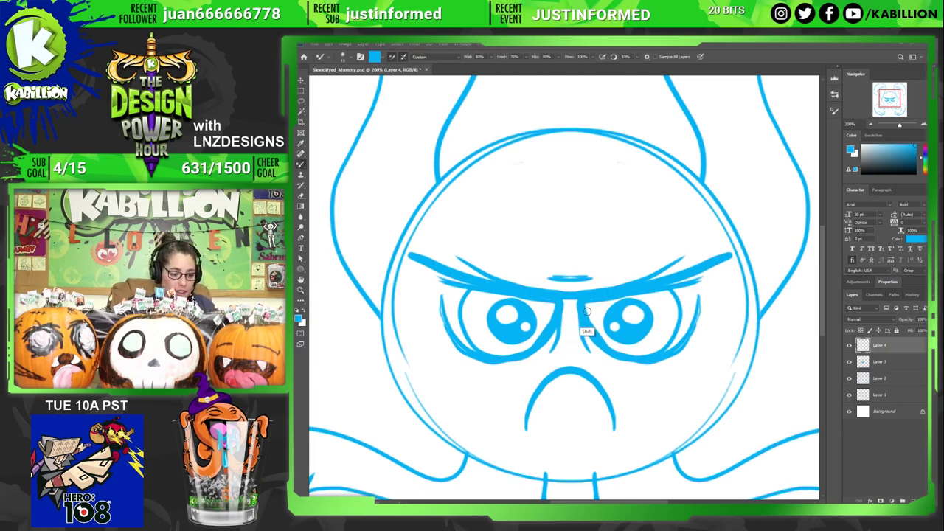
key("shift+b")
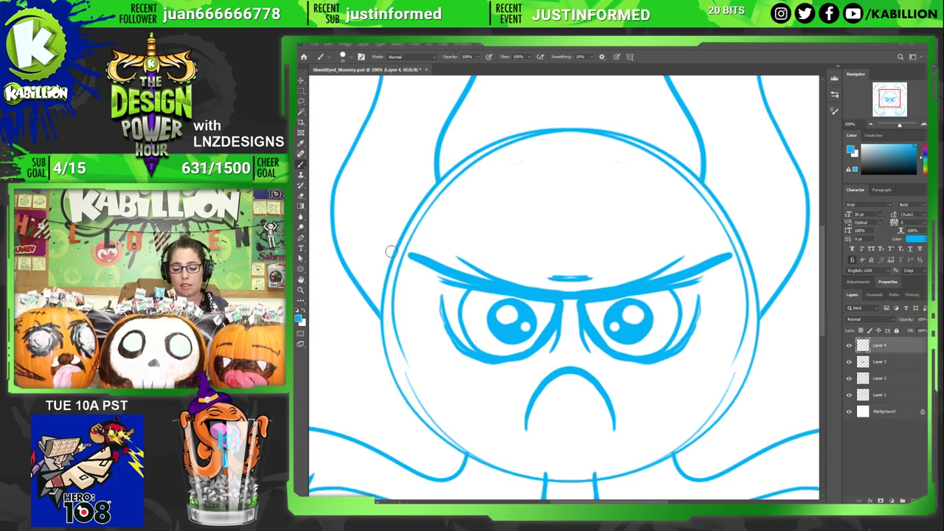
mouse_move(406, 242)
left_mouse_down()
mouse_move(596, 156)
mouse_move(648, 146)
left_mouse_up()
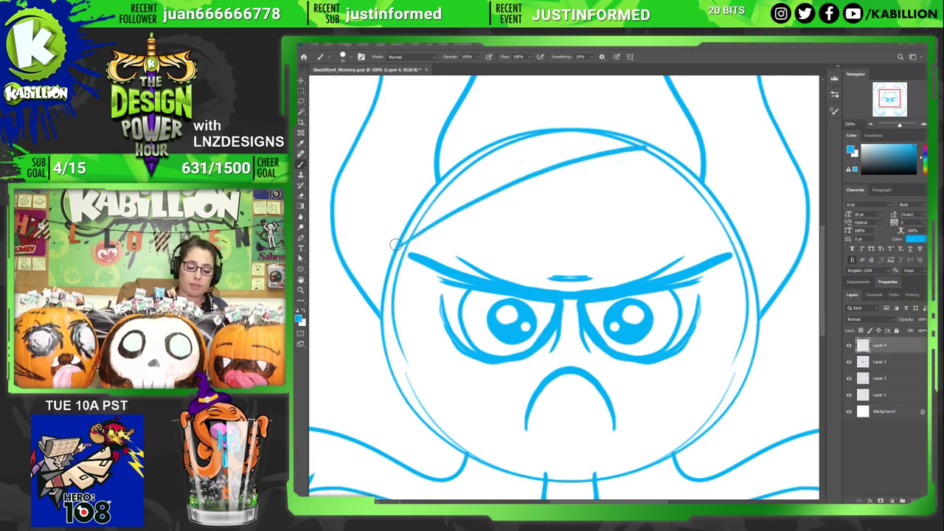
mouse_move(389, 249)
left_mouse_down()
mouse_move(392, 240)
mouse_move(653, 142)
left_mouse_up()
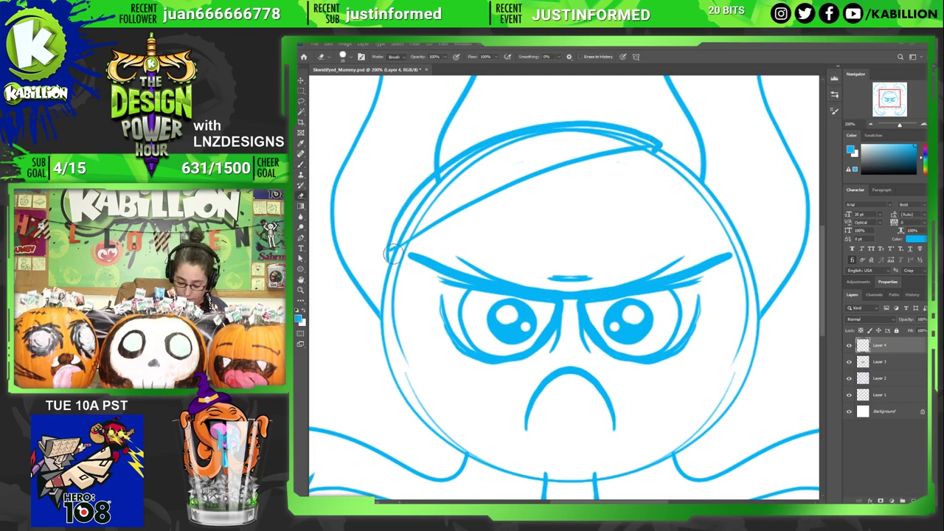
key("e")
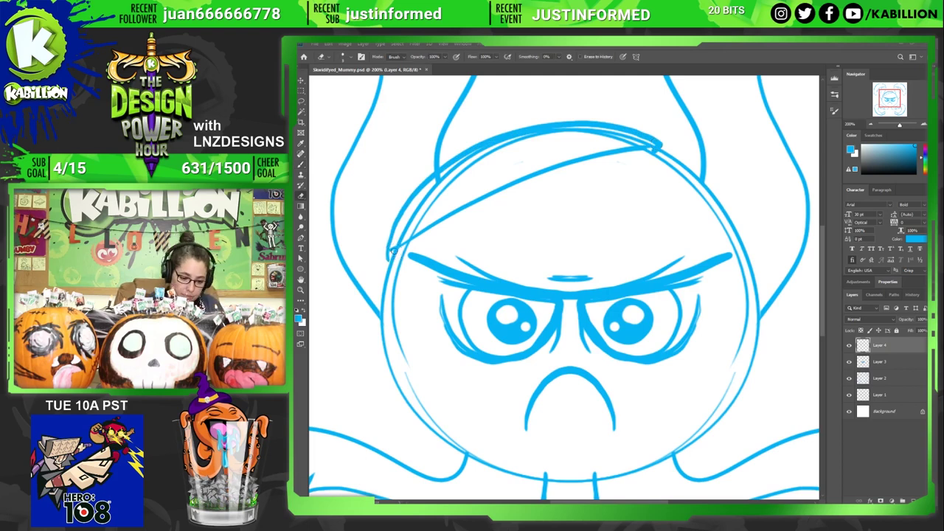
key("b")
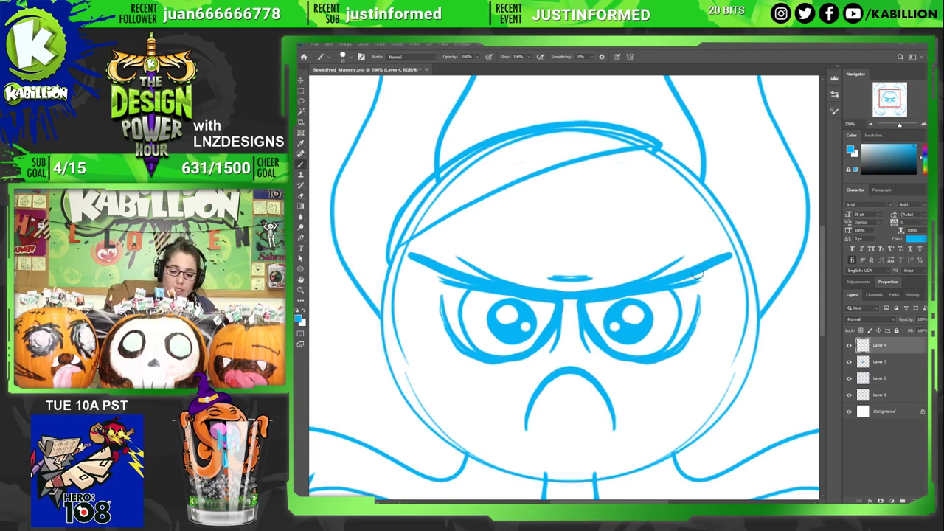
- Paint a second bandage wrap on Layer 4, curving across the forehead from the first wrap to the head's right edge
left_click(849, 361)
left_click(849, 362)
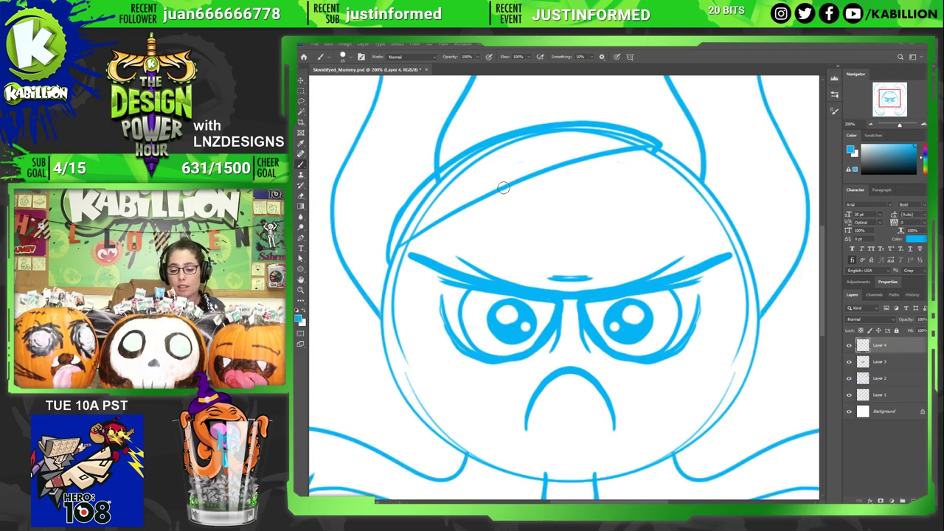
mouse_move(499, 190)
left_mouse_down()
mouse_move(723, 172)
mouse_move(698, 170)
mouse_move(726, 200)
mouse_move(742, 239)
left_mouse_up()
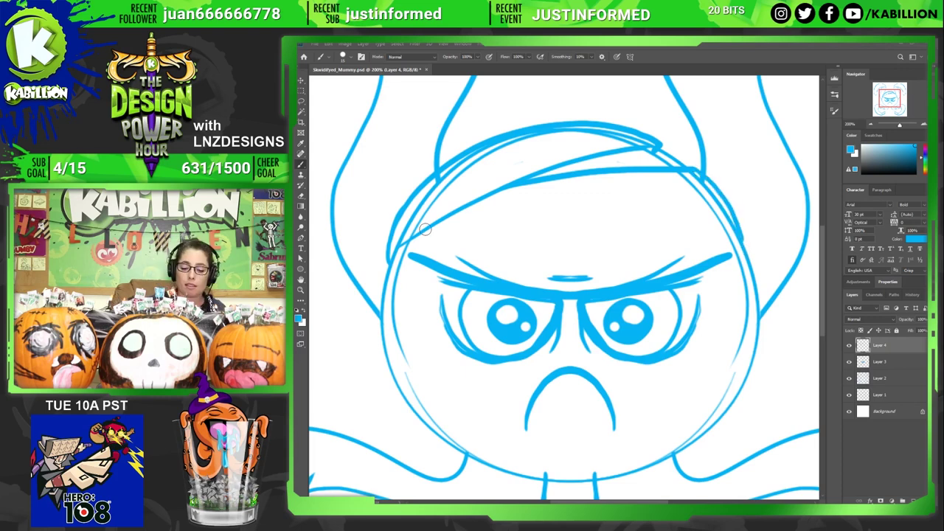
left_click_drag(426, 229, 743, 238)
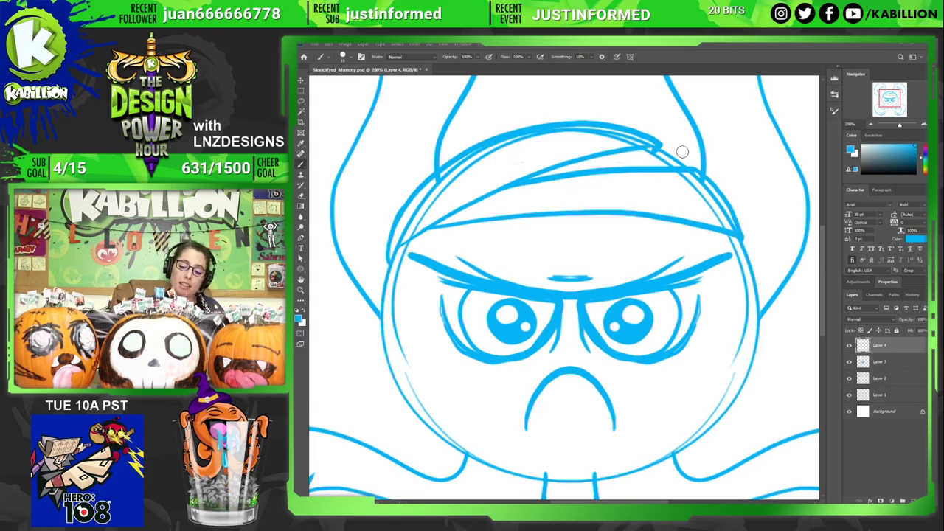
left_click_drag(682, 151, 710, 227)
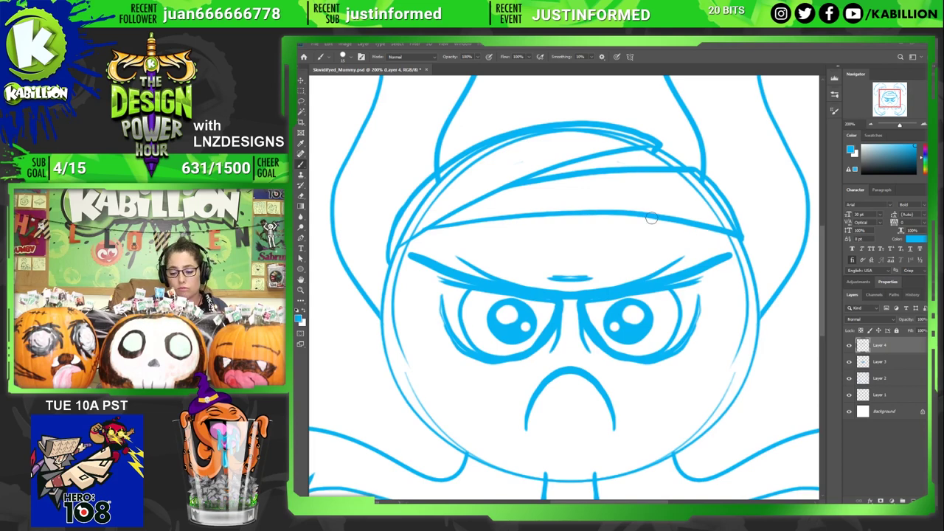
left_click_drag(652, 217, 377, 280)
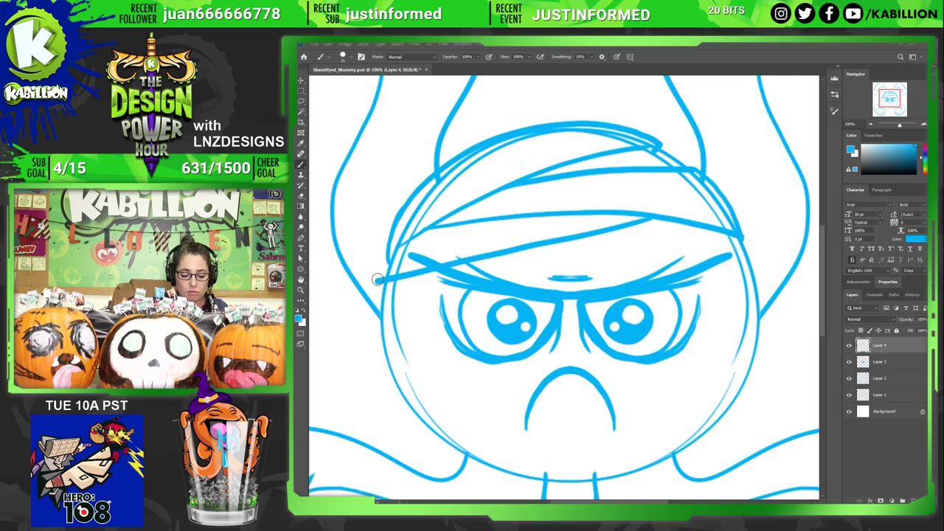
left_click_drag(377, 280, 385, 369)
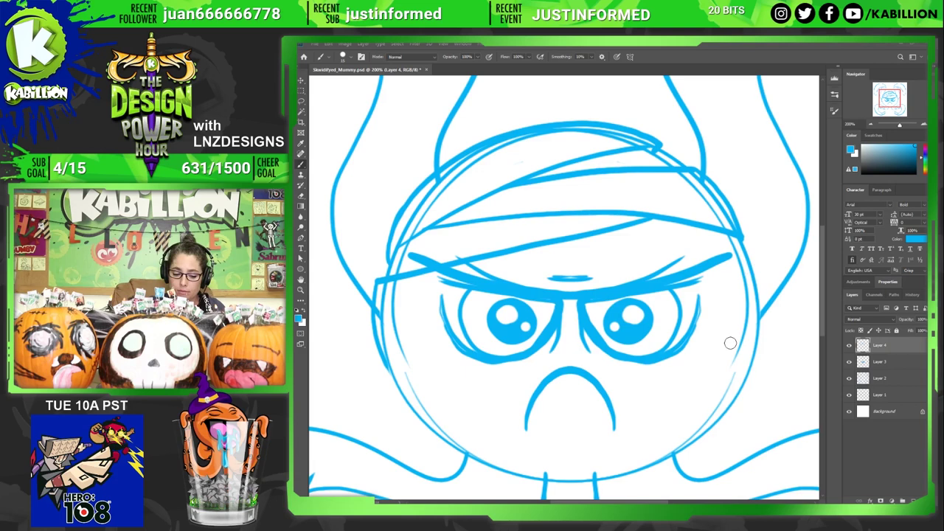
key("ctrl+z")
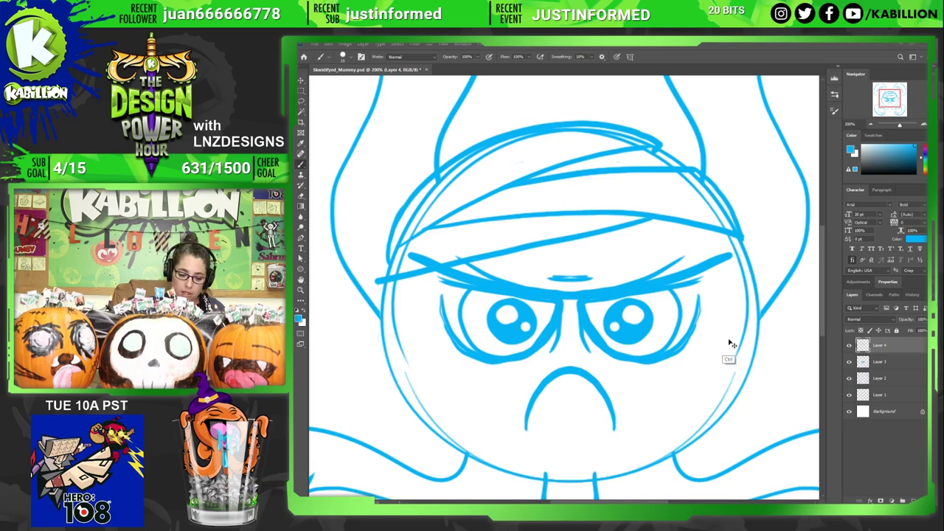
key("ctrl+z")
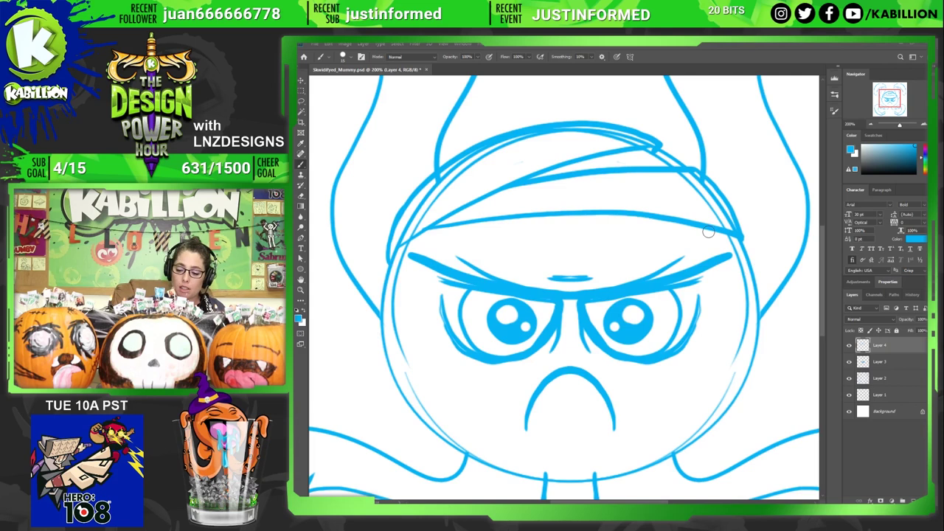
- Paint a third bandage wrap edge on Layer 4, sloping from the head's right edge to its left edge, and make Layer 3 active
left_click_drag(709, 232, 384, 283)
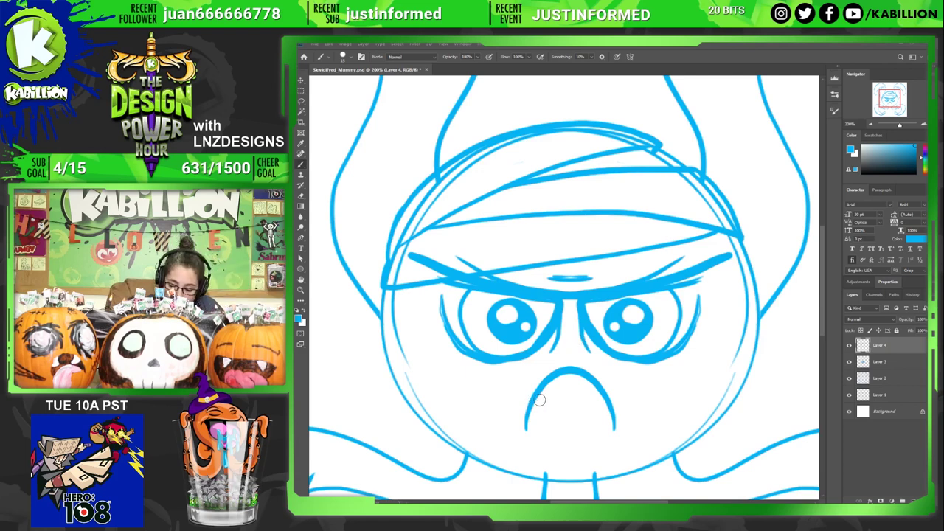
left_click(856, 362)
left_click(849, 362)
left_click(849, 362)
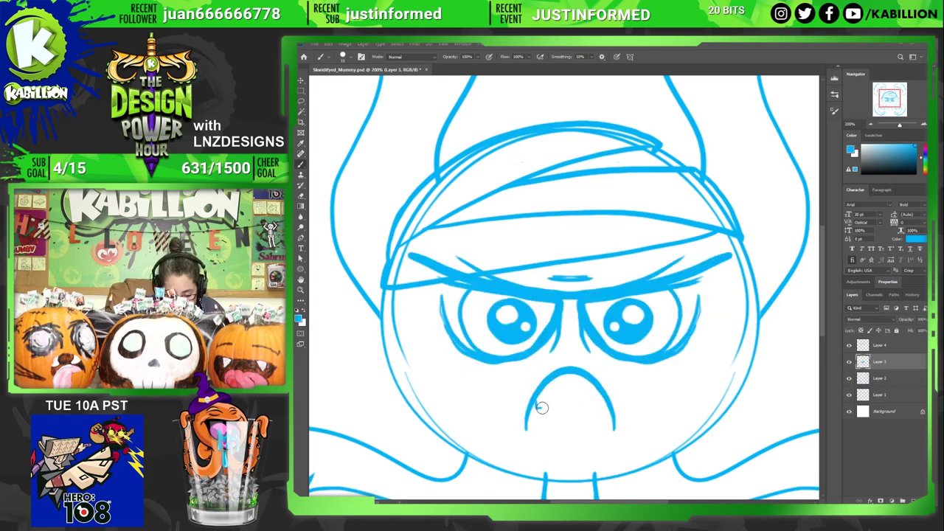
mouse_move(539, 406)
left_mouse_down()
mouse_move(570, 380)
mouse_move(611, 404)
left_mouse_up()
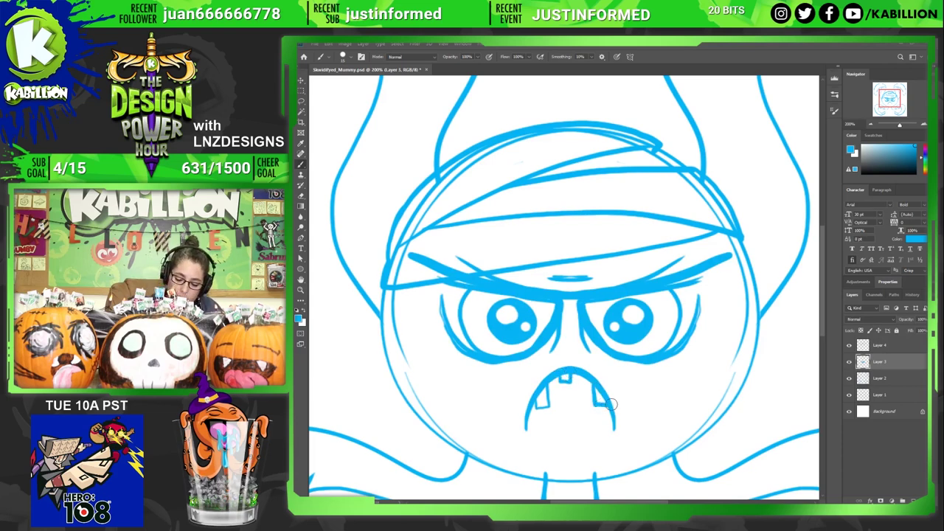
key("ctrl+z")
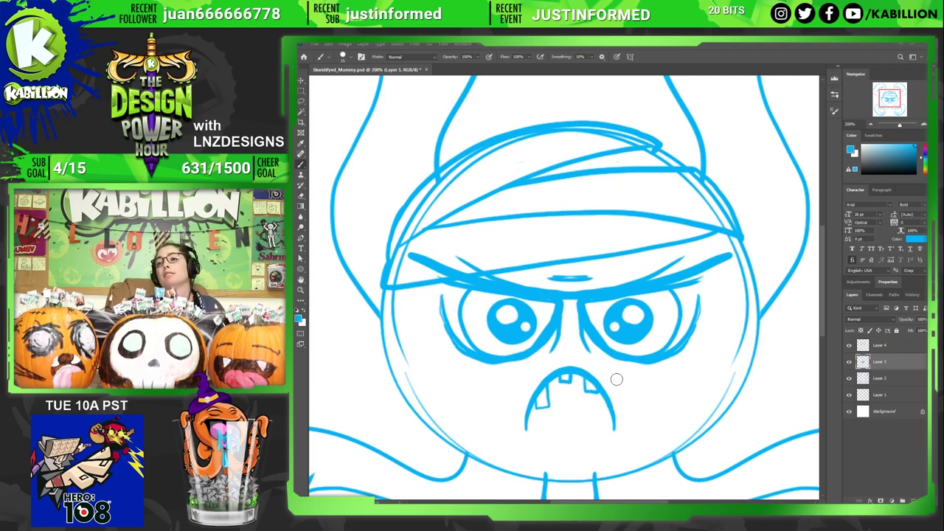
key("ctrl+z")
key("ctrl+z")
key("ctrl+z")
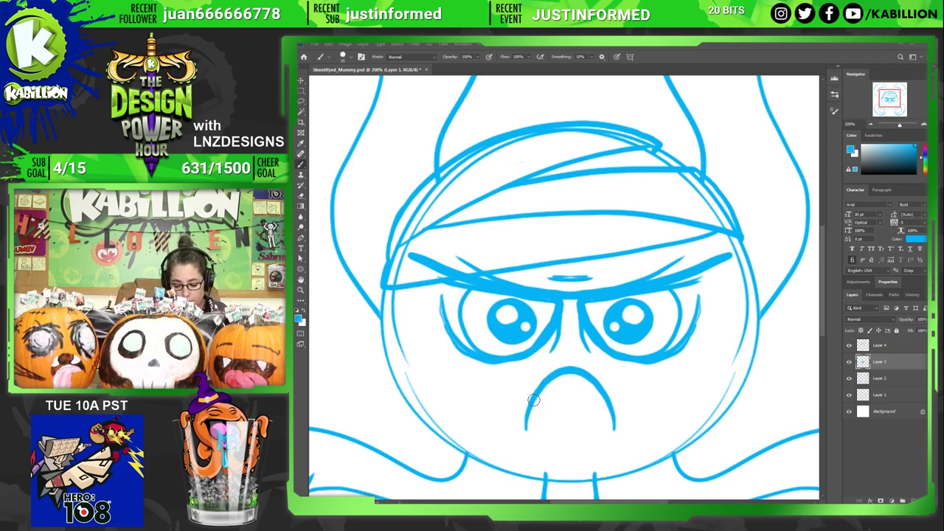
- Paint two crooked square teeth hanging inside the frowning mouth on Layer 3
mouse_move(544, 407)
left_mouse_down()
mouse_move(550, 389)
mouse_move(591, 390)
mouse_move(595, 375)
left_mouse_up()
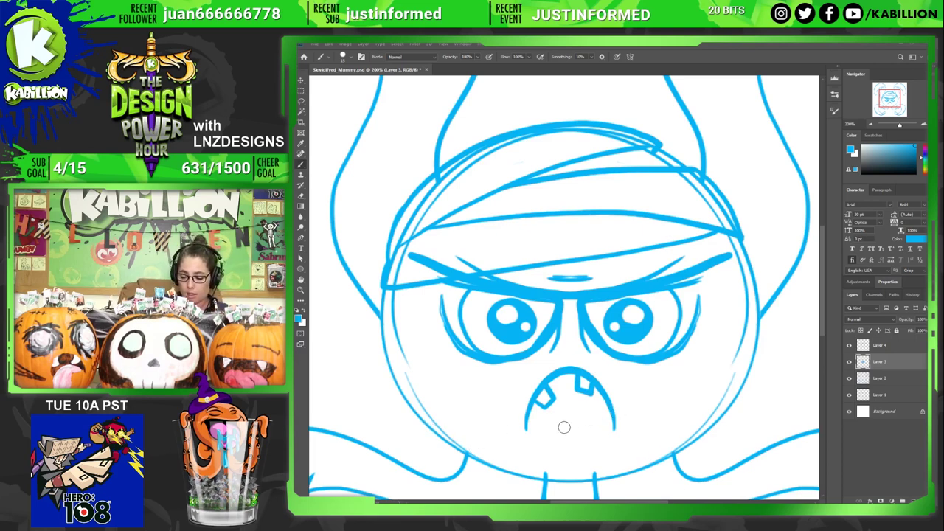
- Paint bandage wraps around the chin on Layer 4, one curving up to the head's right edge and one crossing up to its left edge
key("alt+bracketright")
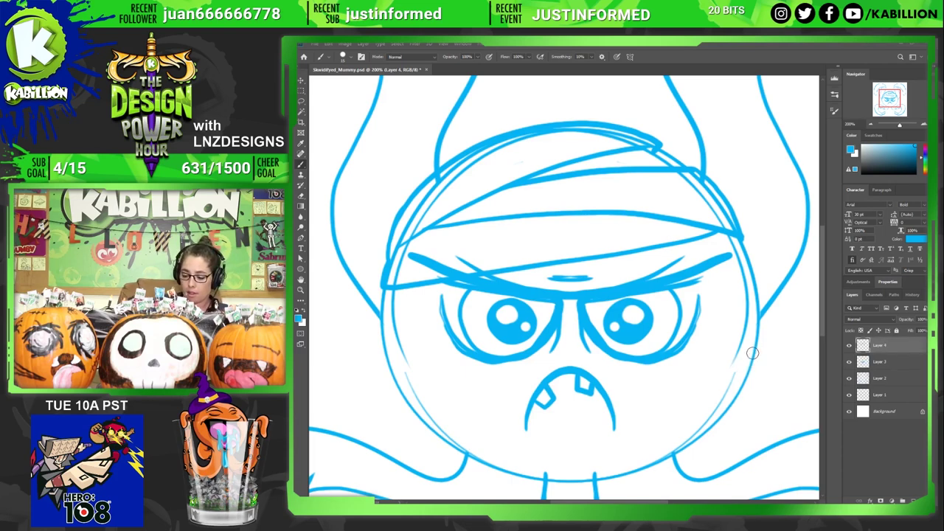
mouse_move(752, 354)
left_mouse_down()
mouse_move(702, 394)
mouse_move(593, 449)
mouse_move(446, 448)
left_mouse_up()
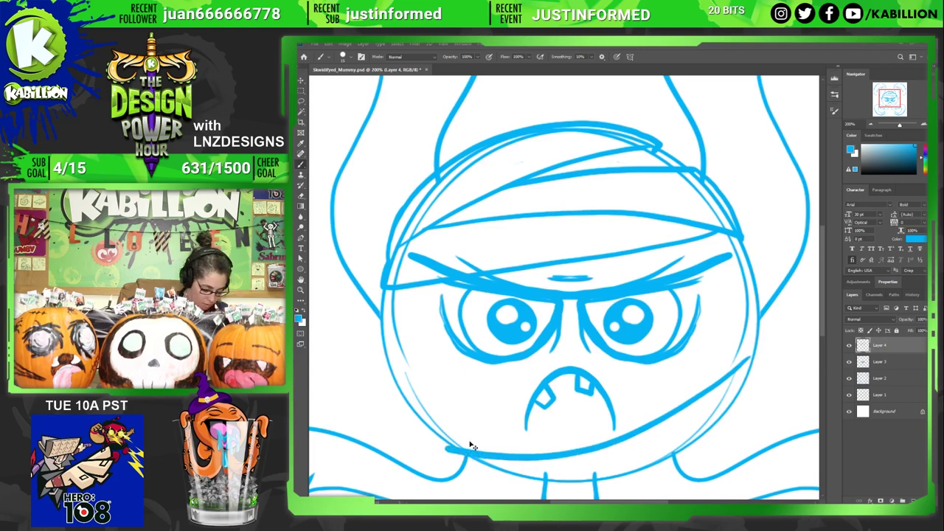
key("ctrl+z")
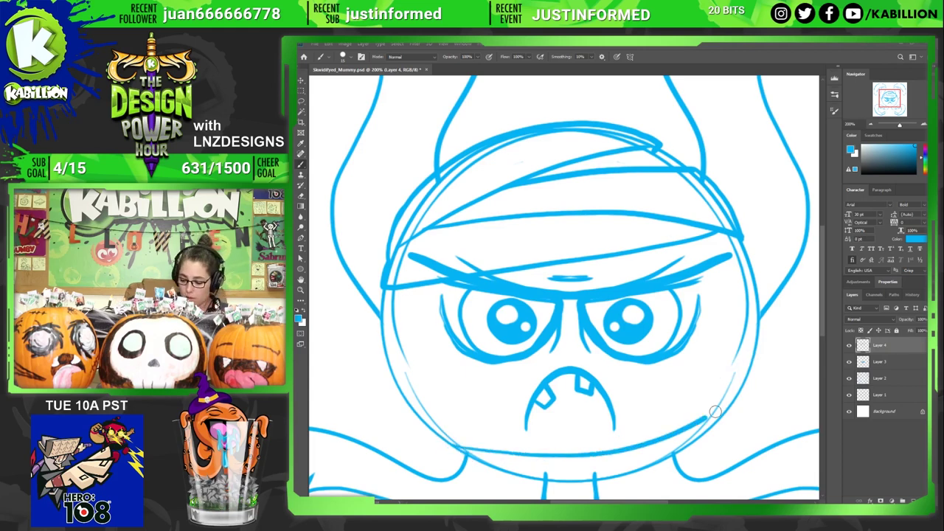
mouse_move(742, 390)
left_mouse_down()
mouse_move(461, 456)
mouse_move(443, 440)
mouse_move(624, 487)
mouse_move(678, 469)
mouse_move(744, 383)
left_mouse_up()
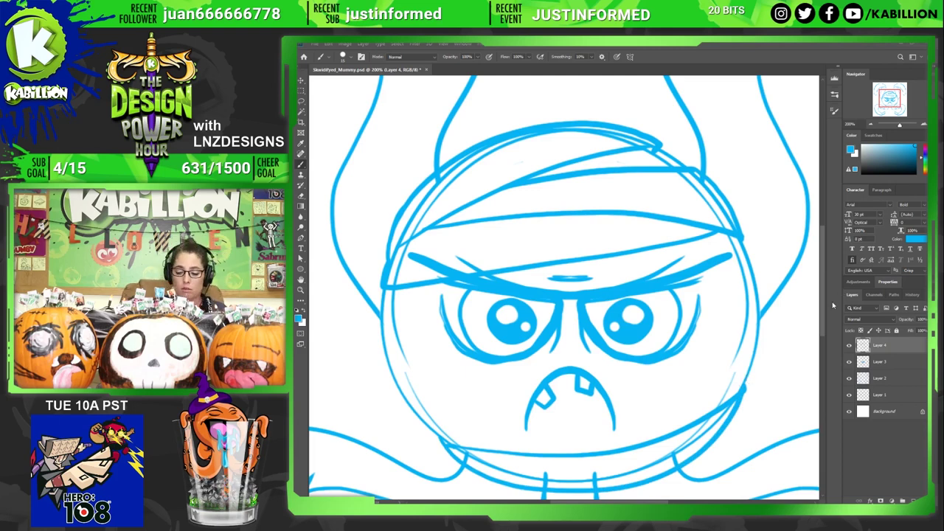
key("ctrl+minus")
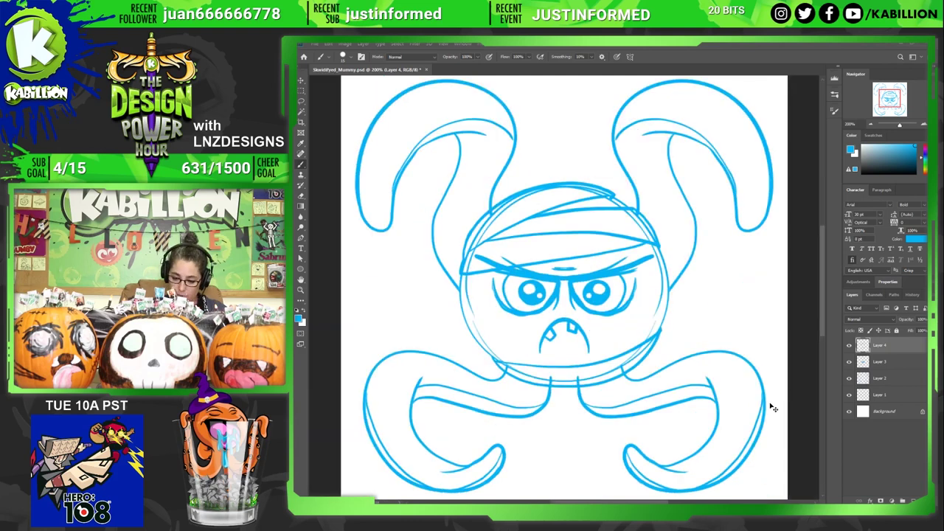
key("ctrl+0")
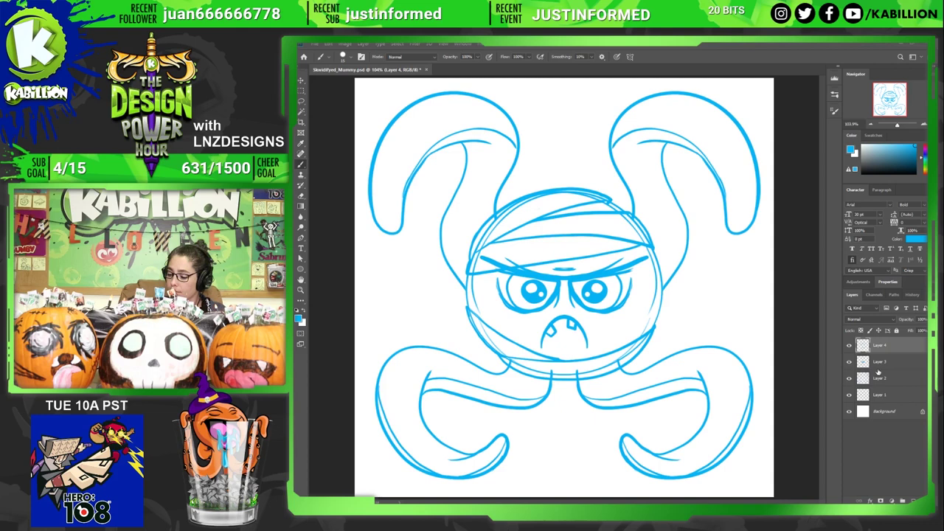
- Erase the original head outline on Layer 1 around the crown and chin wraps, using an enlarged Eraser
left_click(856, 362)
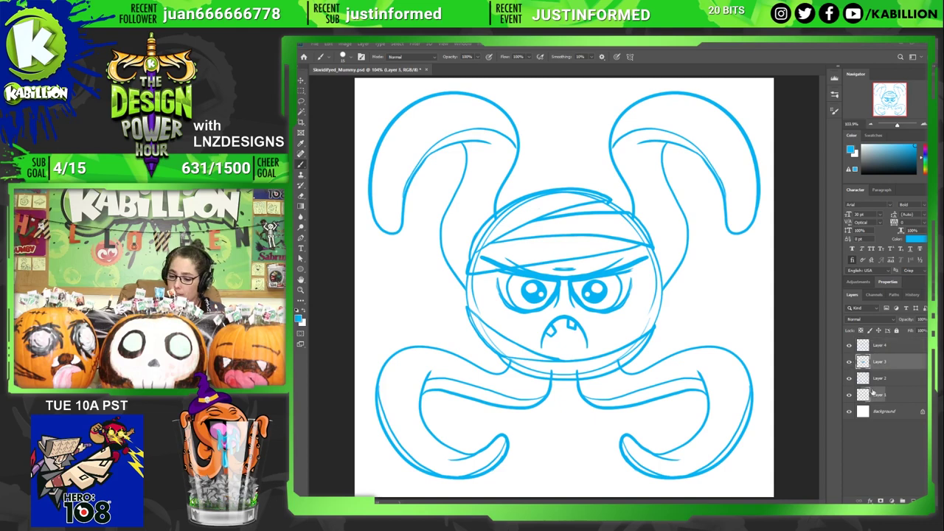
left_click(872, 394)
key("e")
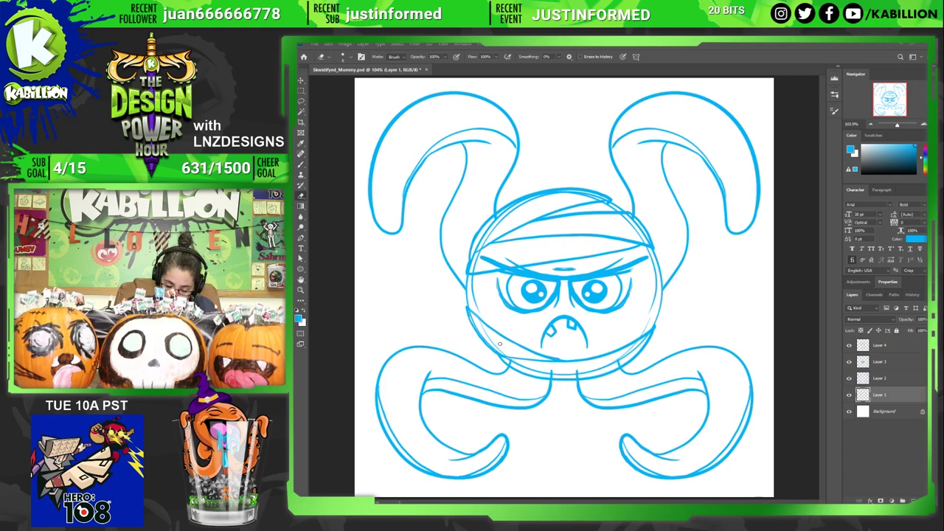
key("bracketright")
key("bracketright")
key("bracketright")
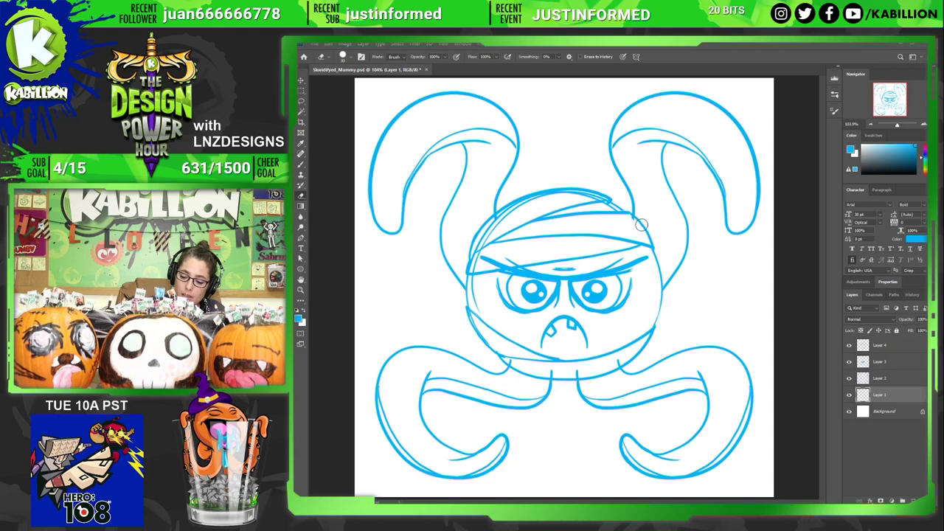
left_click_drag(641, 225, 484, 240)
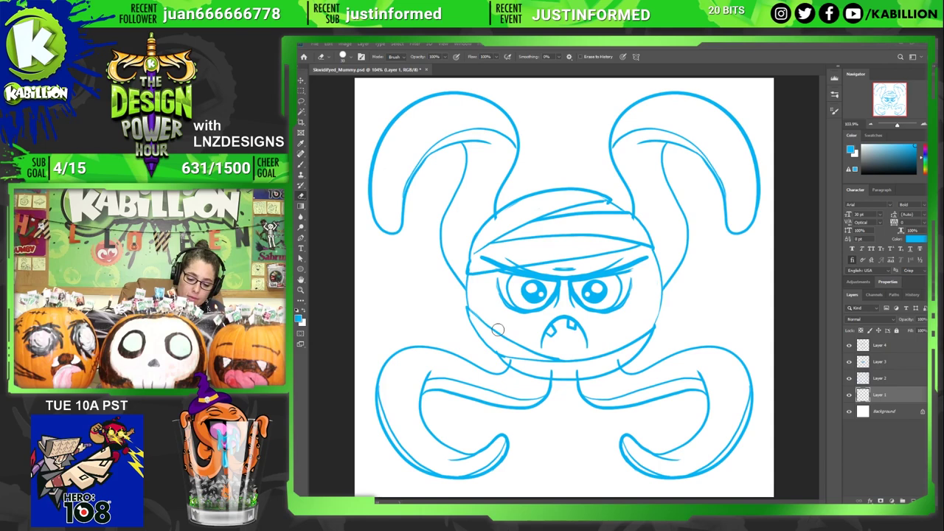
- Check which lines belong to Layer 3 and Layer 2 by toggling each layer's visibility
left_click(849, 363)
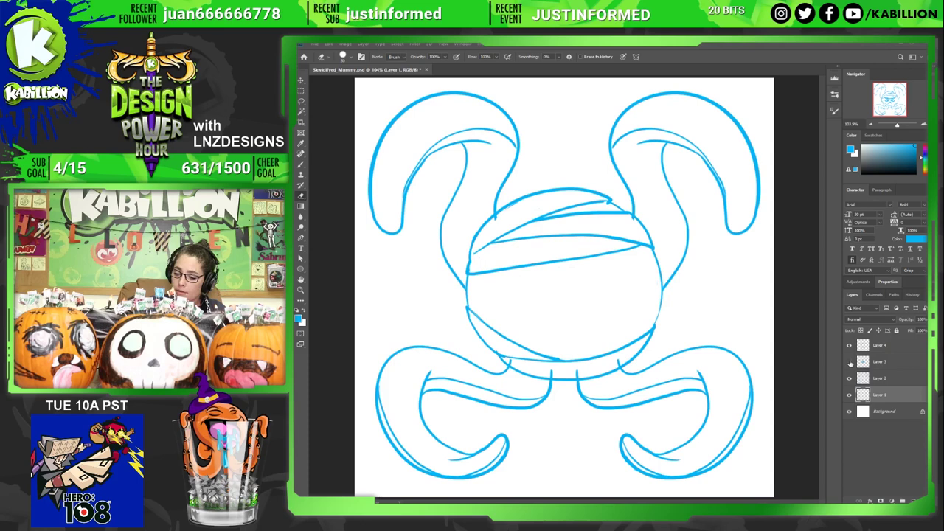
left_click(850, 363)
left_click(882, 377)
key("b")
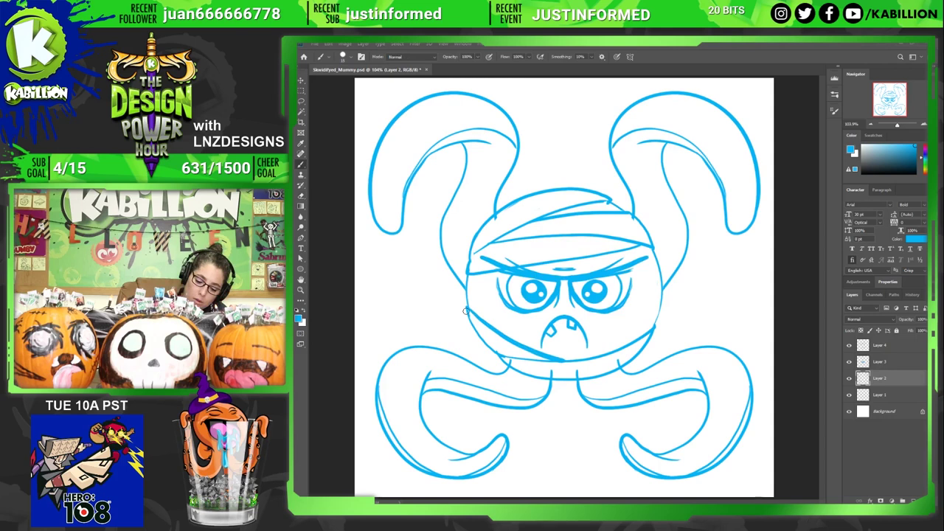
left_click(849, 378)
left_click(850, 379)
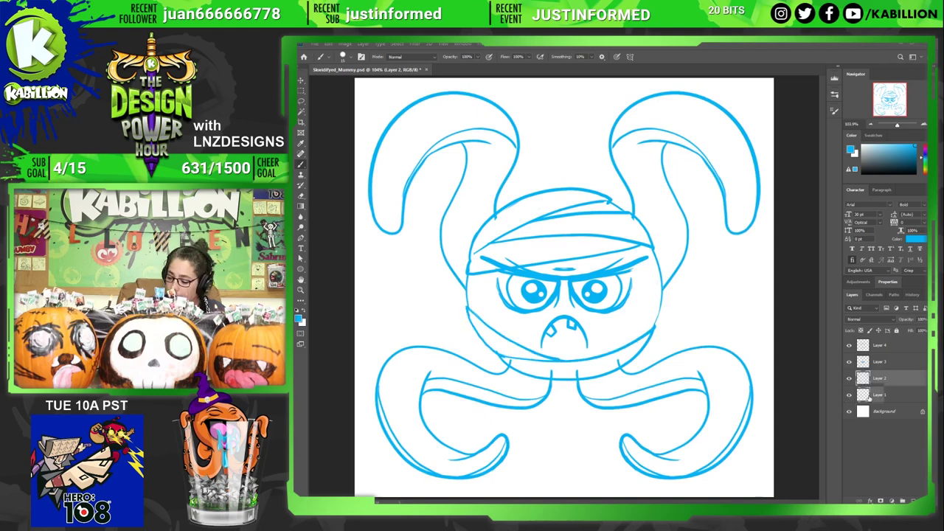
- Erase the ends of the lower tentacles on Layer 2 where they overlap the chin bandage
left_click(850, 396)
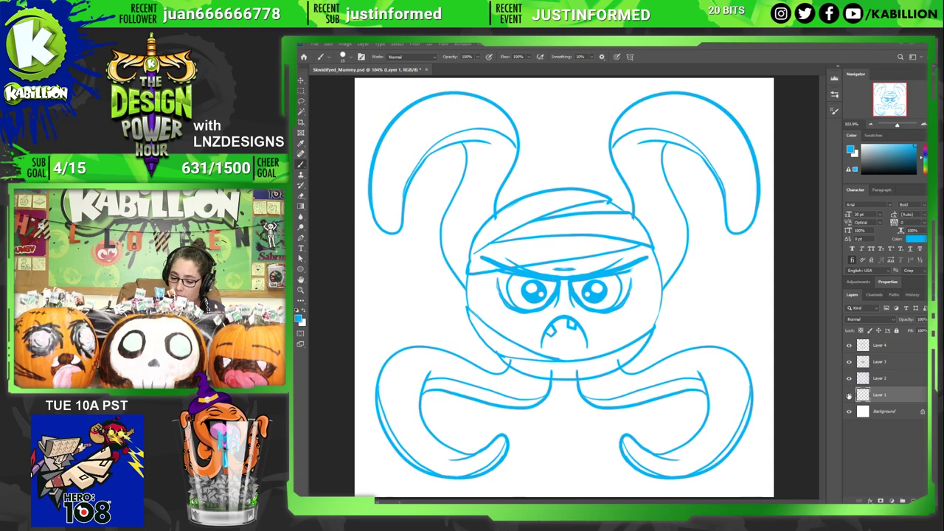
key("e")
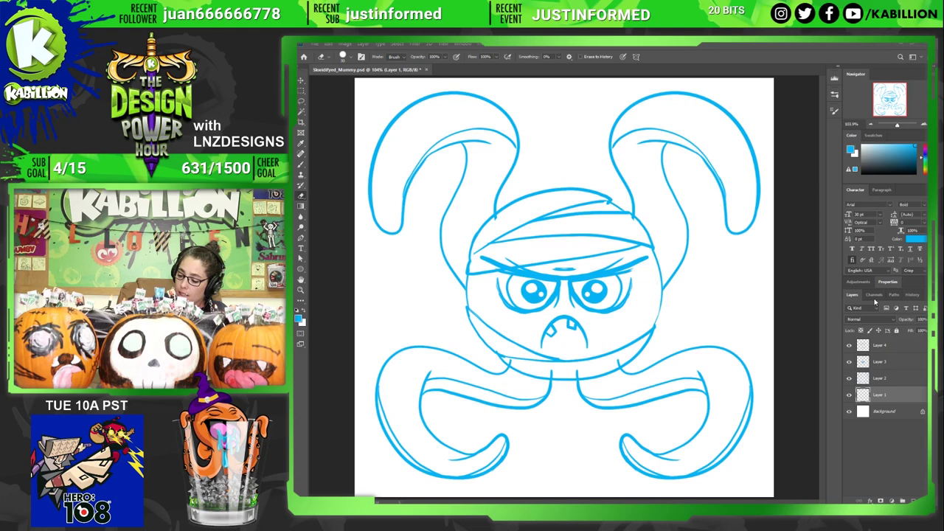
left_click(880, 378)
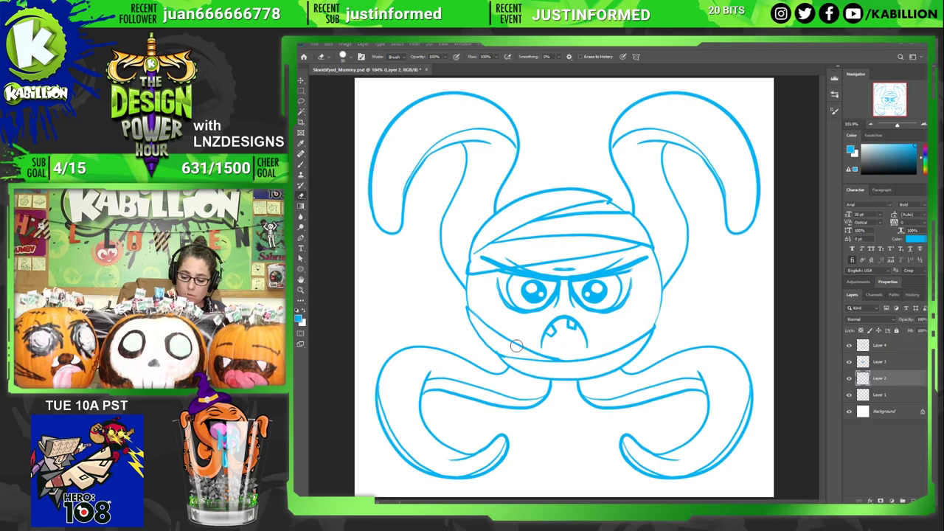
- Thicken and clean up the lower-left chin wrap's edges on Layer 4, and paint crease lines on it and on the upper head wraps
left_click(879, 352)
key("b")
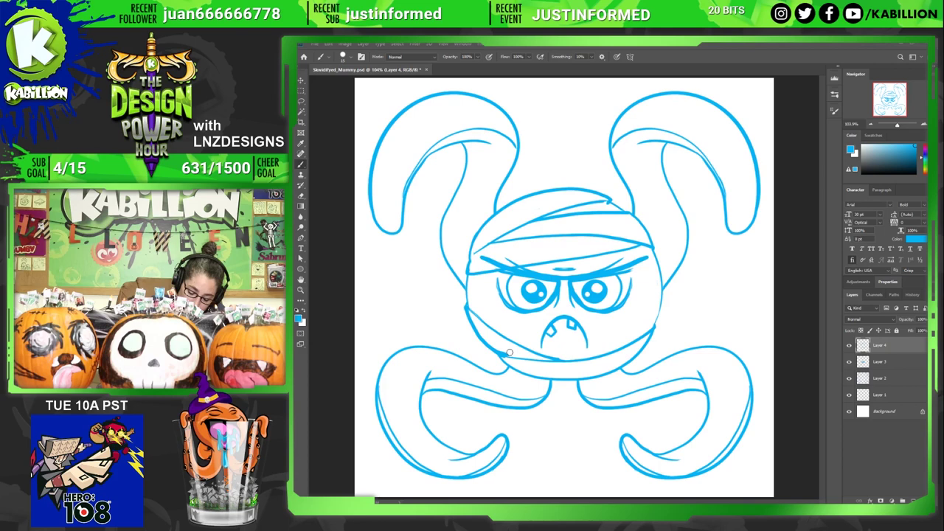
key("e")
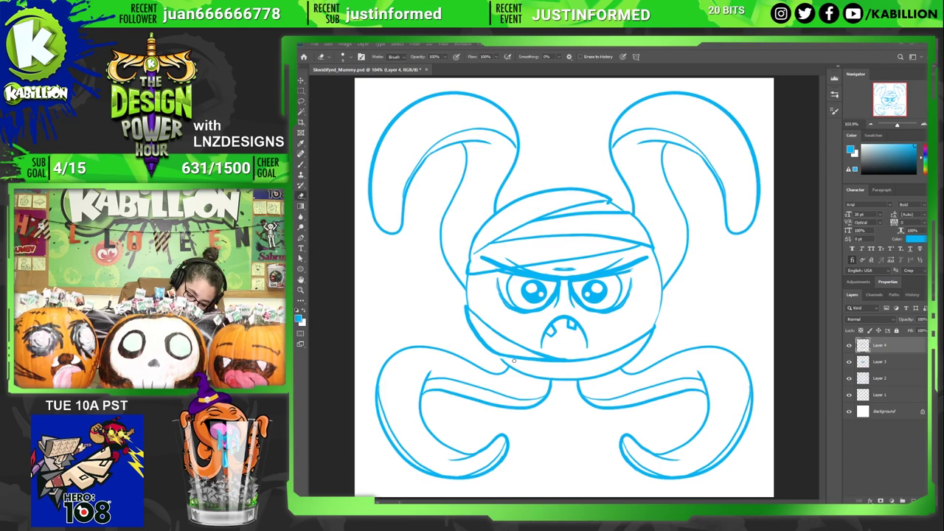
key("b")
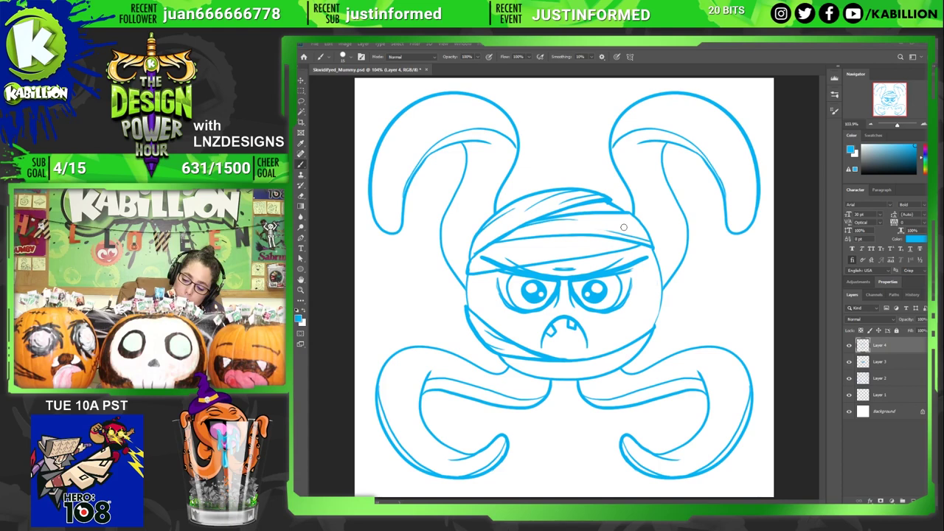
- Fill the gaps between the wraps at the crown, forehead and chin with solid blue on Layer 1, and tidy the chin fill
left_click(856, 396)
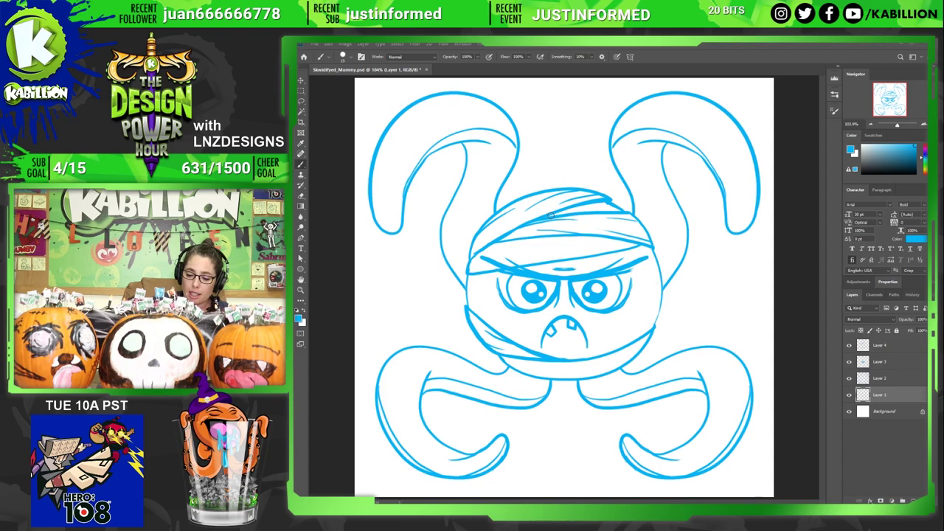
left_click_drag(550, 215, 621, 208)
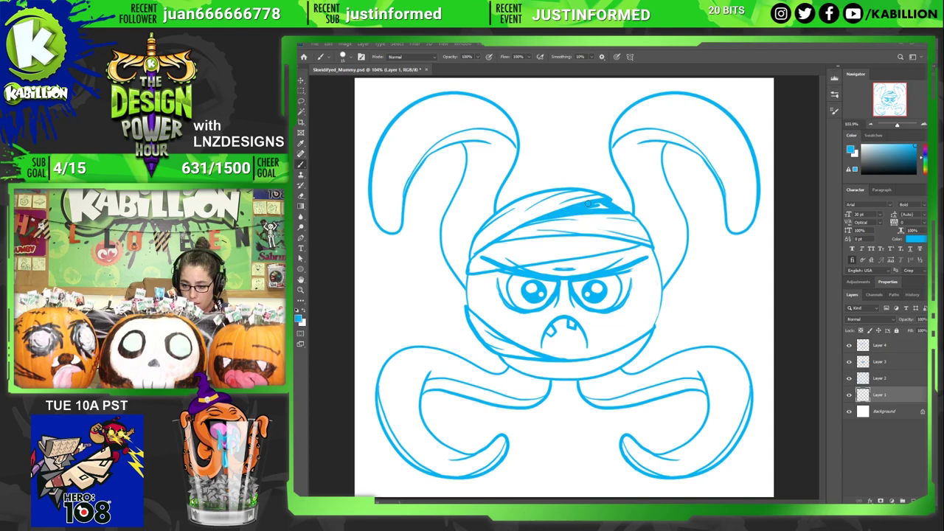
left_click_drag(524, 240, 592, 237)
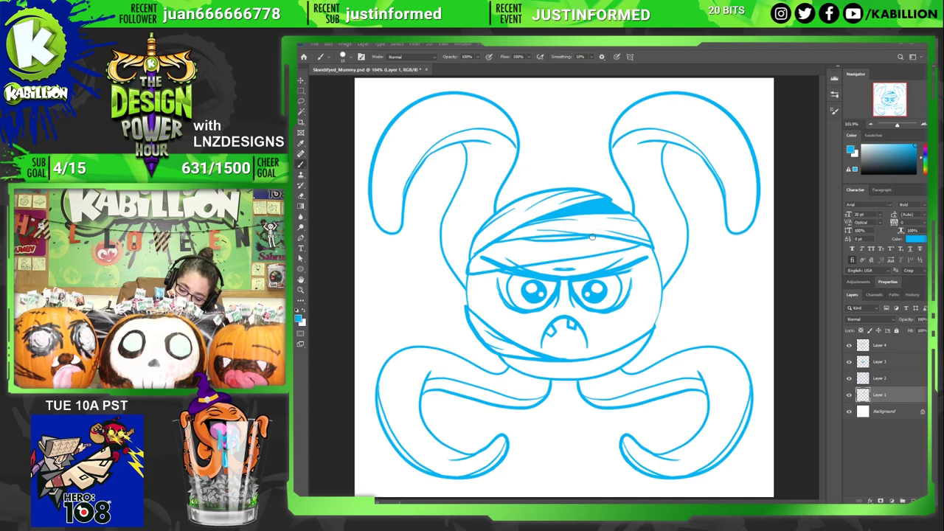
left_click_drag(587, 237, 501, 241)
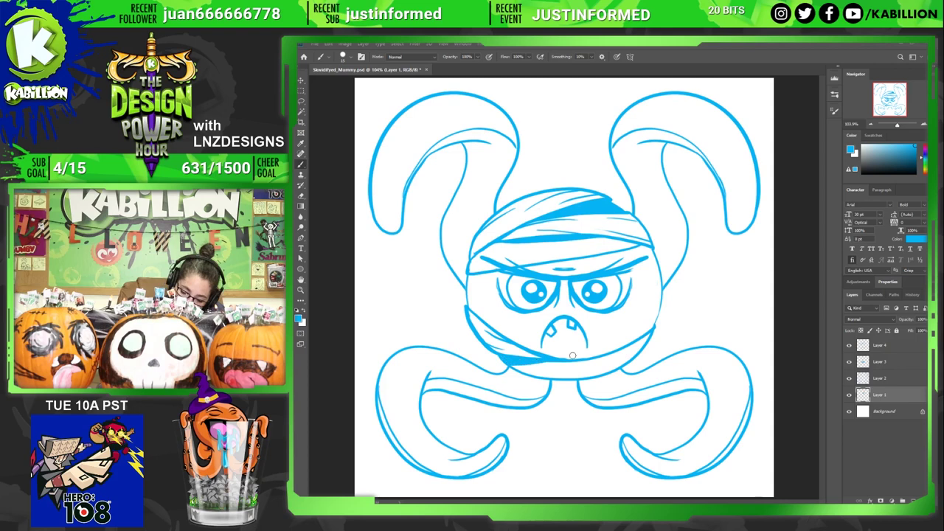
key("e")
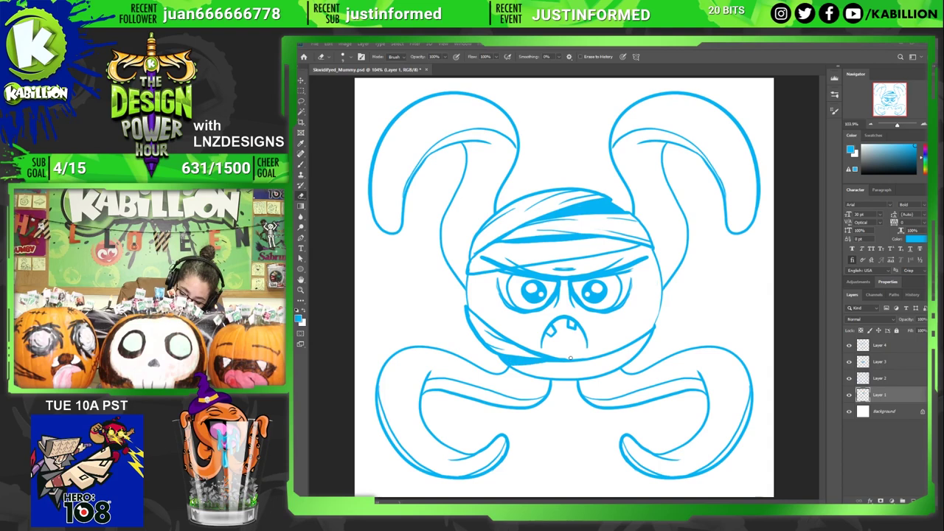
- Paint crease lines on the brow wrap and the right side of the chin wrap on Layer 4, cleaning the edges with the Eraser
key("alt+period")
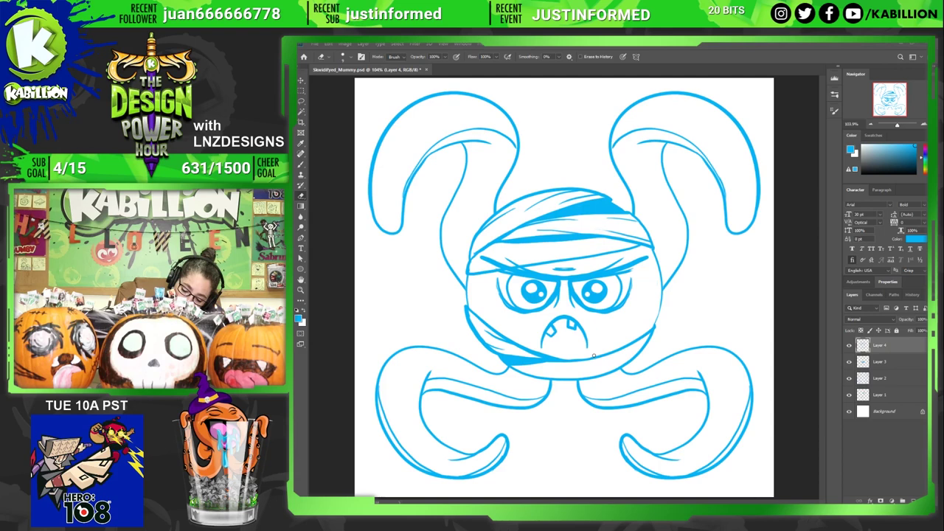
key("b")
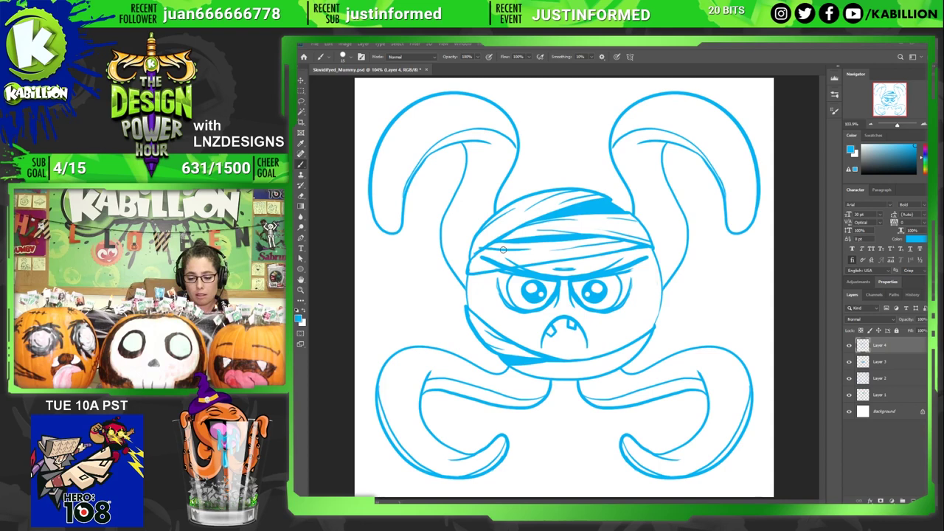
key("e")
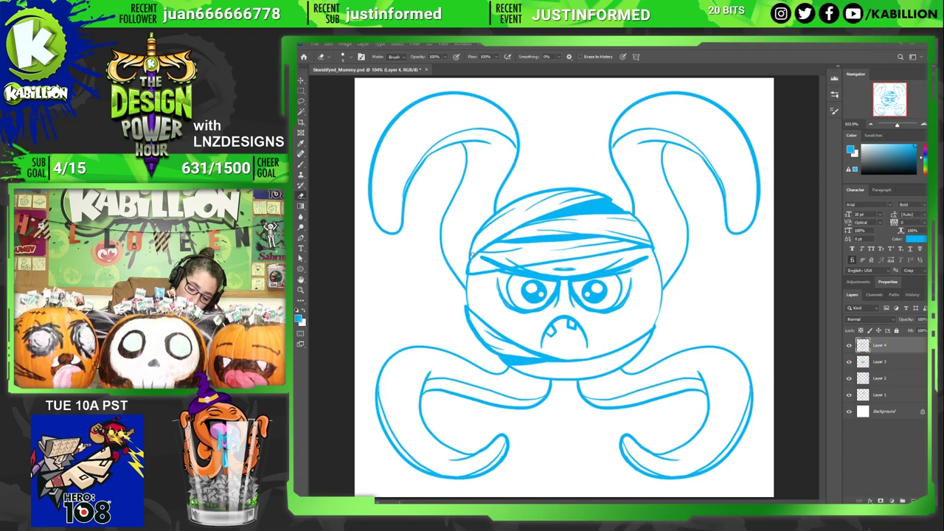
key("b")
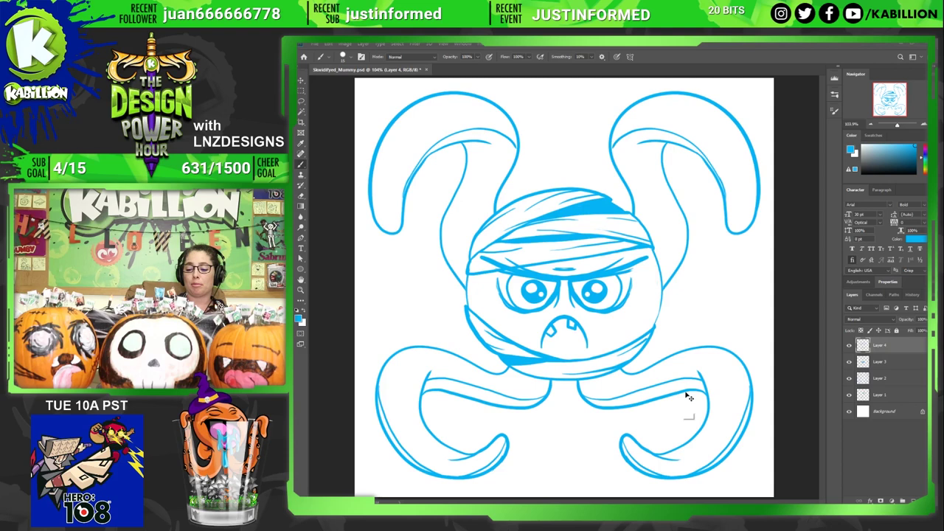
key("e")
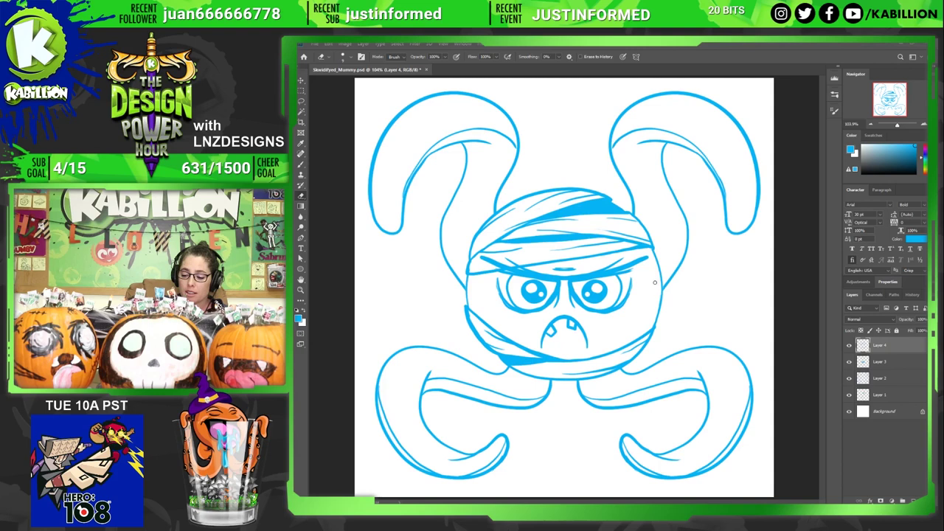
- Paint bandage wrap bands around the base of the lower-right tentacle on Layer 4
left_click(652, 282, "ctrl")
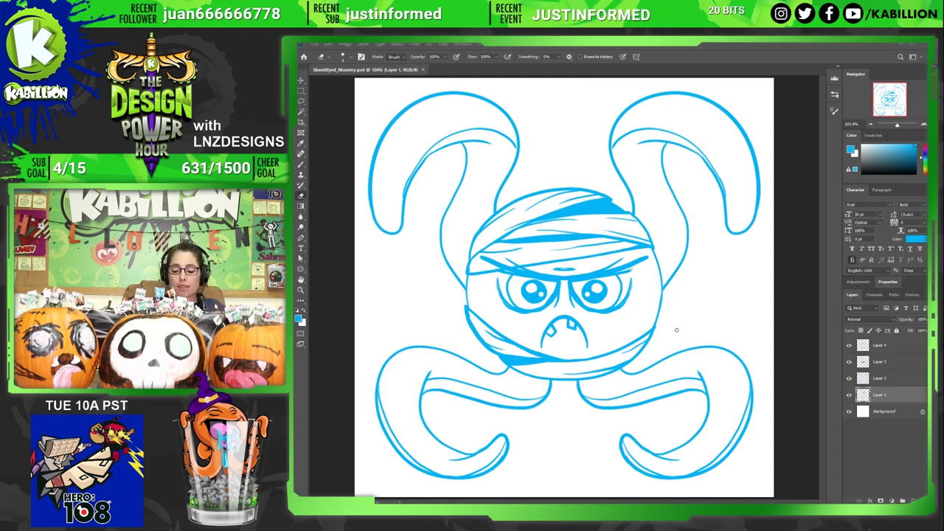
key("b")
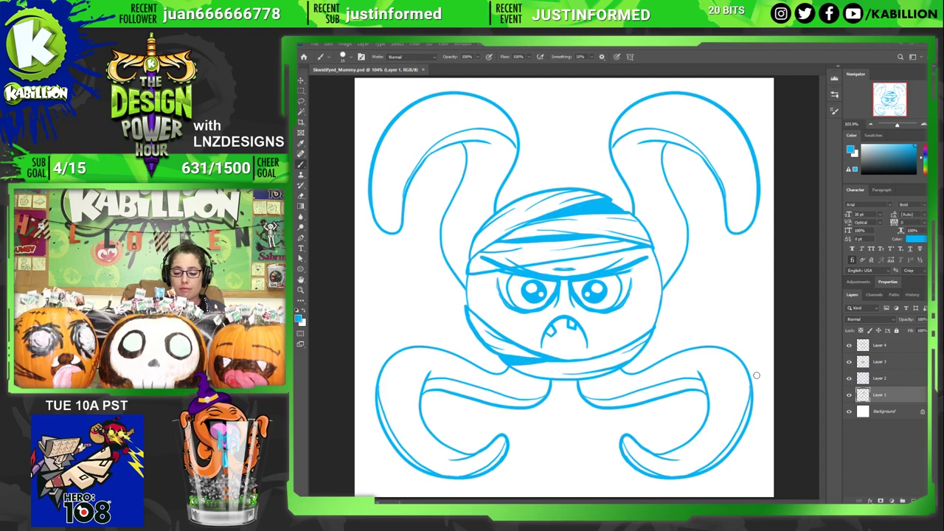
left_click(882, 346)
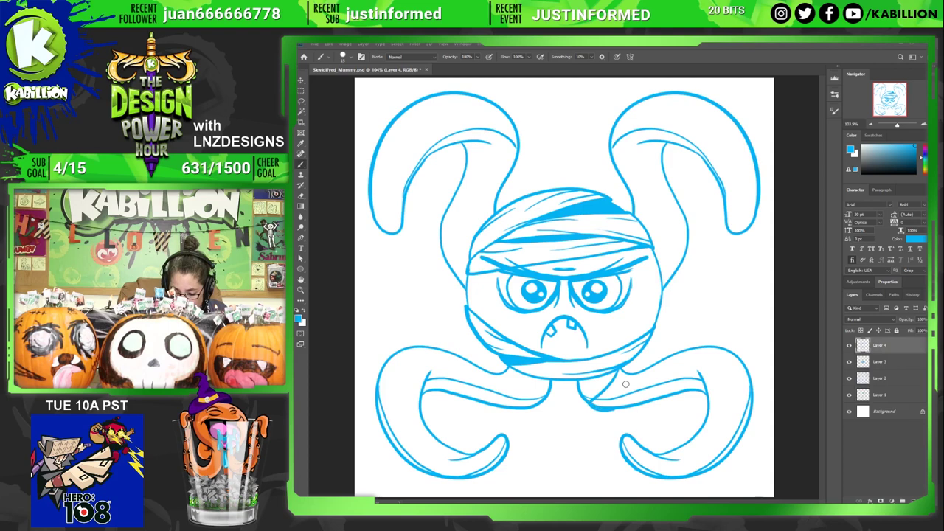
left_click_drag(626, 384, 623, 408)
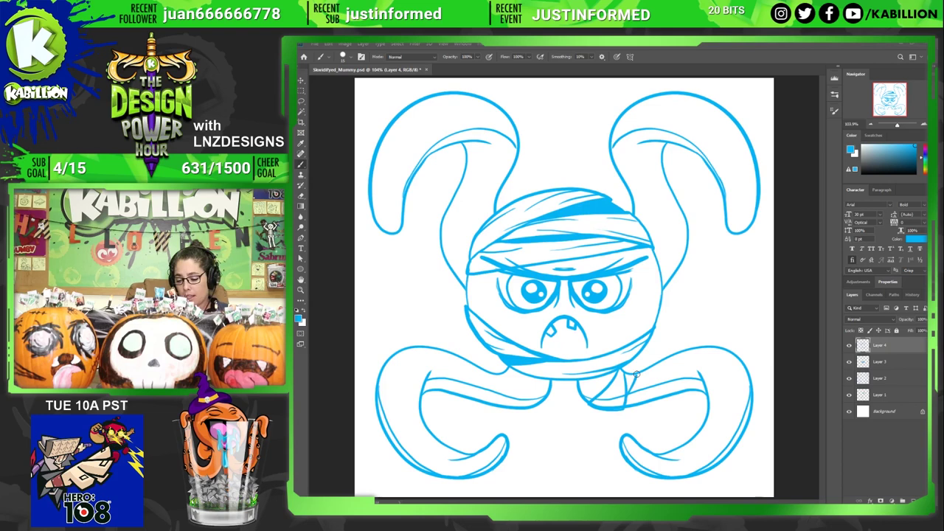
left_click_drag(636, 374, 664, 395)
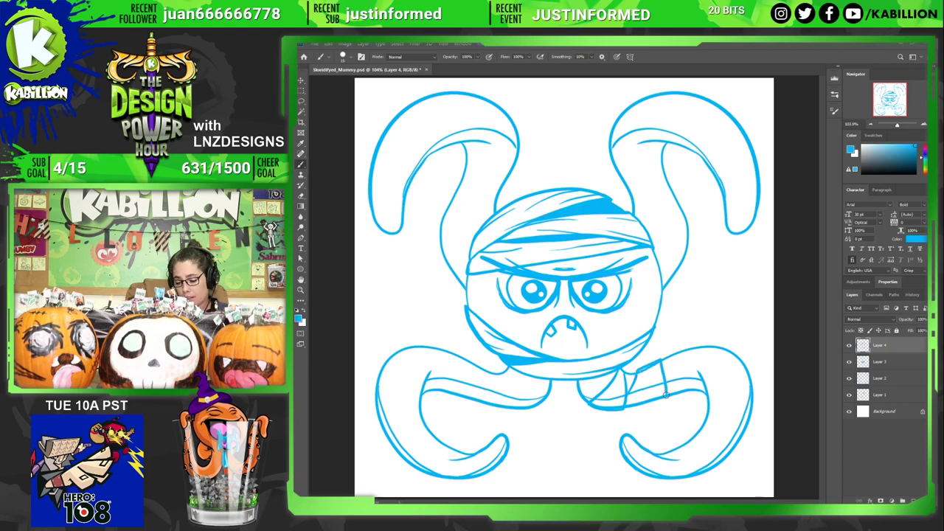
left_click_drag(666, 395, 626, 406)
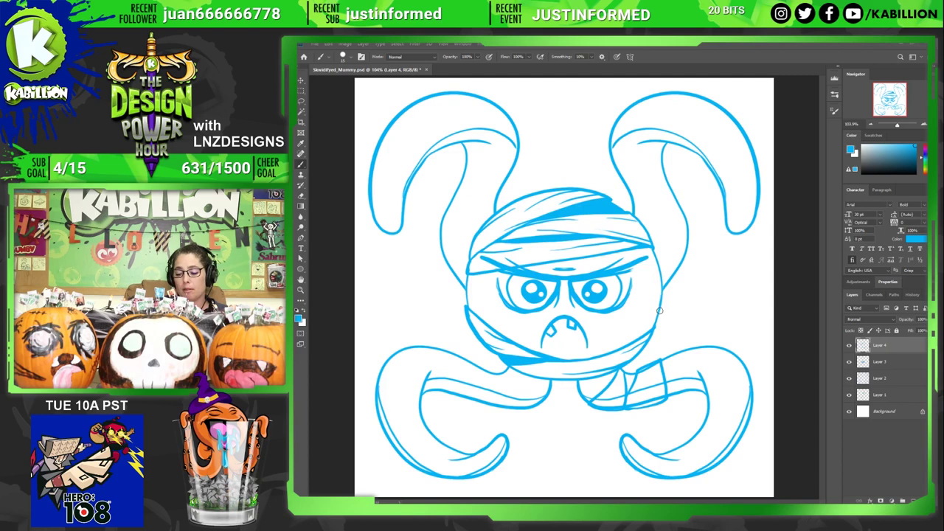
left_click_drag(662, 293, 768, 308)
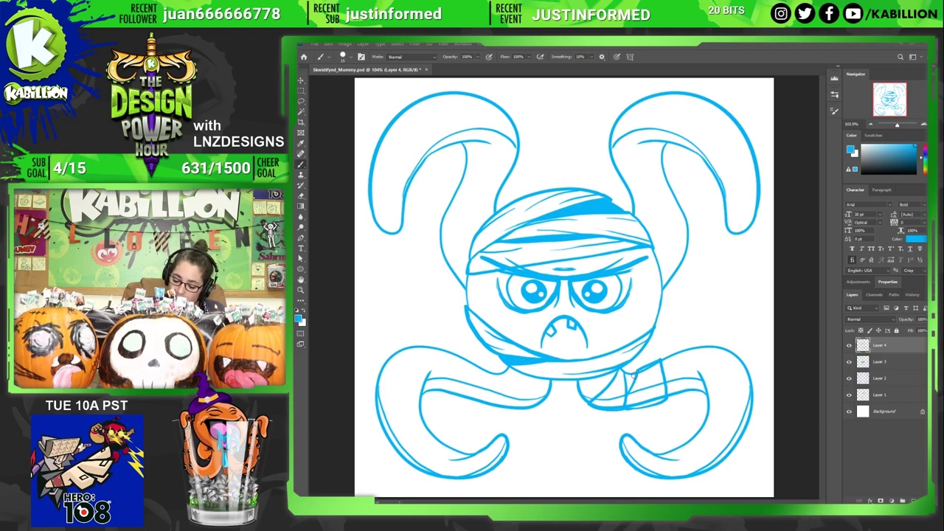
mouse_move(658, 361)
left_mouse_down()
mouse_move(683, 306)
mouse_move(759, 310)
left_mouse_up()
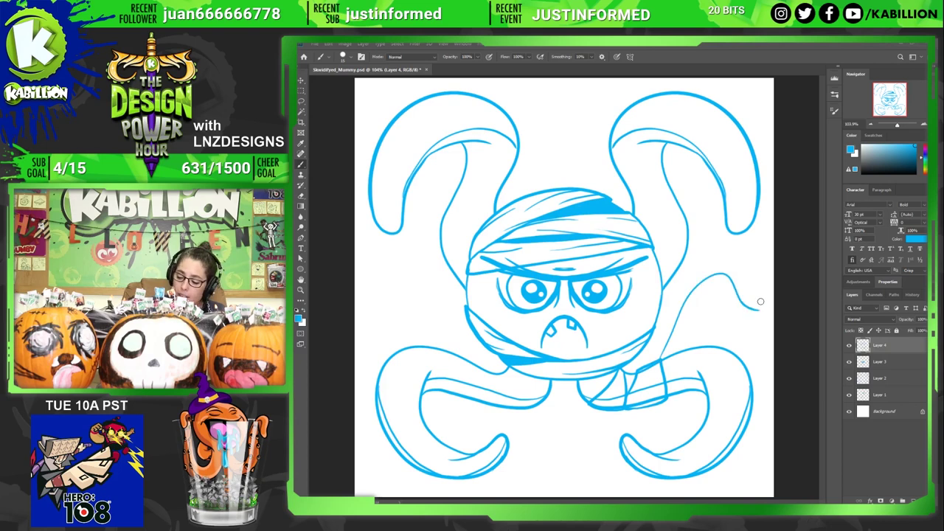
key("ctrl+z")
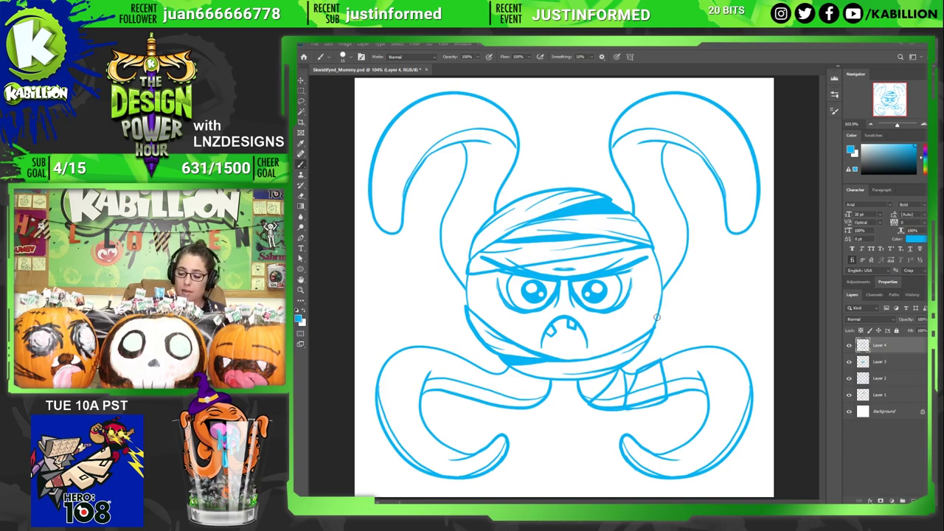
mouse_move(662, 304)
left_mouse_down()
mouse_move(713, 264)
mouse_move(754, 262)
left_mouse_up()
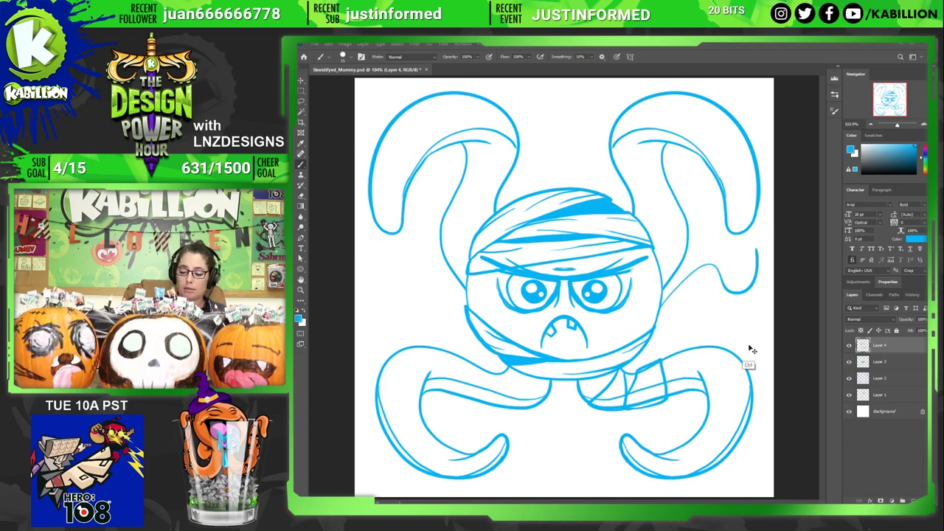
key("ctrl+z")
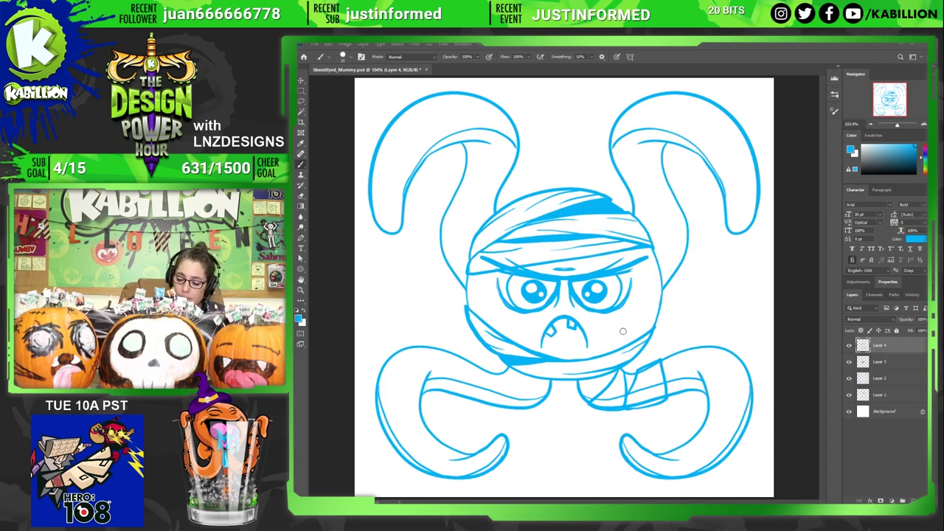
- Paint a small stitched scar on the cheek below the character's right-hand eye
mouse_move(624, 324)
left_mouse_down()
mouse_move(647, 299)
mouse_move(635, 322)
mouse_move(645, 311)
left_mouse_up()
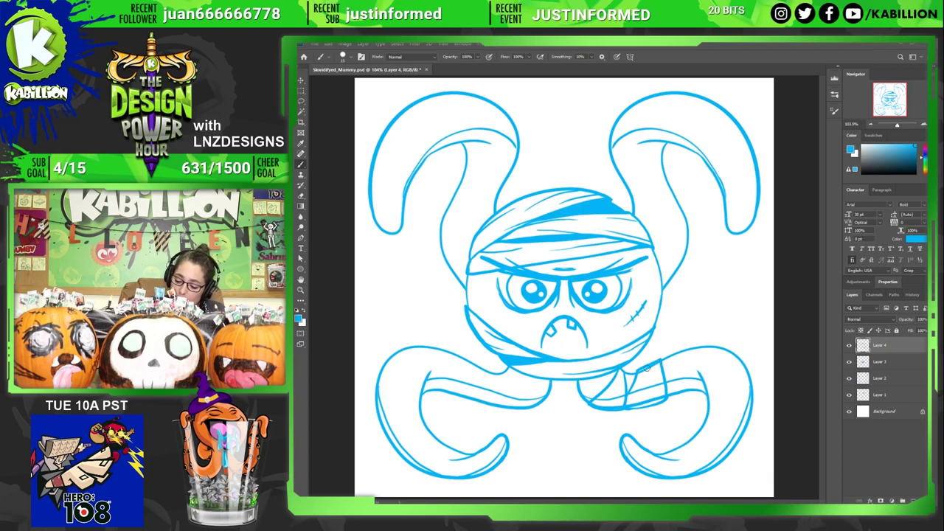
mouse_move(659, 360)
left_mouse_down()
mouse_move(685, 302)
mouse_move(701, 295)
mouse_move(681, 326)
mouse_move(704, 310)
mouse_move(683, 349)
left_mouse_up()
key("ctrl+z")
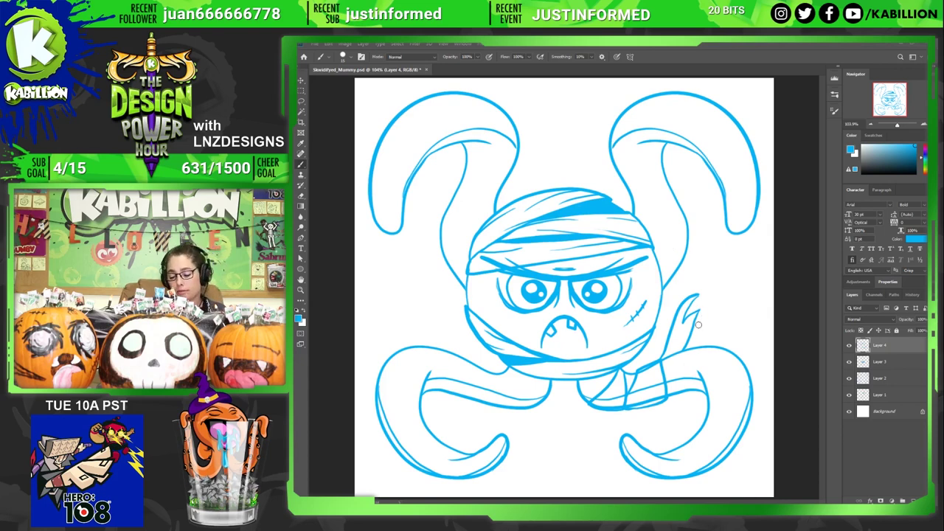
key("ctrl+z")
key("ctrl+z")
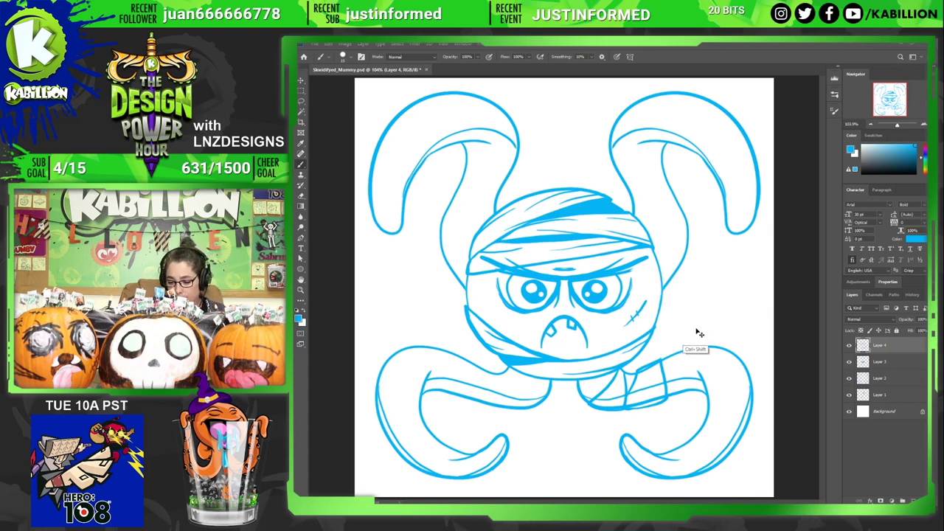
- Paint a loose bandage strip with a forked, frayed end rising from the wraps on the lower-right tentacle
left_click_drag(662, 360, 715, 294)
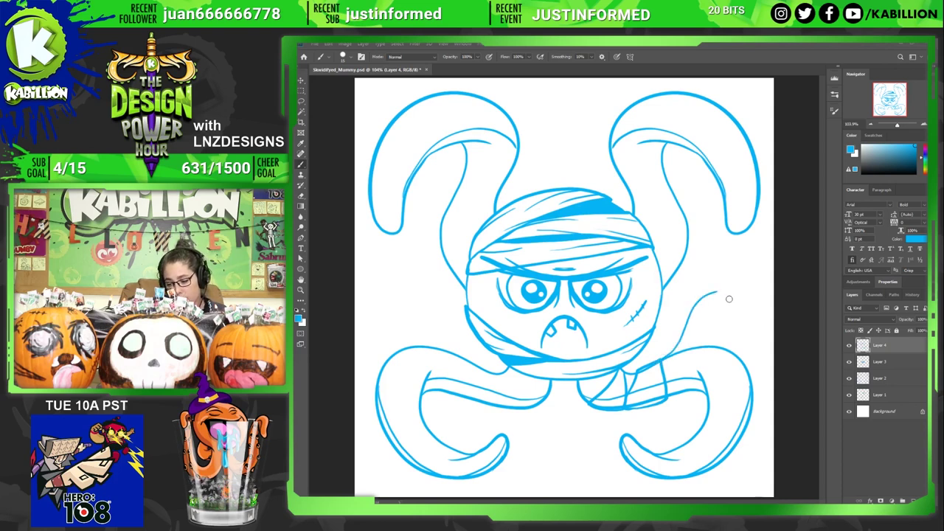
mouse_move(740, 295)
left_mouse_down()
mouse_move(722, 306)
mouse_move(685, 362)
left_mouse_up()
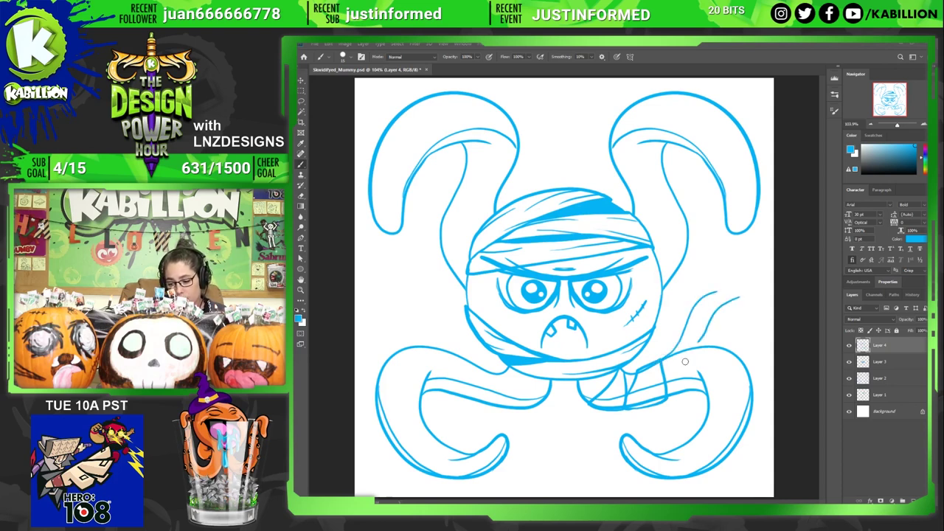
left_click_drag(741, 295, 708, 312)
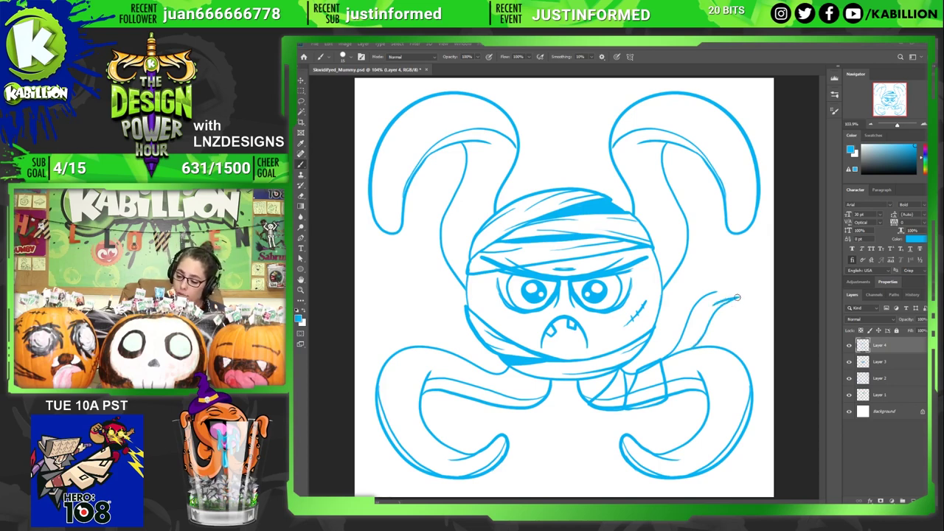
key("ctrl+z")
mouse_move(738, 297)
left_mouse_down()
mouse_move(696, 328)
mouse_move(717, 293)
mouse_move(701, 315)
mouse_move(729, 337)
mouse_move(703, 346)
mouse_move(739, 299)
mouse_move(693, 354)
left_mouse_up()
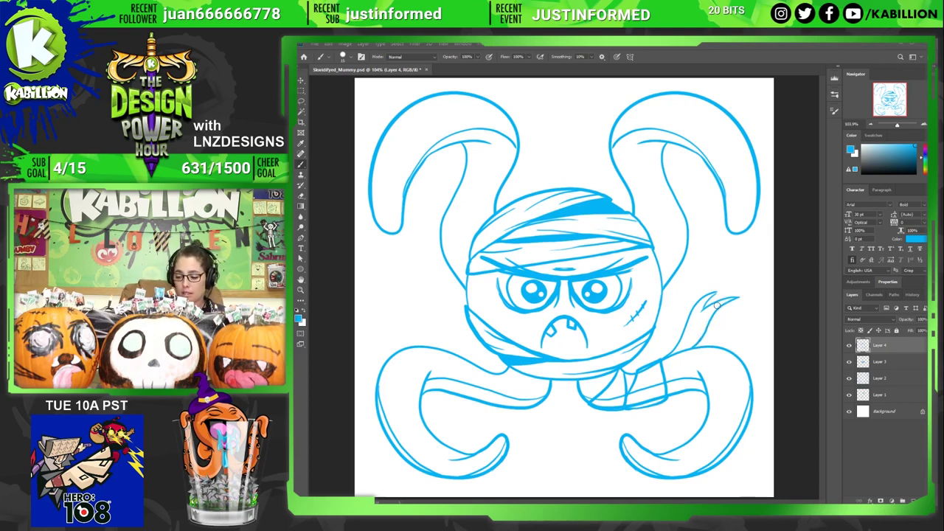
left_click_drag(716, 302, 687, 352)
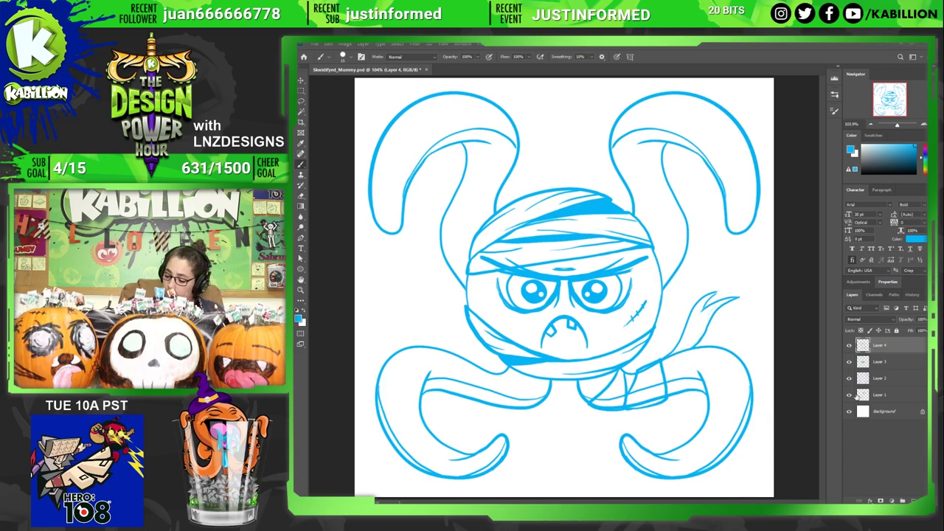
- Paint bandage wrap bands around the outer bend of the lower-right tentacle on Layer 4
mouse_move(667, 382)
left_mouse_down()
mouse_move(686, 350)
mouse_move(717, 348)
left_mouse_up()
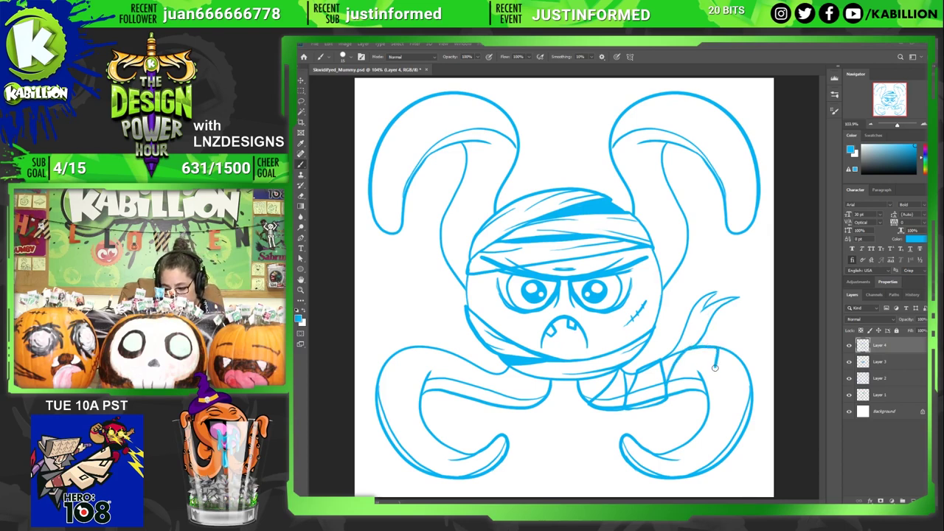
key("ctrl+z")
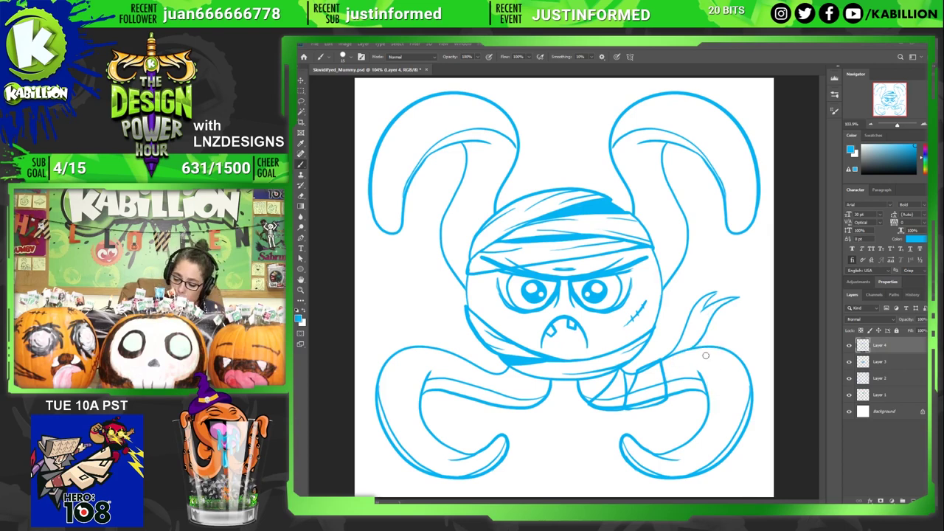
left_click_drag(709, 397, 733, 349)
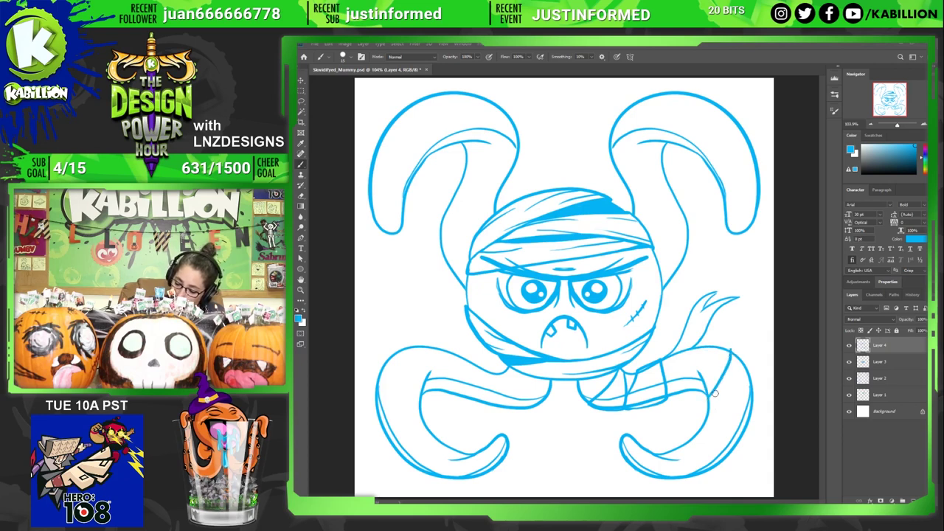
key("ctrl+z")
mouse_move(709, 399)
left_mouse_down()
mouse_move(732, 349)
mouse_move(751, 369)
mouse_move(751, 387)
mouse_move(734, 406)
mouse_move(706, 411)
left_mouse_up()
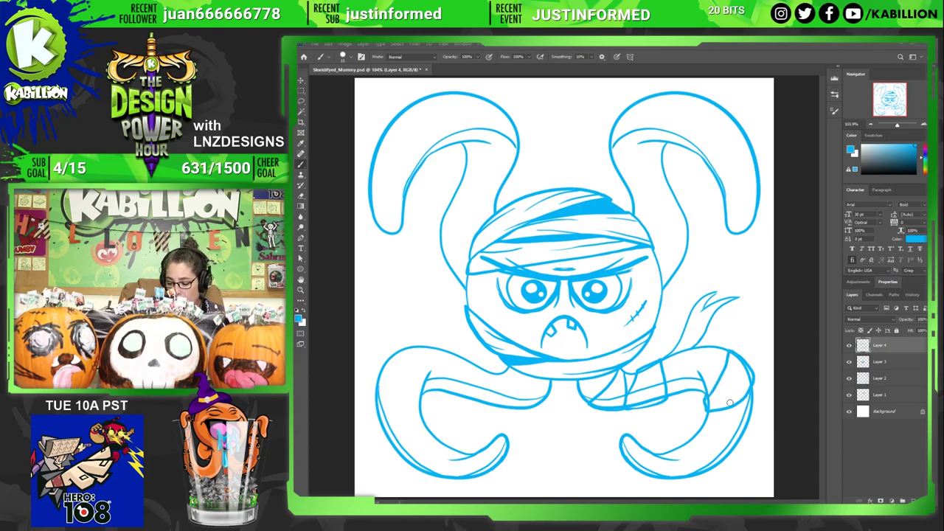
mouse_move(723, 409)
left_mouse_down()
mouse_move(757, 404)
mouse_move(737, 446)
mouse_move(704, 419)
left_mouse_up()
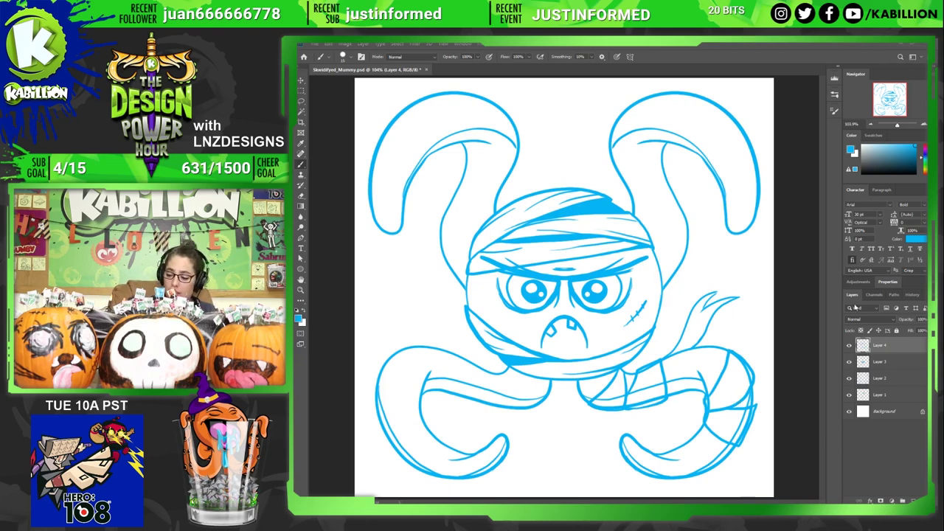
- Duplicate the tentacle layer, Layer 2, as a backup, hide the copy and make the original layer active
left_click(849, 395)
left_click(849, 395)
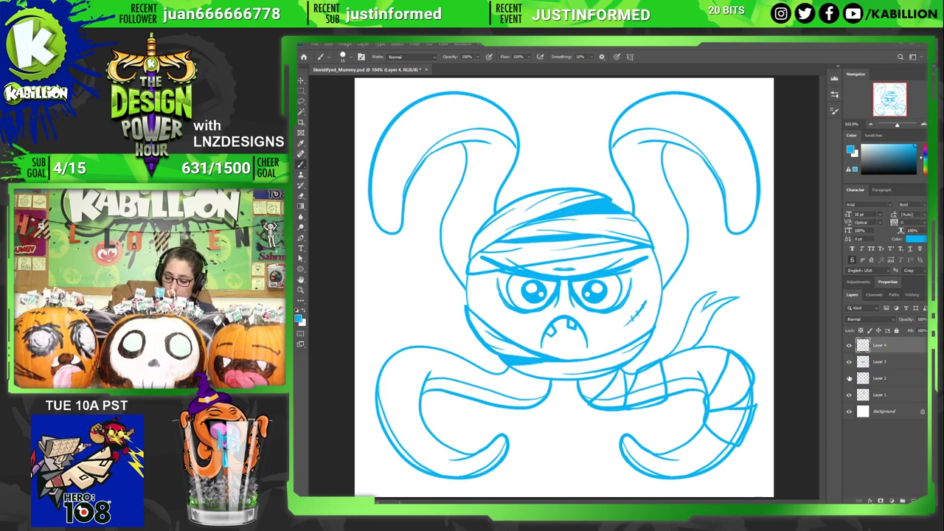
left_click(849, 378)
left_click(849, 378)
left_click(876, 377)
key("e")
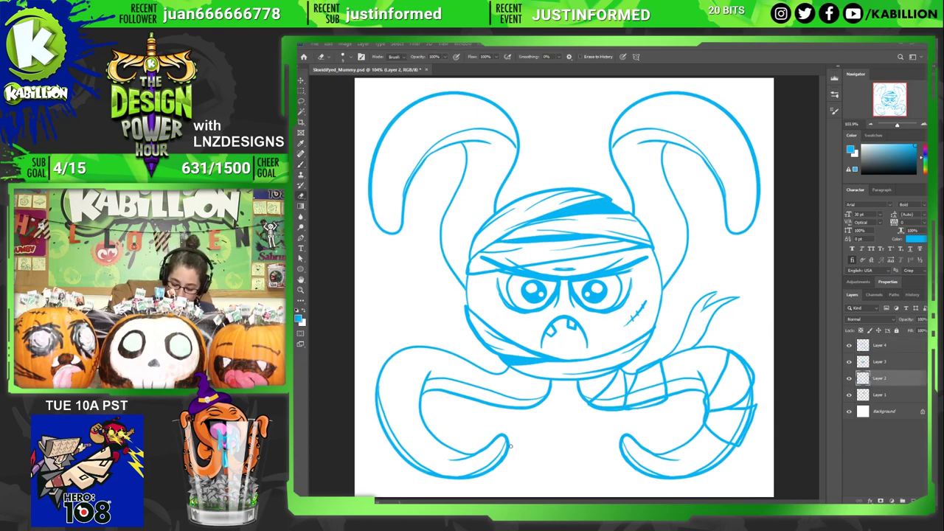
left_click_drag(886, 378, 914, 500)
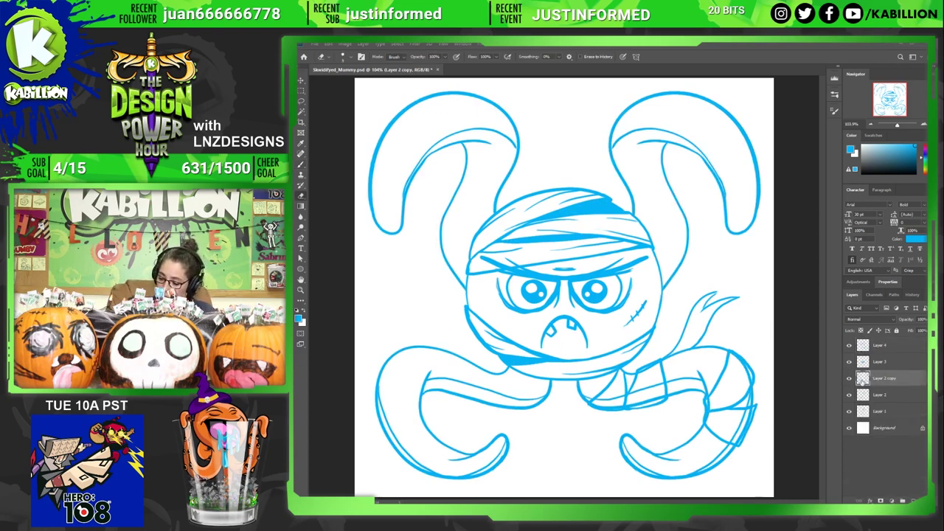
left_click(850, 378)
left_click(878, 395)
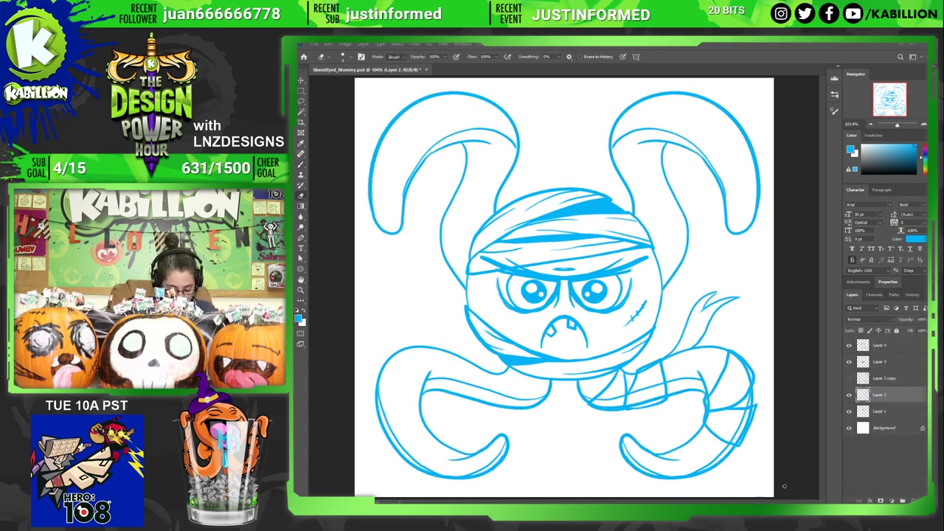
- Erase the lower-left tentacle on Layer 2 with an enlarged Eraser, leaving only short stubs at the chin
key("bracketright")
key("bracketright")
key("bracketright")
key("bracketright")
key("bracketright")
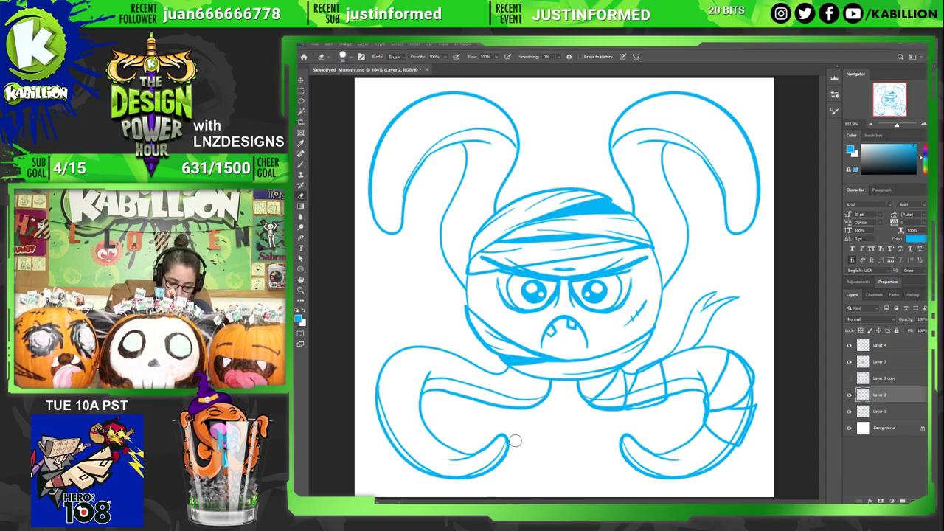
mouse_move(504, 441)
left_mouse_down()
mouse_move(435, 459)
mouse_move(398, 431)
mouse_move(387, 358)
mouse_move(403, 351)
mouse_move(456, 361)
mouse_move(547, 413)
left_mouse_up()
mouse_move(452, 396)
left_mouse_down()
mouse_move(437, 419)
mouse_move(421, 404)
mouse_move(487, 451)
mouse_move(405, 458)
left_mouse_up()
left_click_drag(548, 411, 485, 372)
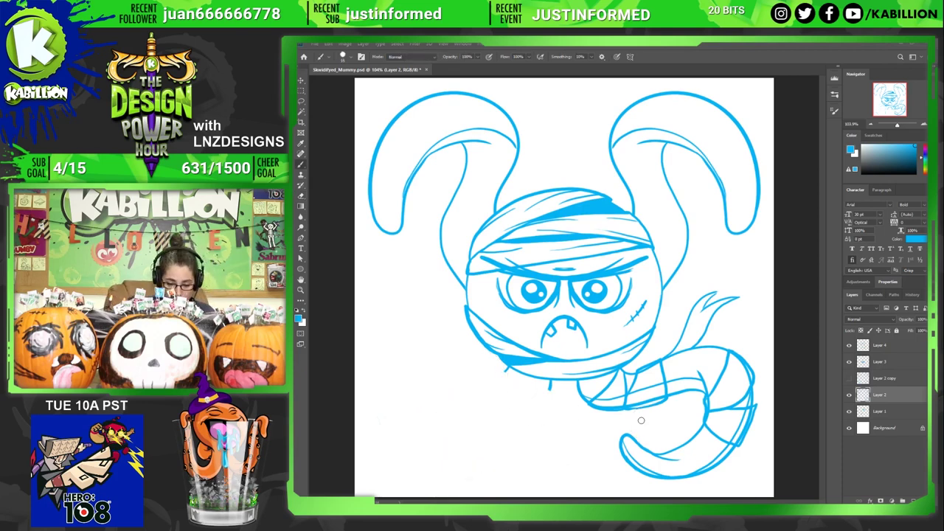
- Try to draw a curled lower-left tentacle on Layer 2 with a frayed tip, tidying where its upper outline meets the chin
key("b")
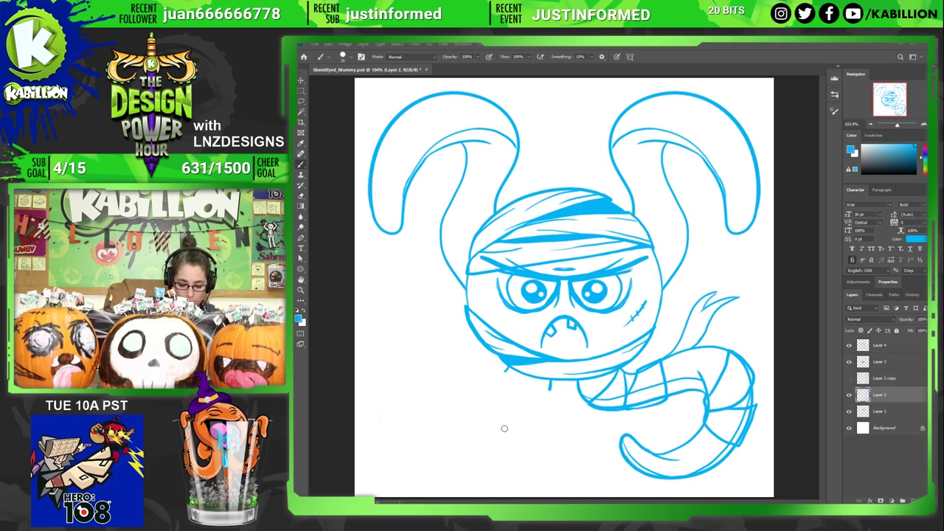
mouse_move(493, 441)
left_mouse_down()
mouse_move(420, 461)
mouse_move(547, 377)
mouse_move(507, 370)
mouse_move(454, 389)
left_mouse_up()
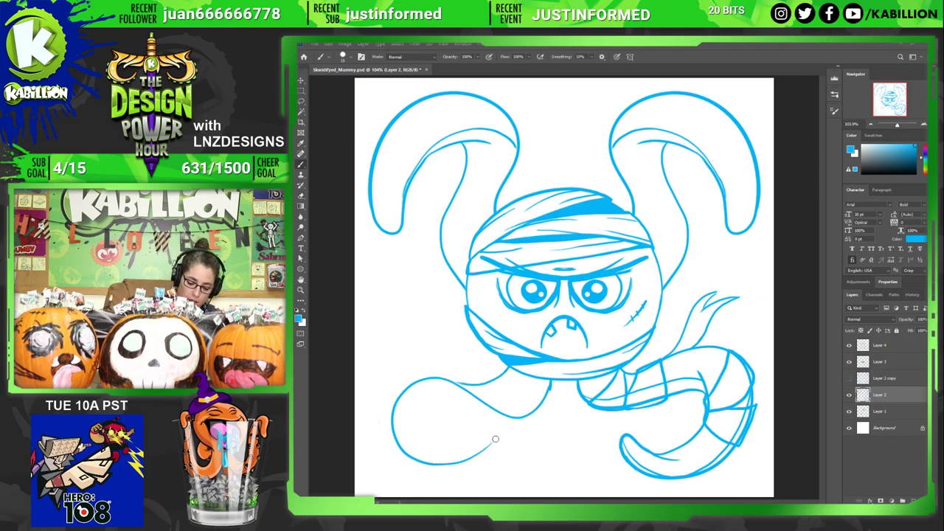
mouse_move(498, 439)
left_mouse_down()
mouse_move(451, 442)
mouse_move(470, 440)
mouse_move(403, 414)
left_mouse_up()
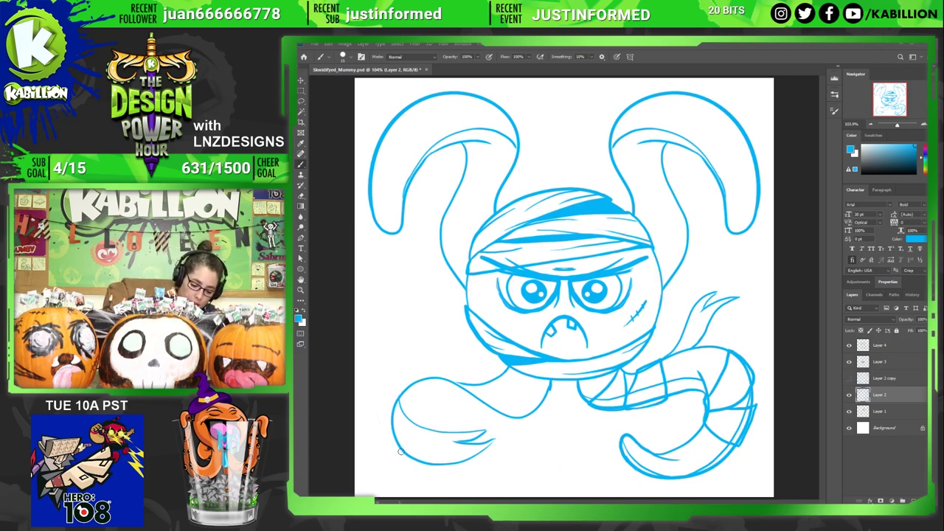
mouse_move(400, 450)
left_mouse_down()
mouse_move(380, 401)
mouse_move(398, 353)
mouse_move(423, 347)
mouse_move(510, 367)
left_mouse_up()
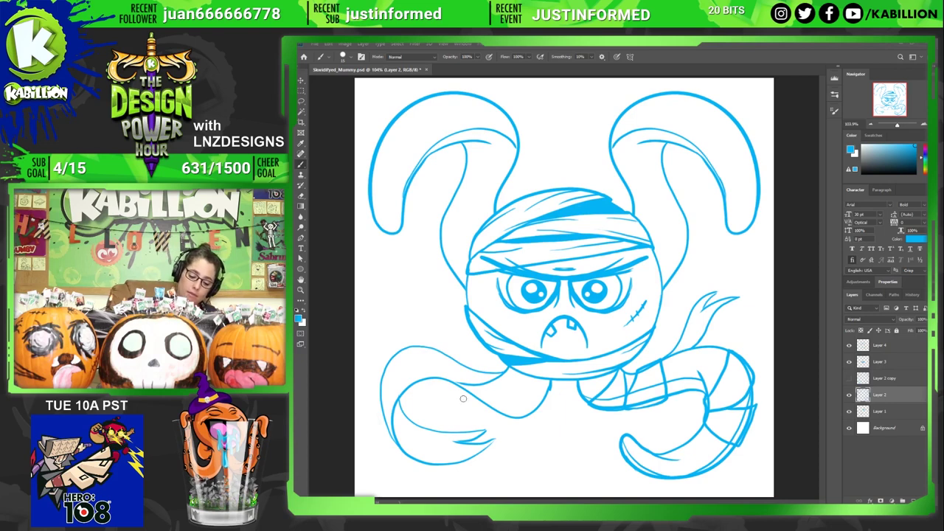
key("e")
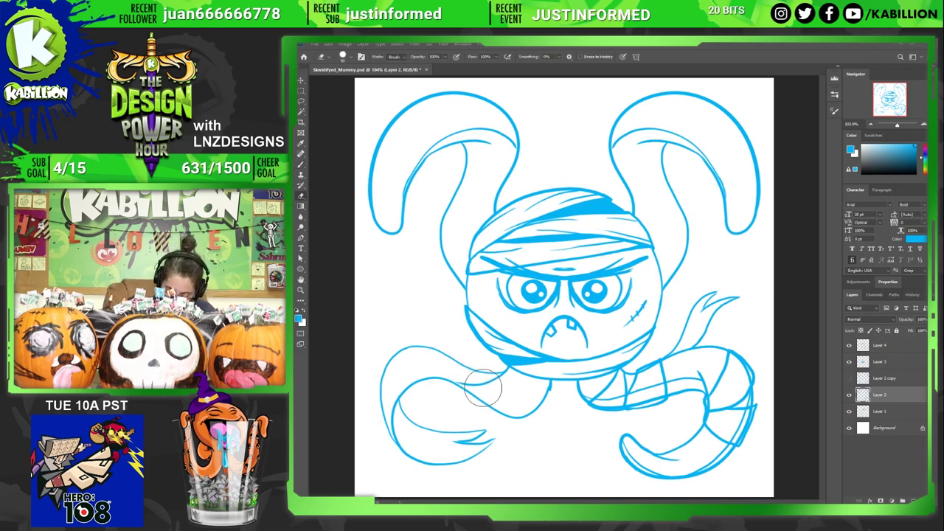
mouse_move(464, 381)
left_mouse_down()
mouse_move(494, 388)
mouse_move(463, 379)
mouse_move(520, 387)
left_mouse_up()
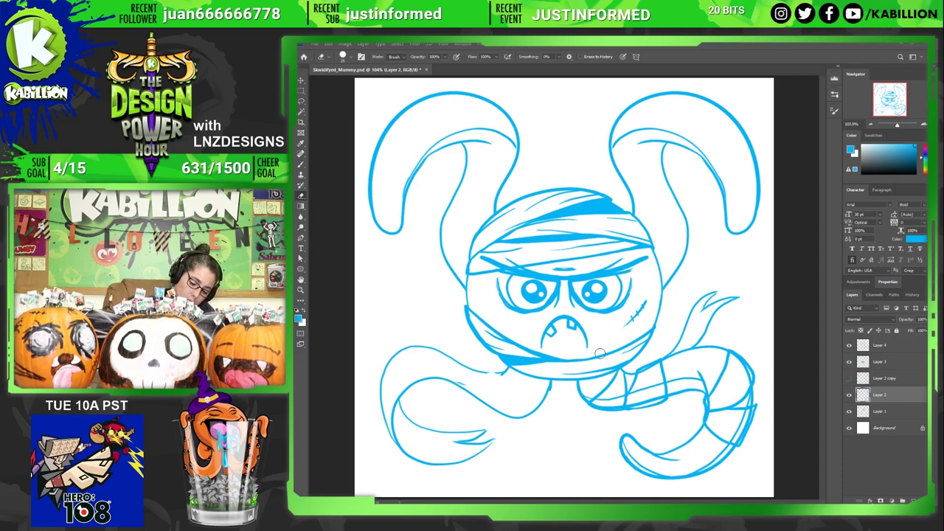
key("ctrl+z")
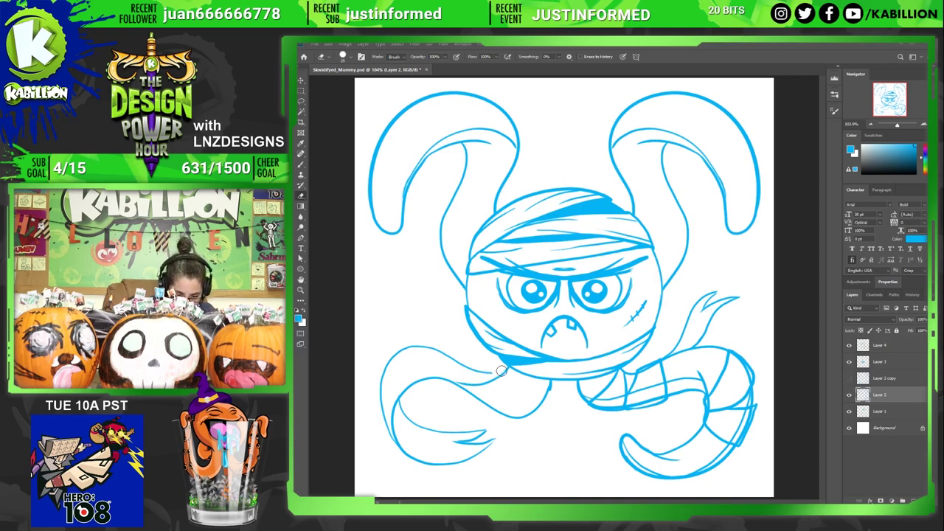
mouse_move(502, 370)
left_mouse_down()
mouse_move(454, 359)
mouse_move(510, 366)
left_mouse_up()
key("b")
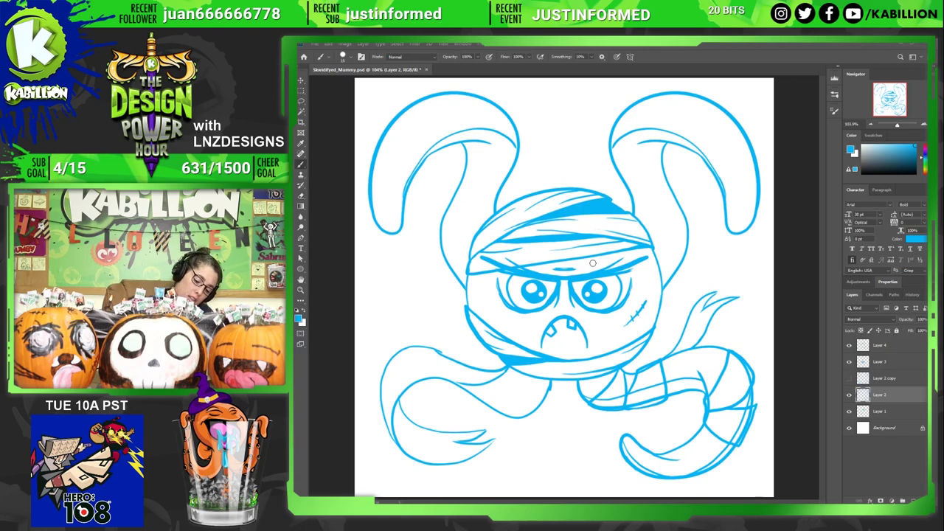
- Undo the redrawn lower-left tentacle back to the short stubs at the chin
key("ctrl+z")
key("ctrl+z")
key("ctrl+z")
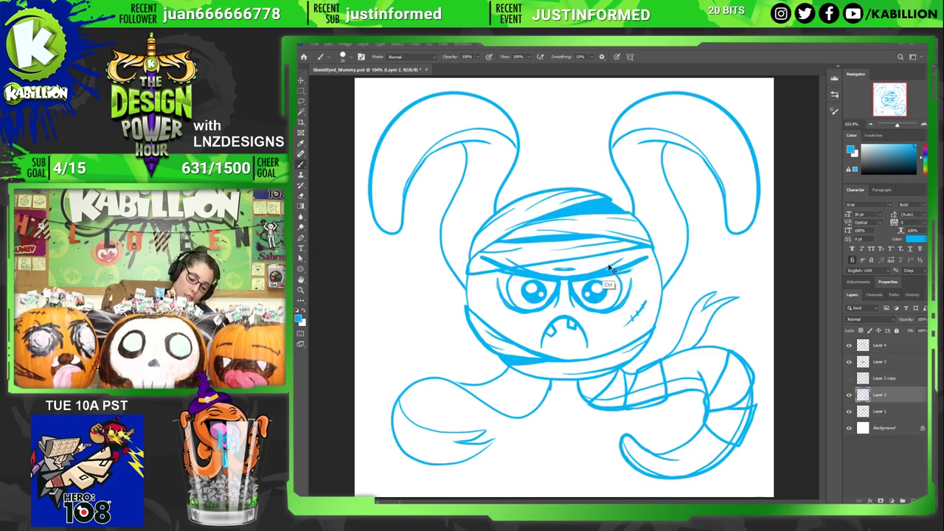
key("ctrl+z")
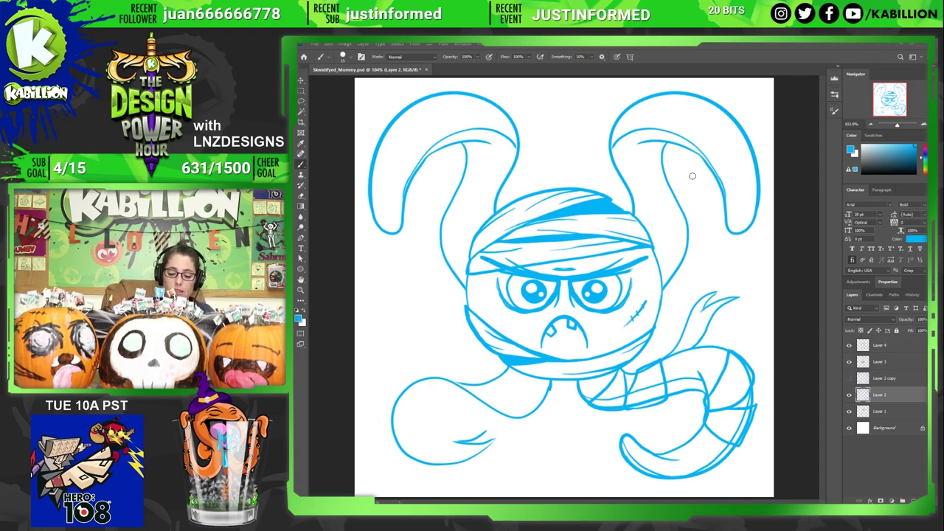
key("ctrl+z")
key("ctrl+z")
key("ctrl+z")
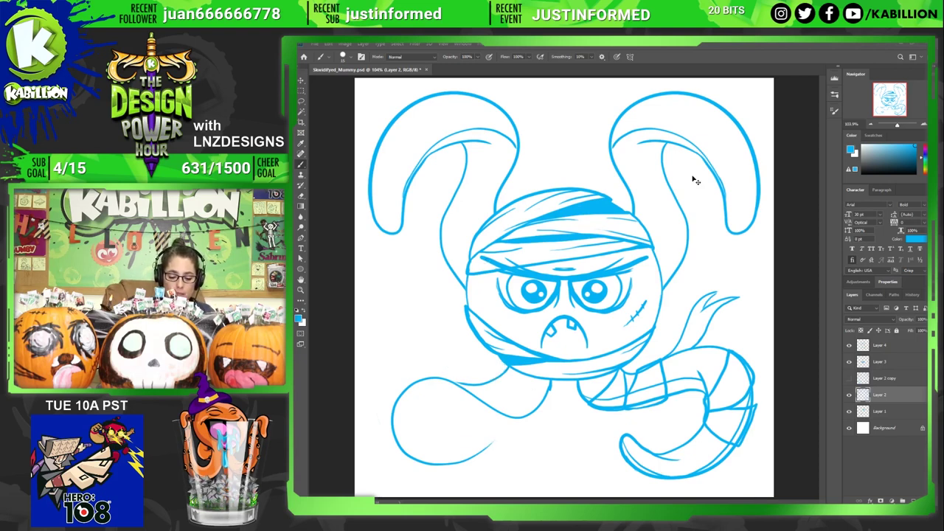
key("ctrl+z")
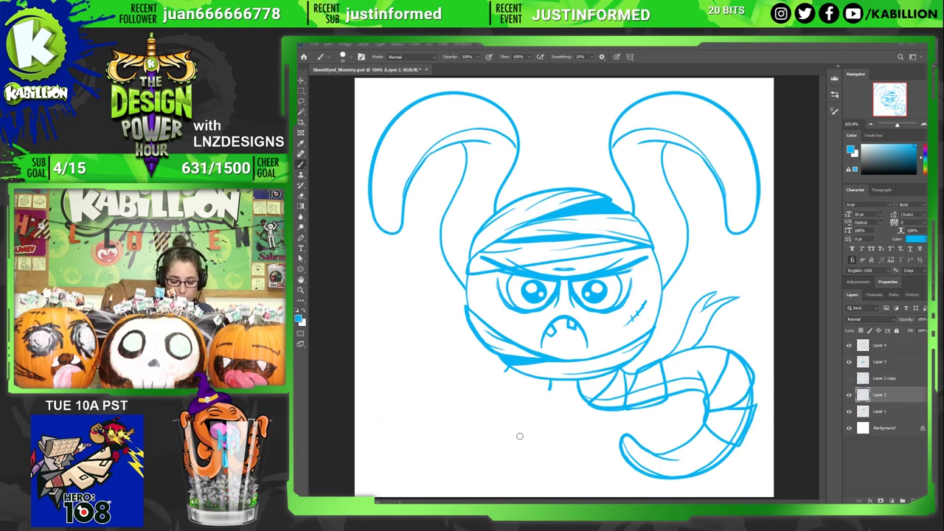
- Redraw the lower-left tentacle on Layer 2 as an S-curve from the chin, curling inward to a forked, frayed tip
mouse_move(550, 384)
left_mouse_down()
mouse_move(490, 432)
mouse_move(451, 408)
mouse_move(490, 392)
left_mouse_up()
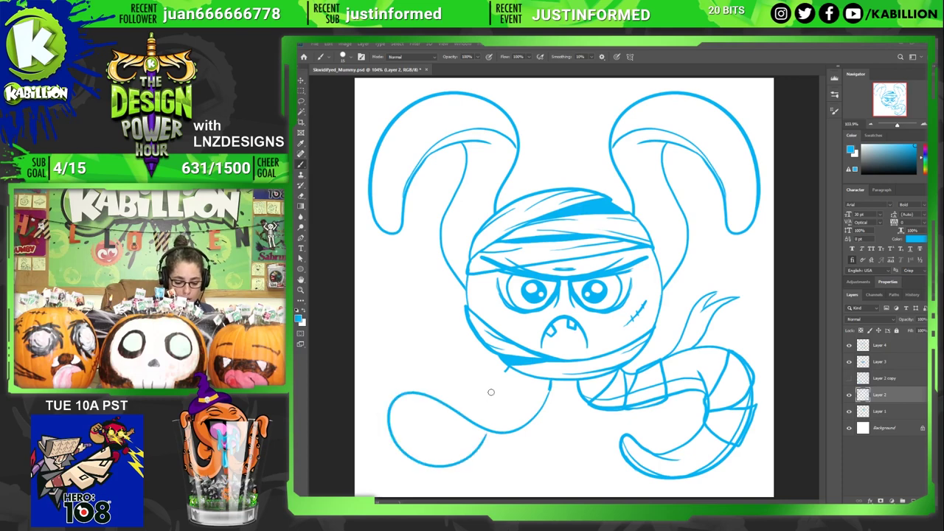
key("ctrl+z")
mouse_move(550, 384)
left_mouse_down()
mouse_move(539, 414)
mouse_move(464, 384)
mouse_move(487, 450)
mouse_move(491, 442)
mouse_move(432, 428)
mouse_move(417, 397)
left_mouse_up()
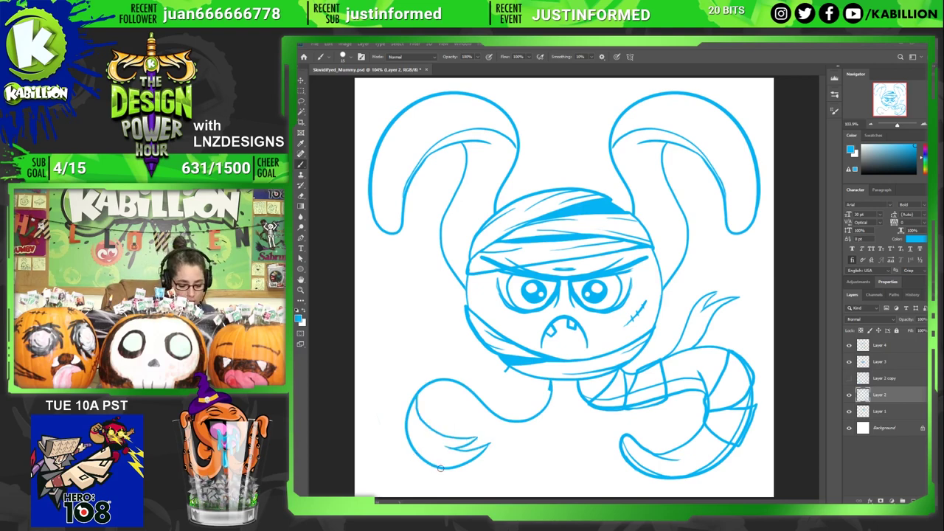
mouse_move(441, 469)
left_mouse_down()
mouse_move(391, 393)
mouse_move(430, 349)
mouse_move(461, 351)
mouse_move(453, 346)
mouse_move(481, 369)
mouse_move(531, 380)
mouse_move(487, 374)
left_mouse_up()
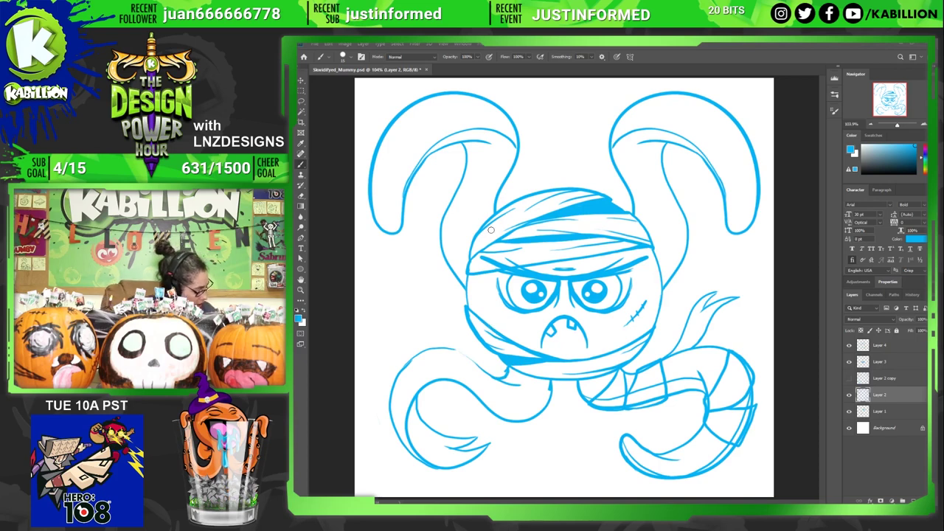
- Thicken the upper outline of the lower-left tentacle and clean up its joint with the chin
key("e")
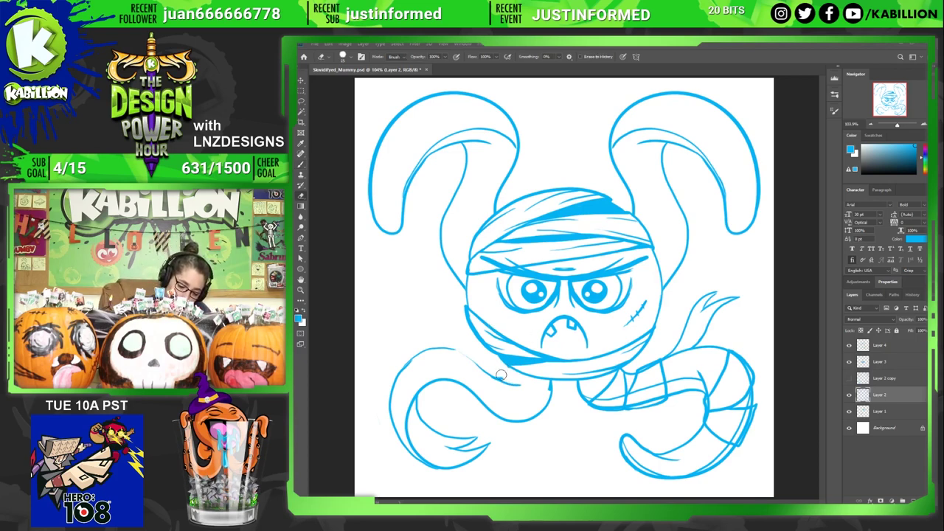
key("b")
mouse_move(444, 348)
left_mouse_down()
mouse_move(531, 388)
mouse_move(557, 371)
mouse_move(503, 383)
mouse_move(525, 383)
left_mouse_up()
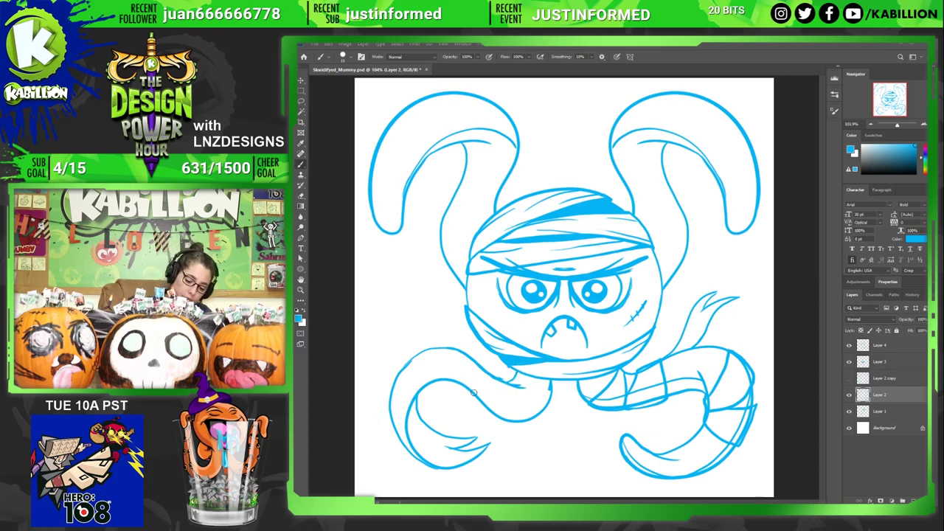
key("e")
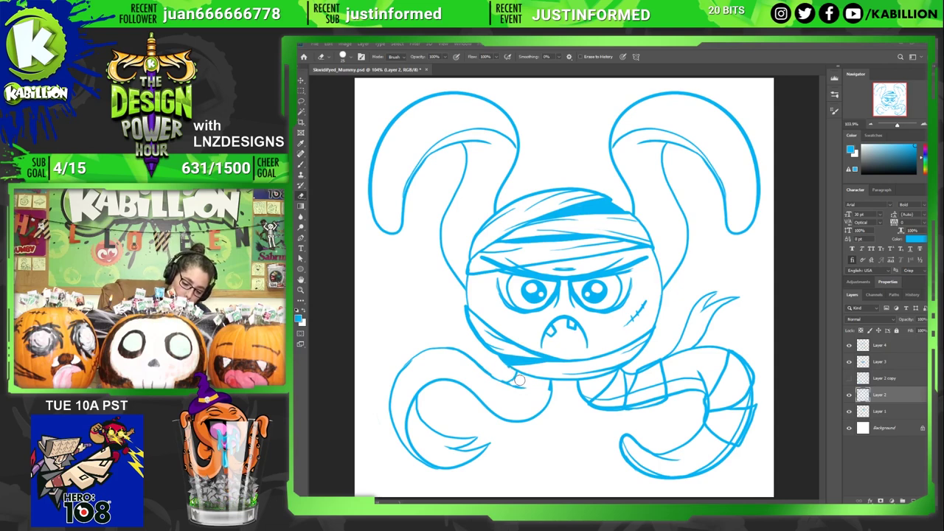
key("b")
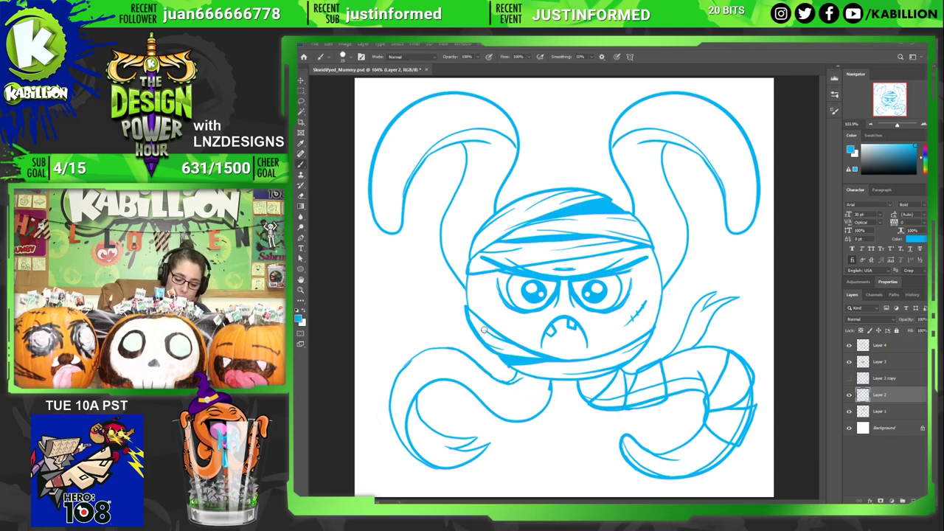
key("e")
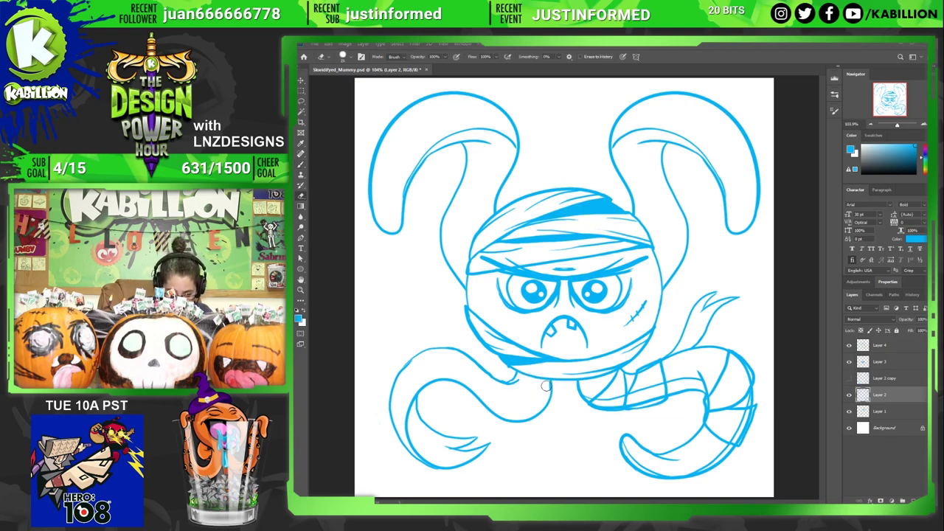
key("b")
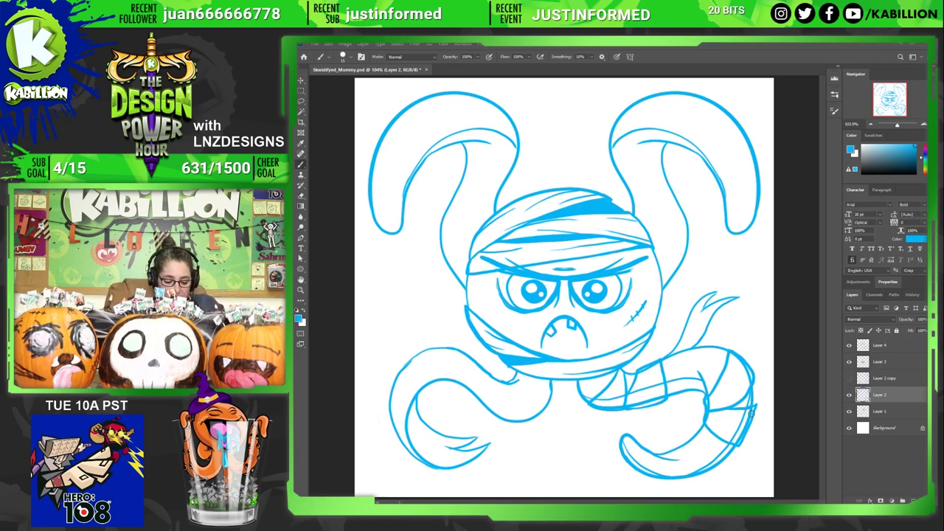
- Erase the stray line ends under the chin and repaint the short curve joining the lower-left tentacle's upper outline to the head
key("e")
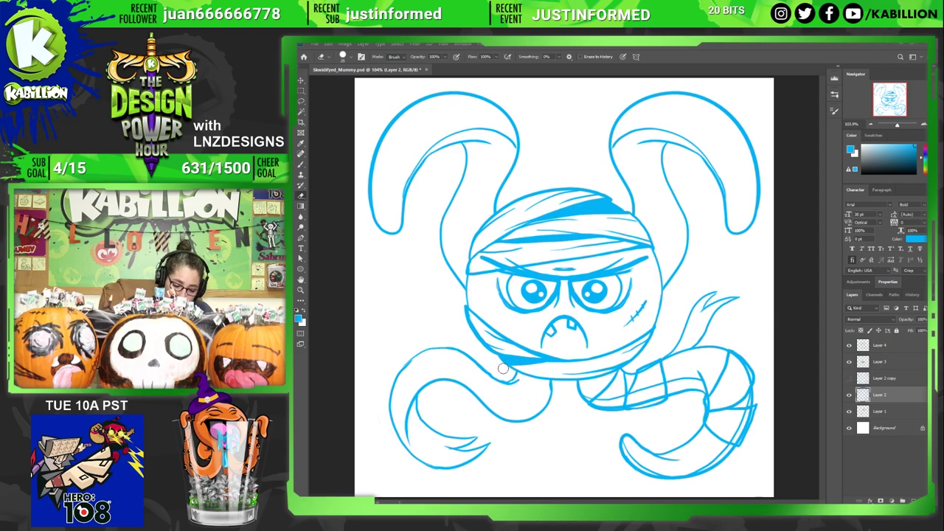
key("b")
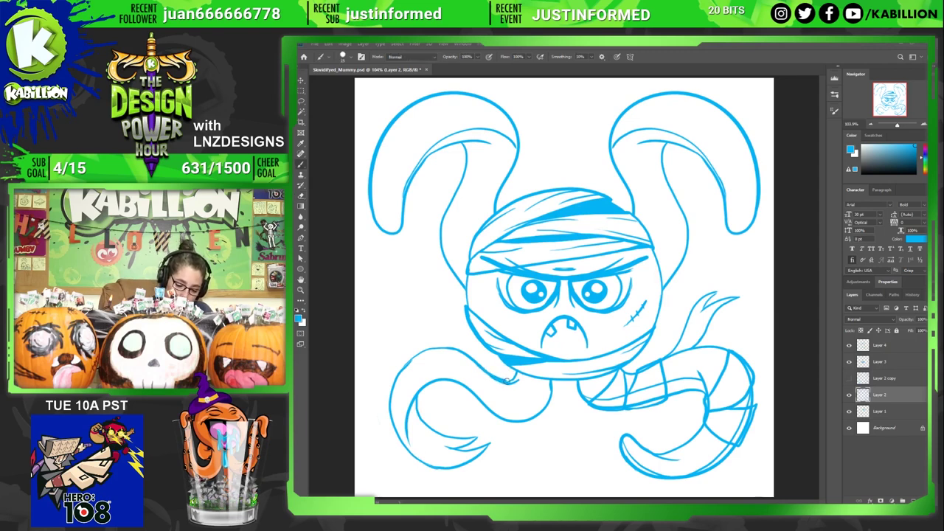
key("e")
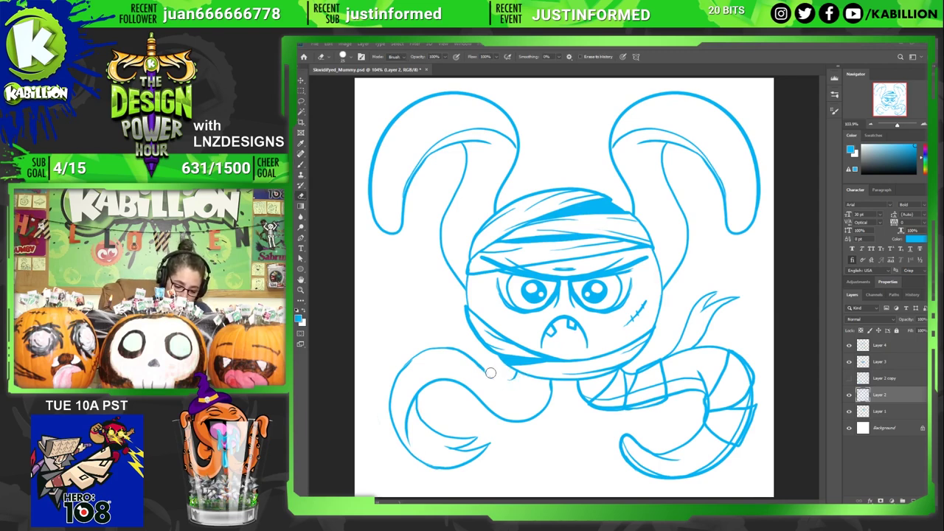
key("b")
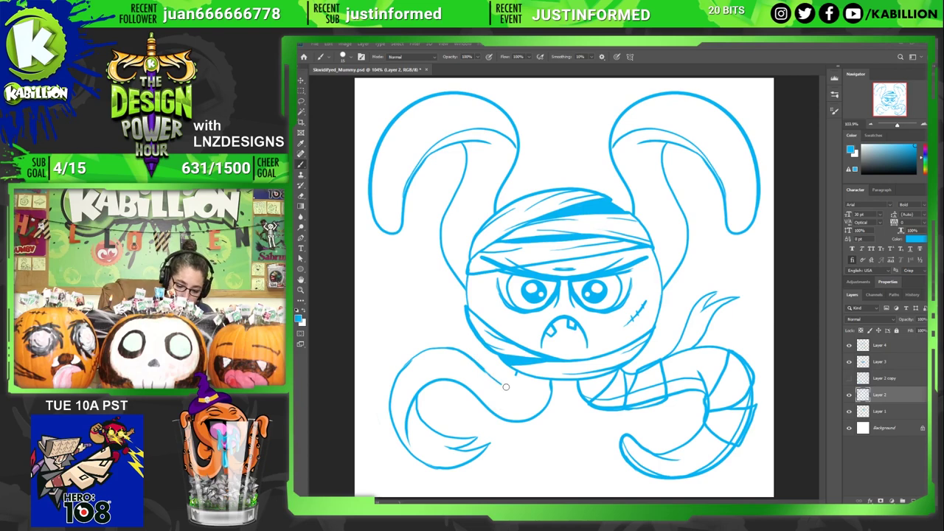
left_click_drag(517, 370, 502, 386)
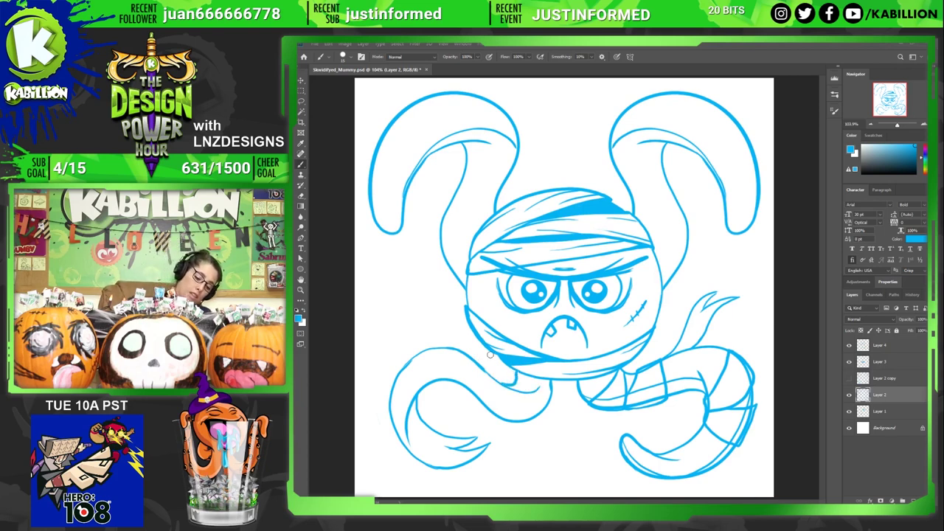
key("ctrl+z")
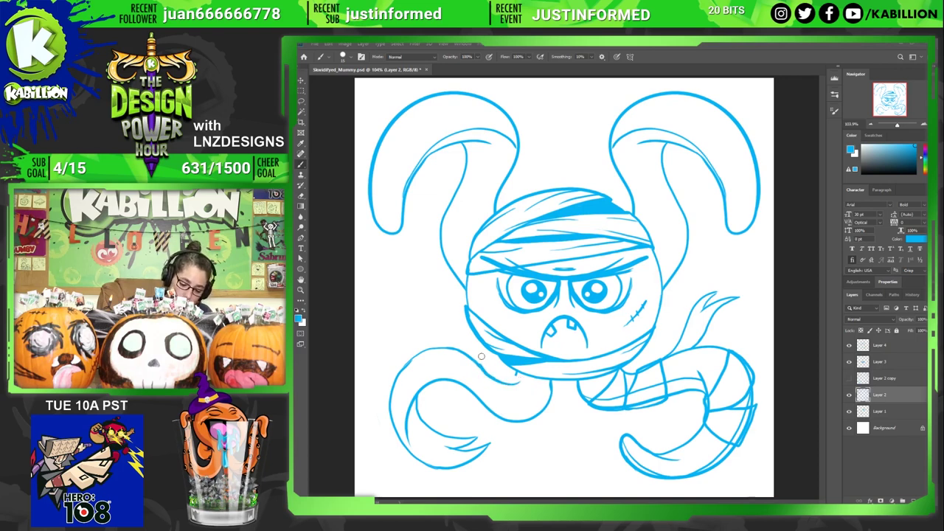
left_click_drag(516, 374, 500, 382)
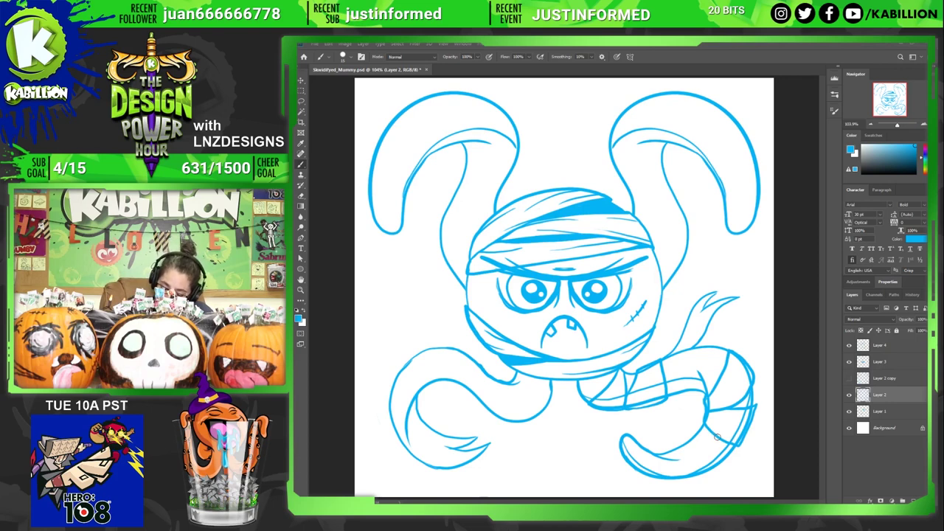
- Paint bandage wrap bands along the lower curl and tip of the lower-right tentacle on Layer 2
mouse_move(690, 434)
left_mouse_down()
mouse_move(667, 453)
mouse_move(686, 465)
mouse_move(730, 463)
mouse_move(711, 473)
mouse_move(738, 439)
left_mouse_up()
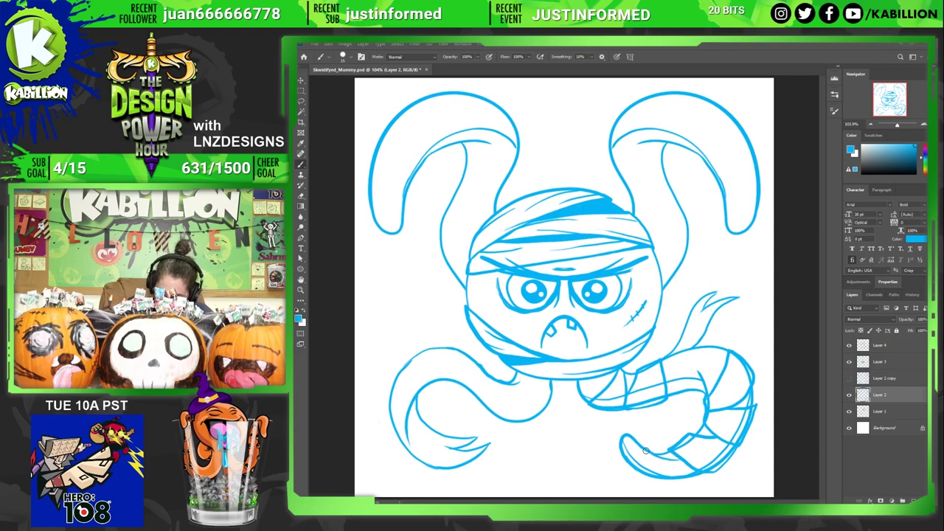
left_click_drag(646, 450, 656, 476)
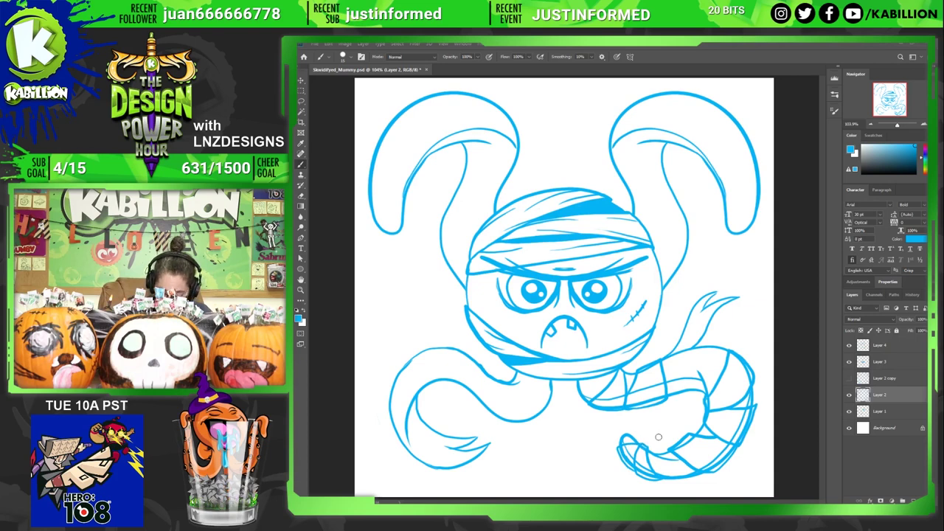
- Toggle the visibility of Layer 2 to check which tentacle and bandage lines belong to it
left_click(850, 395)
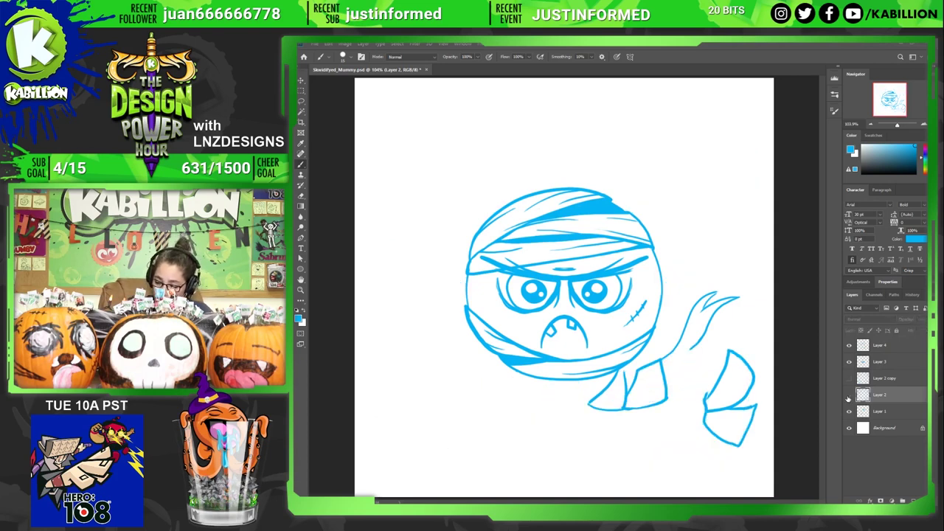
left_click(849, 396)
left_click(850, 396)
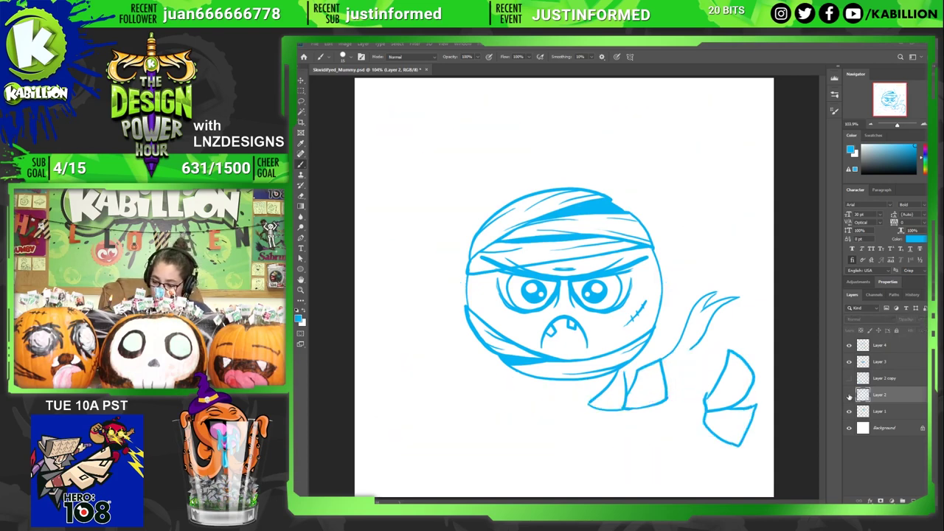
left_click(849, 395)
left_click(850, 396)
left_click(849, 395)
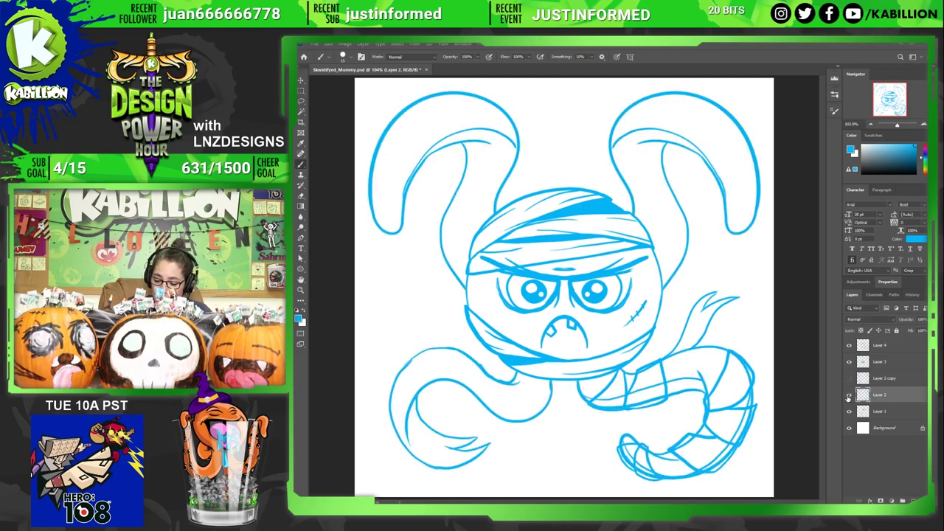
left_click(850, 396)
left_click(849, 395)
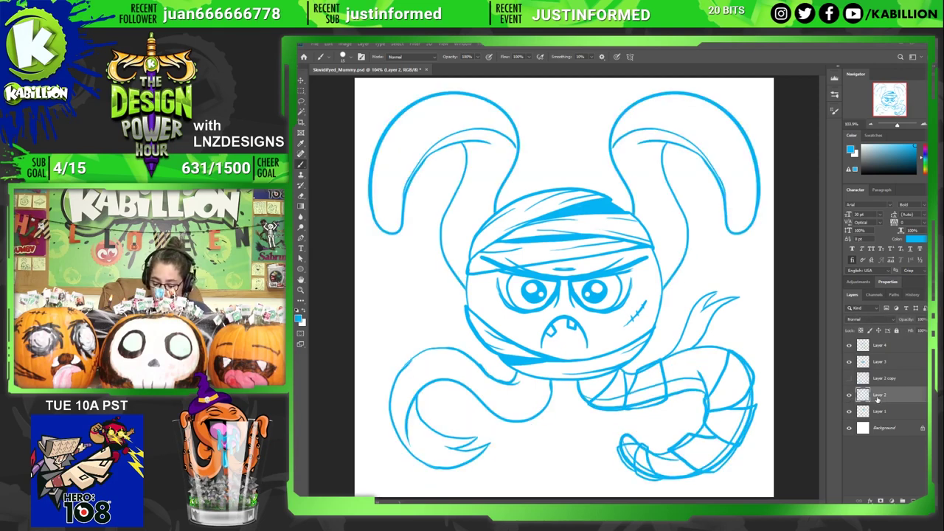
- Erase the overlapping outlines between the wrap bands of the lower-right tentacle and paint a small pointed loose end at its outer bend
key("e")
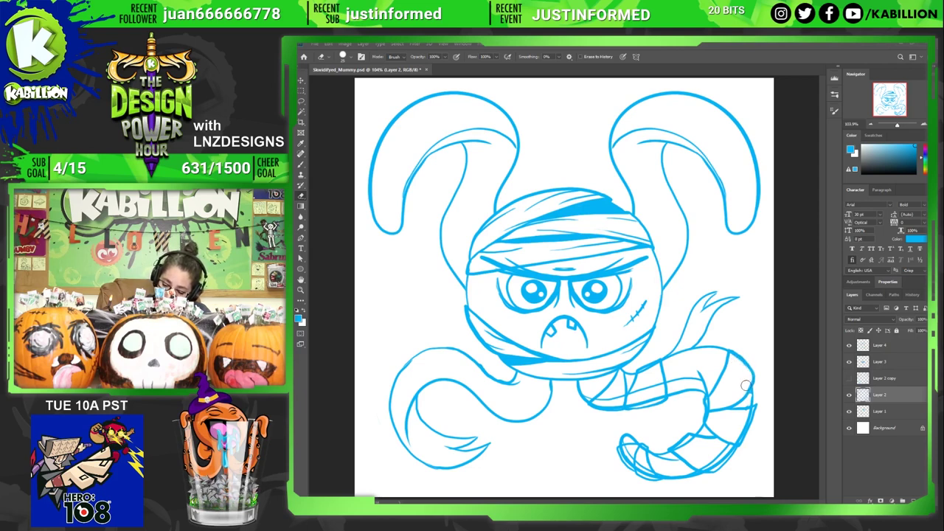
mouse_move(748, 413)
left_mouse_down()
mouse_move(737, 441)
mouse_move(757, 413)
left_mouse_up()
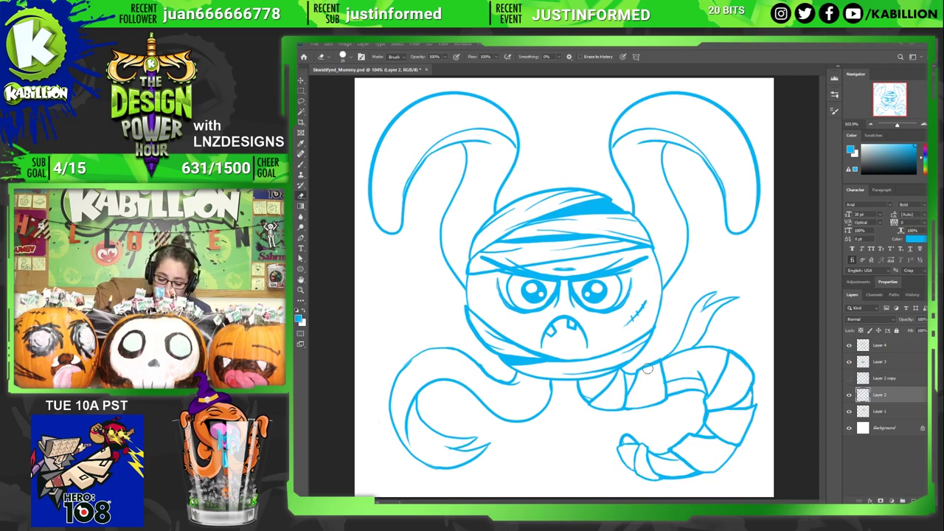
key("b")
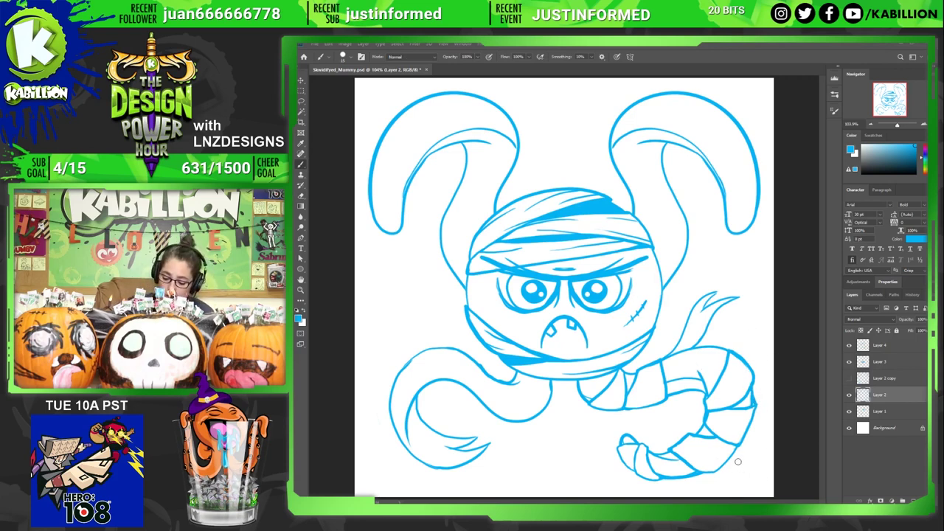
mouse_move(740, 479)
left_mouse_down()
mouse_move(743, 448)
mouse_move(750, 476)
mouse_move(754, 431)
left_mouse_up()
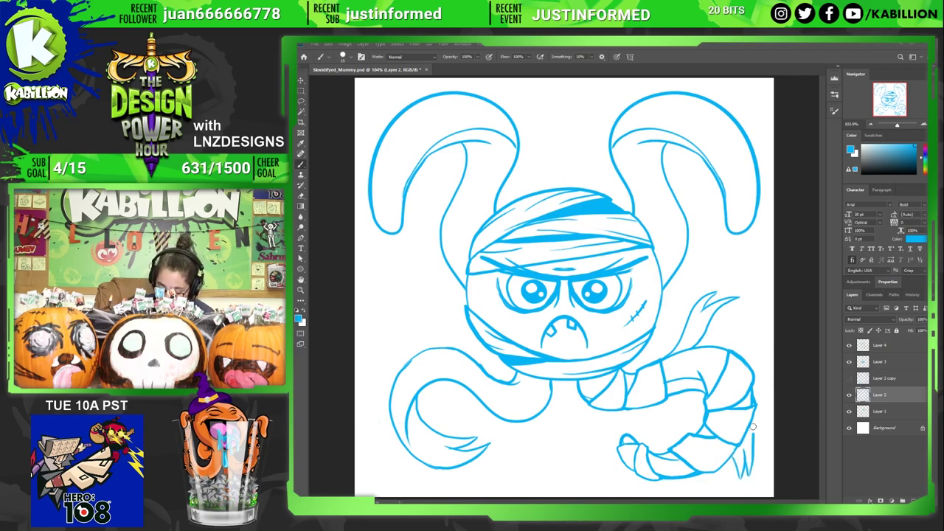
key("ctrl+z")
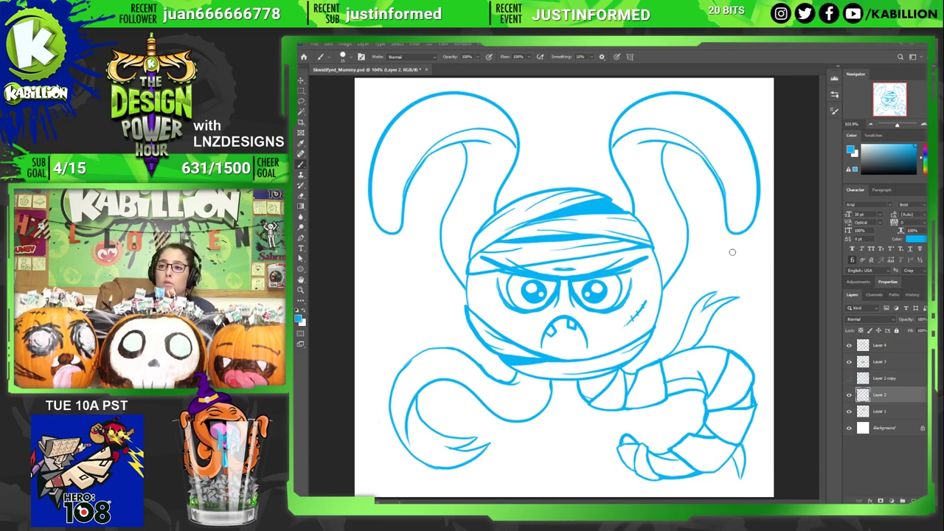
- Check what Layer 4 holds and merge Layer 2 with Layer 4
key("e")
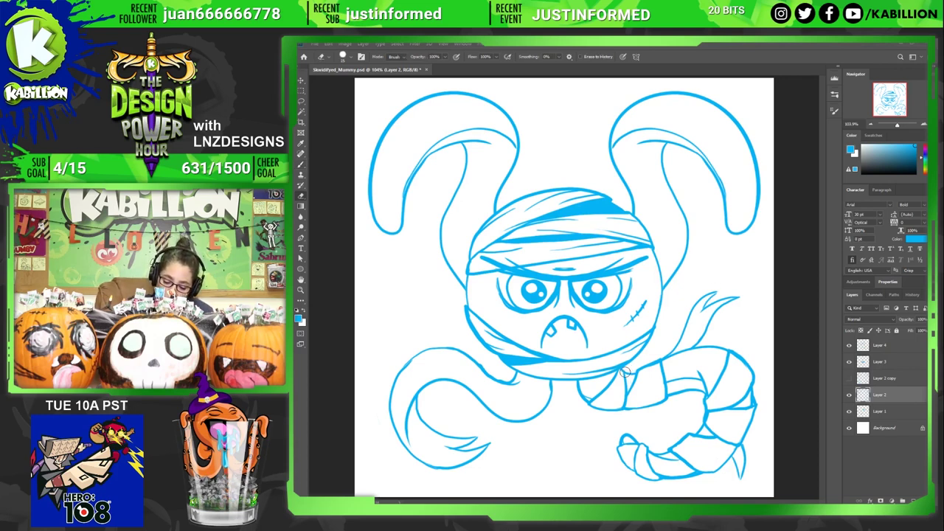
left_click(888, 363, "ctrl")
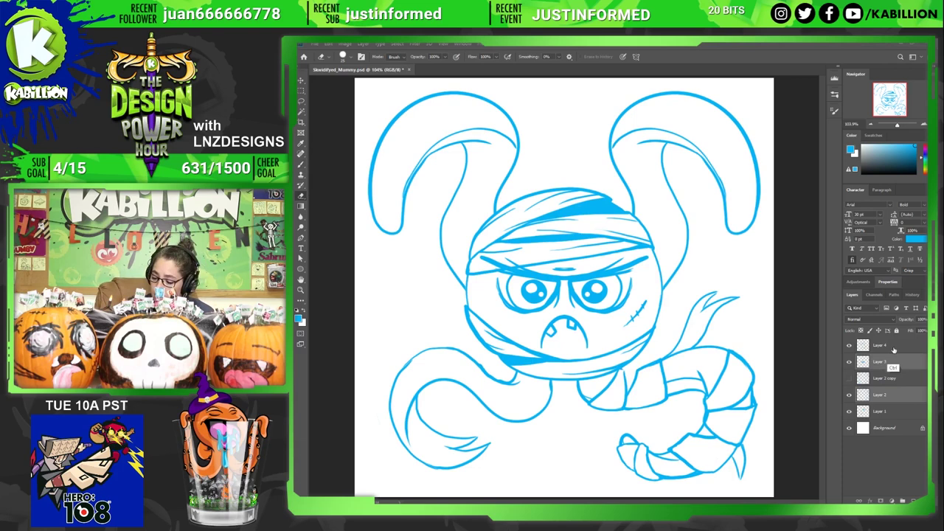
left_click(849, 345)
left_click(849, 346)
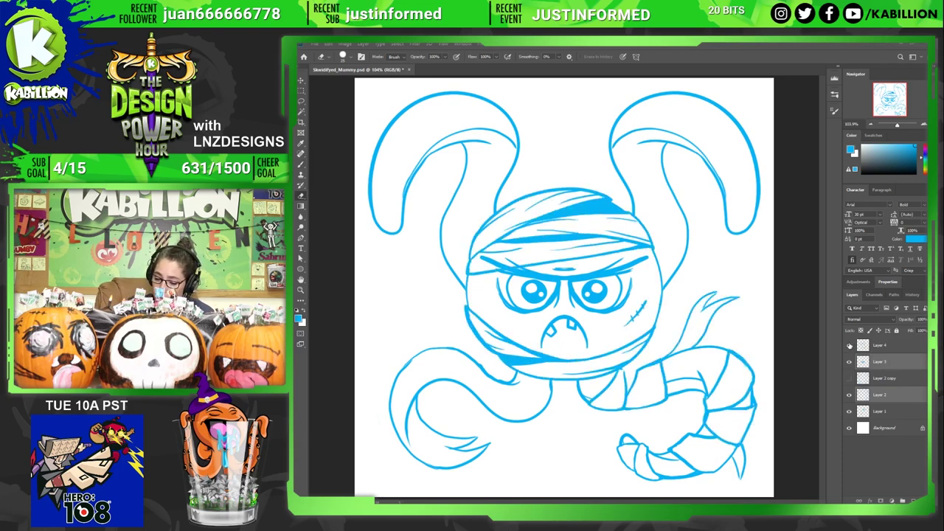
left_click(893, 360, "ctrl")
left_click(895, 349, "ctrl")
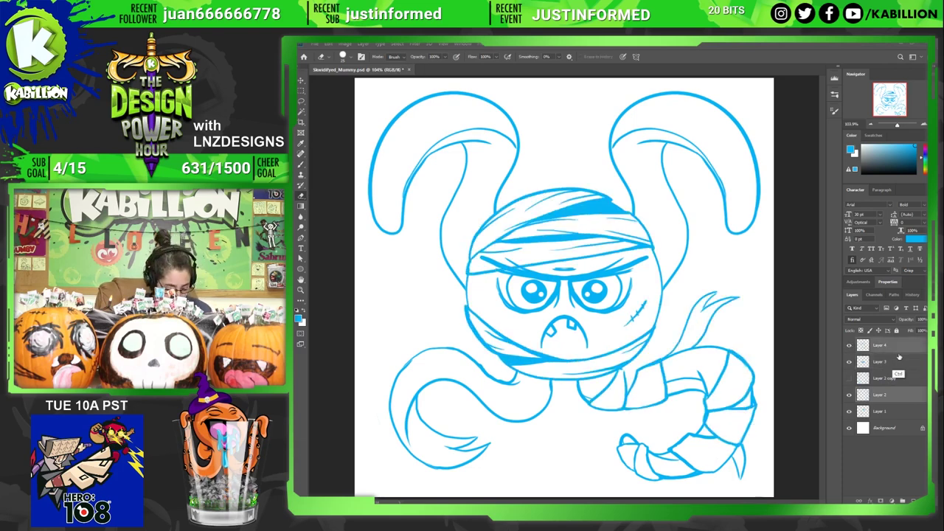
key("ctrl+e")
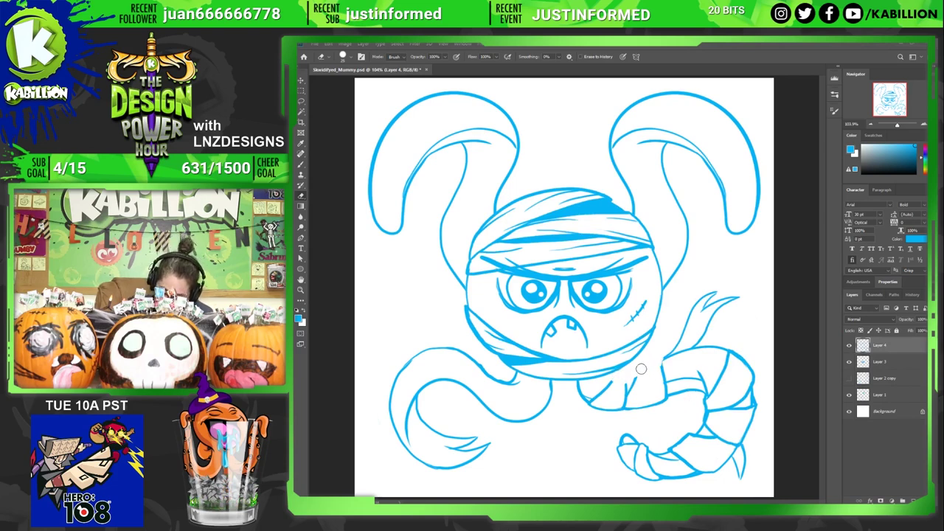
- Clean up and repaint the bandage band edges where the lower-right tentacle meets the chin
key("b")
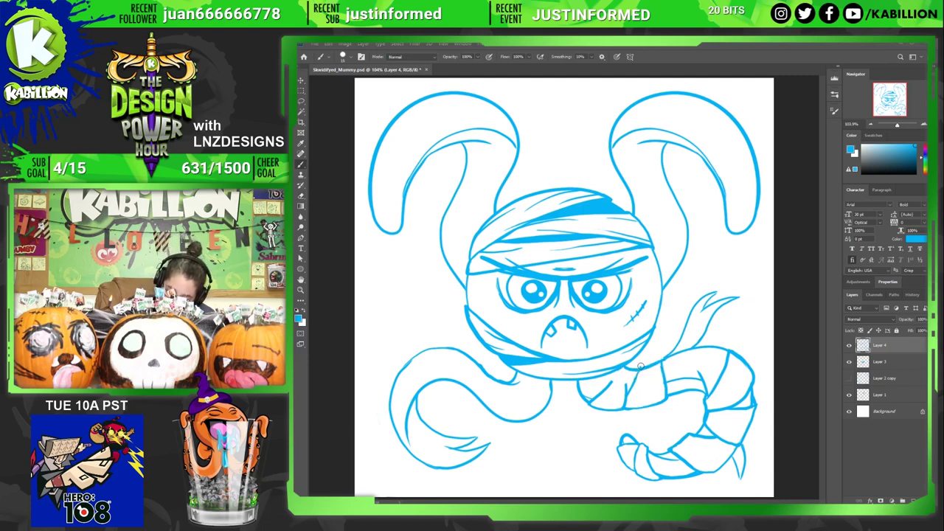
key("e")
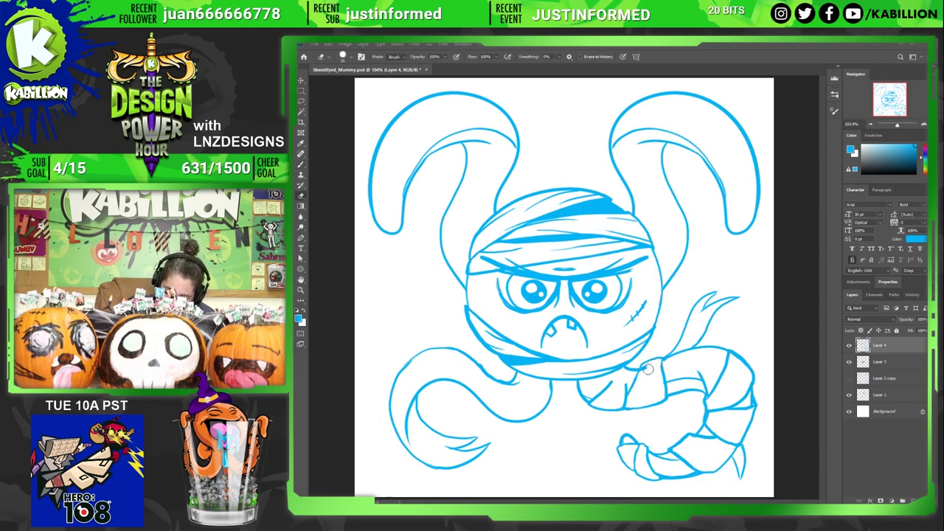
key("b")
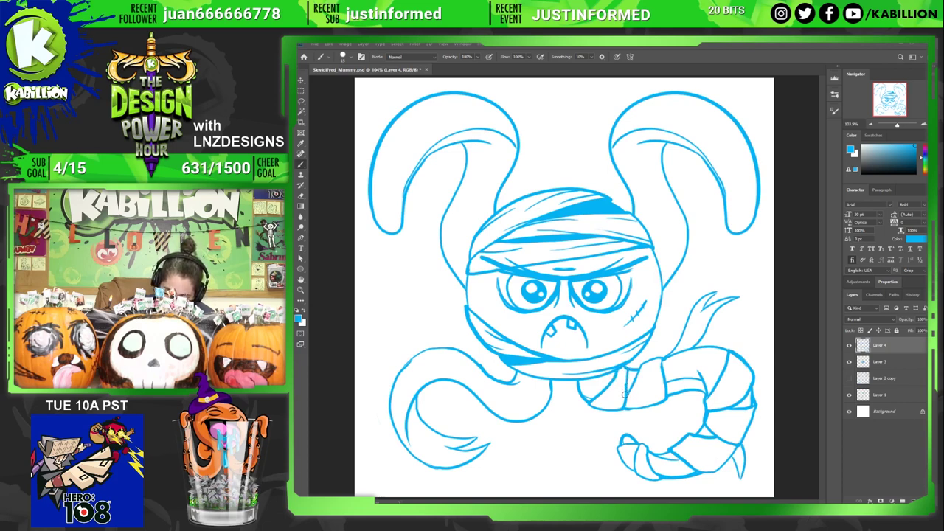
left_click_drag(625, 394, 630, 369)
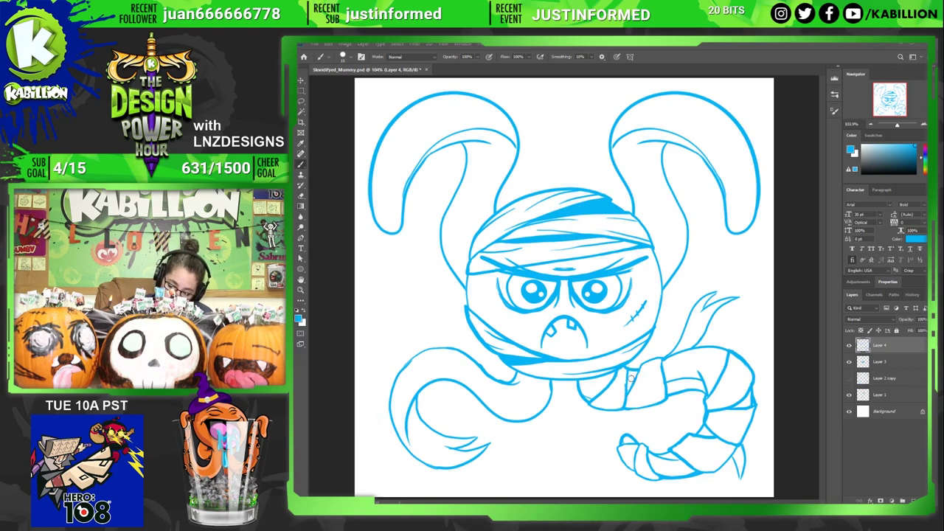
key("e")
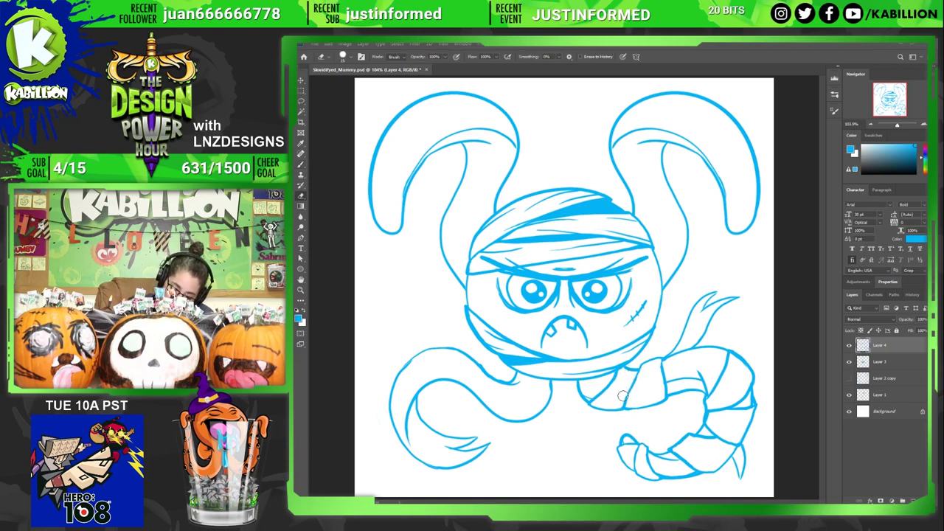
key("b")
left_click_drag(627, 402, 627, 366)
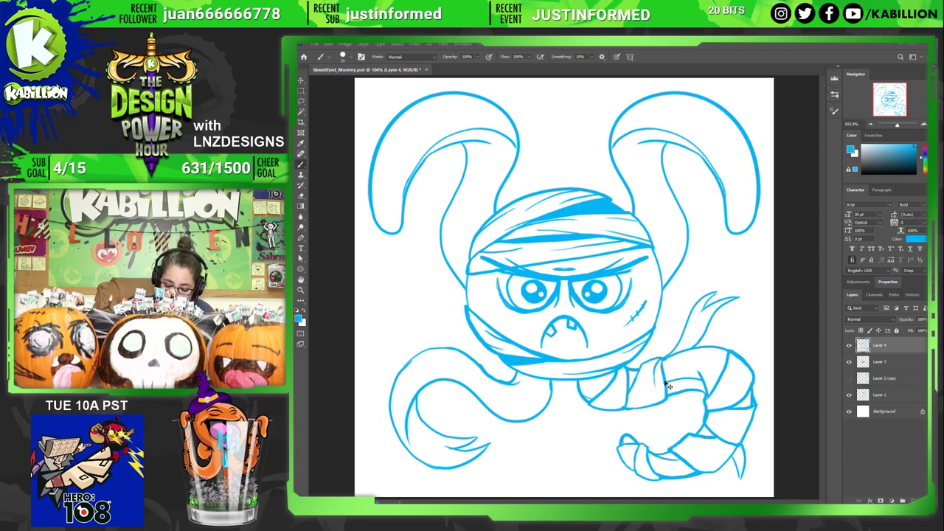
- Paint fold lines across the bandage bands of the lower-right tentacle and touch up the loose frayed strip above it
key("ctrl")
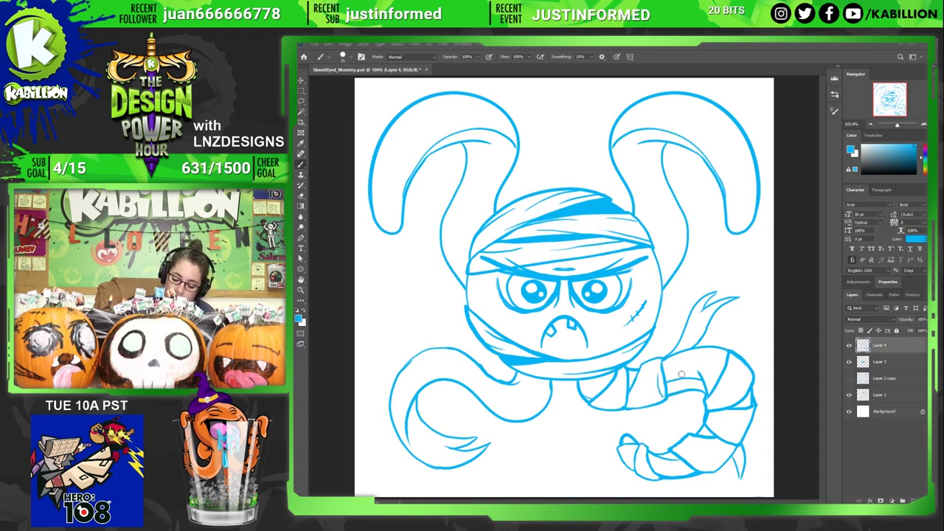
left_click_drag(643, 375, 628, 406)
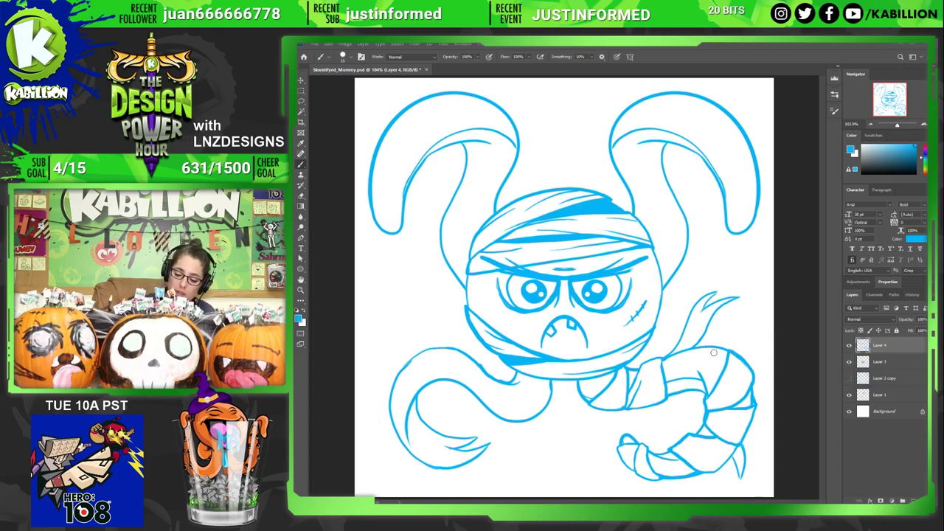
left_click_drag(694, 319, 678, 353)
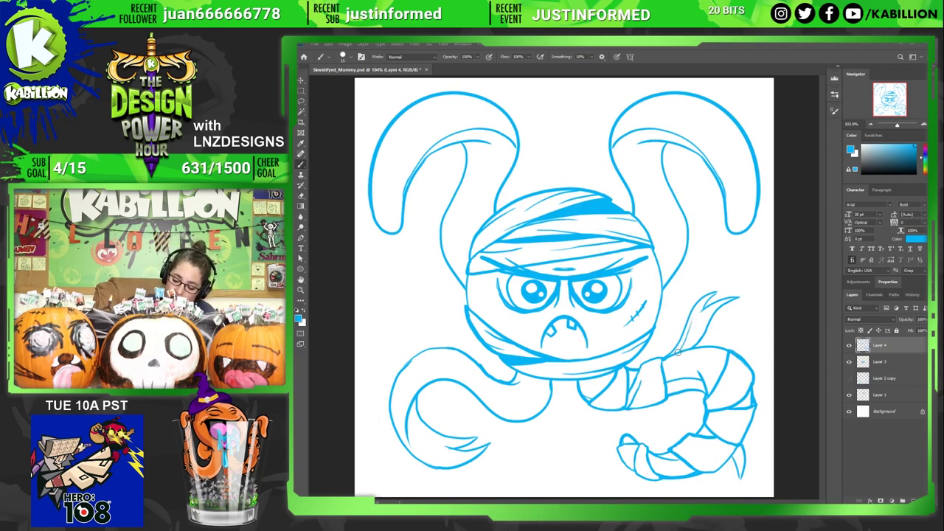
left_click_drag(702, 322, 733, 296)
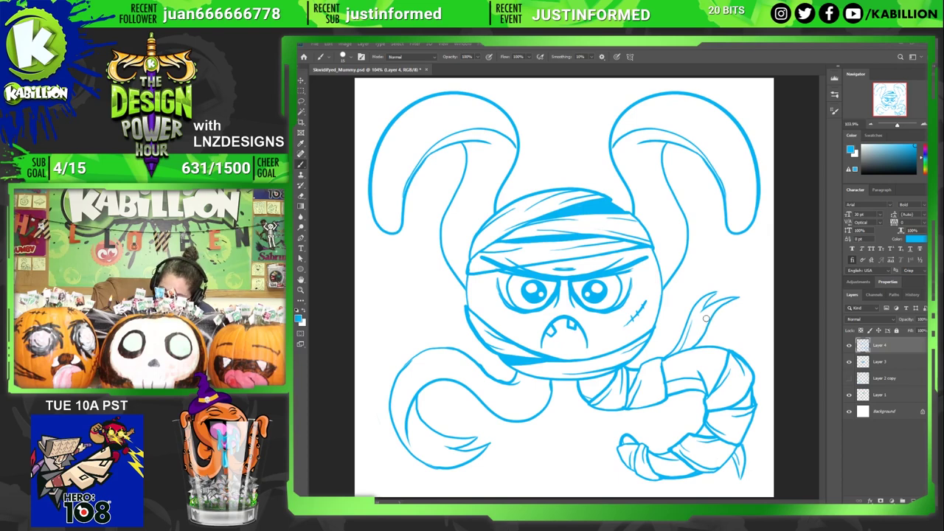
left_click_drag(706, 319, 735, 300)
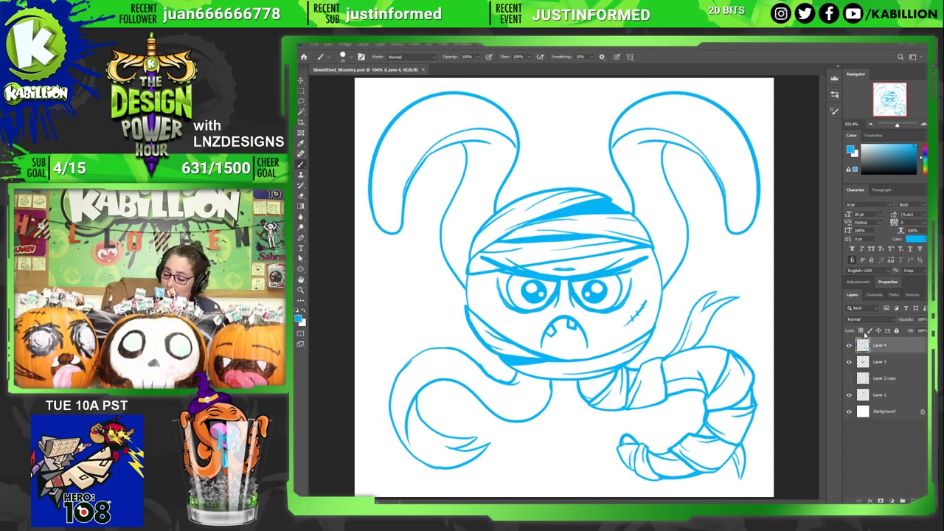
- Toggle the visibility of Layer 3 and Layer 4 to check which parts of the drawing each one holds
left_click(893, 362)
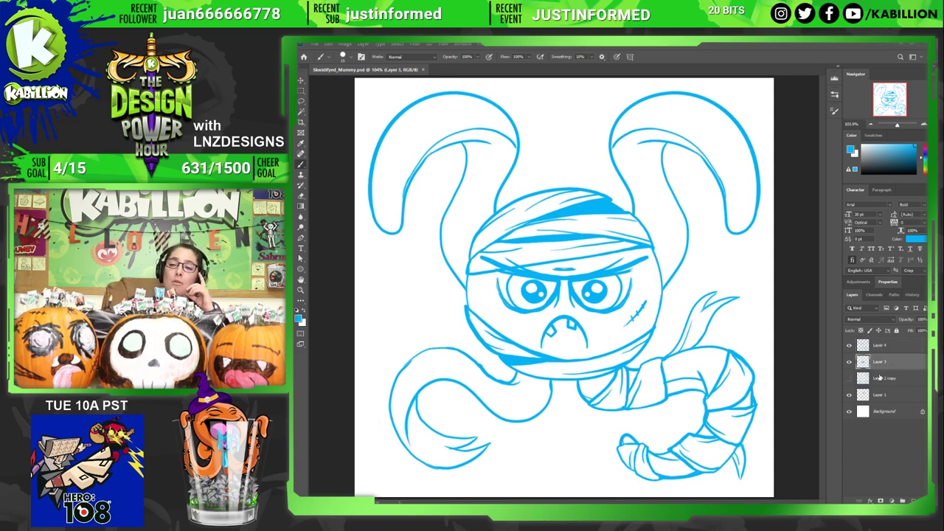
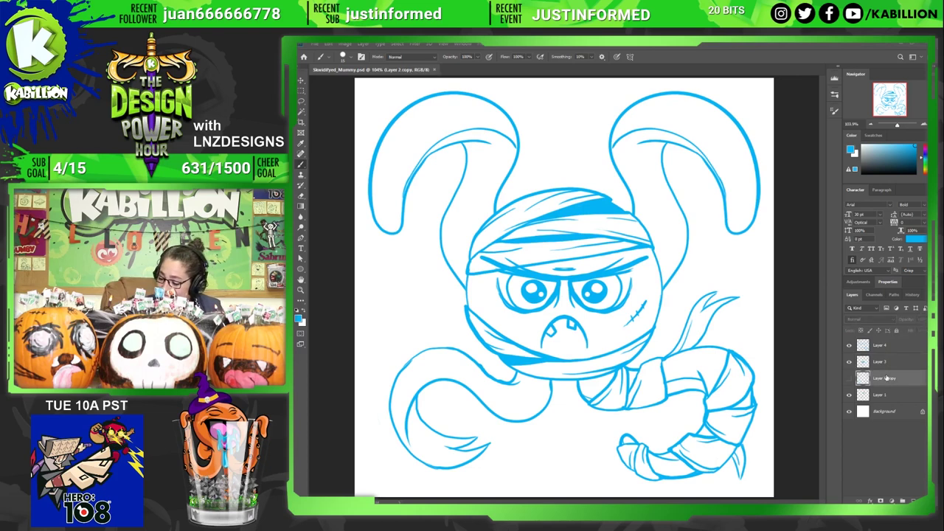
left_click(849, 363)
left_click(849, 363)
left_click(849, 363)
left_click(849, 363)
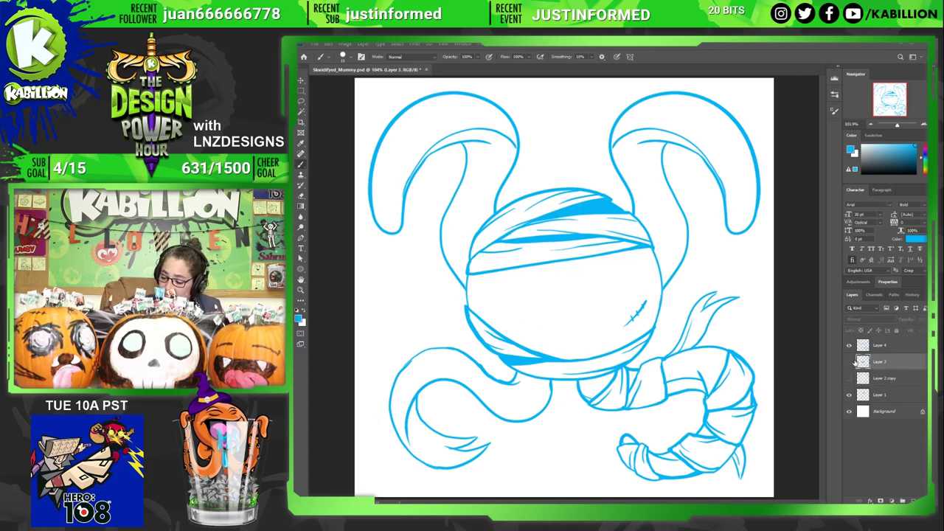
left_click(850, 363)
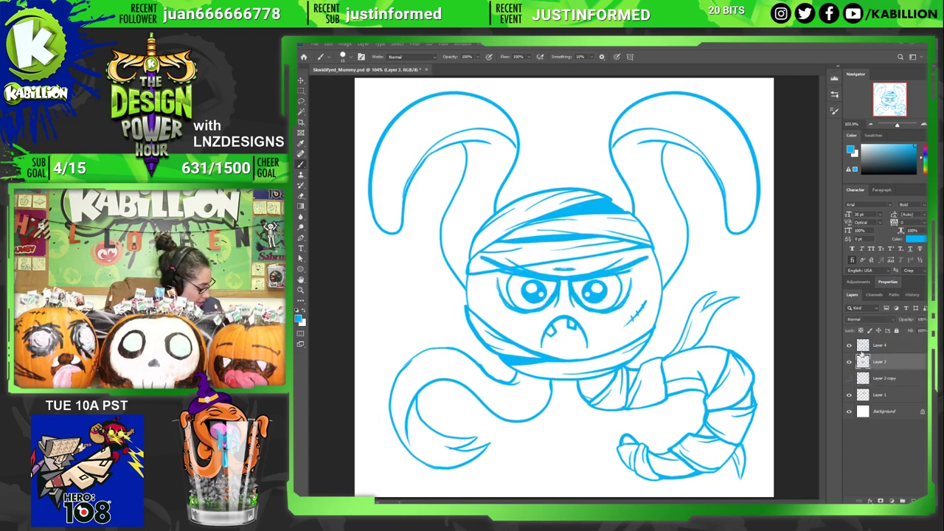
left_click(895, 347)
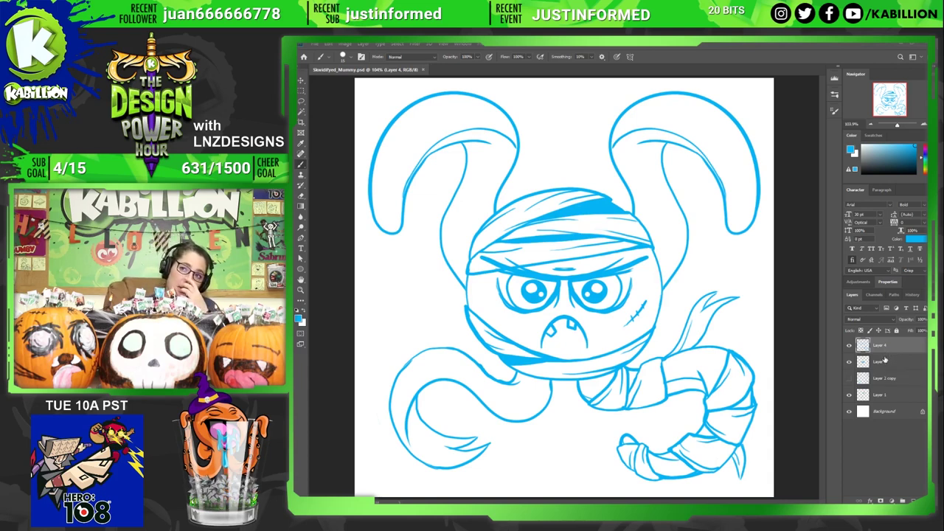
left_click(849, 345)
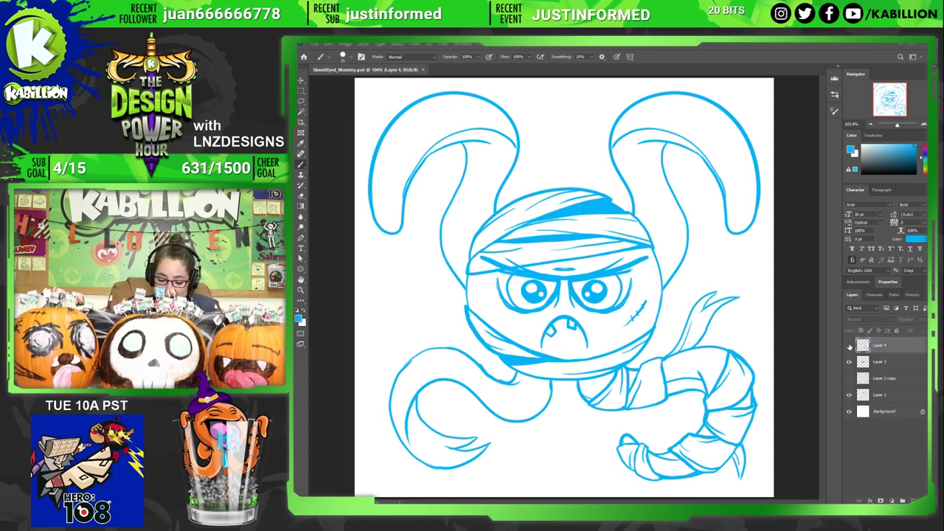
left_click(849, 345, "alt")
left_click(850, 346, "alt")
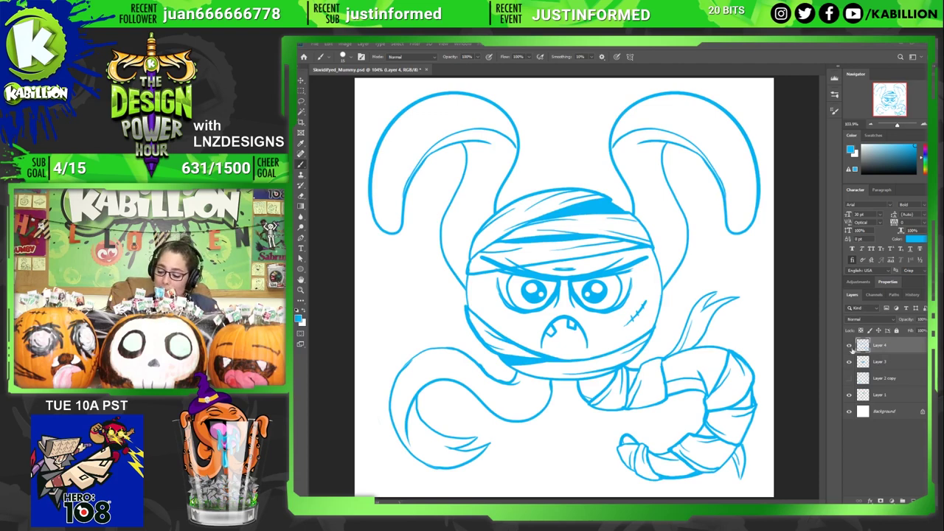
- Paint overlapping bandage wrap bands around the outer curve and tip of the upper-right tentacle on Layer 4
key("z")
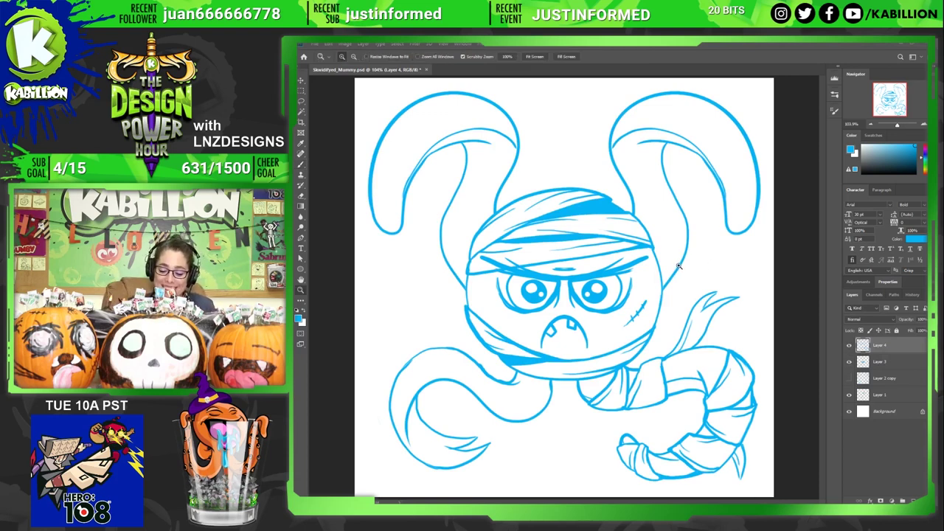
key("b")
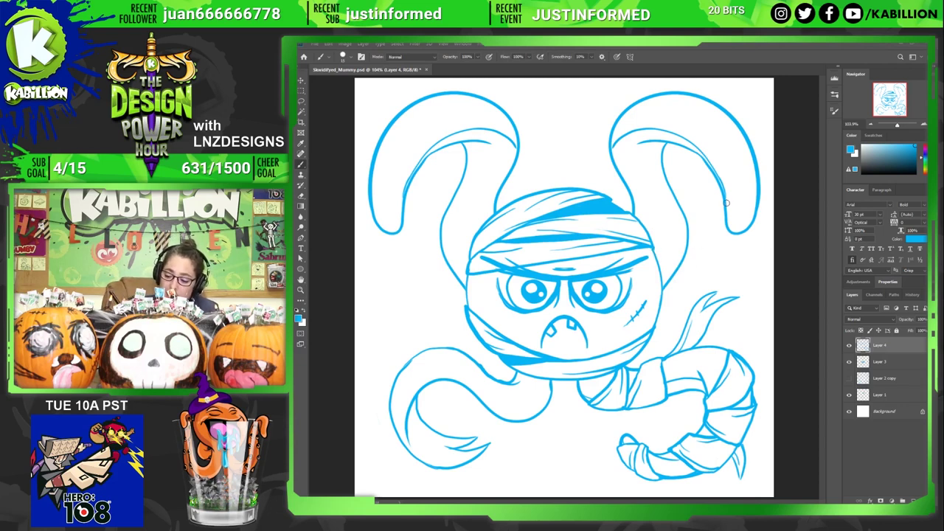
mouse_move(726, 205)
left_mouse_down()
mouse_move(766, 192)
mouse_move(756, 157)
mouse_move(722, 201)
left_mouse_up()
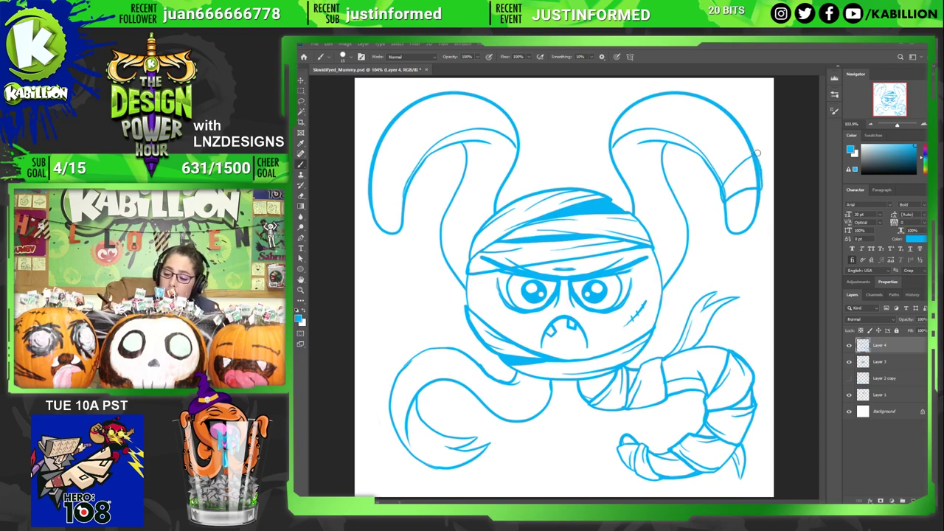
mouse_move(756, 152)
left_mouse_down()
mouse_move(709, 166)
mouse_move(694, 146)
mouse_move(733, 117)
mouse_move(744, 119)
mouse_move(757, 155)
left_mouse_up()
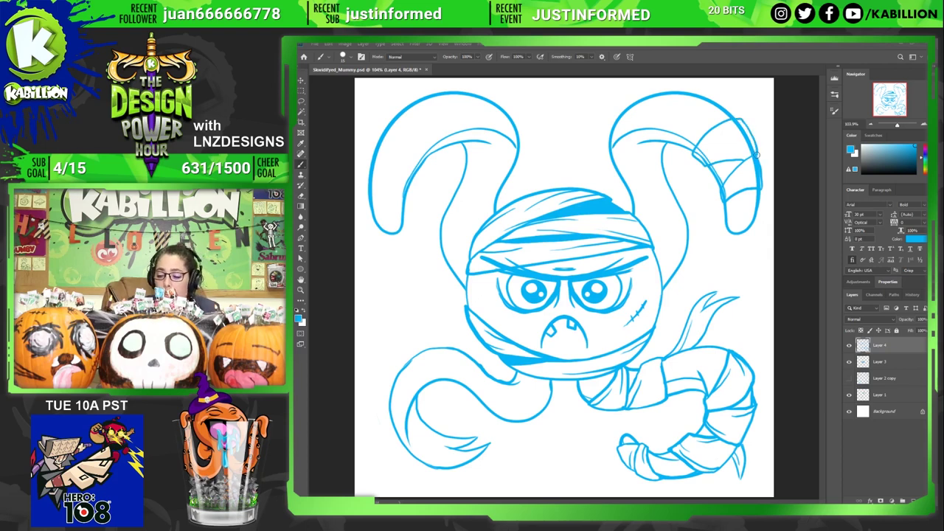
- Erase the old outline showing through the outer bands of the upper-right tentacle and add a band edge across its arch
key("e")
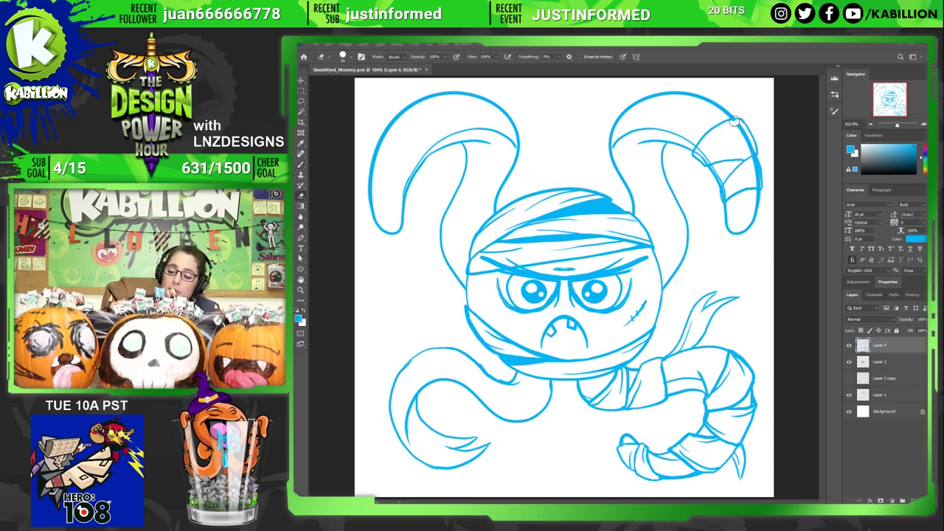
left_click_drag(735, 122, 750, 152)
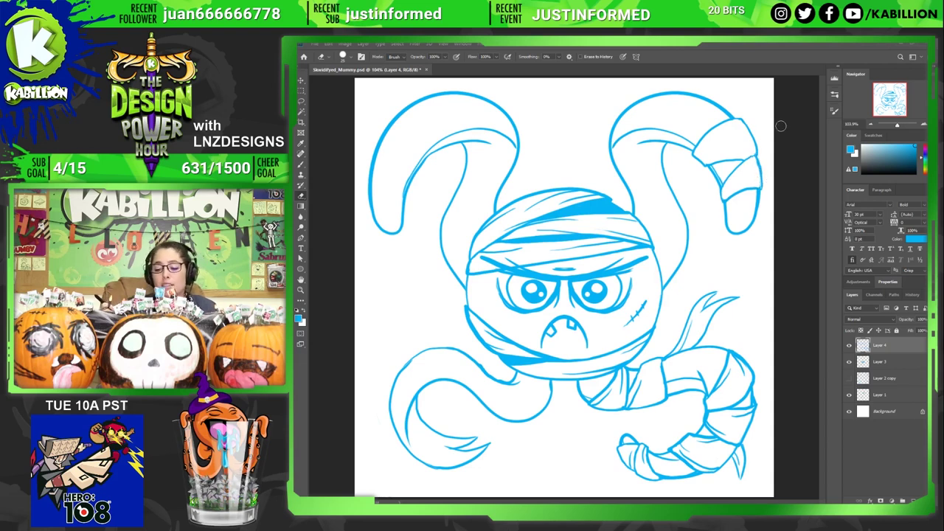
key("b")
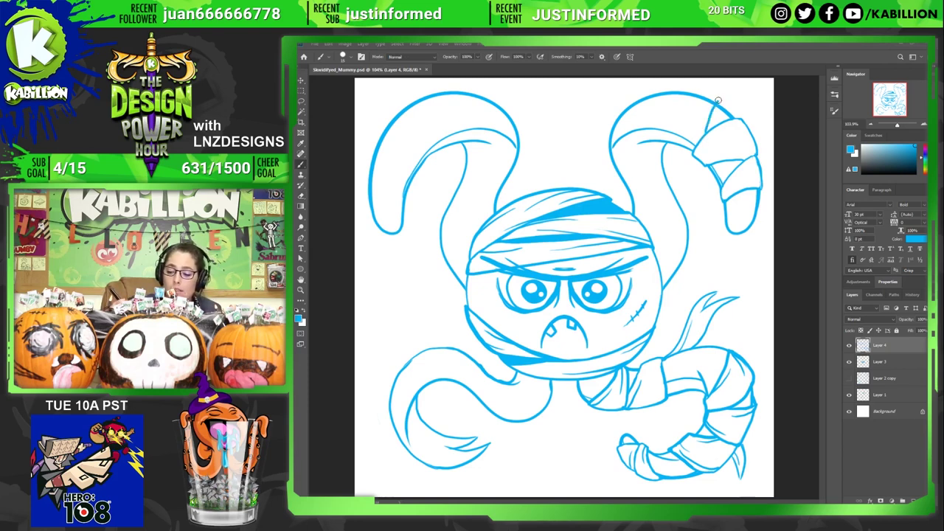
mouse_move(718, 100)
left_mouse_down()
mouse_move(692, 93)
mouse_move(659, 126)
mouse_move(655, 140)
mouse_move(699, 153)
left_mouse_up()
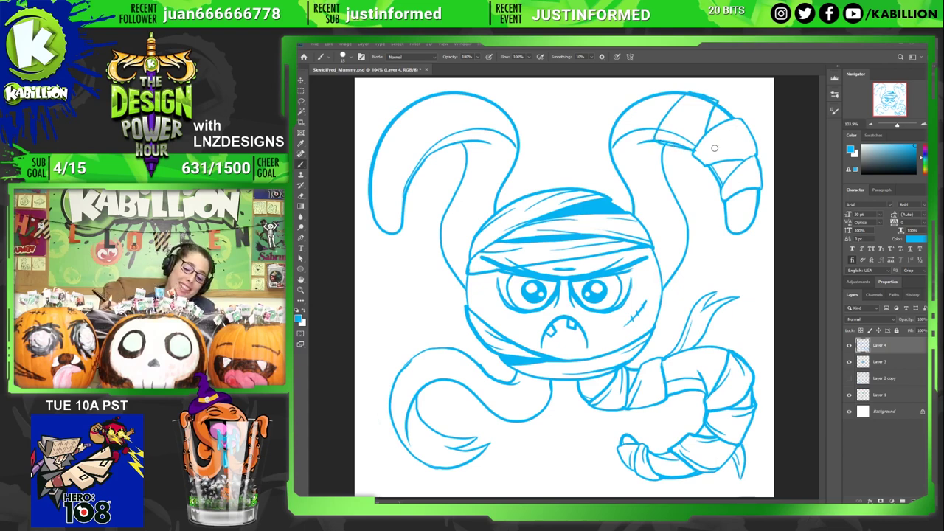
key("ctrl+z")
key("ctrl+z")
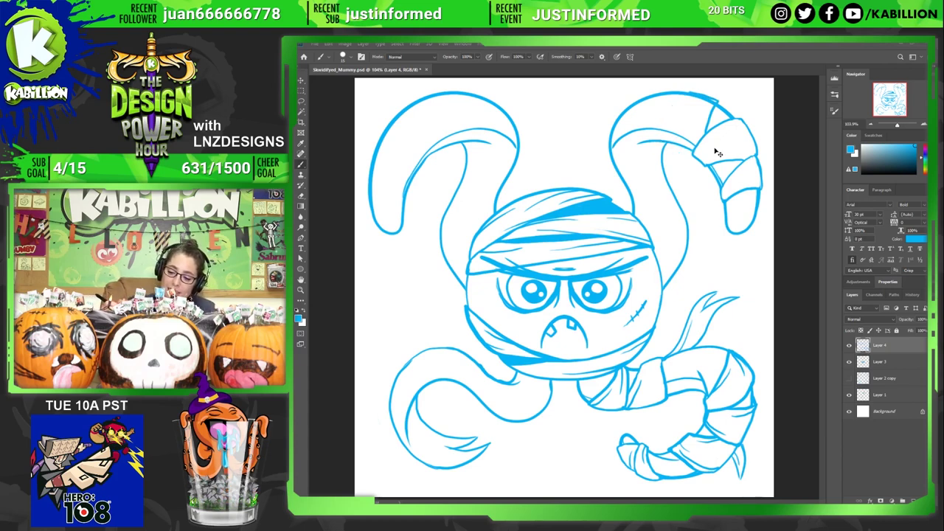
- Paint a tapered bandage wrap over the top of the upper-right tentacle's arch and erase the lines overlapping it
left_click_drag(688, 94, 696, 154)
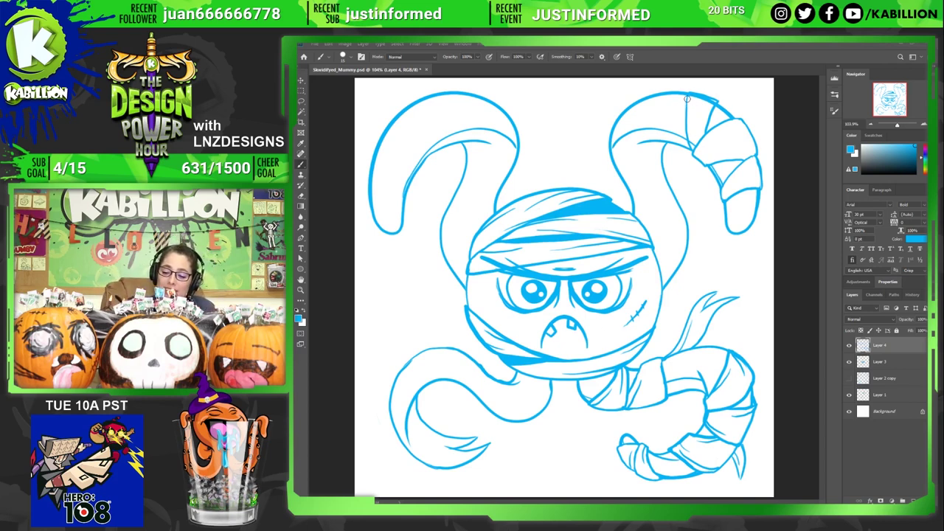
left_click_drag(686, 96, 660, 145)
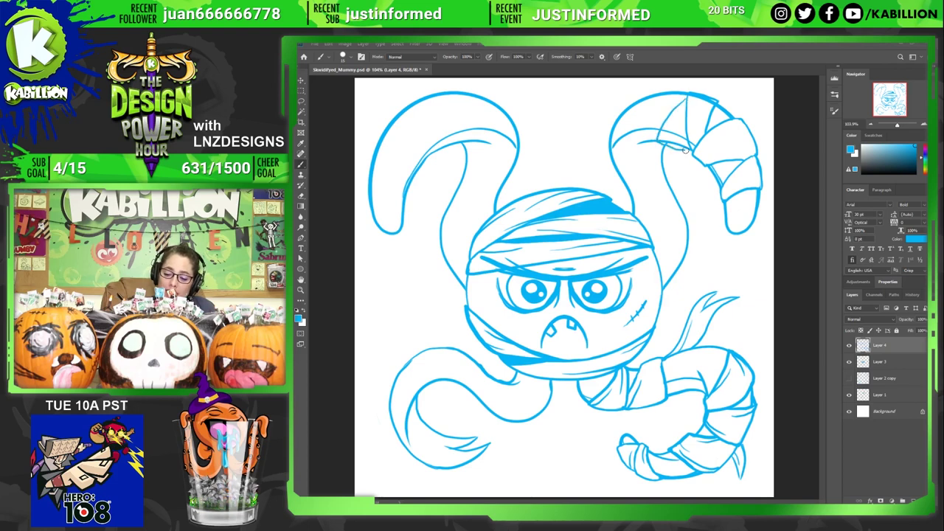
key("e")
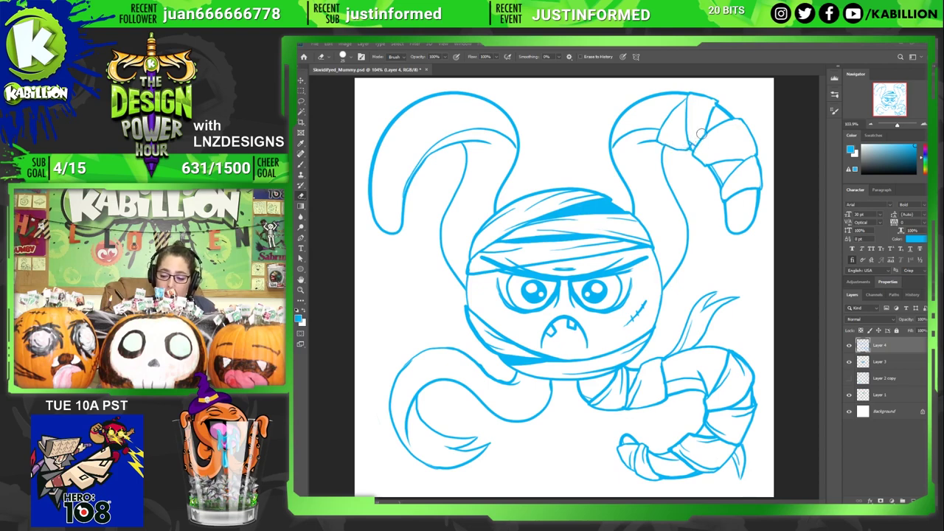
key("b")
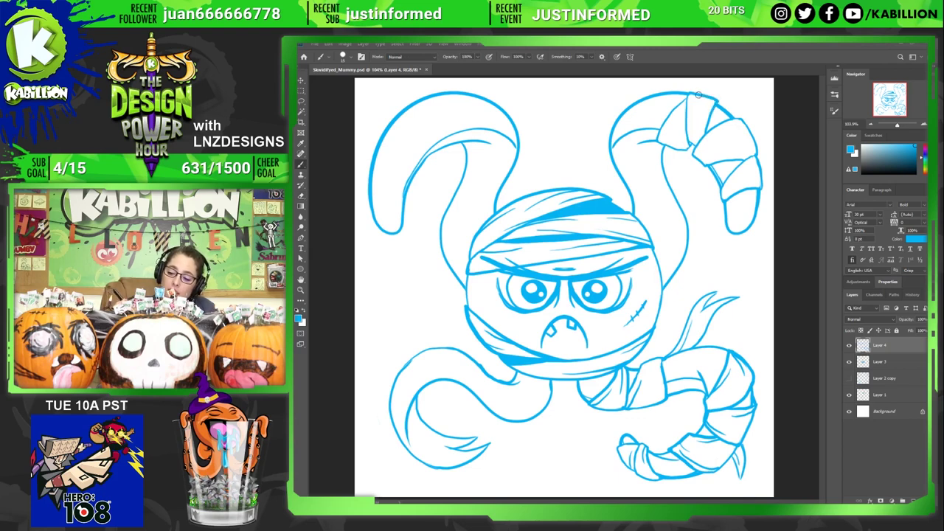
left_click_drag(686, 93, 691, 142)
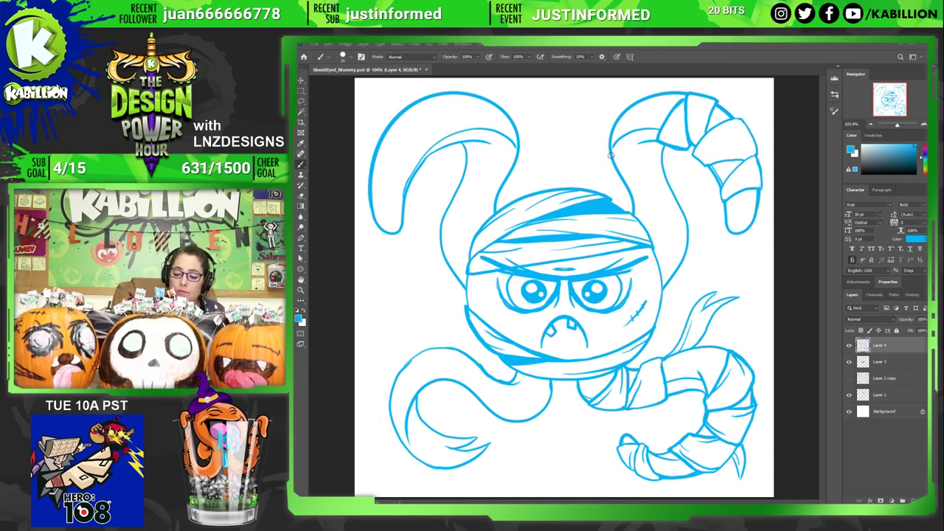
- Paint bandage bands around the inner bend and stem of the upper-right tentacle and erase the old outline behind them
mouse_move(611, 155)
left_mouse_down()
mouse_move(629, 162)
mouse_move(664, 150)
mouse_move(672, 181)
mouse_move(616, 180)
mouse_move(612, 153)
left_mouse_up()
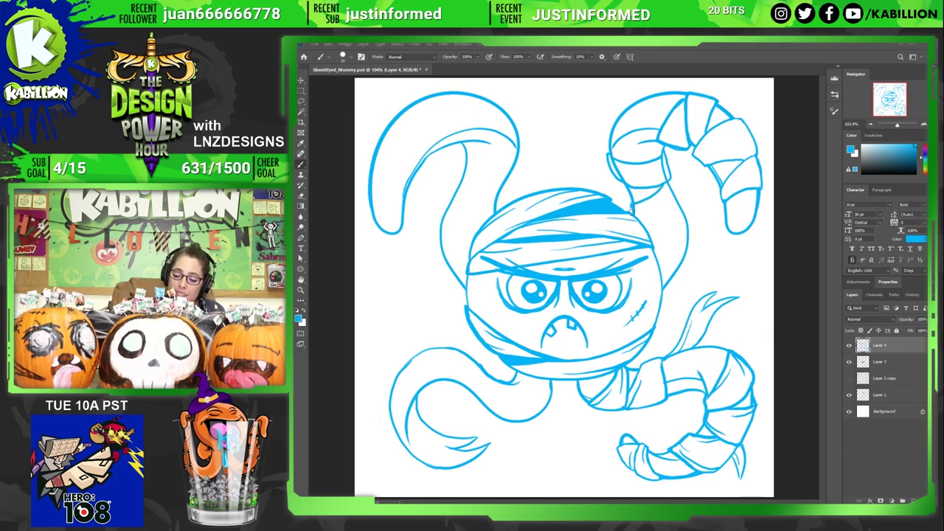
mouse_move(668, 179)
left_mouse_down()
mouse_move(684, 204)
mouse_move(678, 221)
mouse_move(648, 235)
left_mouse_up()
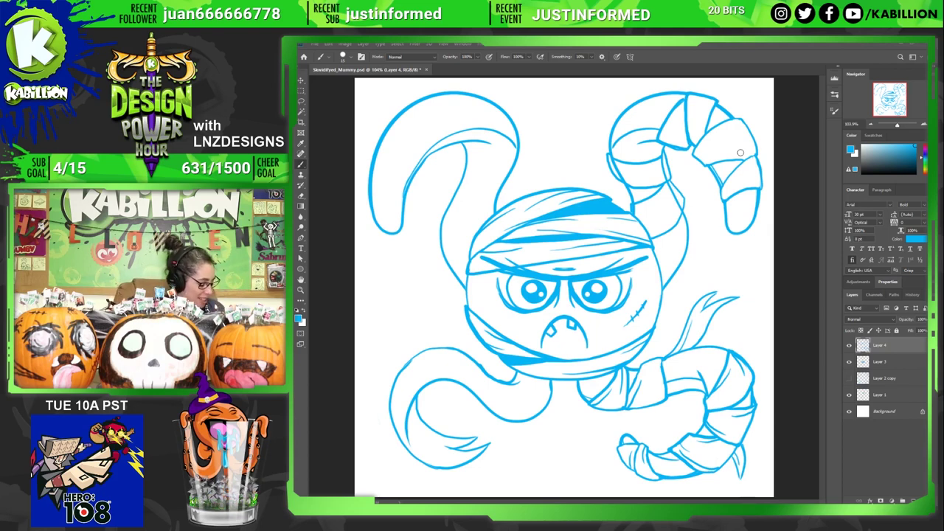
key("e")
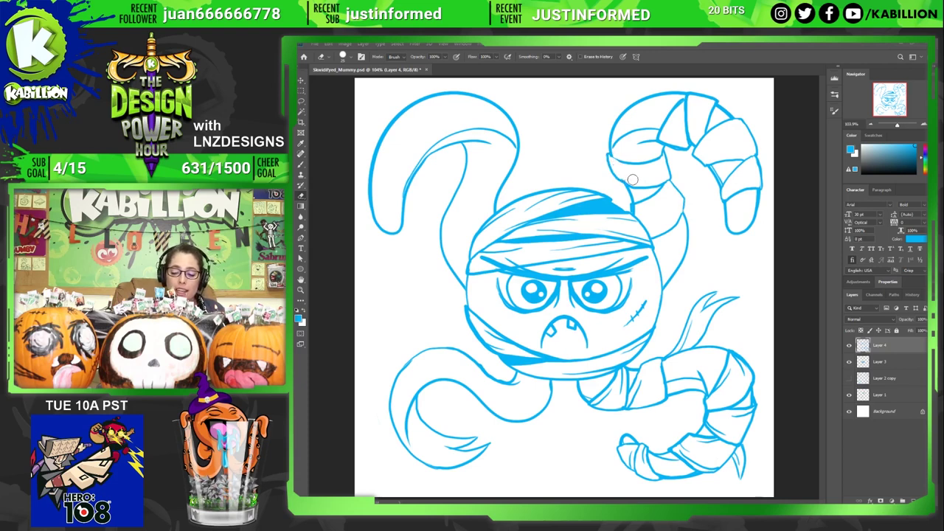
key("b")
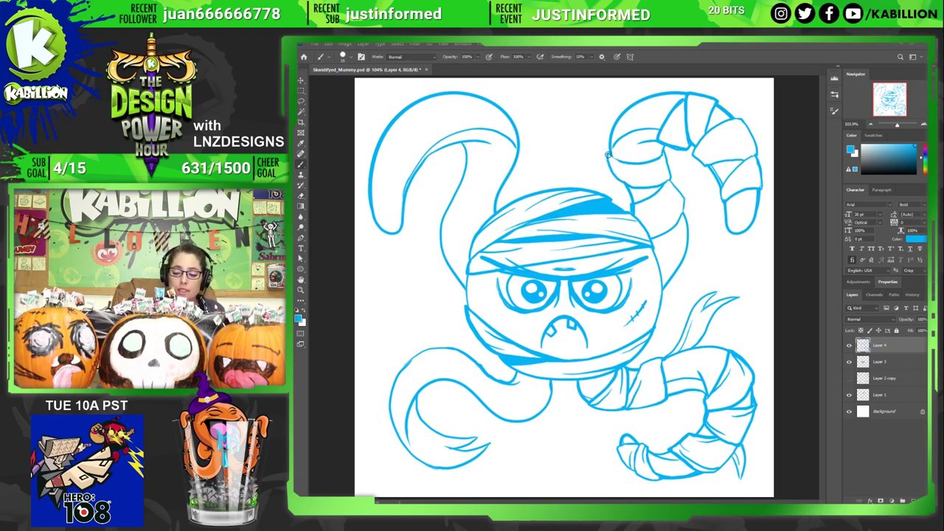
key("ctrl")
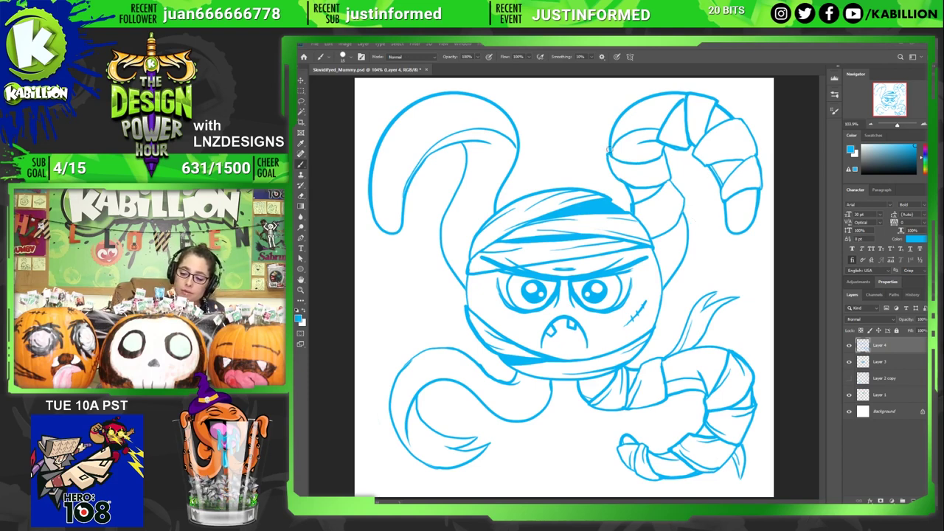
- Paint a loose pointed bandage strip off the inner bend of the upper-right tentacle and add fold lines across its bands
left_click_drag(609, 152, 580, 121)
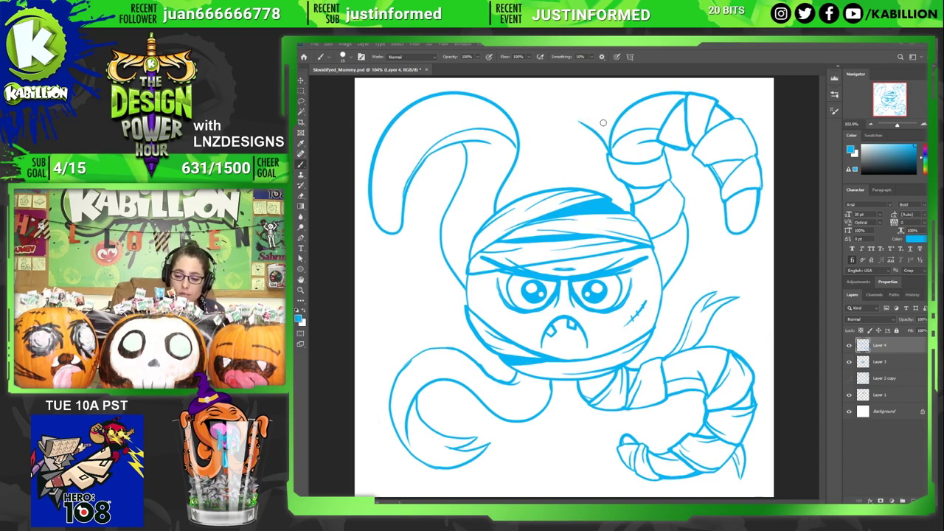
left_click_drag(603, 123, 580, 118)
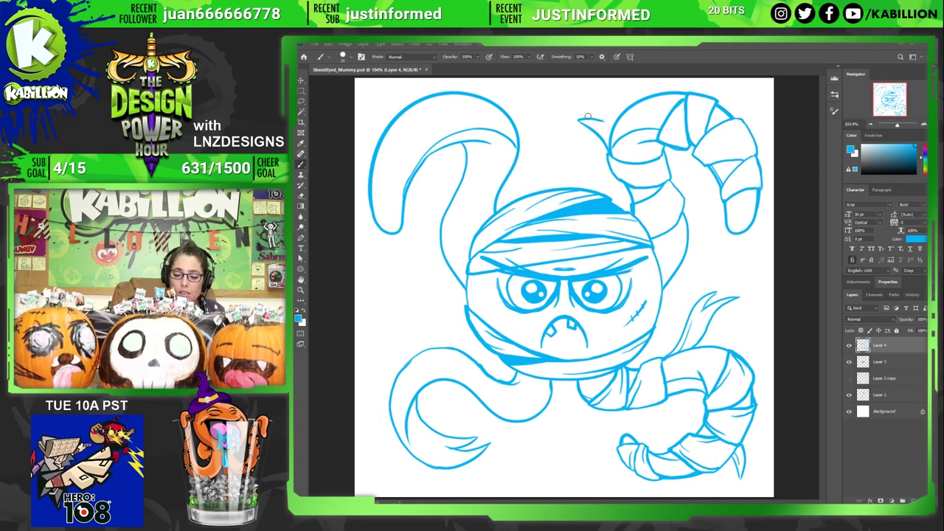
mouse_move(588, 116)
left_mouse_down()
mouse_move(578, 94)
mouse_move(614, 115)
left_mouse_up()
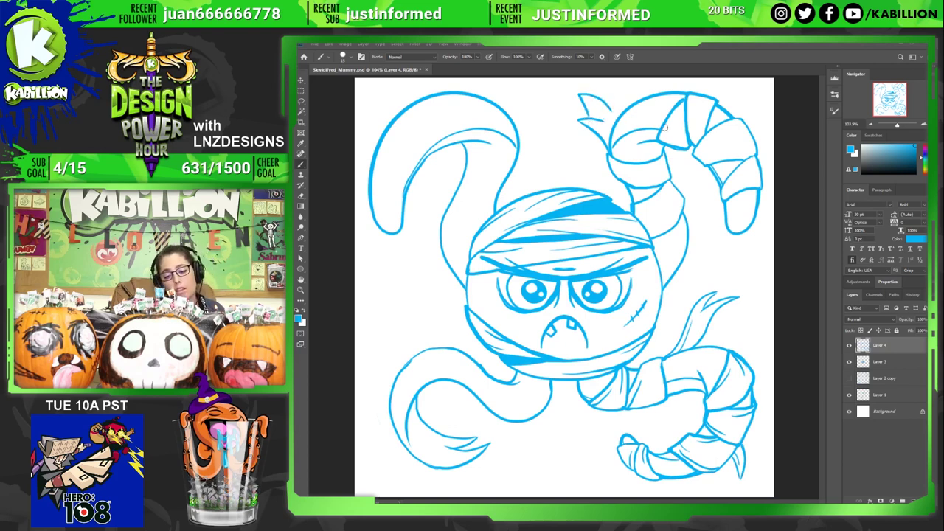
key("ctrl+z")
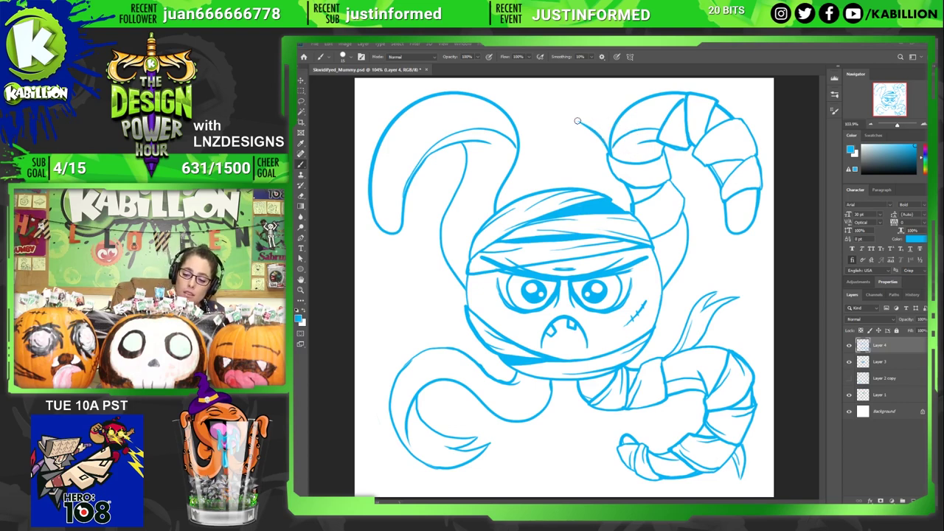
left_click_drag(578, 120, 627, 123)
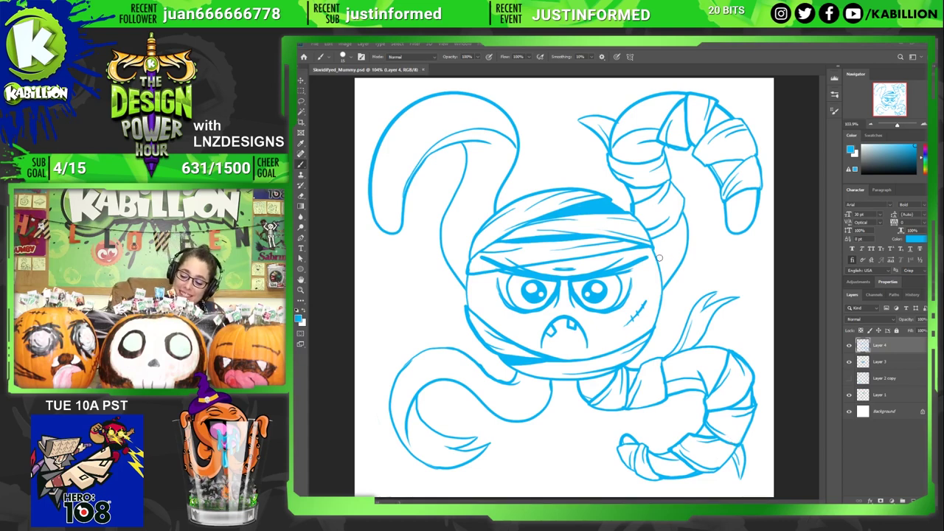
- Paint the bandage band where the upper-right tentacle meets the side of the head and clean up its edge
mouse_move(657, 257)
left_mouse_down()
mouse_move(685, 264)
mouse_move(666, 292)
left_mouse_up()
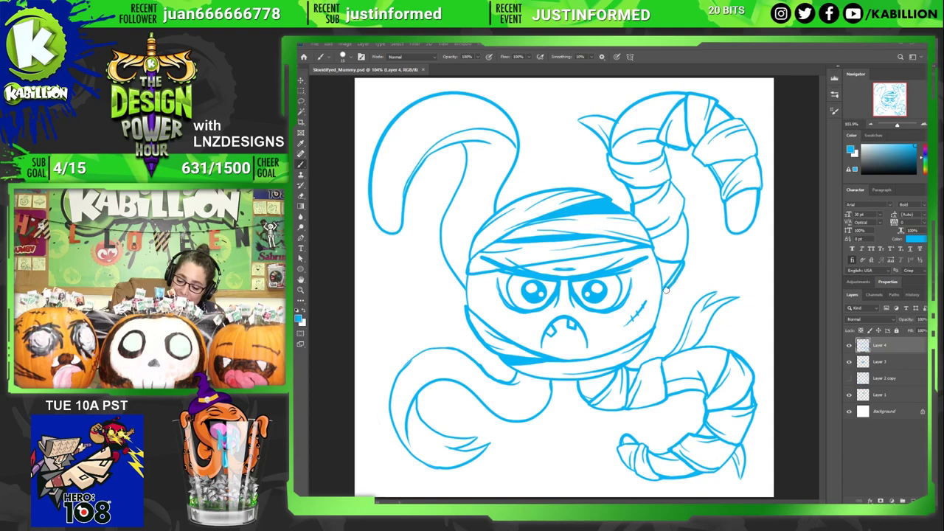
key("e")
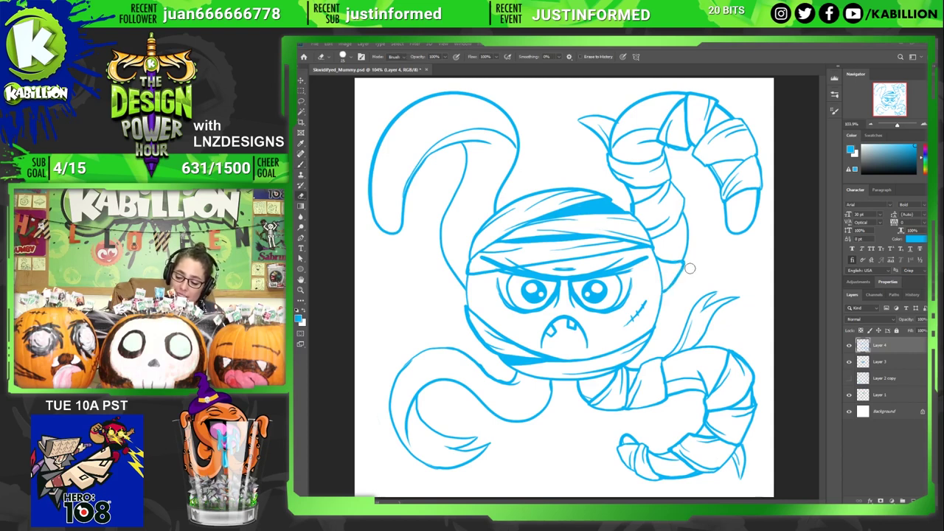
key("b")
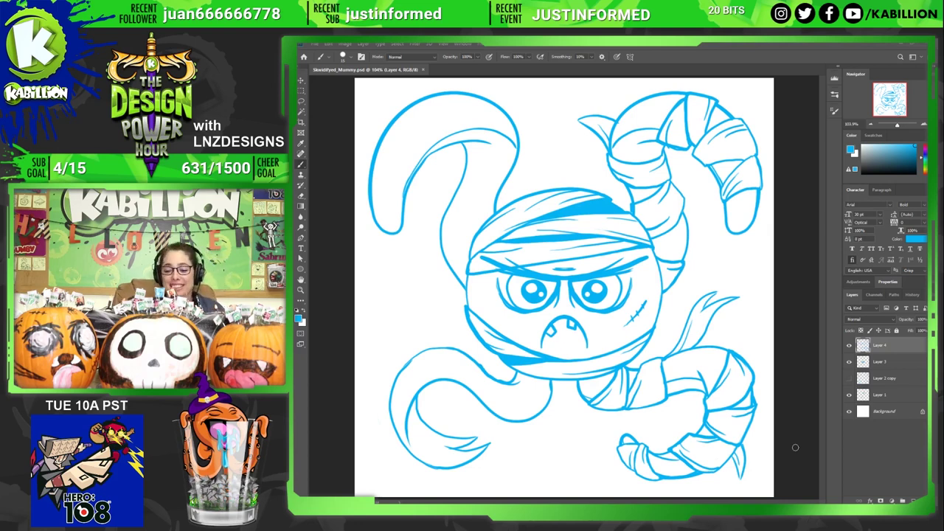
- Examine the mummy's wrapped head close up and the whole sketch at full view, toggling Layer 4's visibility to compare
key("z")
left_click(502, 220)
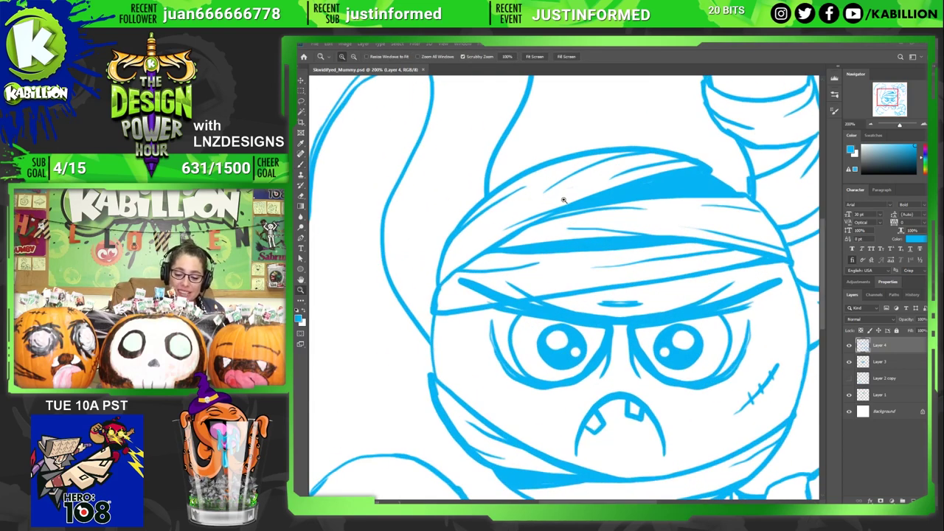
left_click_drag(560, 198, 597, 313)
key("ctrl+minus")
key("ctrl+minus")
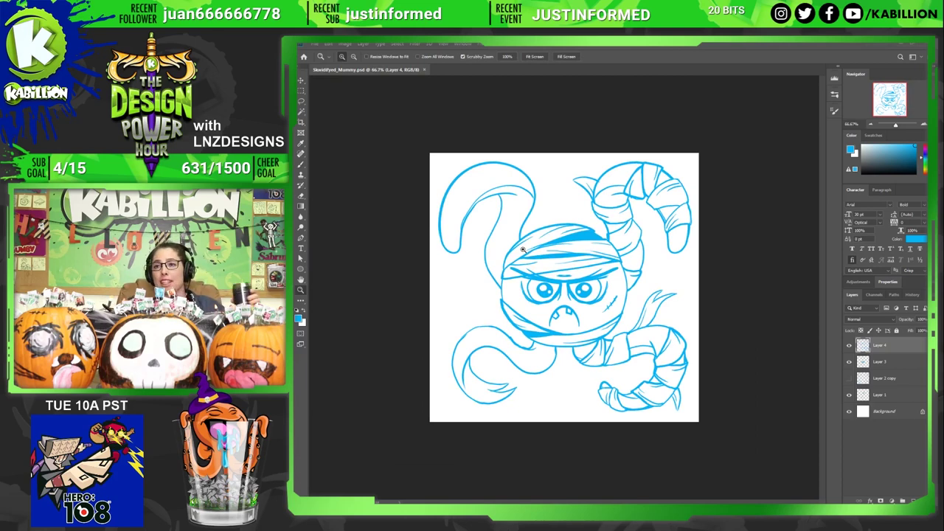
scroll(524, 253, "up", 2)
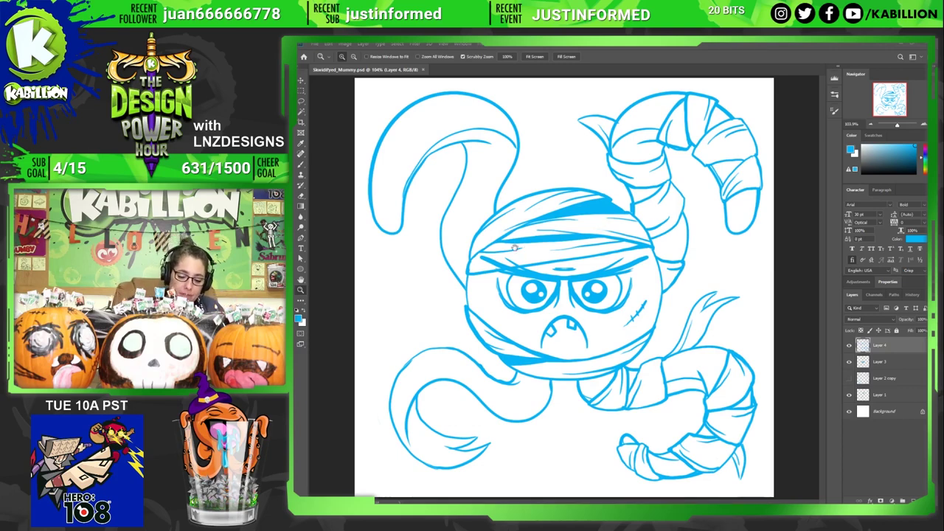
scroll(488, 213, "up", 5)
left_click_drag(482, 209, 544, 267)
key("ctrl+0")
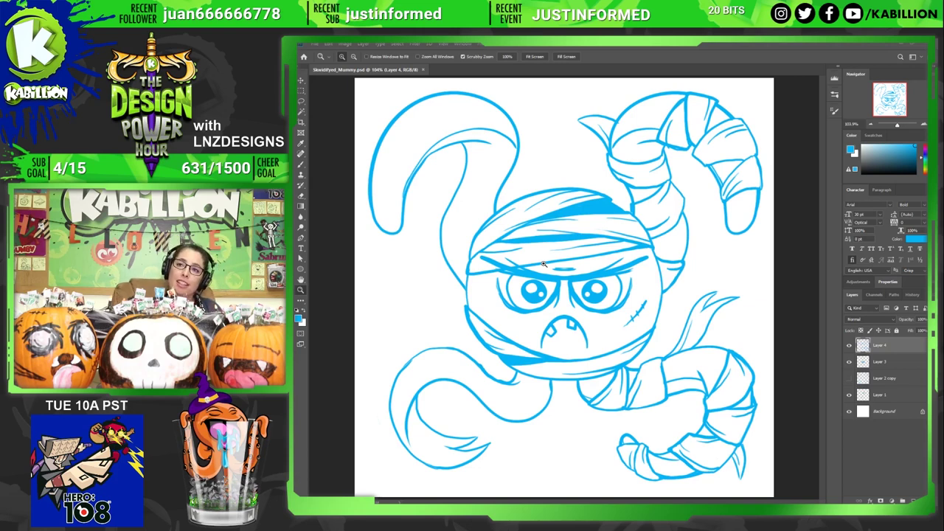
key("shift")
key("b")
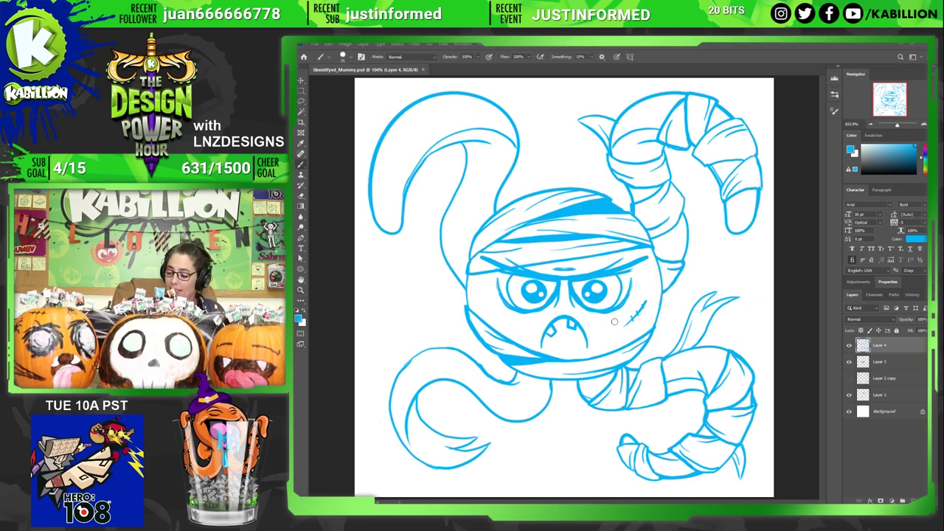
left_click(849, 345)
left_click(849, 345)
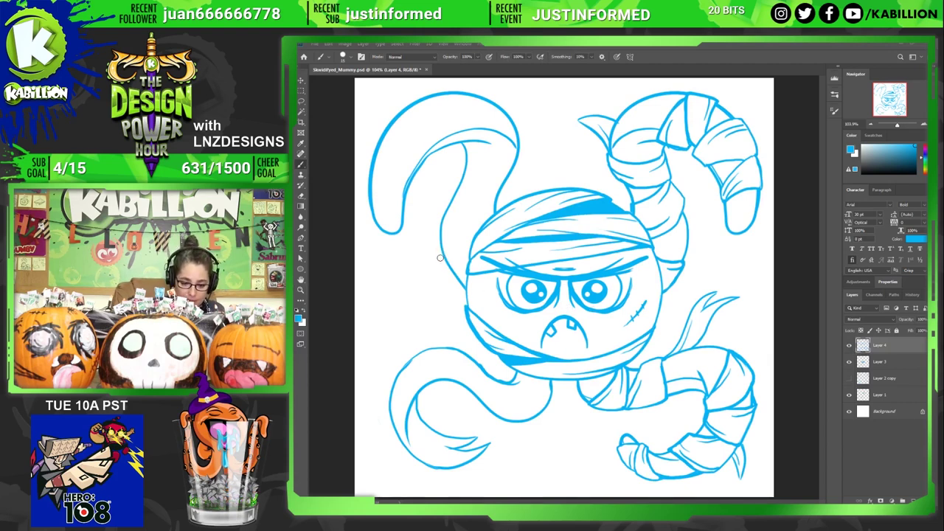
- Paint overlapping bandage bands from the base of the upper-left tentacle up its stem to the inner bend on Layer 4
left_click_drag(440, 262, 476, 238)
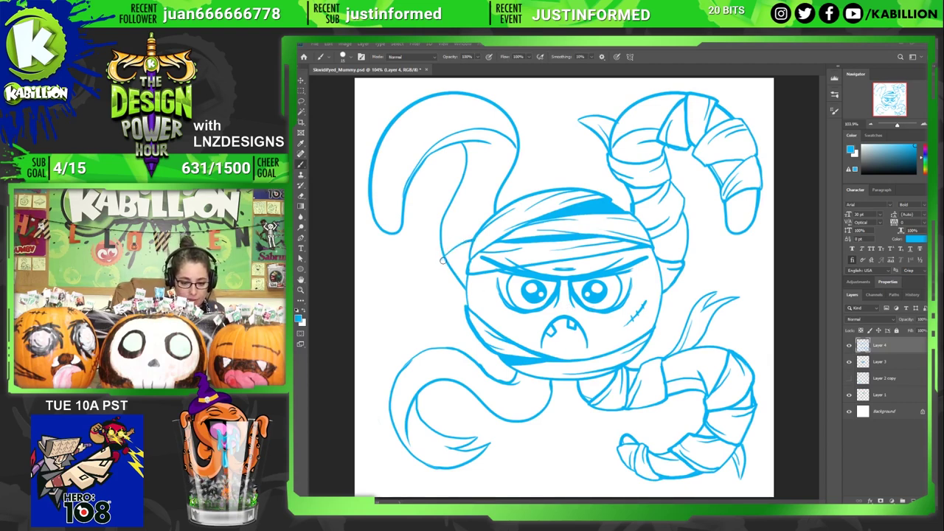
left_click_drag(441, 263, 465, 290)
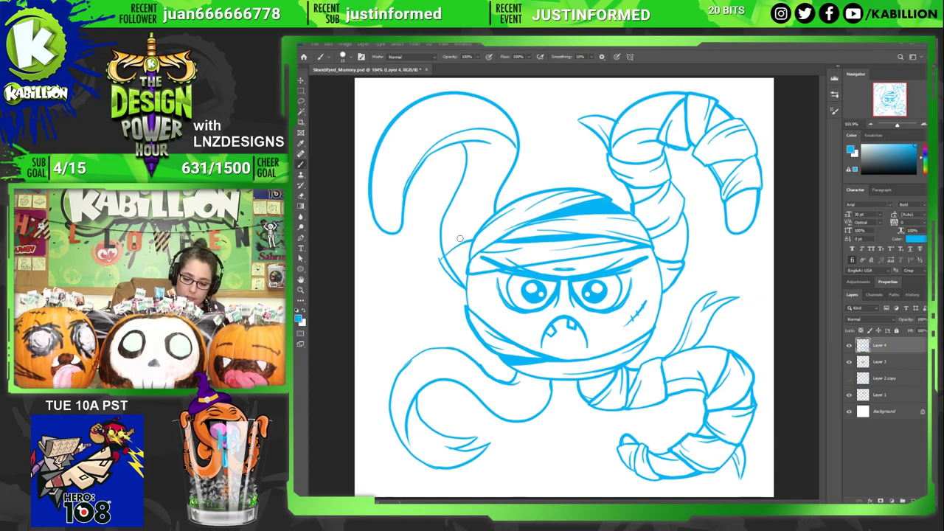
mouse_move(494, 199)
left_mouse_down()
mouse_move(441, 242)
mouse_move(445, 257)
left_mouse_up()
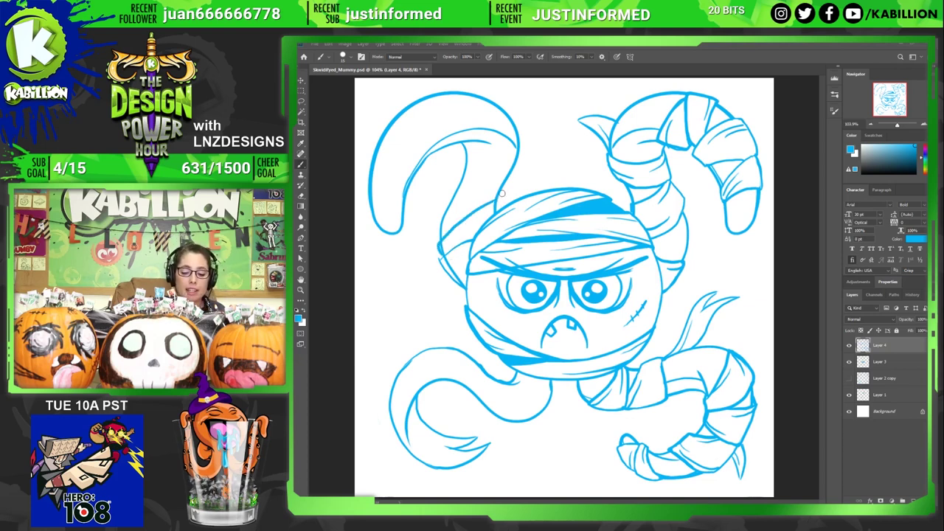
key("ctrl+z")
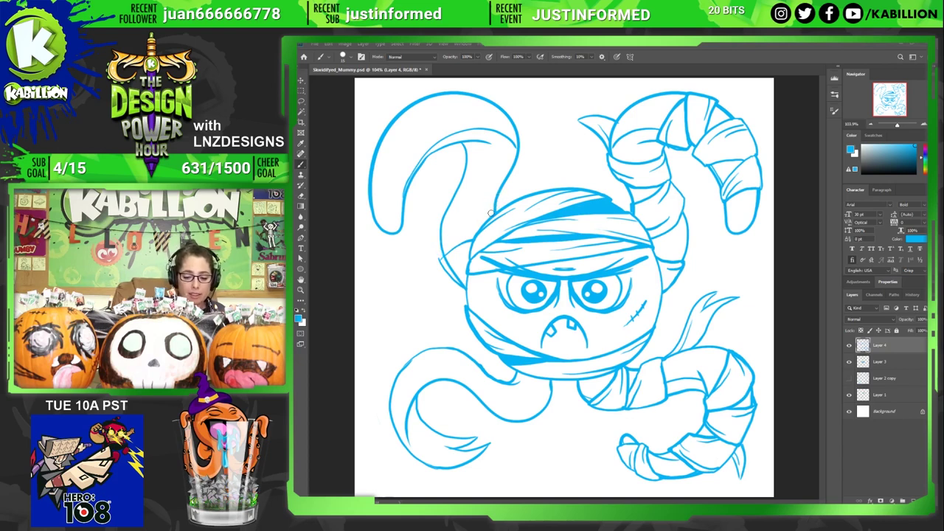
mouse_move(490, 215)
left_mouse_down()
mouse_move(439, 215)
mouse_move(437, 247)
mouse_move(454, 259)
left_mouse_up()
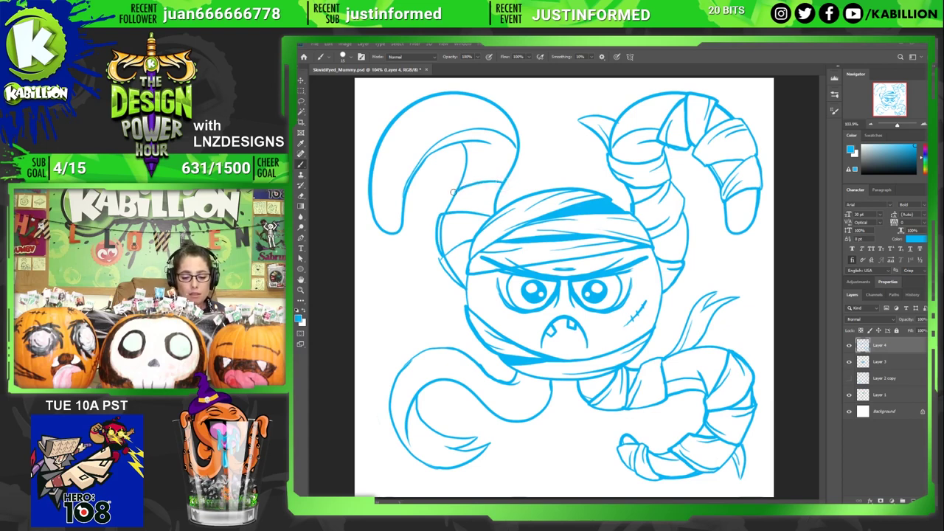
mouse_move(456, 186)
left_mouse_down()
mouse_move(496, 170)
mouse_move(506, 181)
mouse_move(476, 160)
mouse_move(504, 149)
mouse_move(511, 175)
left_mouse_up()
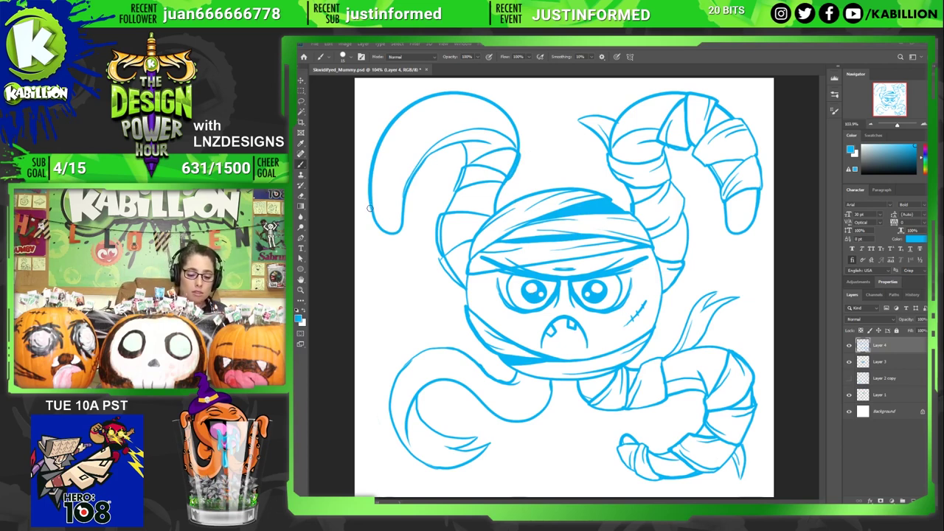
- Paint overlapping bandage bands around the tip, outer curve and arch of the upper-left tentacle on Layer 4
mouse_move(370, 209)
left_mouse_down()
mouse_move(412, 180)
mouse_move(406, 188)
mouse_move(421, 164)
mouse_move(370, 163)
mouse_move(374, 210)
left_mouse_up()
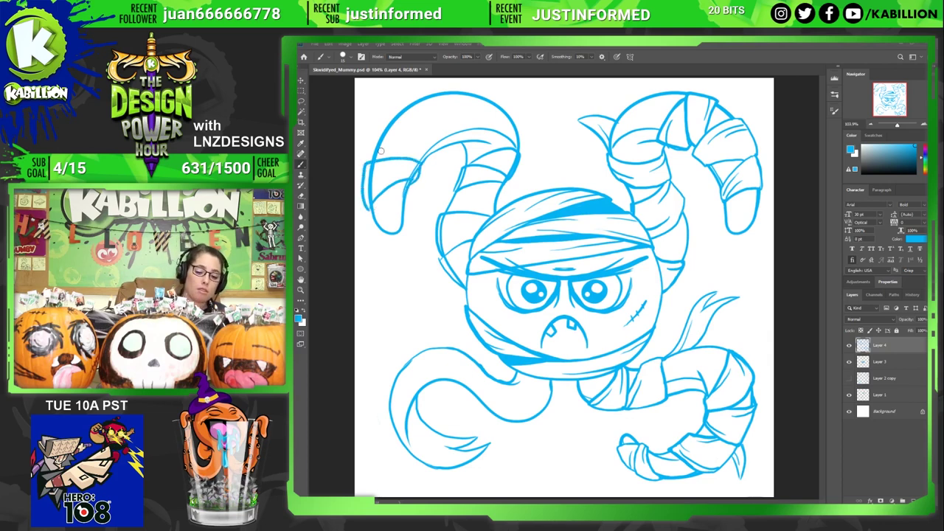
mouse_move(403, 158)
left_mouse_down()
mouse_move(374, 142)
mouse_move(390, 115)
mouse_move(426, 161)
left_mouse_up()
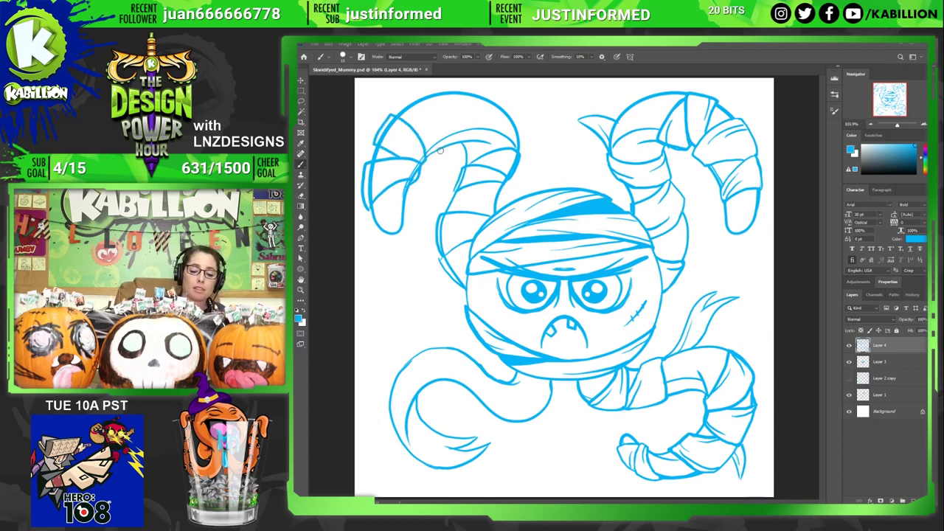
mouse_move(442, 147)
left_mouse_down()
mouse_move(438, 93)
mouse_move(487, 96)
mouse_move(463, 141)
mouse_move(435, 149)
left_mouse_up()
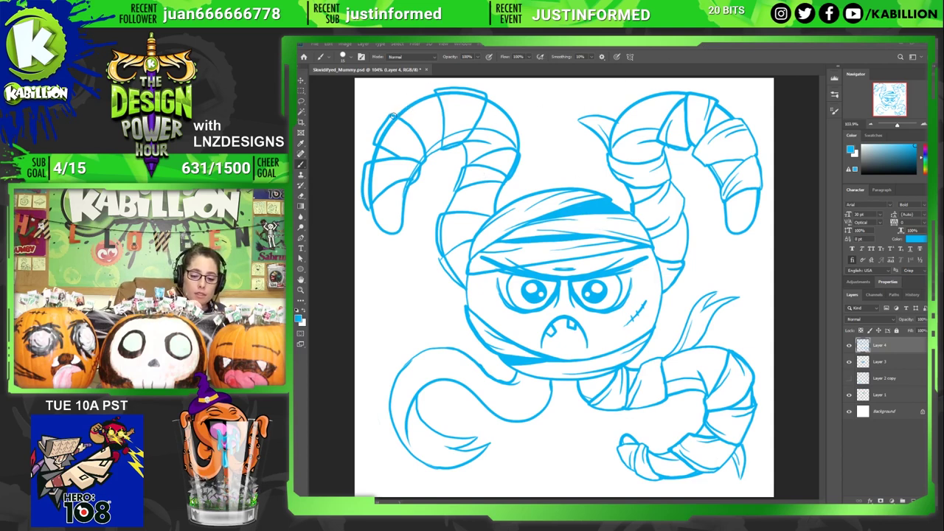
mouse_move(392, 115)
left_mouse_down()
mouse_move(367, 109)
mouse_move(398, 107)
left_mouse_up()
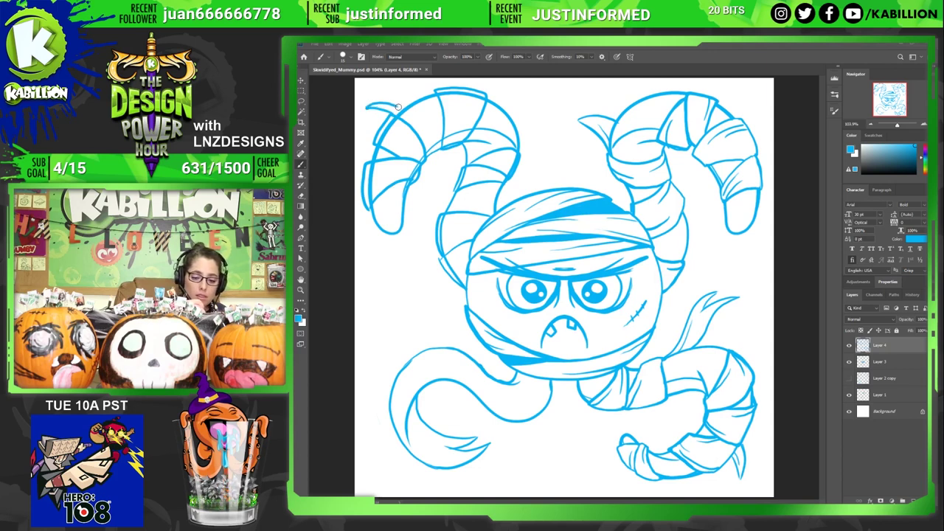
key("ctrl+z")
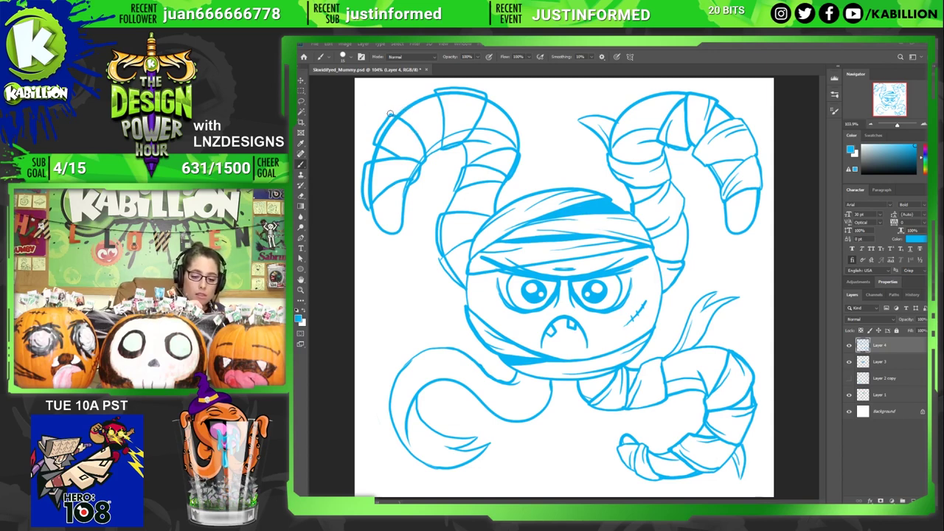
mouse_move(364, 107)
left_mouse_down()
mouse_move(407, 103)
mouse_move(385, 97)
mouse_move(417, 103)
left_mouse_up()
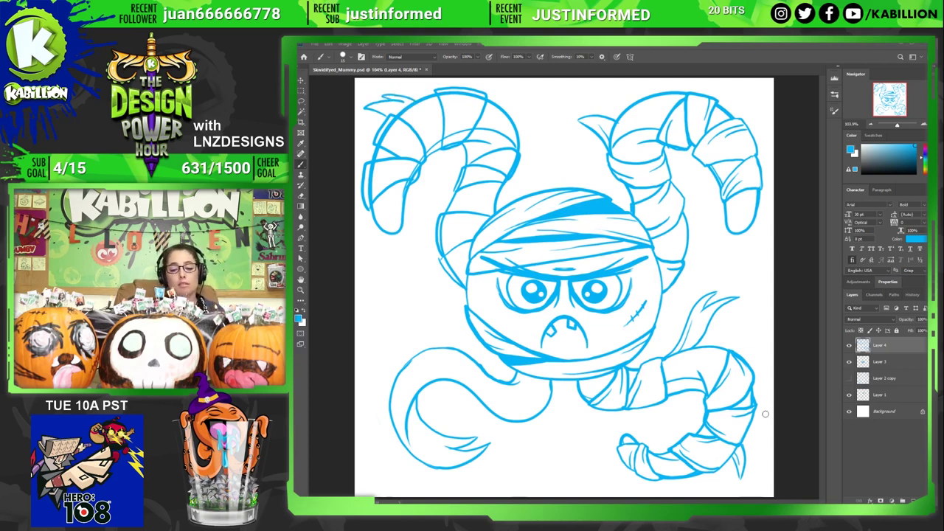
key("ctrl+z")
key("ctrl+z")
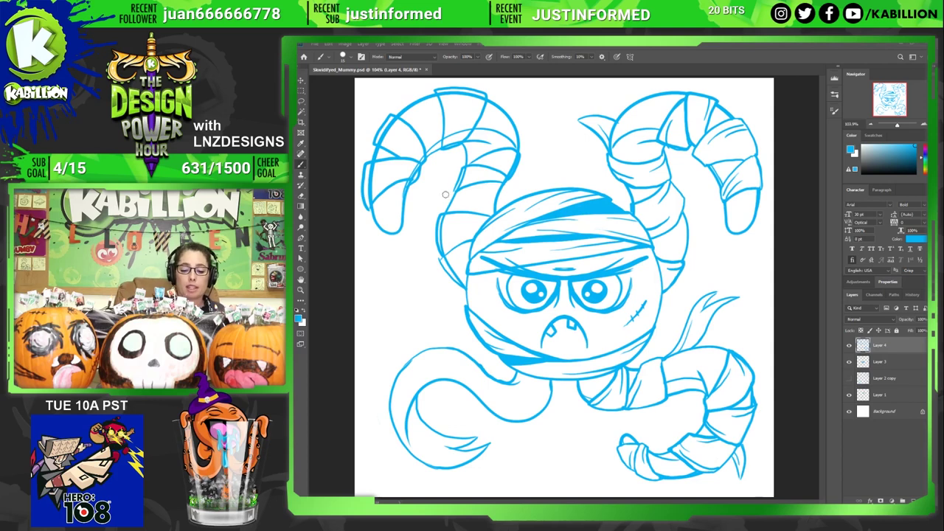
- Paint a loose pointed strip near the base of the upper-left tentacle and clean up the old outlines overlapping its bandage bands
left_click_drag(425, 267, 442, 216)
left_click_drag(426, 269, 445, 251)
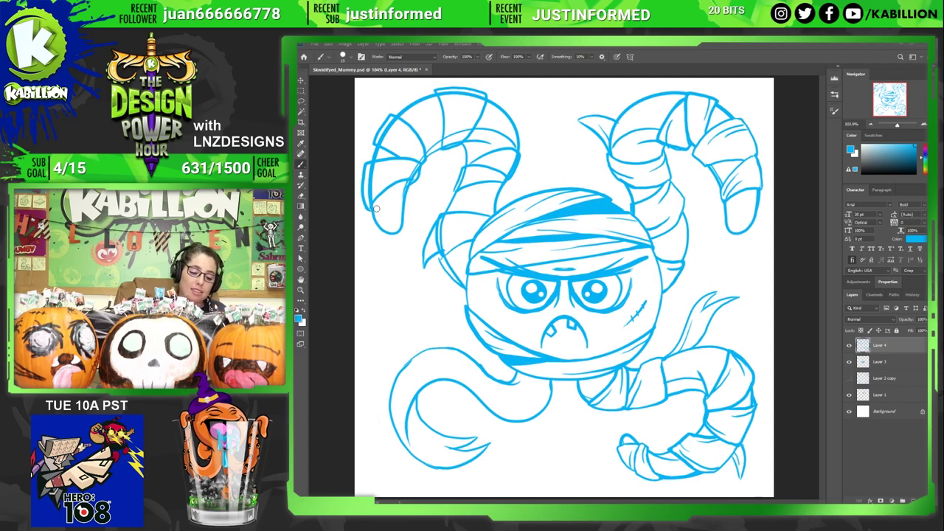
key("e")
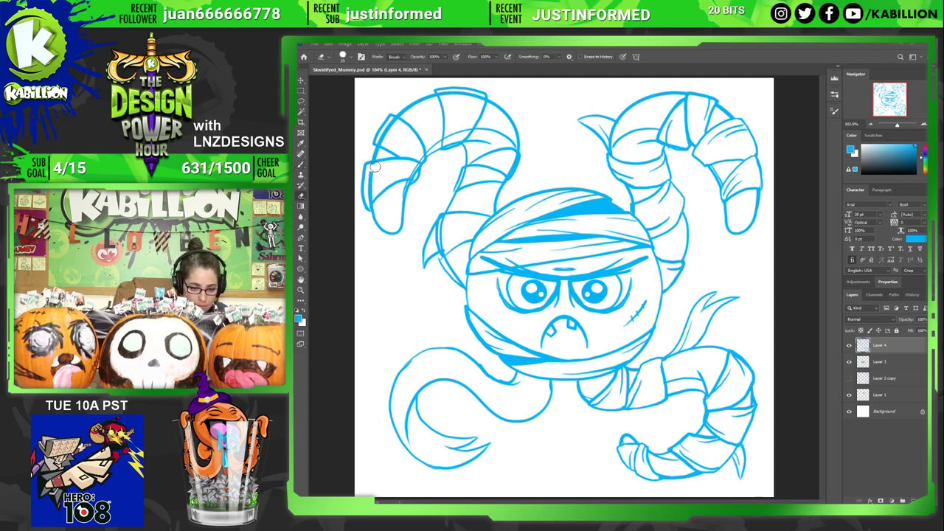
mouse_move(375, 167)
left_mouse_down()
mouse_move(369, 206)
mouse_move(415, 137)
mouse_move(380, 143)
mouse_move(394, 119)
mouse_move(401, 132)
mouse_move(388, 135)
mouse_move(455, 102)
mouse_move(439, 90)
mouse_move(484, 95)
mouse_move(477, 122)
mouse_move(447, 137)
mouse_move(472, 116)
mouse_move(467, 133)
mouse_move(414, 173)
left_mouse_up()
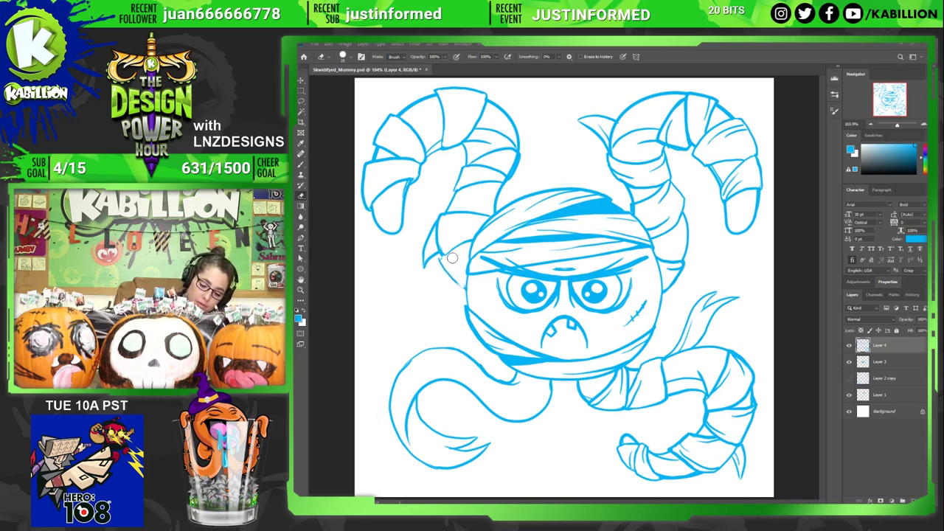
key("b")
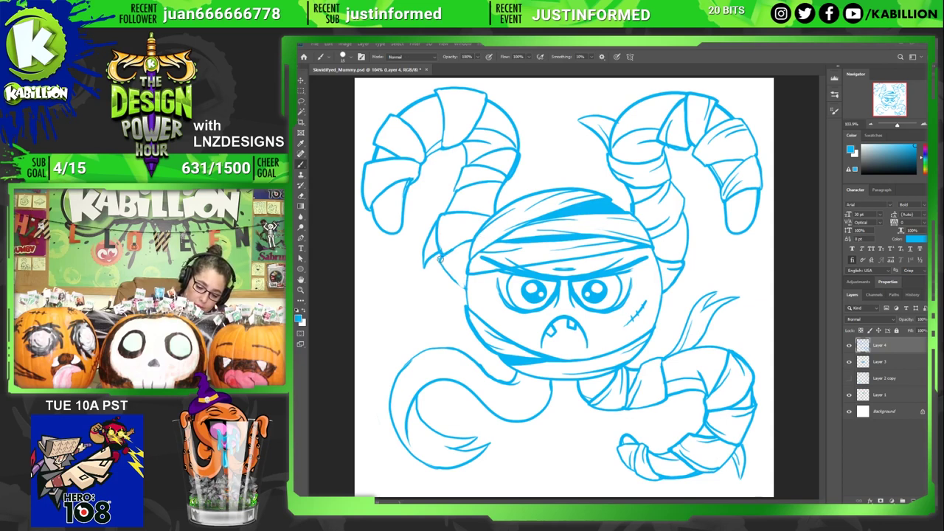
left_click_drag(441, 259, 466, 291)
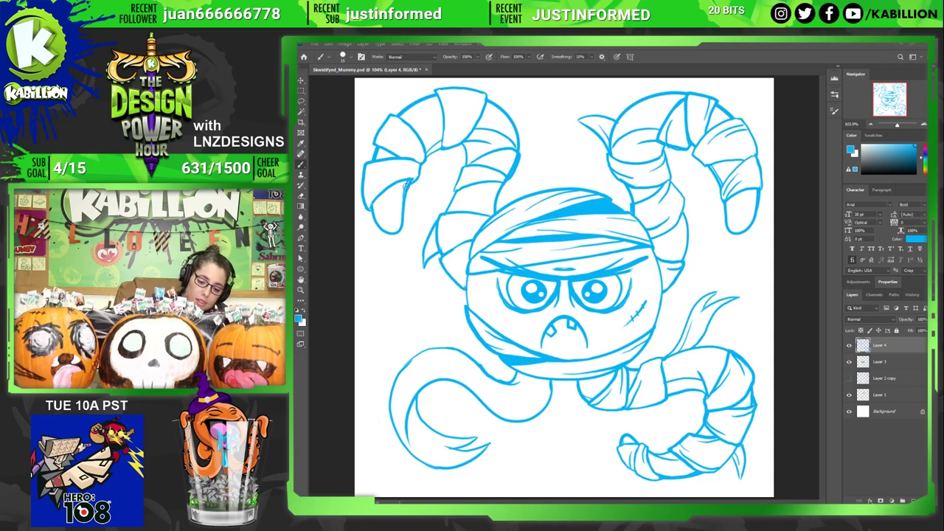
key("e")
key("b")
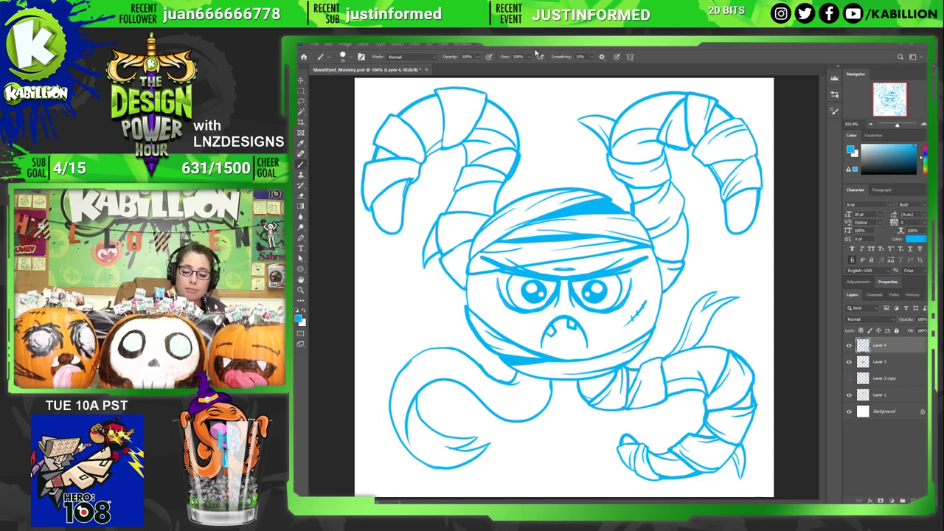
- Add curved crease lines across the bandage bands on the stem of the upper-left tentacle
left_click_drag(479, 175, 509, 177)
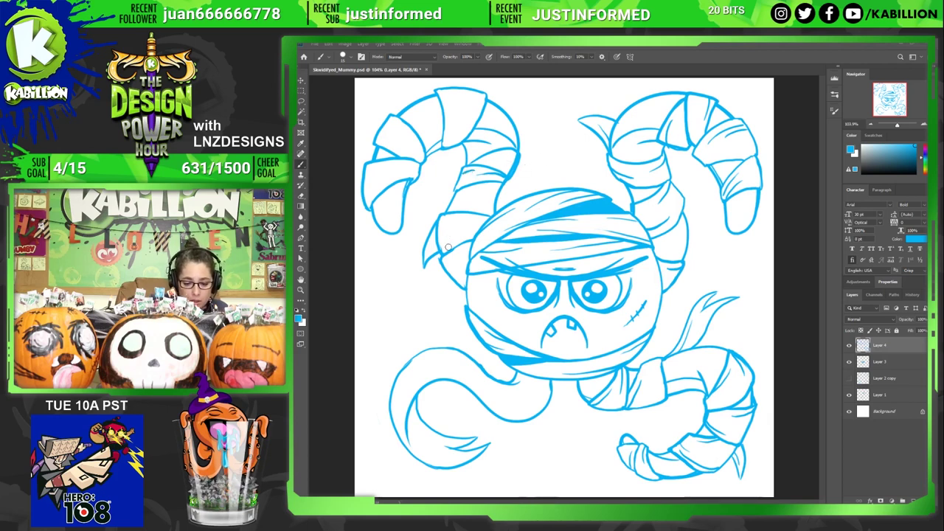
left_click_drag(473, 220, 439, 221)
key("ctrl+z")
key("ctrl+z")
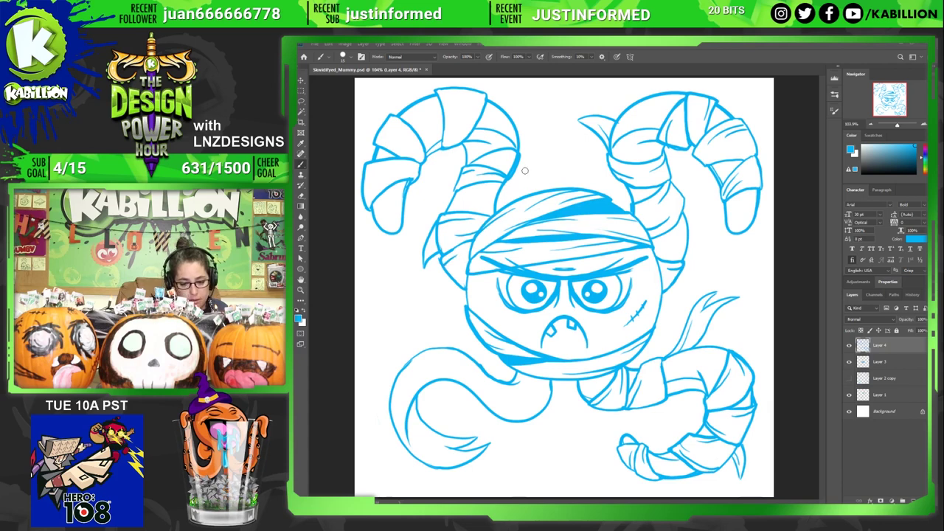
- Add crease lines across the arch and tip bands of the upper-left tentacle and fray the loose strip near its base
mouse_move(466, 126)
left_mouse_down()
mouse_move(480, 97)
mouse_move(470, 94)
mouse_move(447, 140)
mouse_move(457, 144)
left_mouse_up()
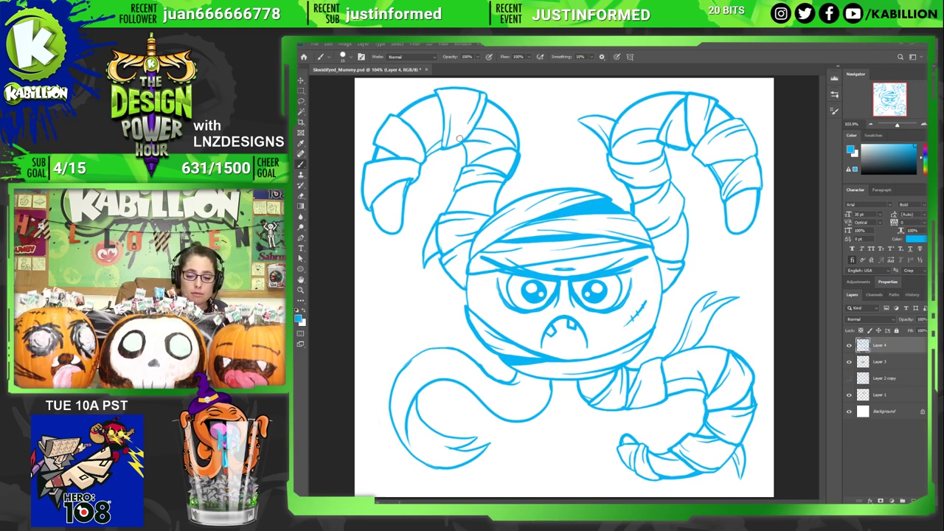
left_click_drag(470, 127, 484, 105)
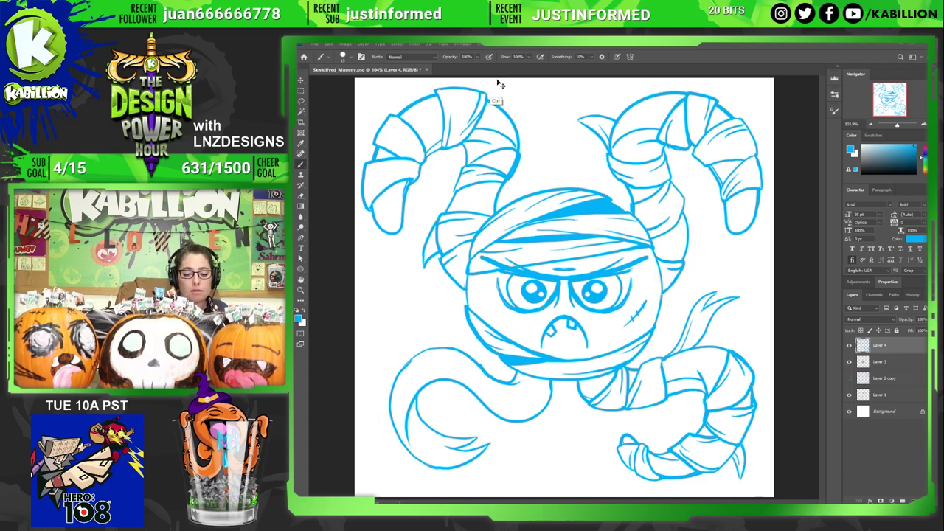
left_click_drag(462, 136, 483, 115)
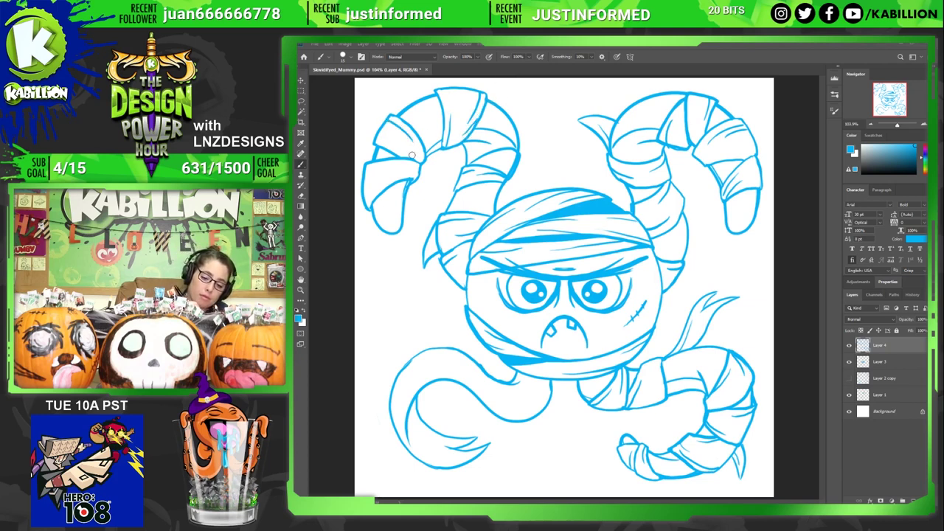
mouse_move(389, 146)
left_mouse_down()
mouse_move(412, 158)
mouse_move(363, 175)
mouse_move(374, 206)
left_mouse_up()
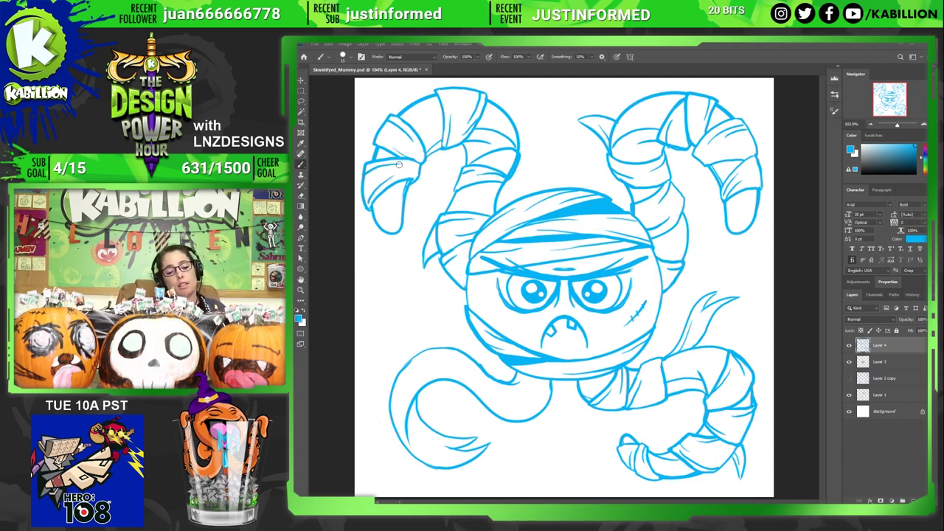
left_click_drag(399, 167, 425, 168)
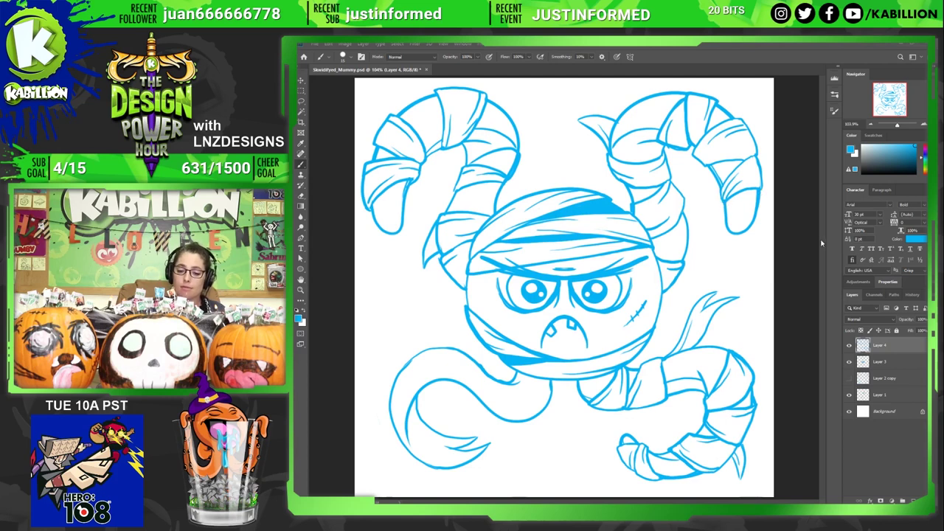
left_click_drag(429, 248, 435, 230)
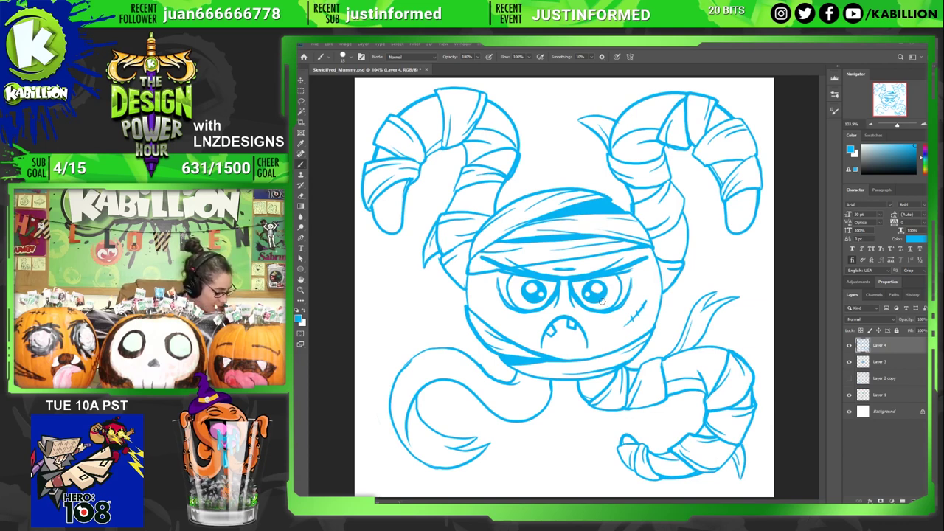
mouse_move(421, 254)
left_mouse_down()
mouse_move(438, 276)
mouse_move(435, 252)
left_mouse_up()
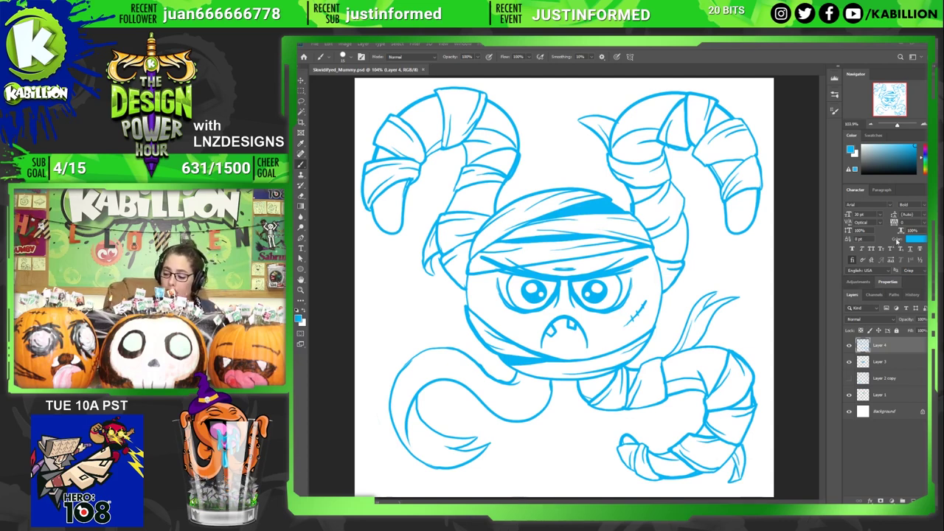
- Merge all the sketch layers above the Background into one layer and rename it Rough
left_click(894, 366, "ctrl")
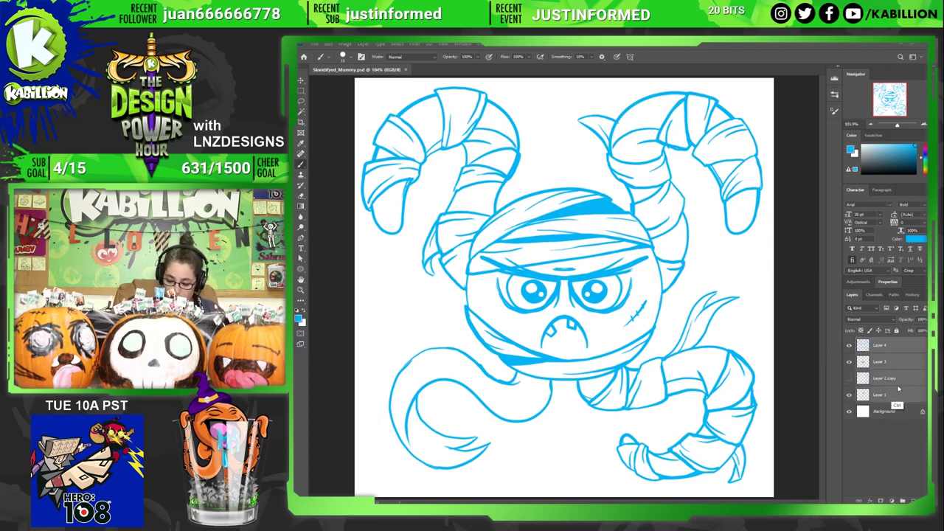
key("ctrl+e")
double_click(880, 345)
type("Rough")
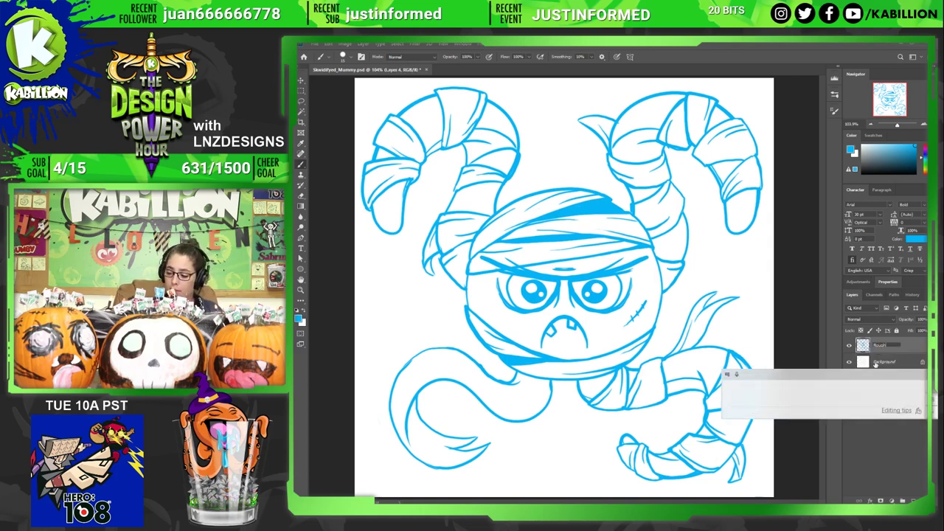
key("Return")
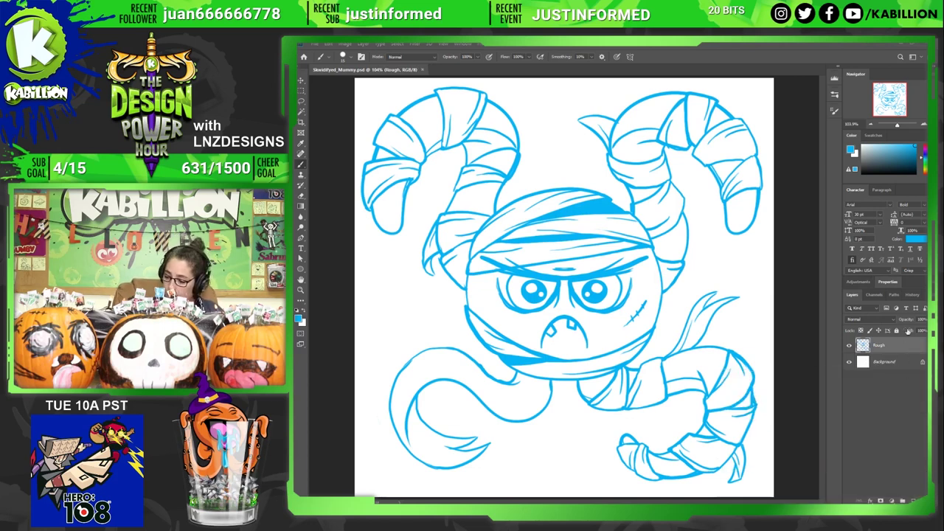
- Reduce the Rough layer's opacity to 15% and add a new empty layer above it
left_click_drag(910, 315, 917, 319)
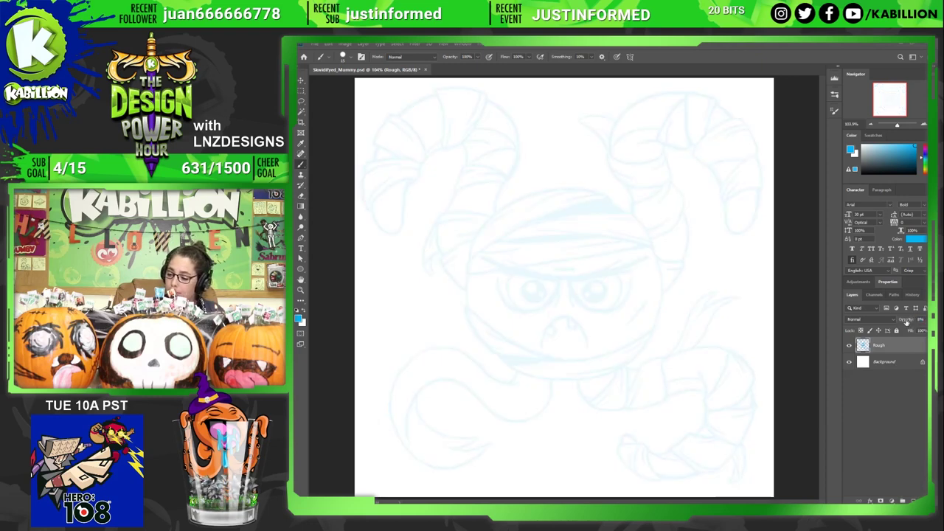
type("15")
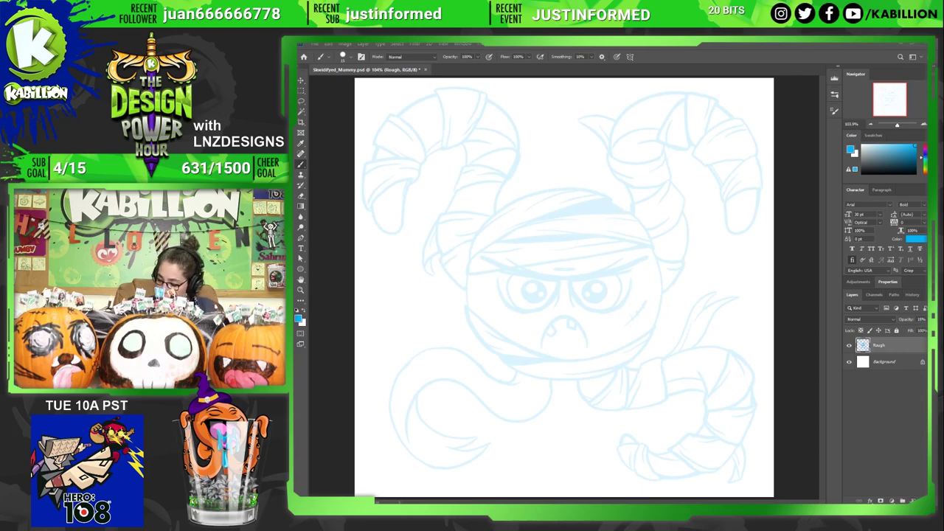
key("ctrl+shift+alt+n")
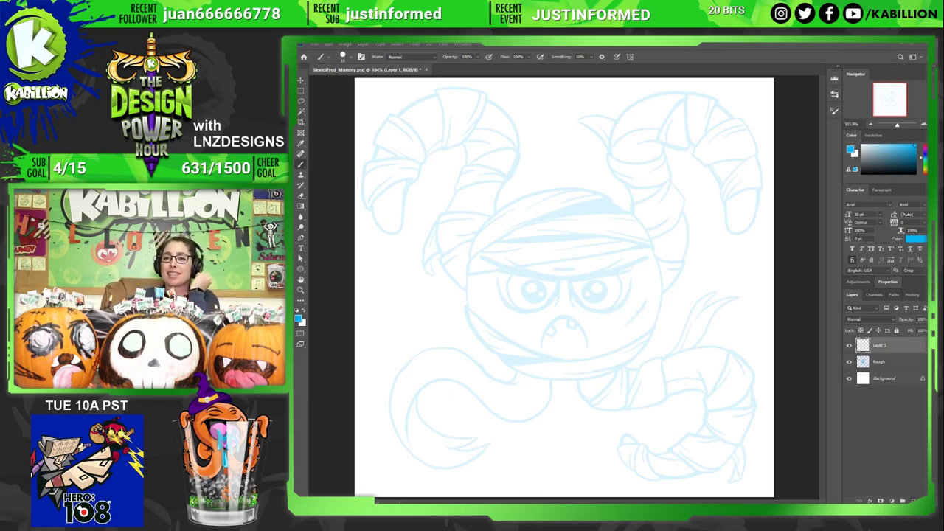
- Make Layer 1 the active layer and set the foreground color to black
left_click(881, 362)
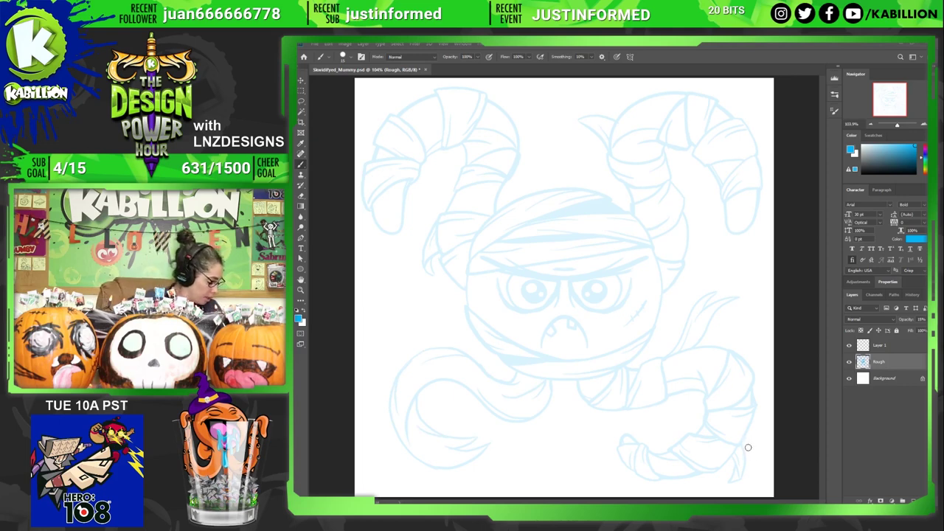
left_click(881, 345)
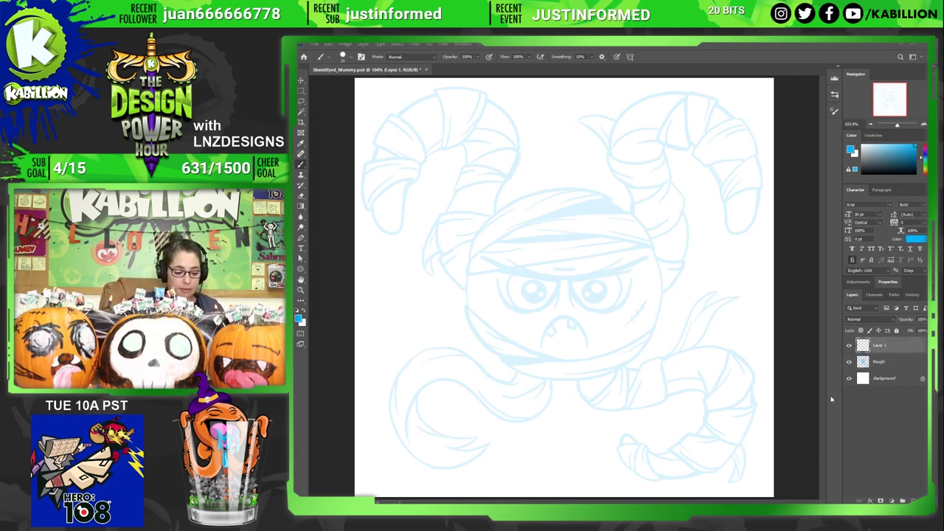
left_click(299, 316)
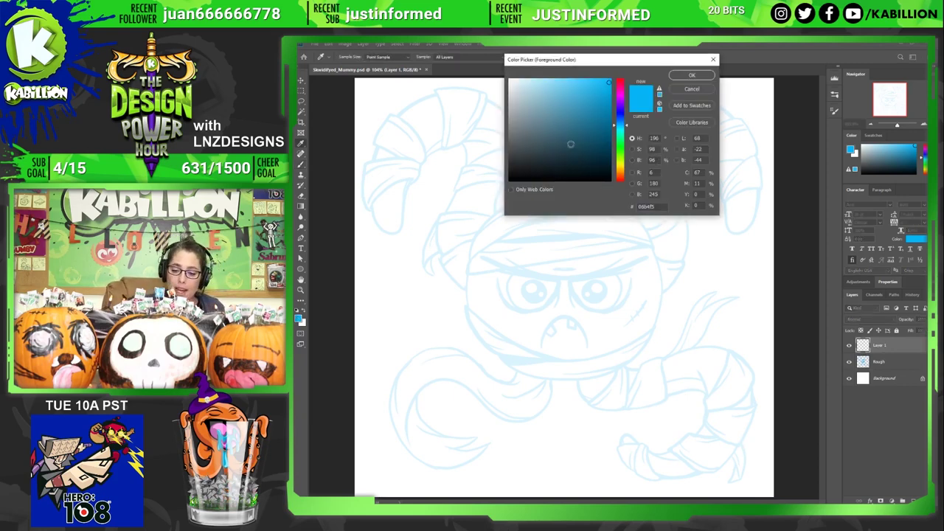
left_click_drag(570, 144, 506, 184)
left_click(693, 77)
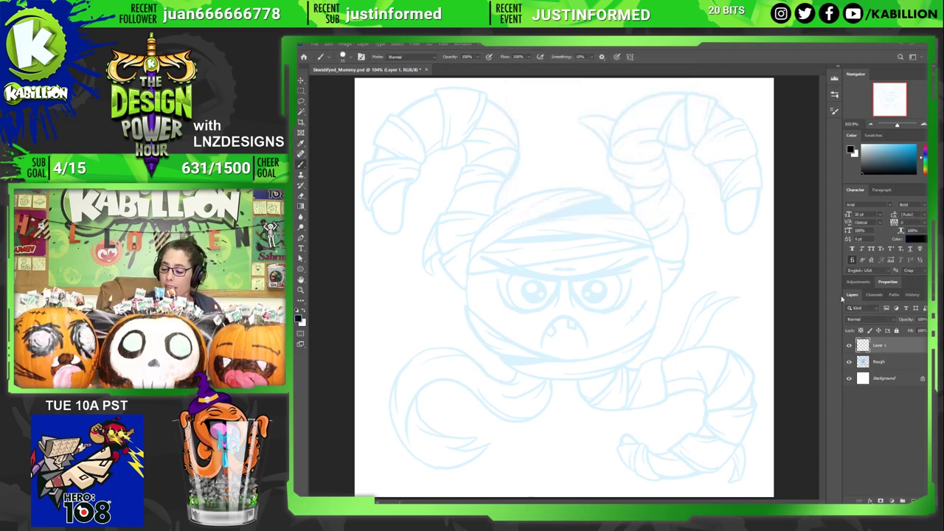
- Ink the outline of the first overlapping bandage bands at the base of the lower-right tentacle, just under the head
key("z")
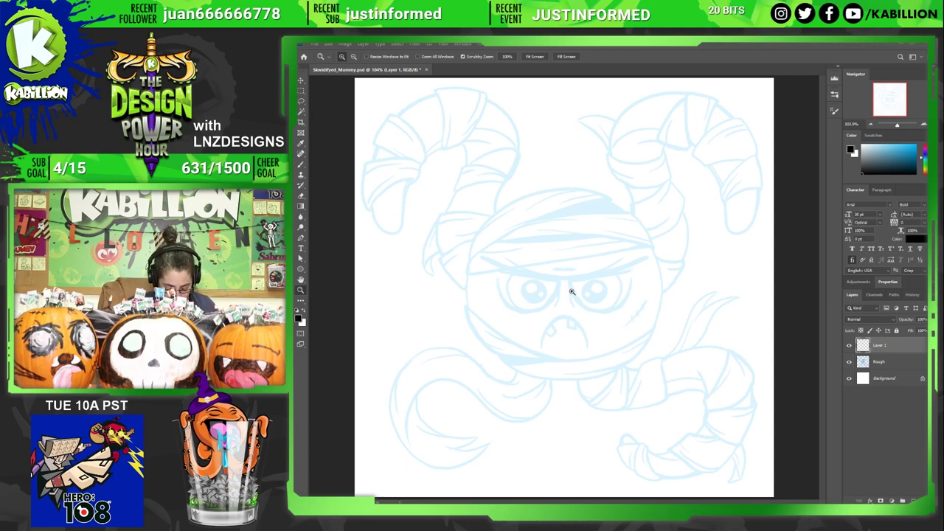
left_click(655, 377)
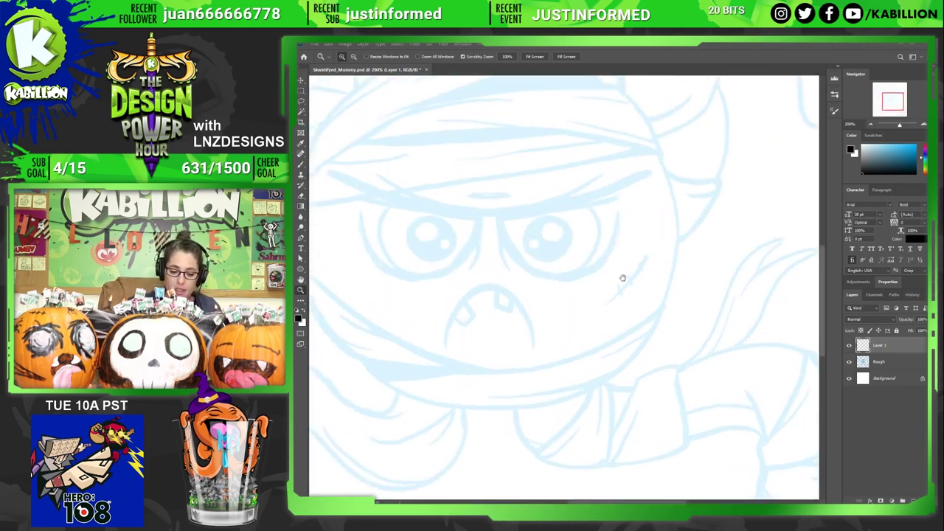
mouse_move(622, 276)
left_mouse_down()
mouse_move(679, 333)
mouse_move(584, 221)
mouse_move(672, 381)
mouse_move(611, 253)
mouse_move(580, 213)
mouse_move(618, 355)
mouse_move(491, 371)
left_mouse_up()
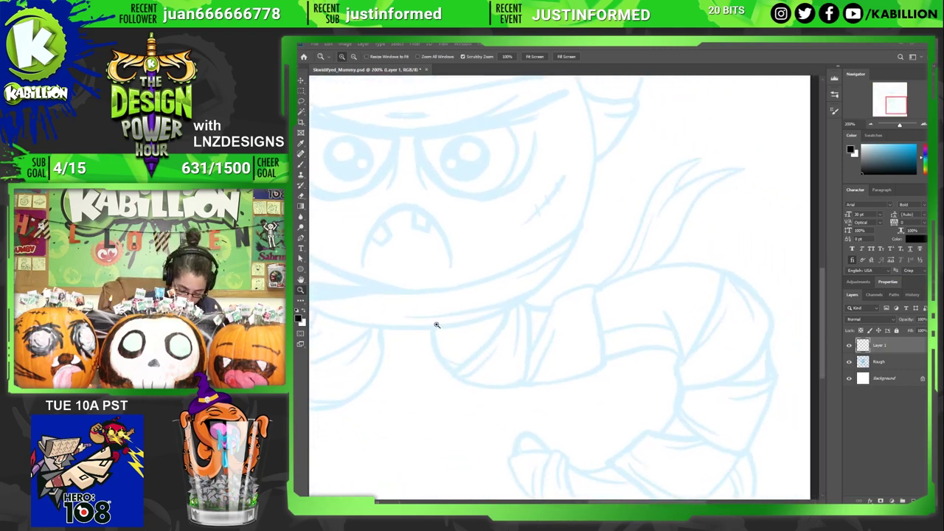
key("b")
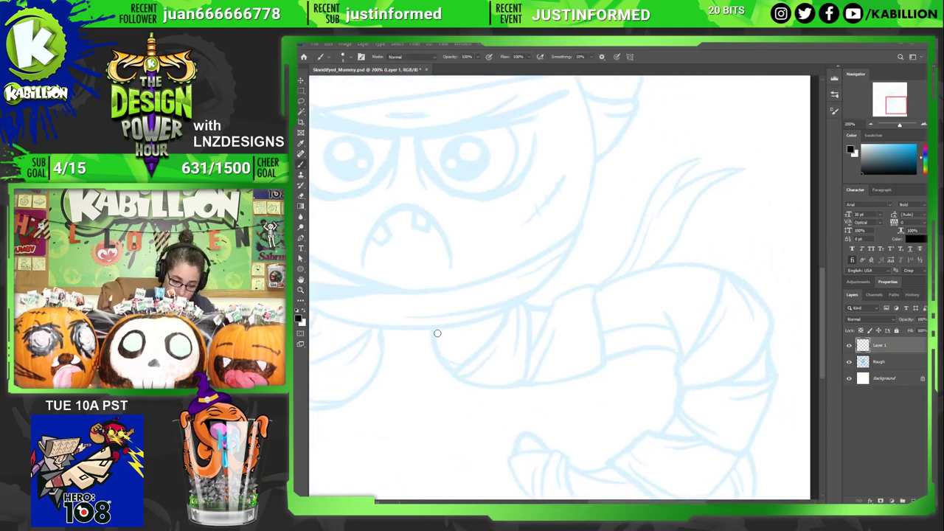
left_click_drag(433, 327, 455, 369)
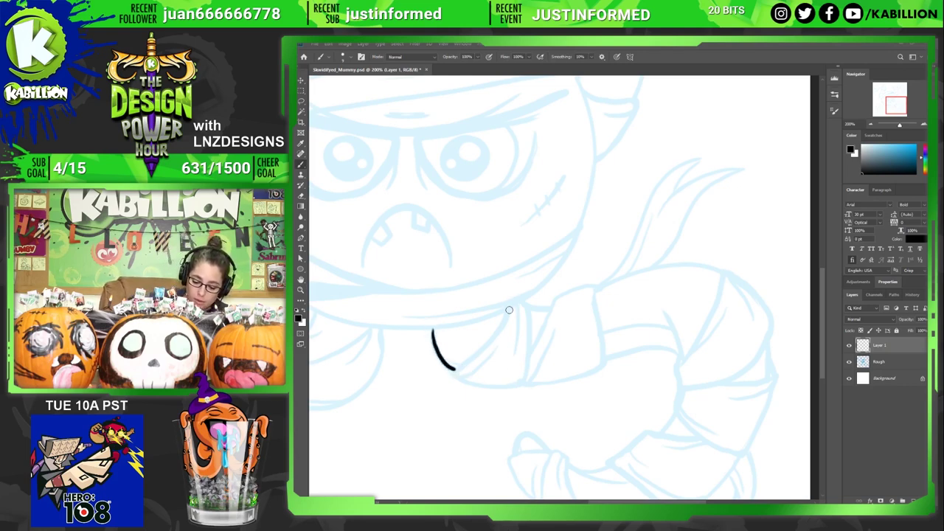
mouse_move(509, 310)
left_mouse_down()
mouse_move(467, 364)
mouse_move(445, 372)
mouse_move(451, 381)
mouse_move(524, 386)
mouse_move(530, 304)
mouse_move(508, 310)
left_mouse_up()
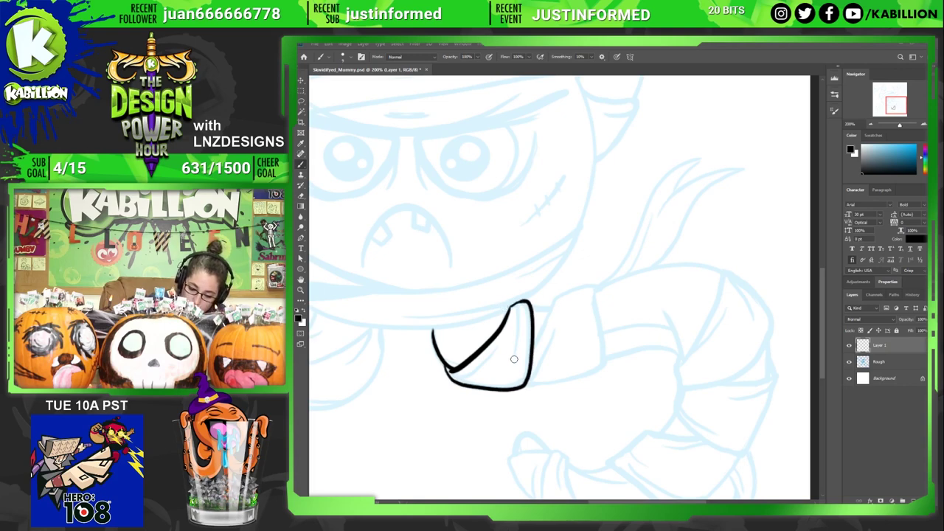
- Add crease lines inside the tentacle's first base band and thicken its lower and outer edges
left_click_drag(516, 357, 524, 301)
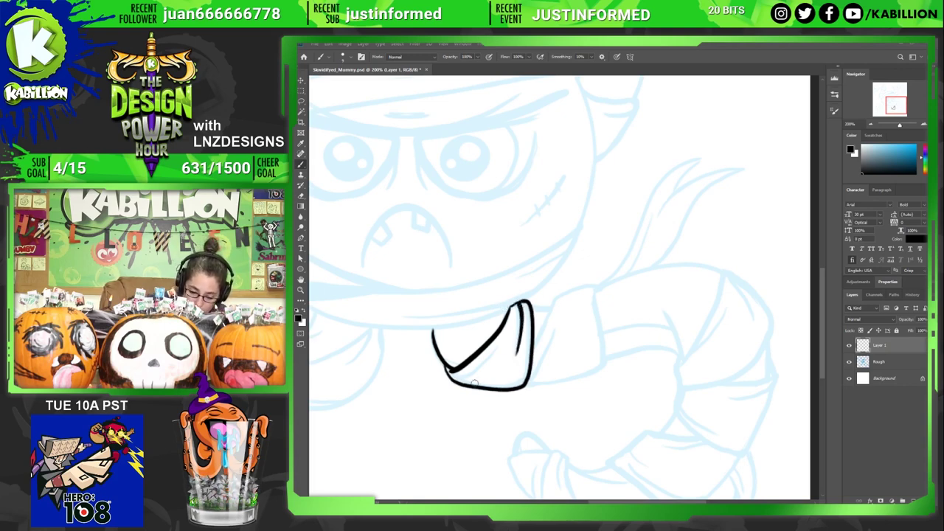
left_click_drag(493, 354, 459, 380)
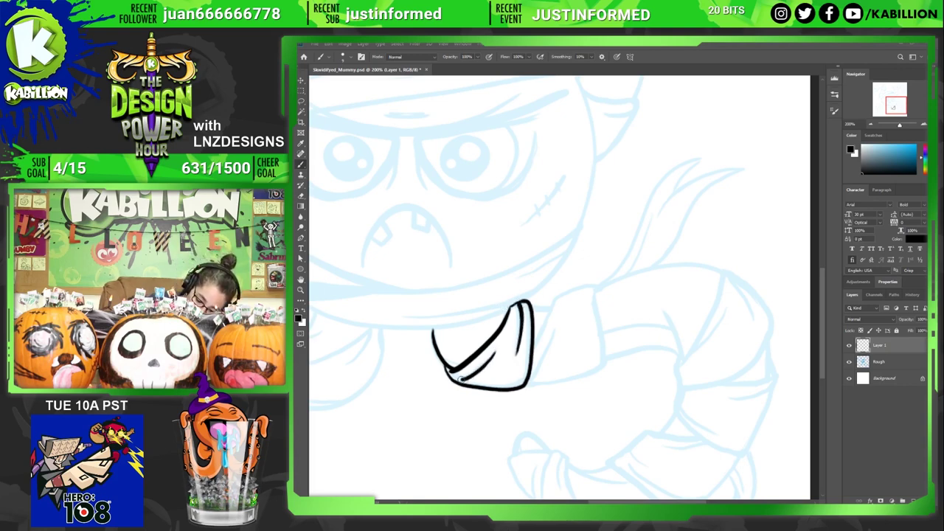
key("ctrl+z")
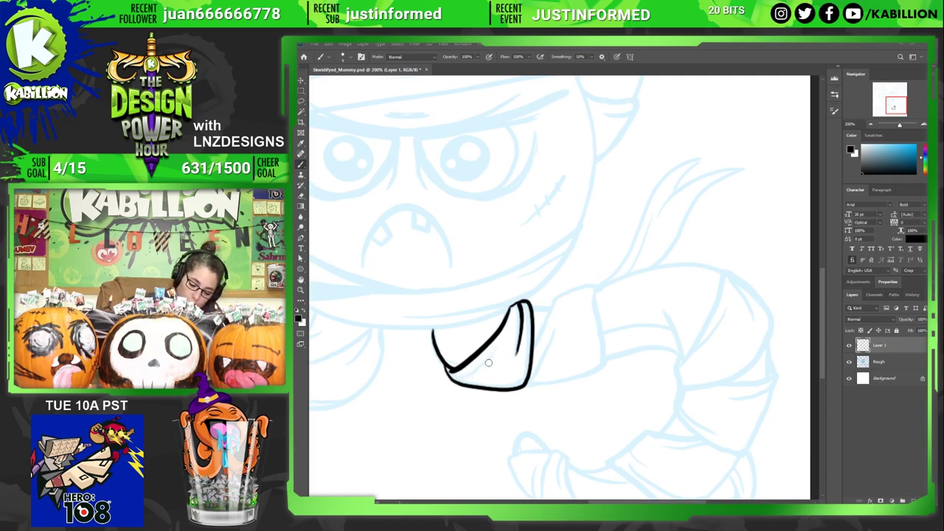
left_click_drag(490, 362, 456, 380)
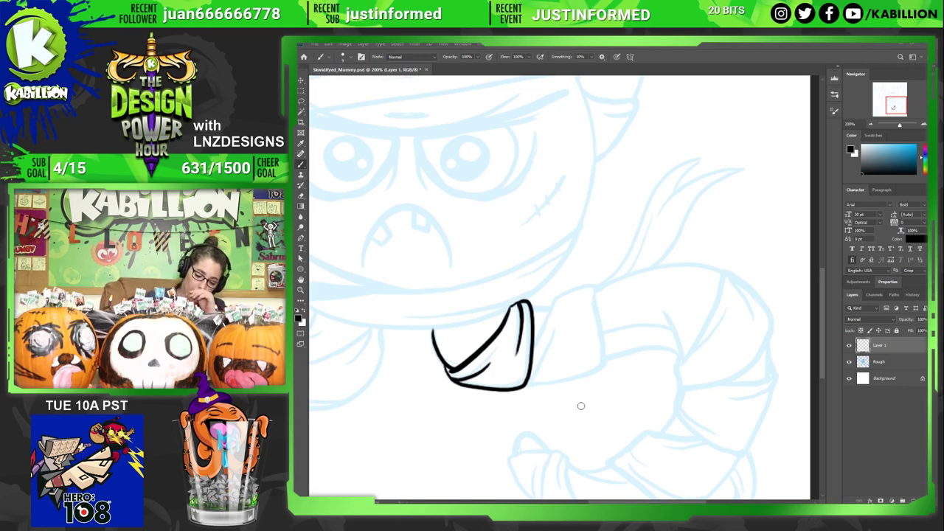
mouse_move(441, 357)
left_mouse_down()
mouse_move(461, 388)
mouse_move(524, 386)
left_mouse_up()
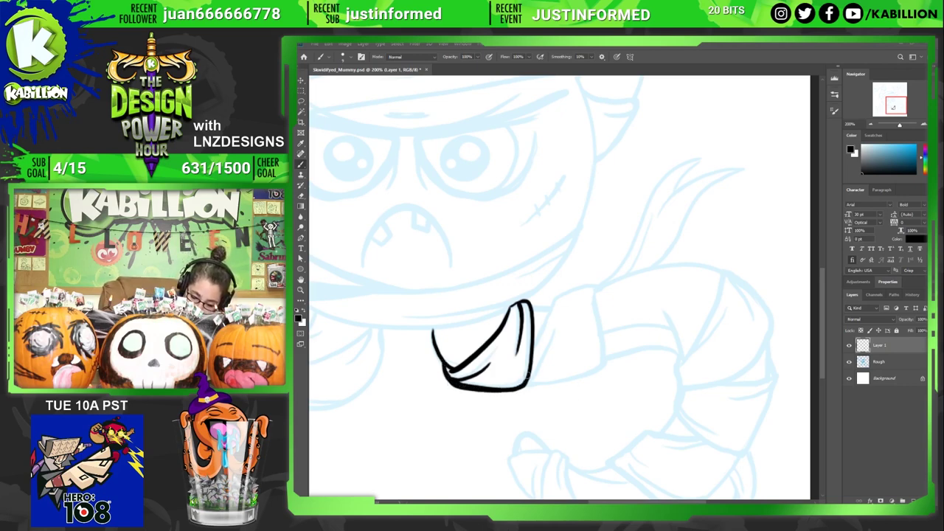
mouse_move(521, 299)
left_mouse_down()
mouse_move(536, 338)
mouse_move(529, 386)
left_mouse_up()
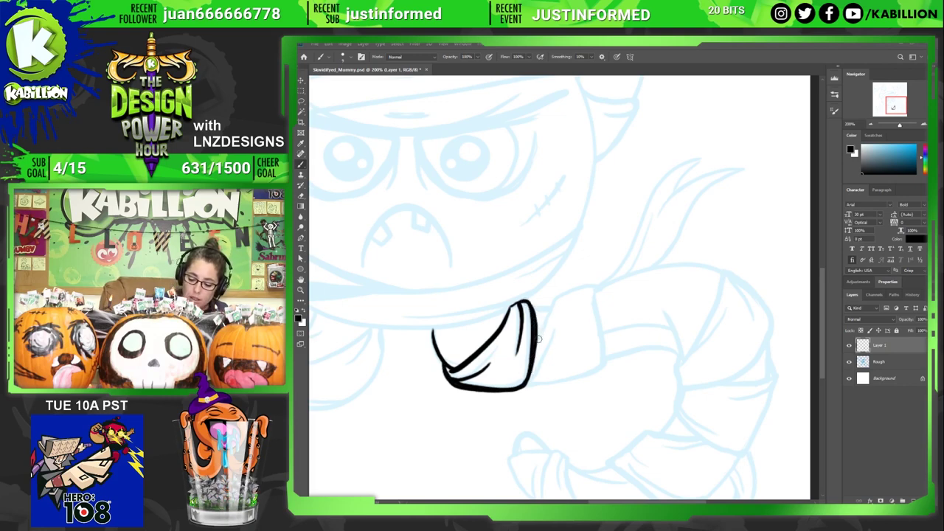
- Ink the outline of the second band on the lower-right tentacle and the short edge bridging it to the first band
mouse_move(536, 347)
left_mouse_down()
mouse_move(553, 301)
mouse_move(601, 288)
left_mouse_up()
key("ctrl+z")
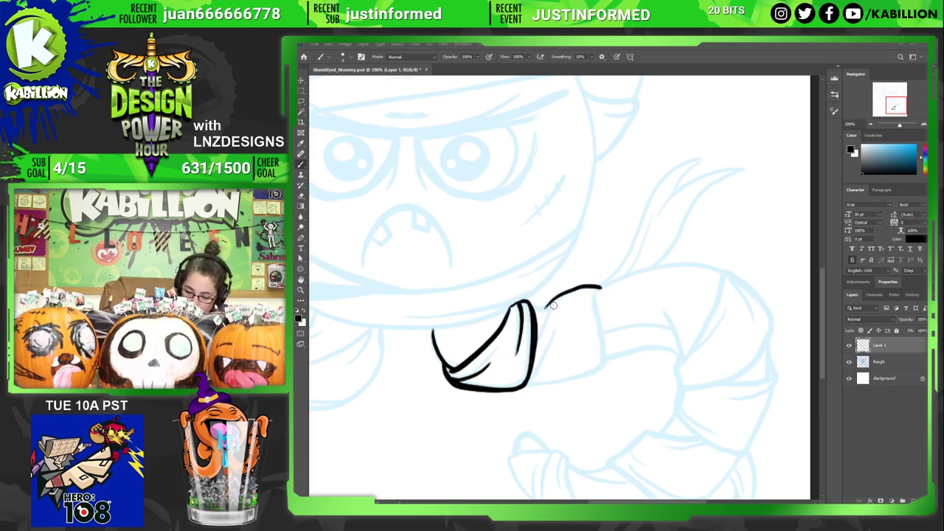
left_click_drag(552, 306, 533, 348)
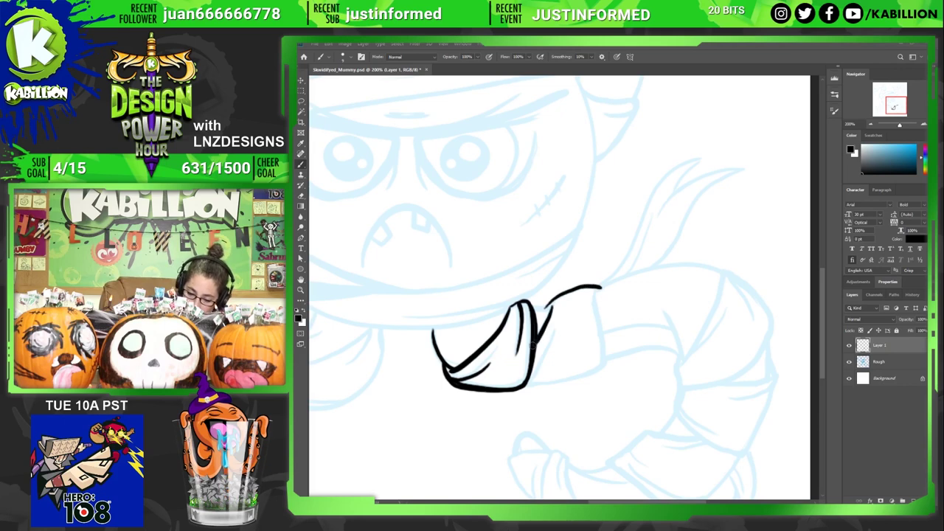
mouse_move(596, 292)
left_mouse_down()
mouse_move(602, 363)
mouse_move(558, 386)
mouse_move(524, 385)
left_mouse_up()
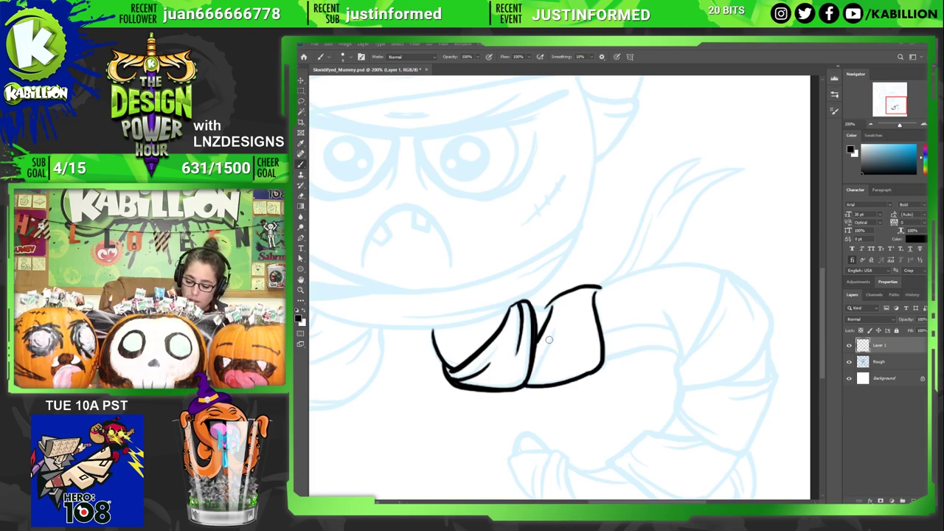
left_click_drag(553, 325, 531, 385)
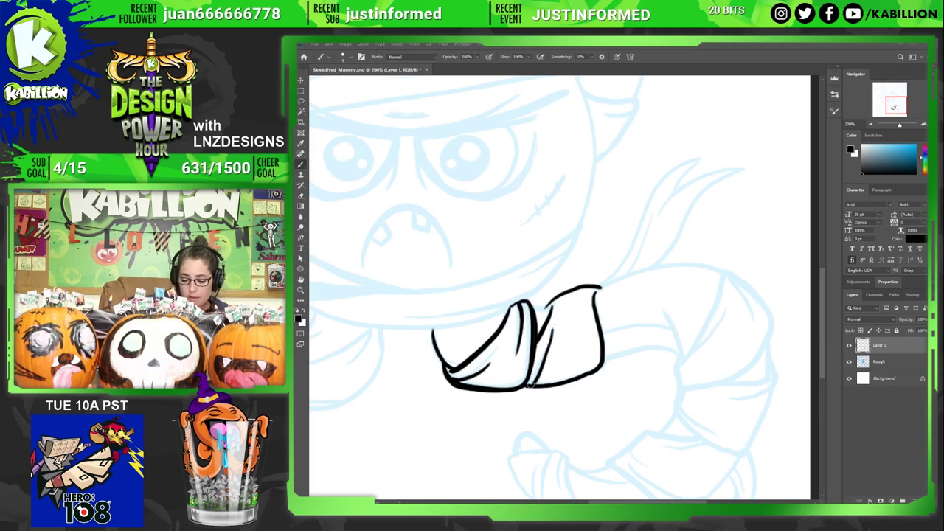
key("ctrl+z")
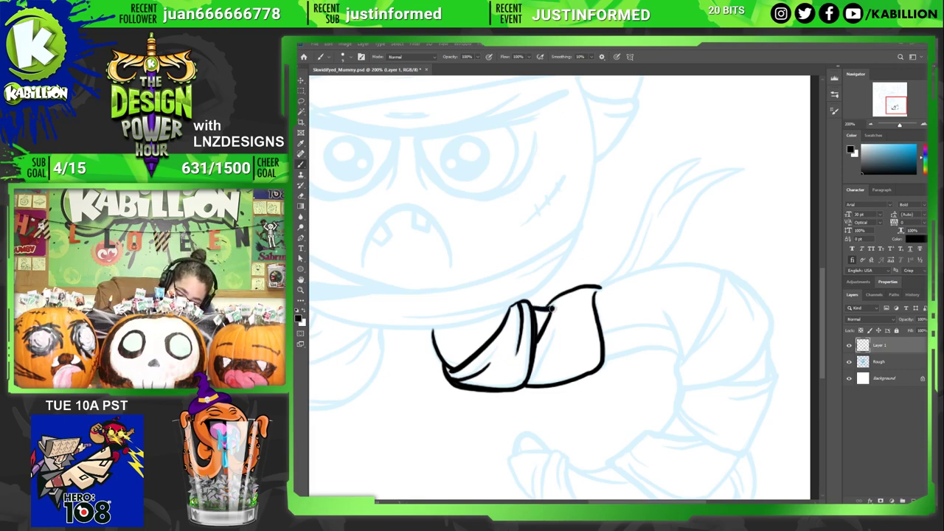
left_click_drag(532, 309, 554, 310)
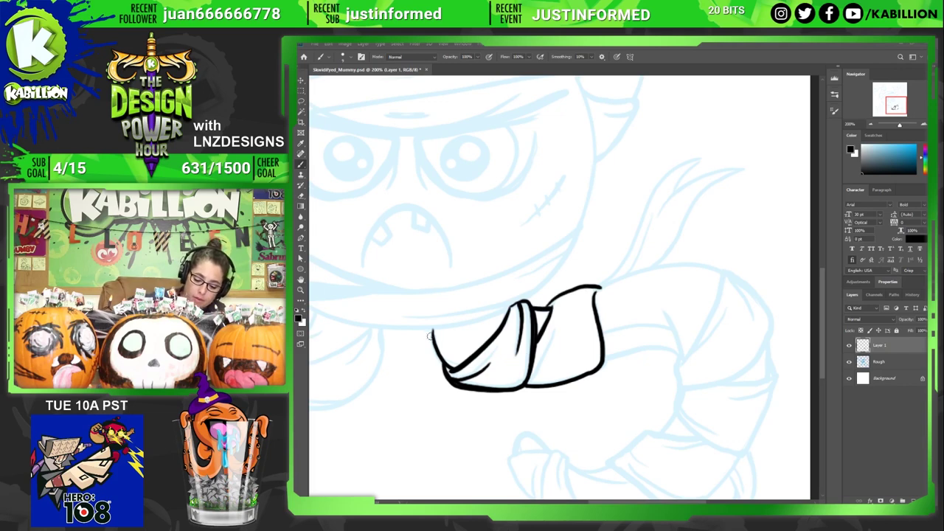
- Thicken the underside of the two base bands and add crease lines inside the second band
left_click_drag(433, 336, 457, 369)
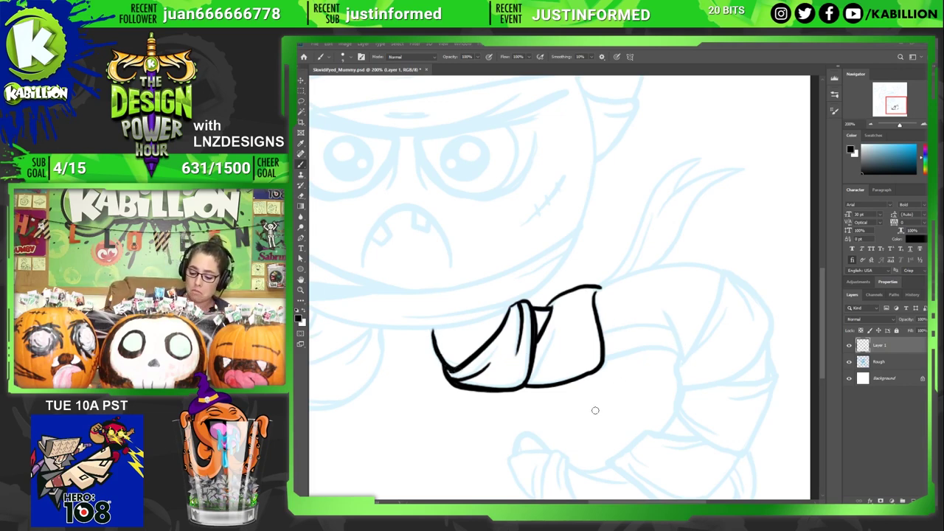
mouse_move(526, 387)
left_mouse_down()
mouse_move(576, 385)
mouse_move(603, 363)
left_mouse_up()
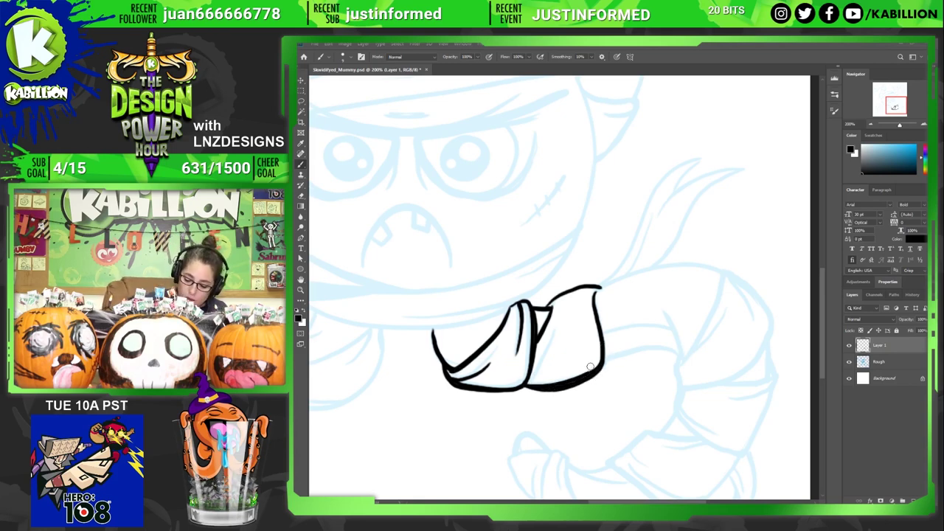
left_click_drag(596, 358, 583, 379)
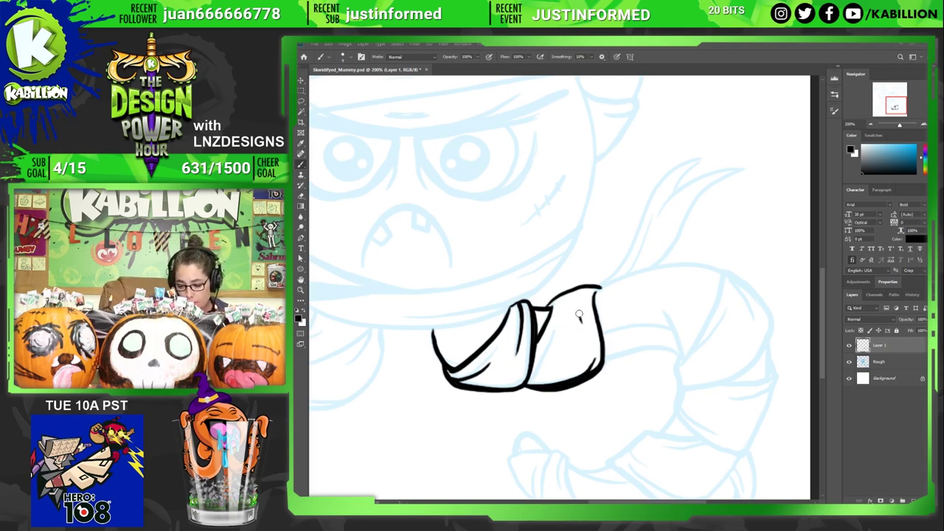
left_click_drag(579, 317, 589, 290)
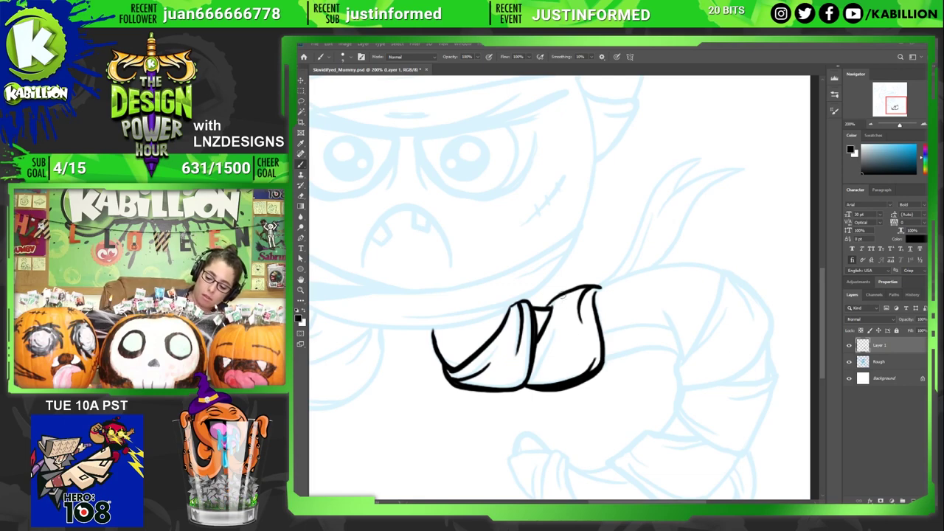
left_click_drag(559, 320, 564, 297)
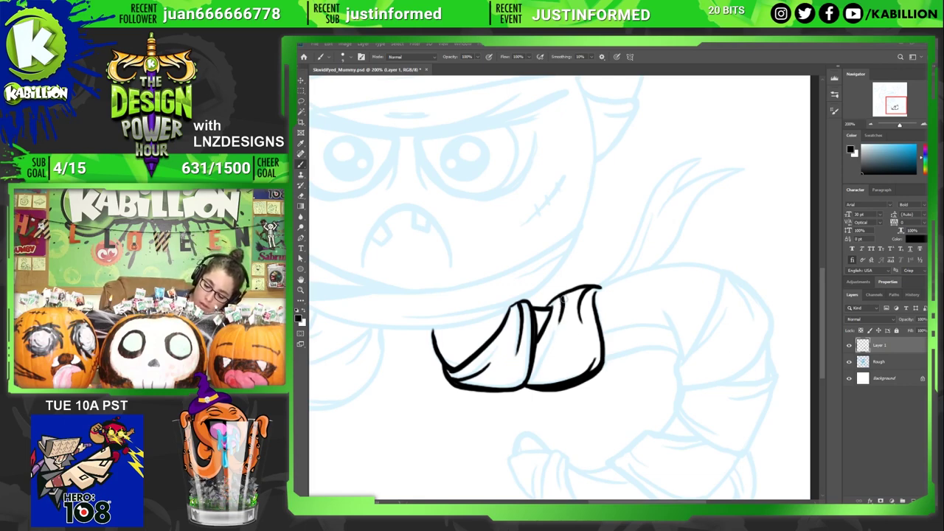
key("ctrl+z")
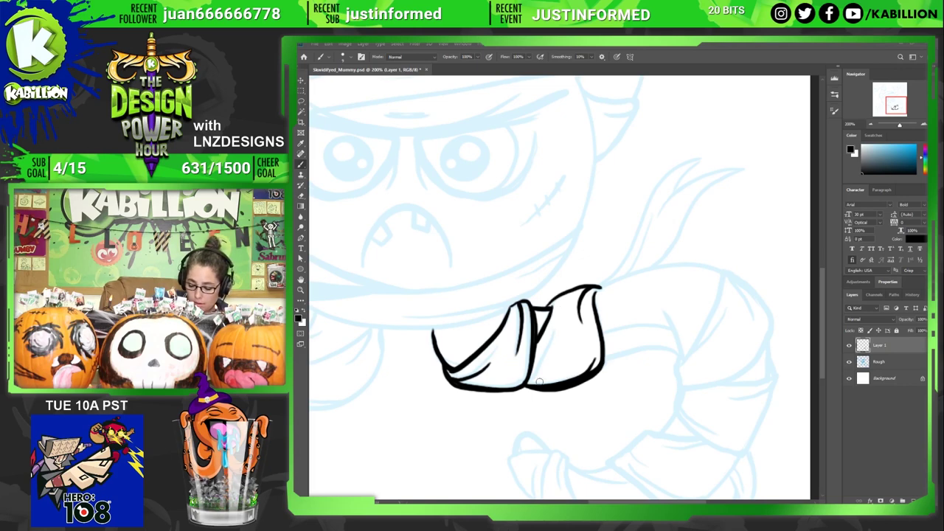
left_click_drag(560, 321, 536, 388)
- Ink the upper and lower edges of the tentacle section beyond the second band, with a curved crease at the inner bend
left_click_drag(693, 327, 622, 335)
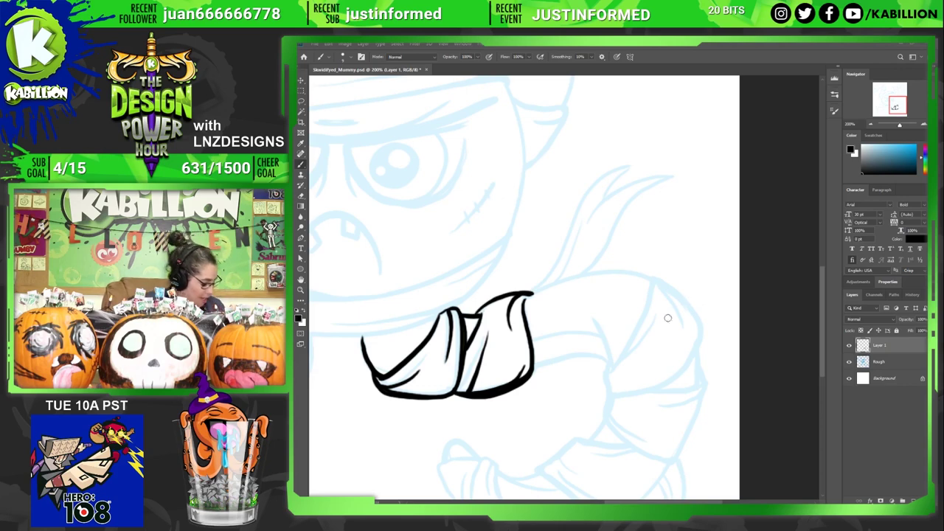
left_click_drag(588, 314, 480, 335)
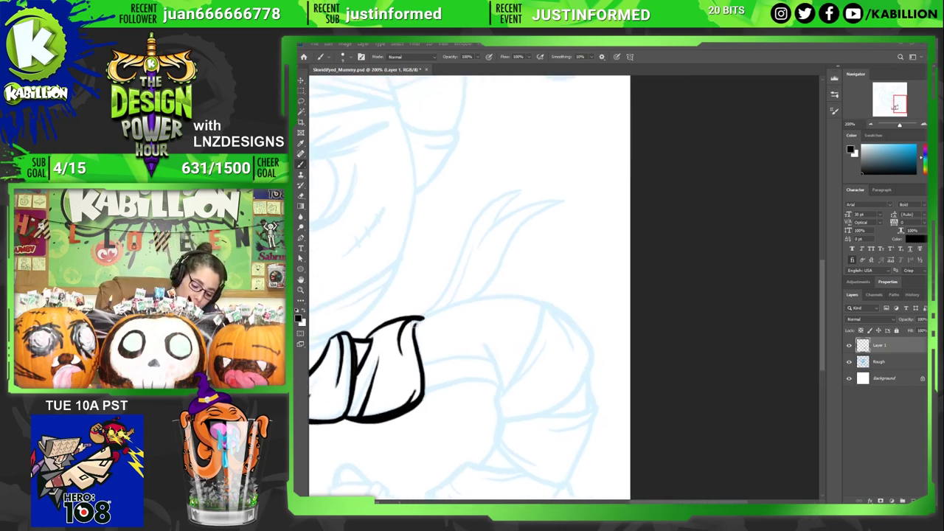
mouse_move(423, 319)
left_mouse_down()
mouse_move(515, 298)
mouse_move(539, 304)
left_mouse_up()
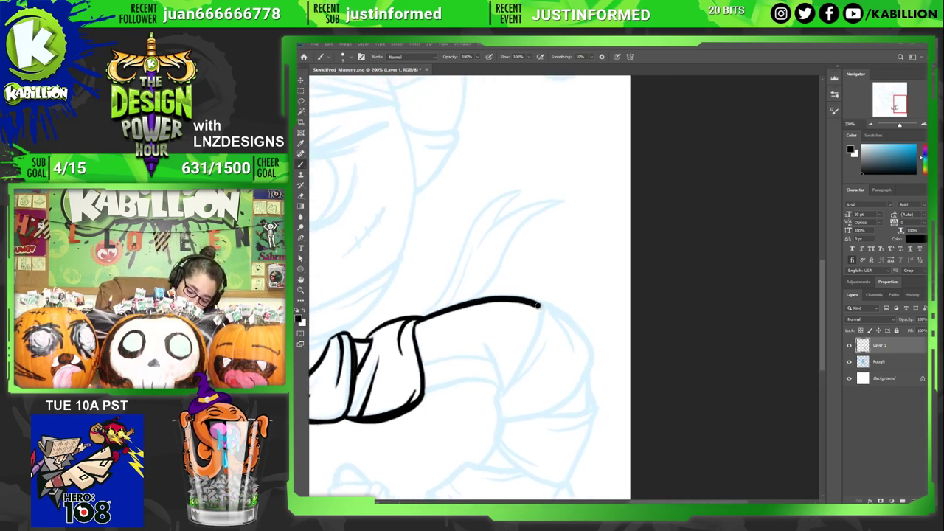
left_click_drag(423, 392, 472, 379)
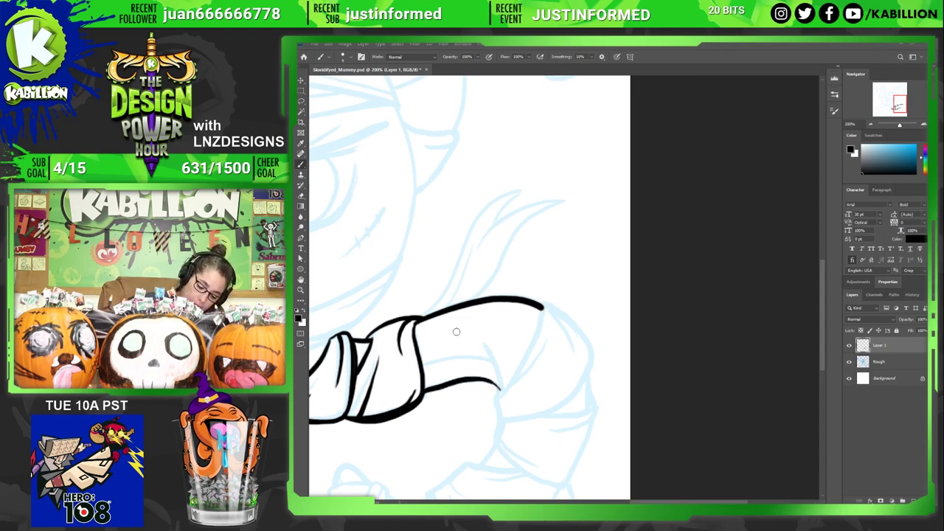
left_click_drag(490, 354, 501, 381)
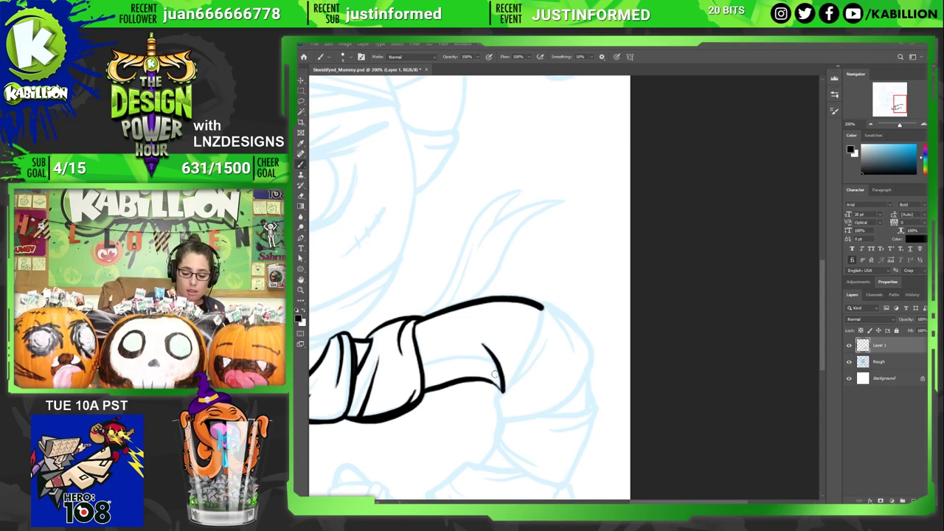
key("ctrl+z")
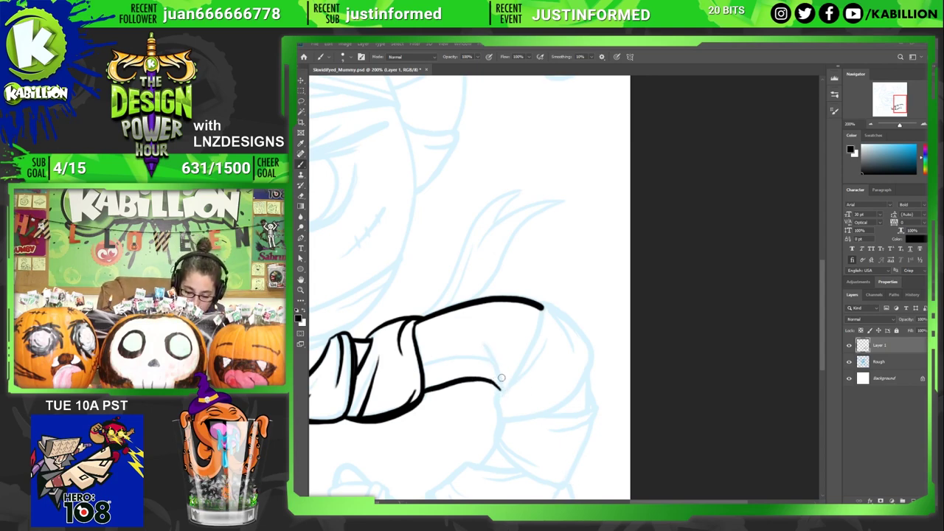
left_click_drag(484, 347, 500, 380)
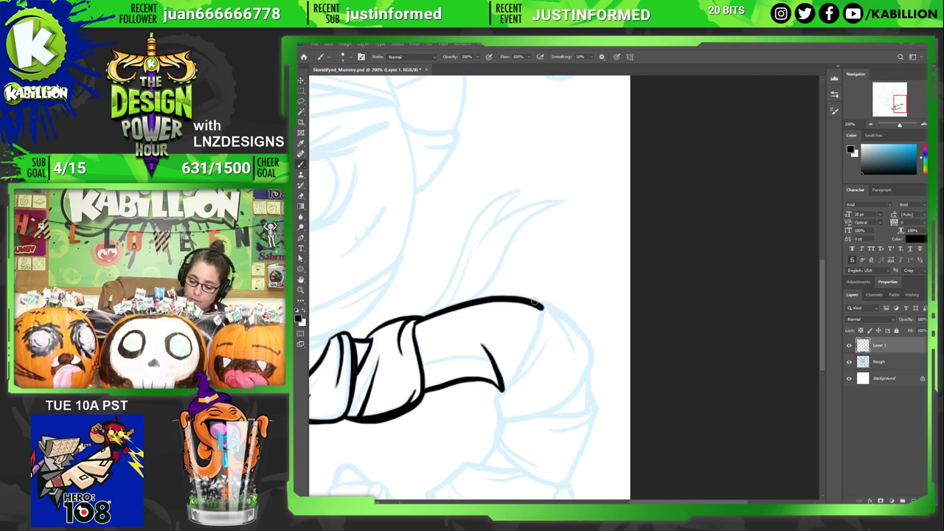
- Ink the outline of the band wrapping the tentacle's outer bend, including its diagonal edge against the previous section
mouse_move(544, 302)
left_mouse_down()
mouse_move(576, 319)
mouse_move(592, 352)
mouse_move(576, 392)
mouse_move(514, 421)
left_mouse_up()
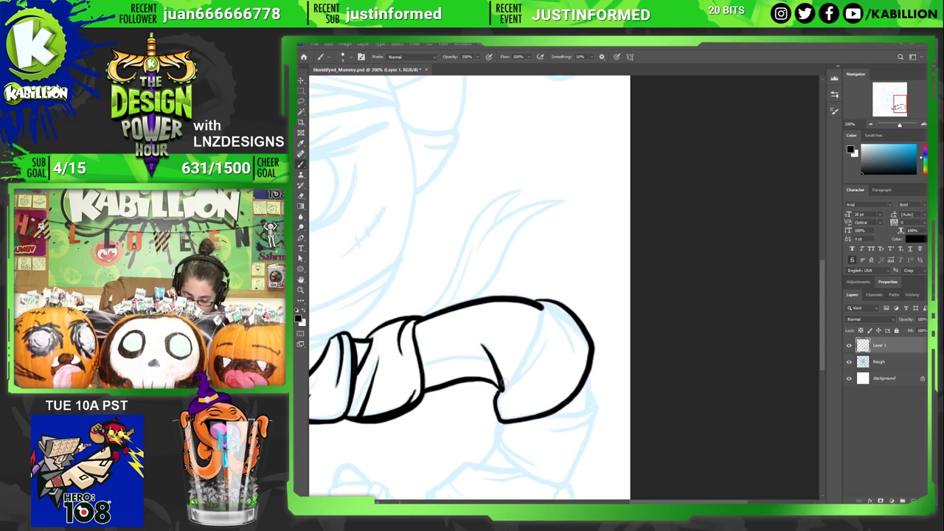
left_click_drag(507, 393, 523, 379)
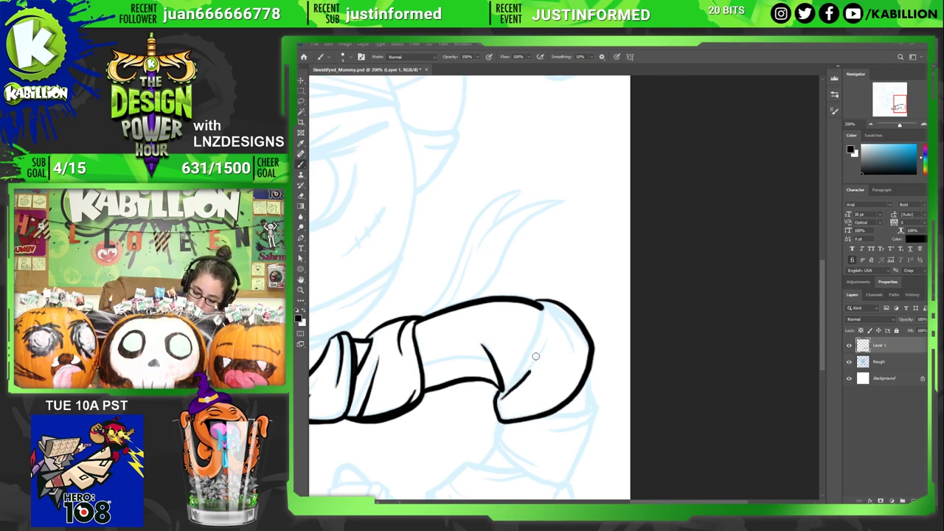
key("ctrl+z")
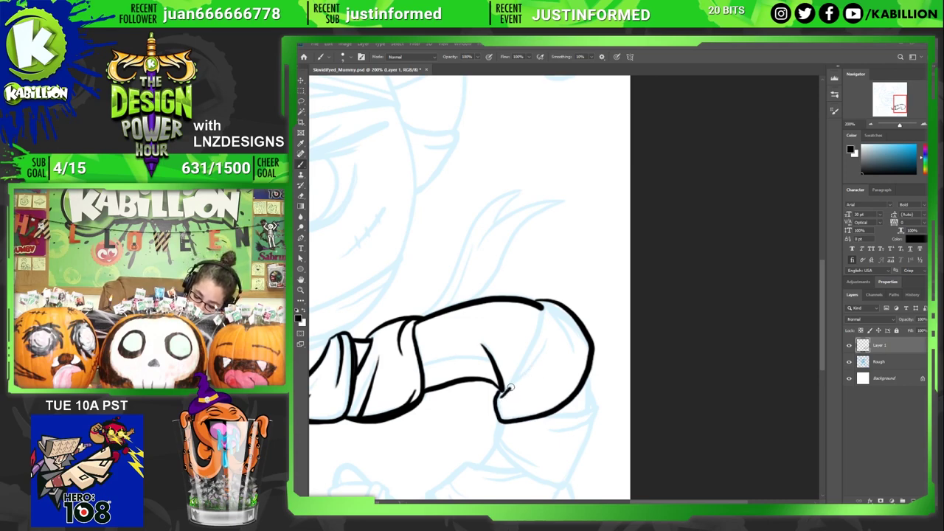
left_click_drag(509, 388, 546, 304)
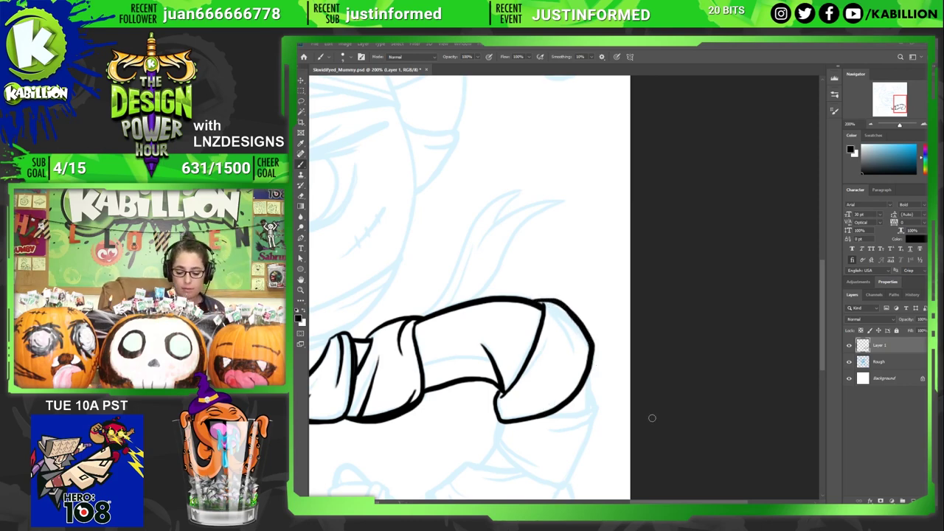
- Erase the excess thickness along the inner side of the second band's underside line on the lower-right tentacle
key("ctrl+minus")
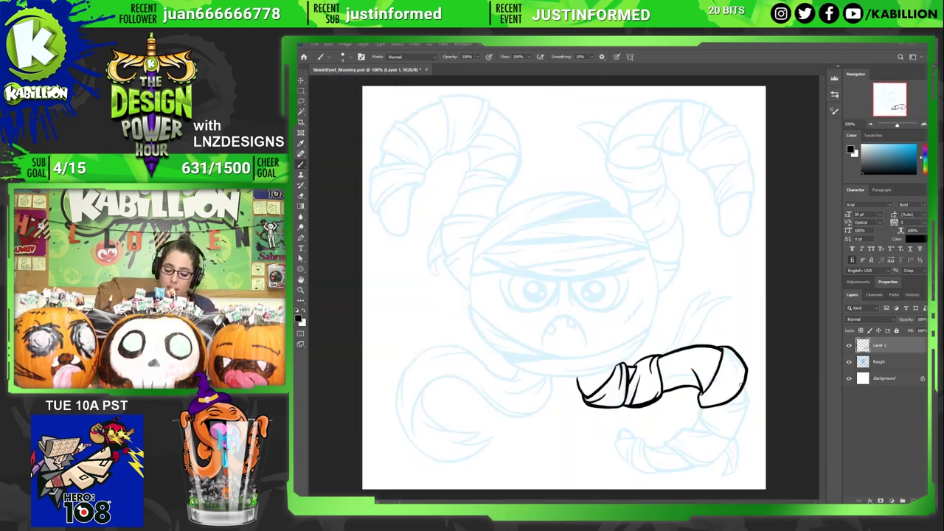
key("z")
left_click(677, 396)
left_click(678, 397)
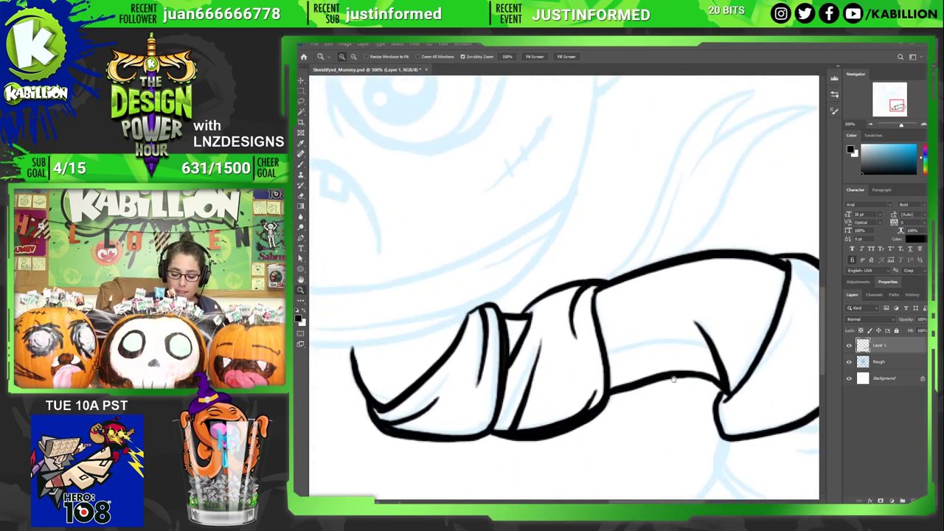
key("e")
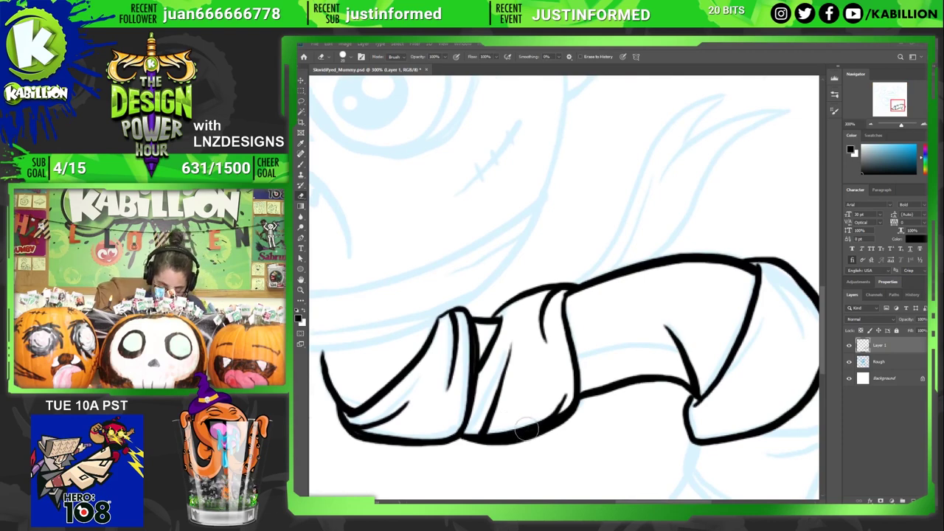
mouse_move(502, 428)
left_mouse_down()
mouse_move(493, 435)
mouse_move(547, 412)
left_mouse_up()
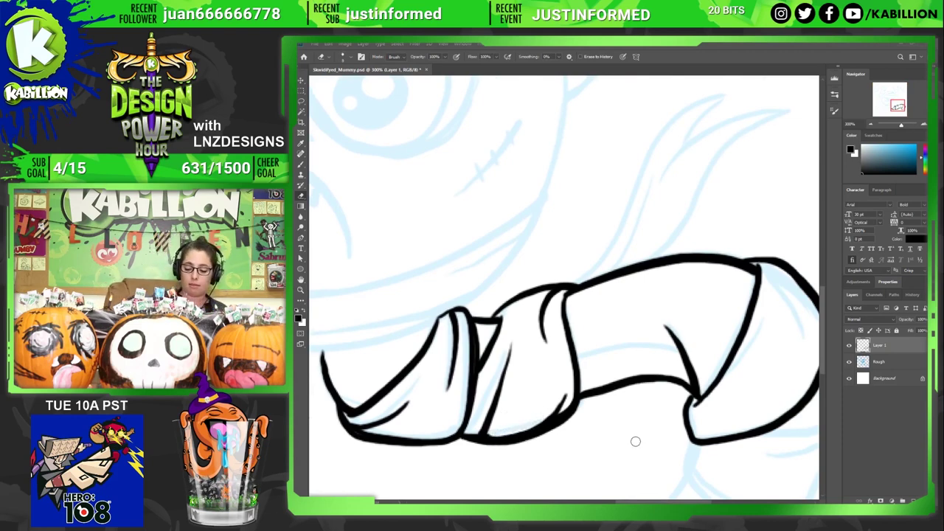
scroll(635, 441, "down", 2)
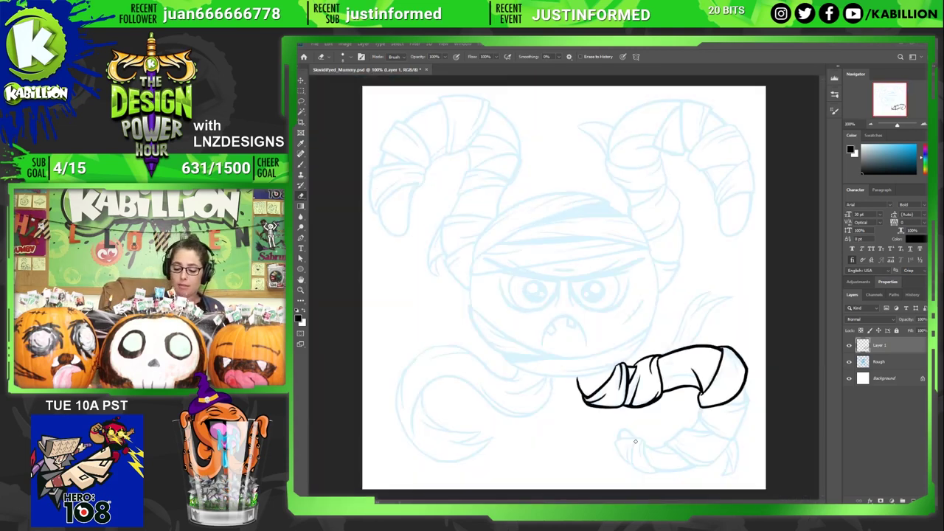
- Ink the short outer edge below the tentacle's outer bend and the outline of the next bandage band beneath it
key("z")
scroll(728, 411, "up", 3)
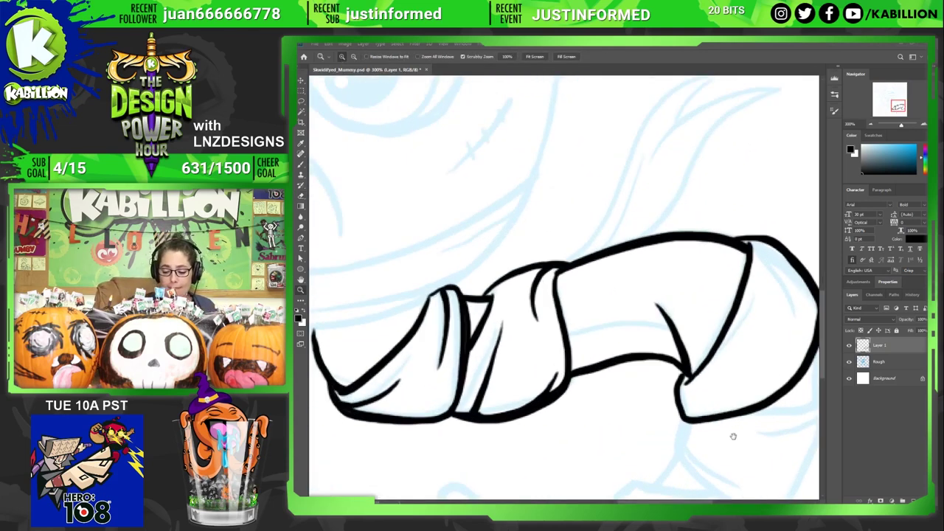
scroll(620, 380, "right", 2)
scroll(621, 380, "down", 1)
key("b")
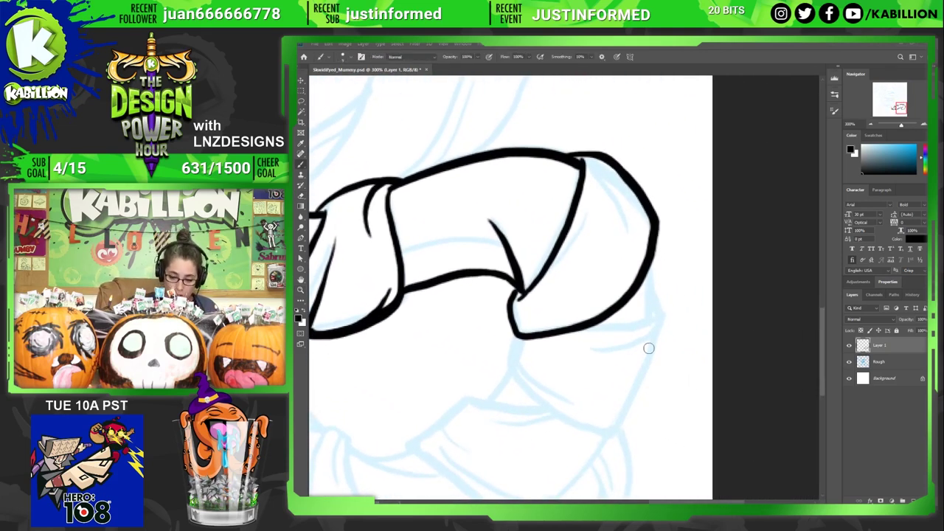
left_click_drag(650, 253, 645, 316)
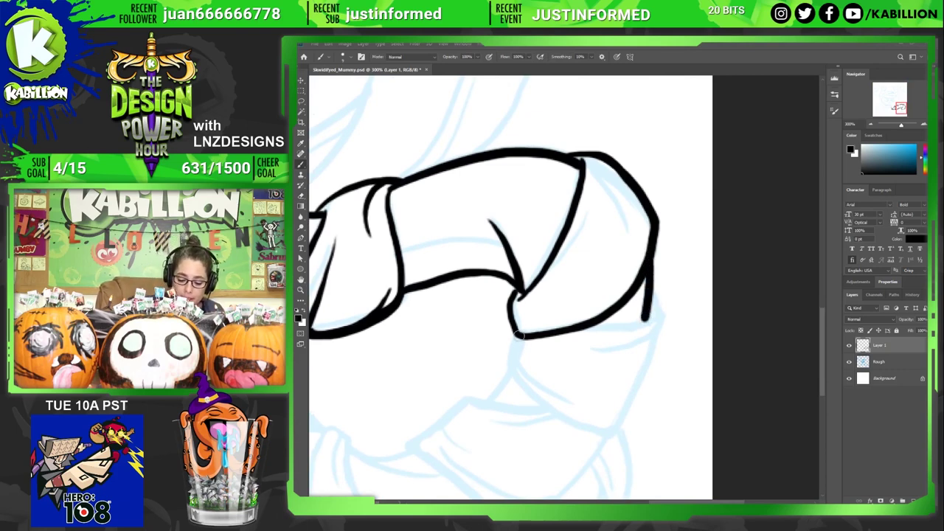
mouse_move(519, 336)
left_mouse_down()
mouse_move(511, 376)
mouse_move(528, 402)
mouse_move(613, 436)
mouse_move(653, 361)
mouse_move(648, 281)
left_mouse_up()
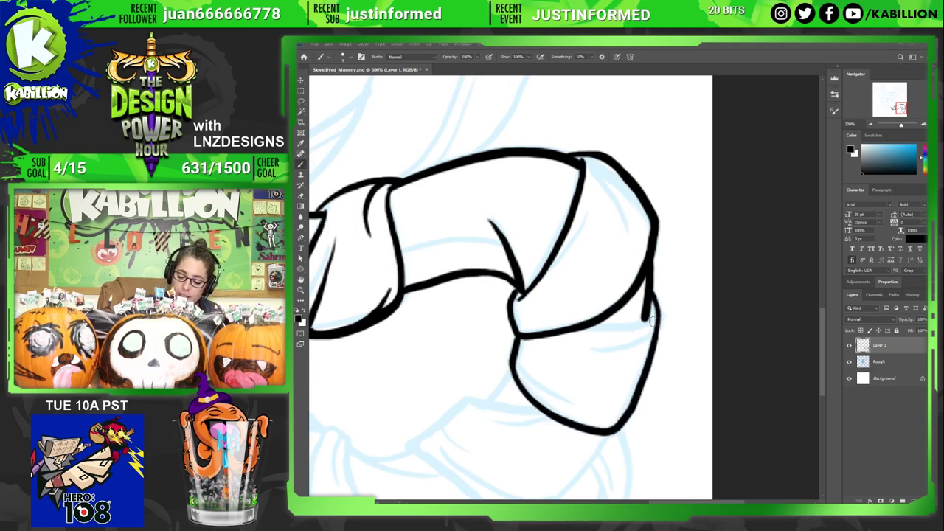
- Thicken the new band's outer edge, ink its upper rim up to the short bridging edge, and add crease lines inside it
mouse_move(650, 316)
left_mouse_down()
mouse_move(633, 325)
mouse_move(589, 320)
mouse_move(641, 342)
mouse_move(662, 321)
mouse_move(618, 432)
left_mouse_up()
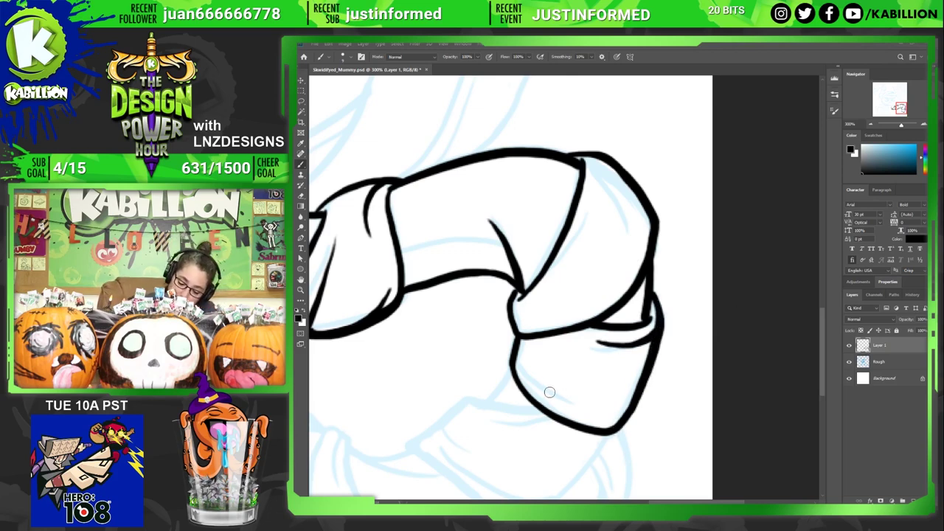
left_click_drag(577, 402, 516, 359)
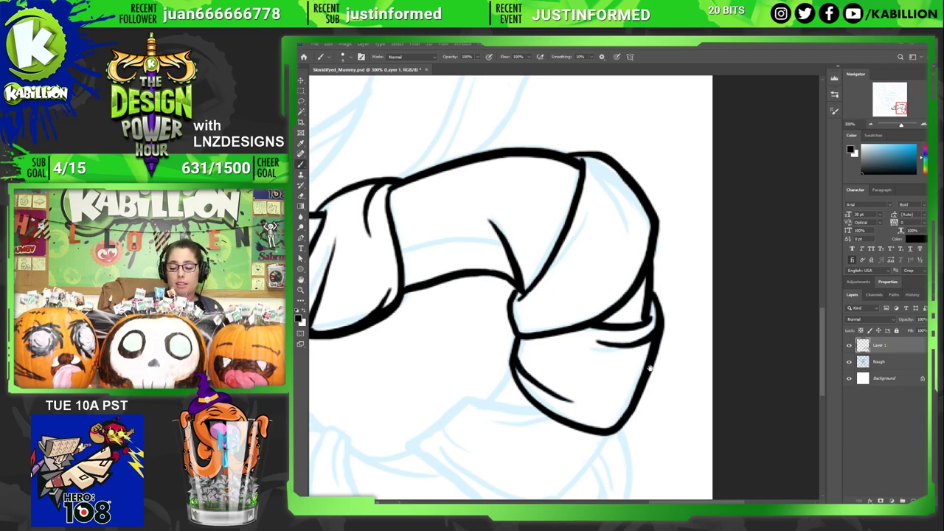
mouse_move(642, 452)
left_mouse_down()
mouse_move(679, 385)
mouse_move(713, 382)
left_mouse_up()
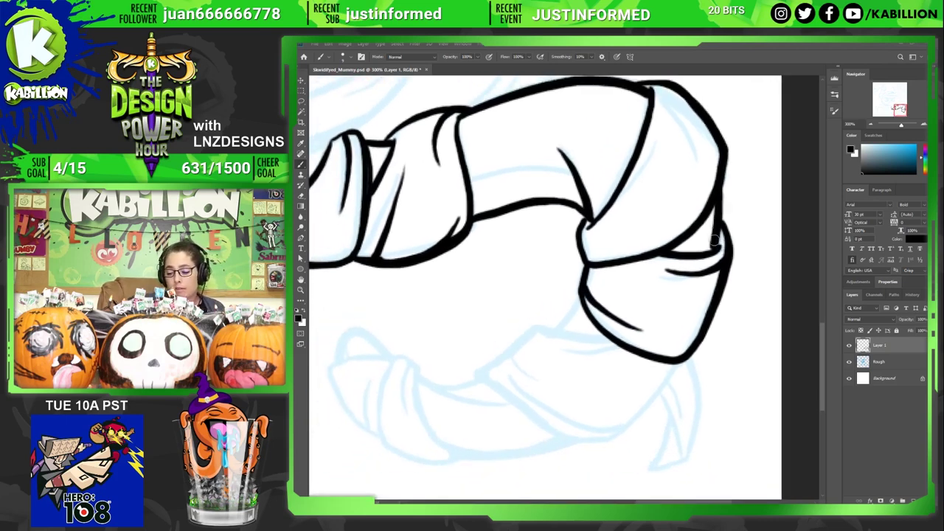
left_click_drag(715, 235, 713, 255)
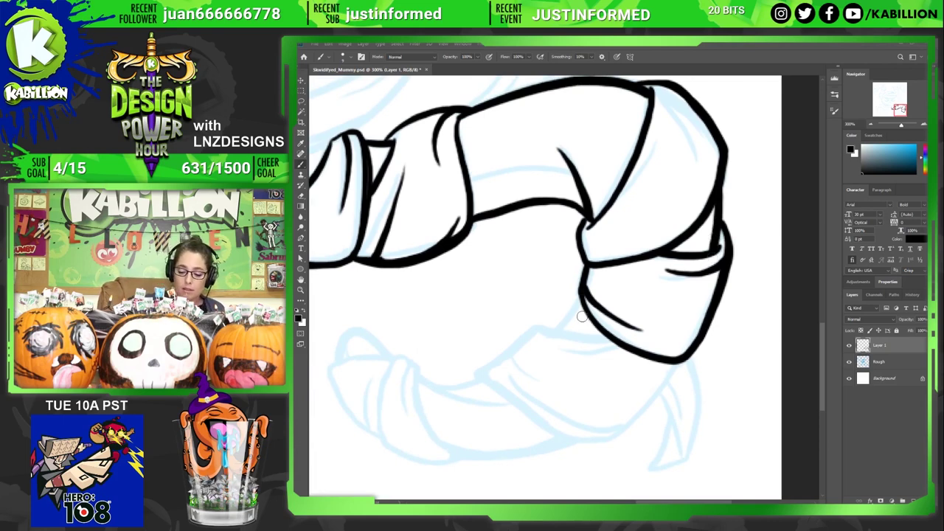
- Ink the short inner edge below that band and the full outline of the following wide band where the tentacle curls back
left_click_drag(581, 295, 561, 329)
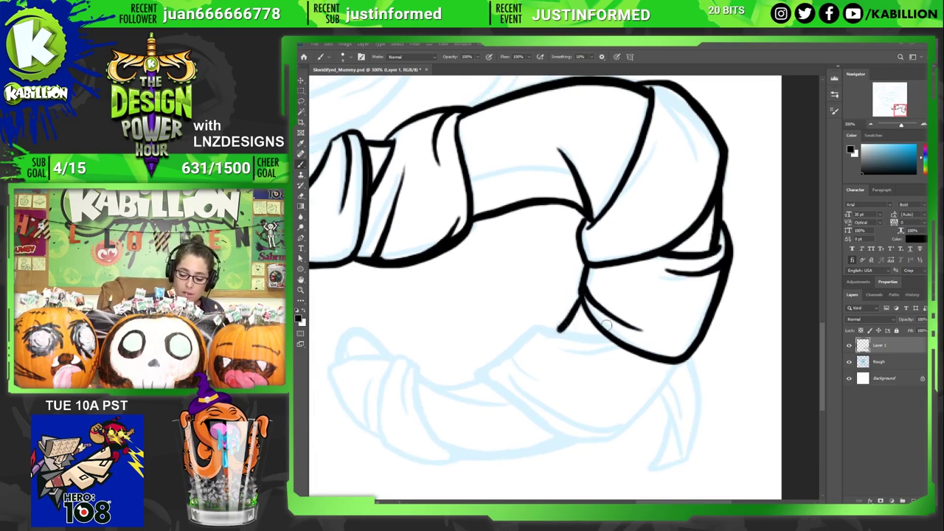
mouse_move(618, 342)
left_mouse_down()
mouse_move(539, 324)
mouse_move(483, 371)
mouse_move(557, 431)
mouse_move(607, 438)
left_mouse_up()
key("ctrl+z")
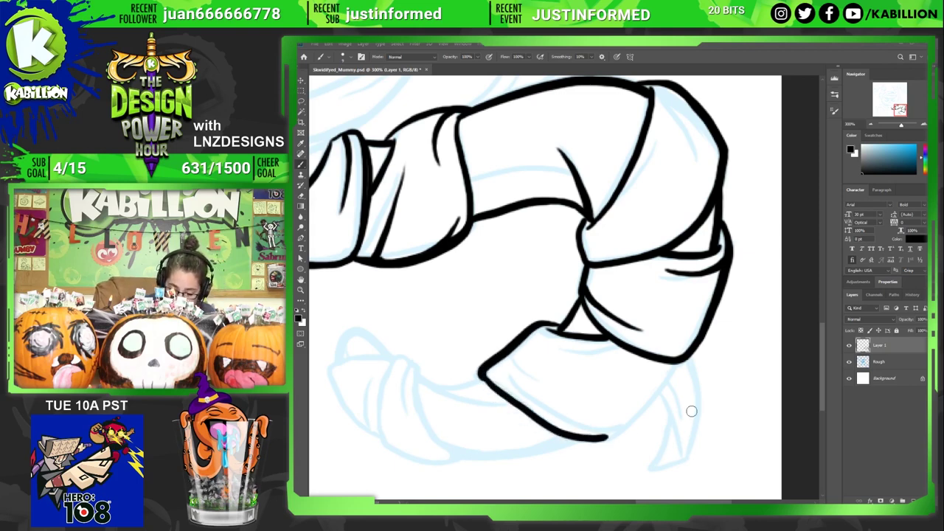
mouse_move(675, 366)
left_mouse_down()
mouse_move(636, 419)
mouse_move(586, 439)
left_mouse_up()
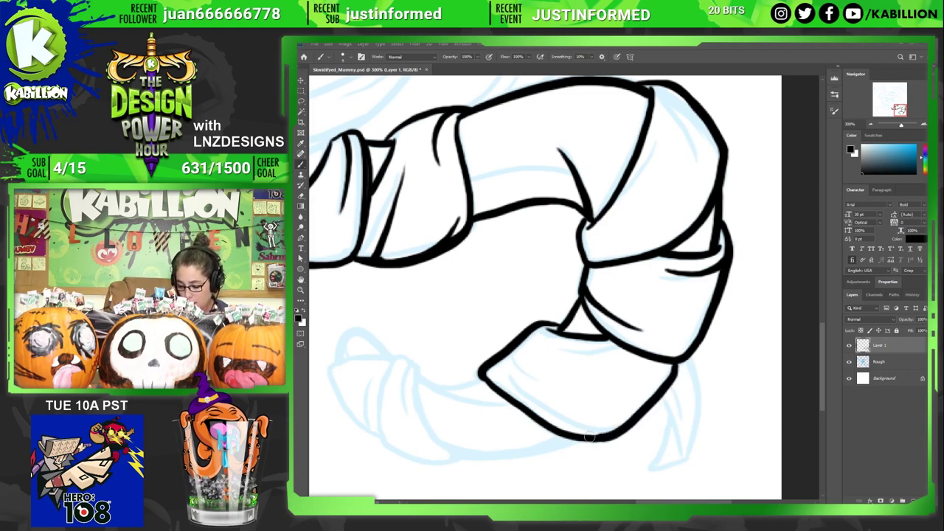
- Ink fold lines along the upper and lower edges of the wide bandage below the tentacle's bend
left_click_drag(558, 346, 638, 345)
left_click_drag(553, 340, 537, 325)
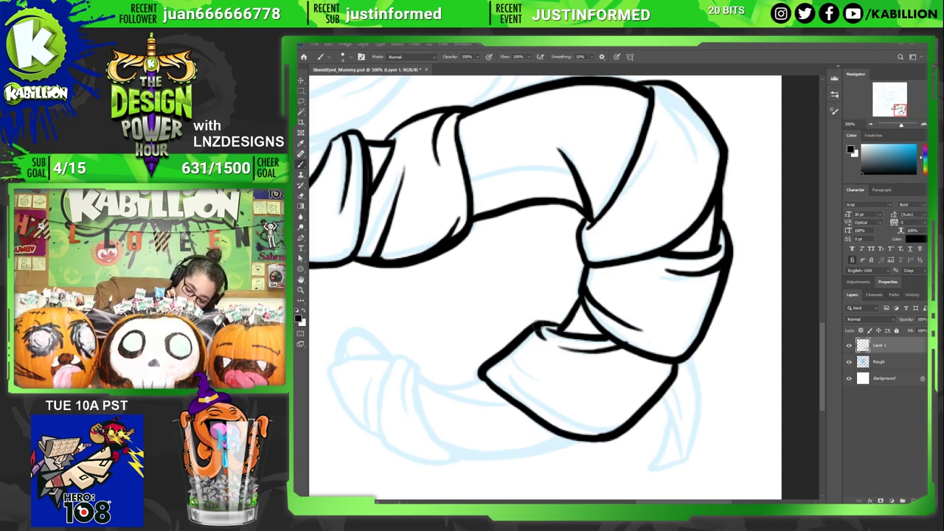
left_click_drag(533, 379, 506, 348)
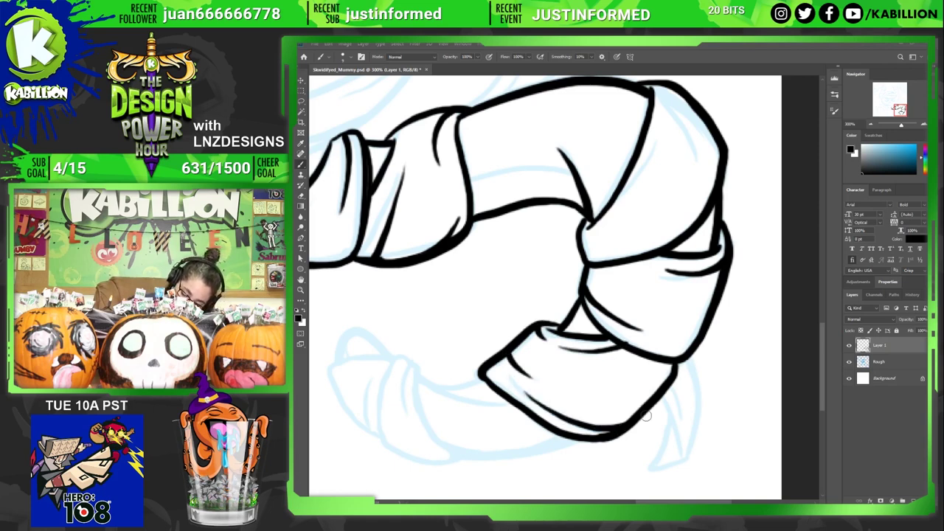
key("e")
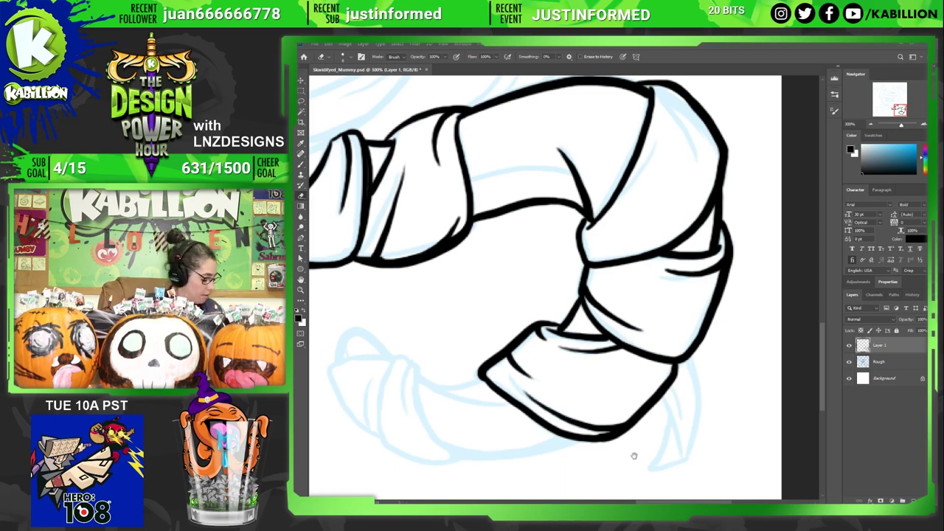
- Ink the loose bandage strip hanging beneath the tentacle's lower bend, following the blue rough sketch
left_click_drag(634, 456, 639, 436)
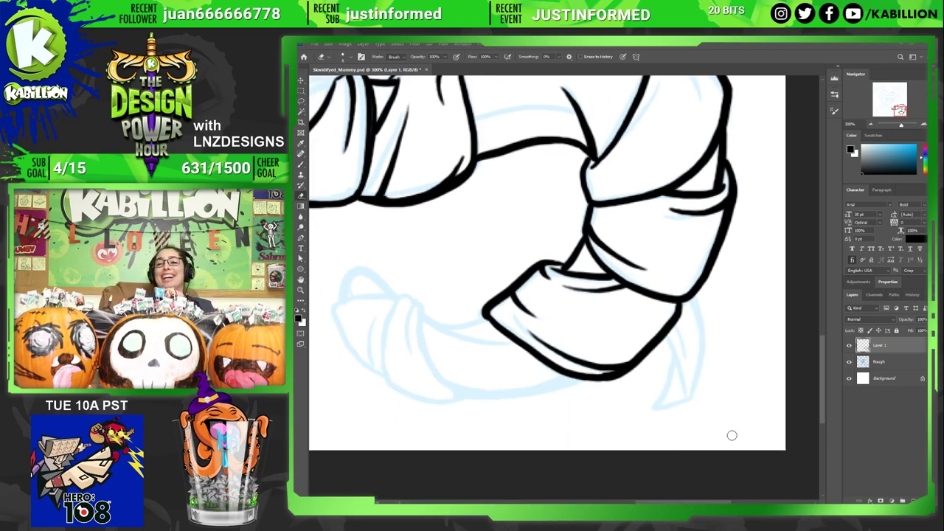
key("b")
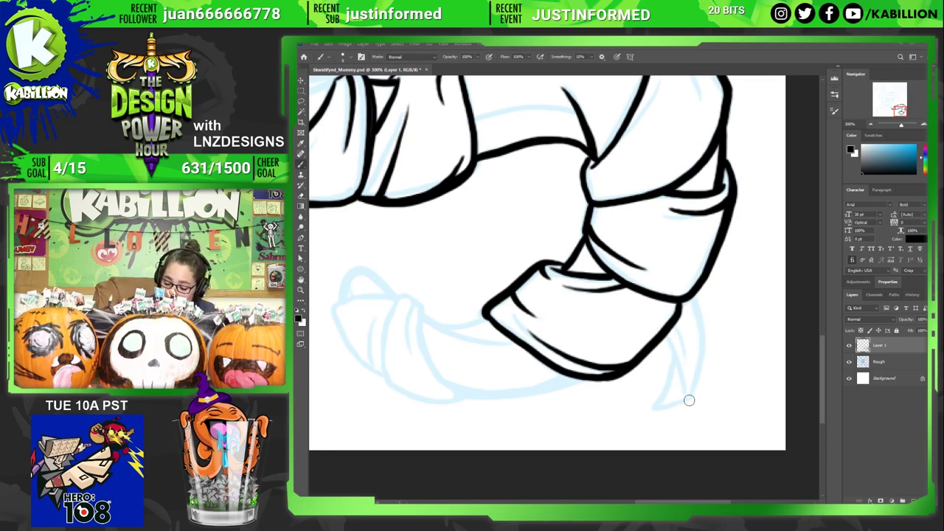
left_click_drag(685, 396, 666, 333)
mouse_move(694, 295)
left_mouse_down()
mouse_move(706, 347)
mouse_move(701, 388)
mouse_move(690, 402)
mouse_move(655, 408)
mouse_move(673, 348)
mouse_move(680, 351)
mouse_move(668, 319)
left_mouse_up()
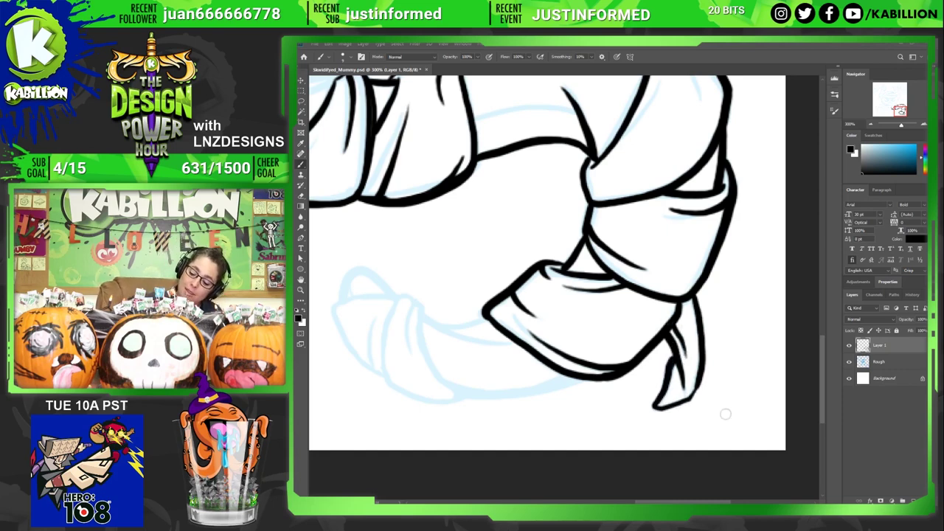
- Ink the inner edge of the tentacle's lower curve and a short fold line beside the wide bandage
key("ctrl+minus")
key("ctrl+minus")
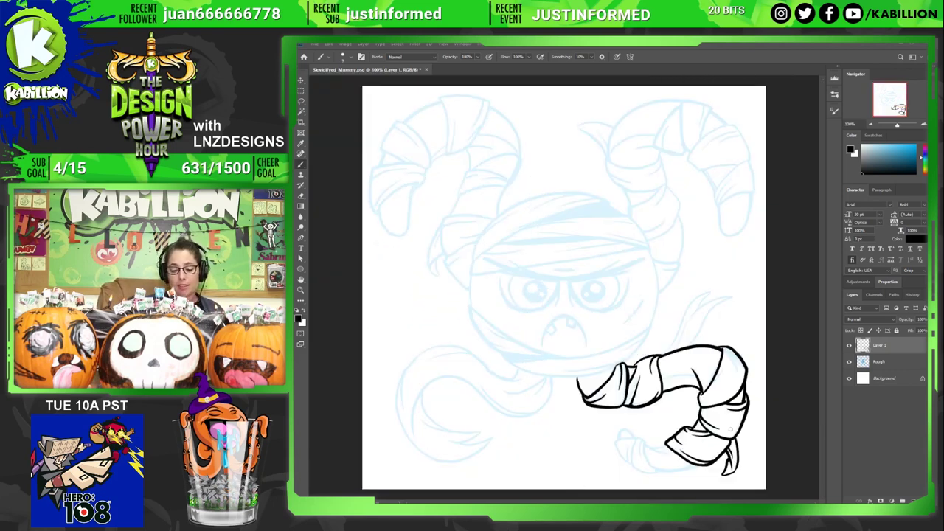
key("z")
left_click(692, 441)
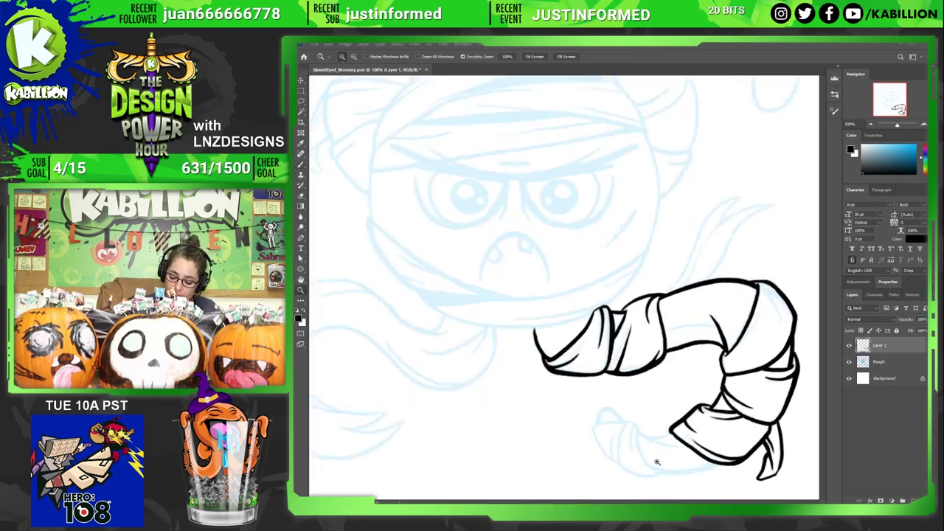
left_click(696, 432)
key("b")
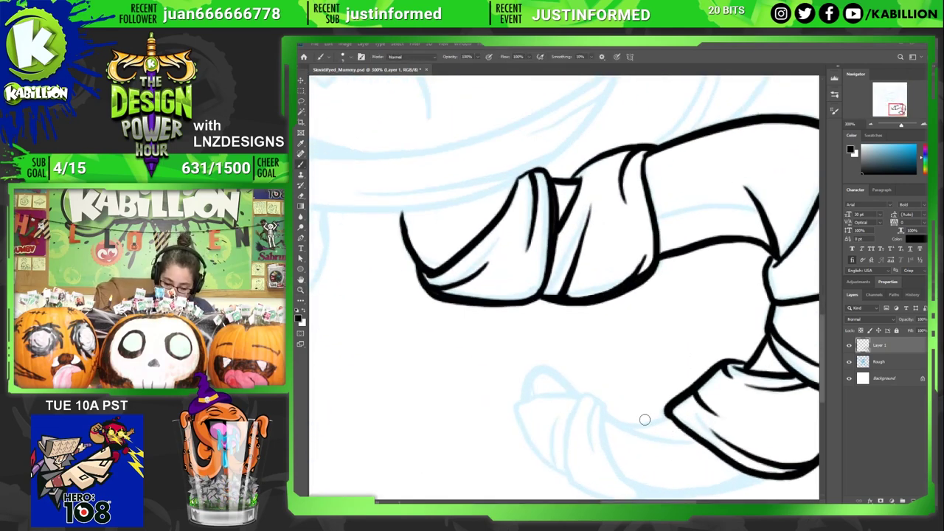
mouse_move(670, 443)
left_mouse_down()
mouse_move(621, 427)
mouse_move(563, 367)
mouse_move(609, 376)
left_mouse_up()
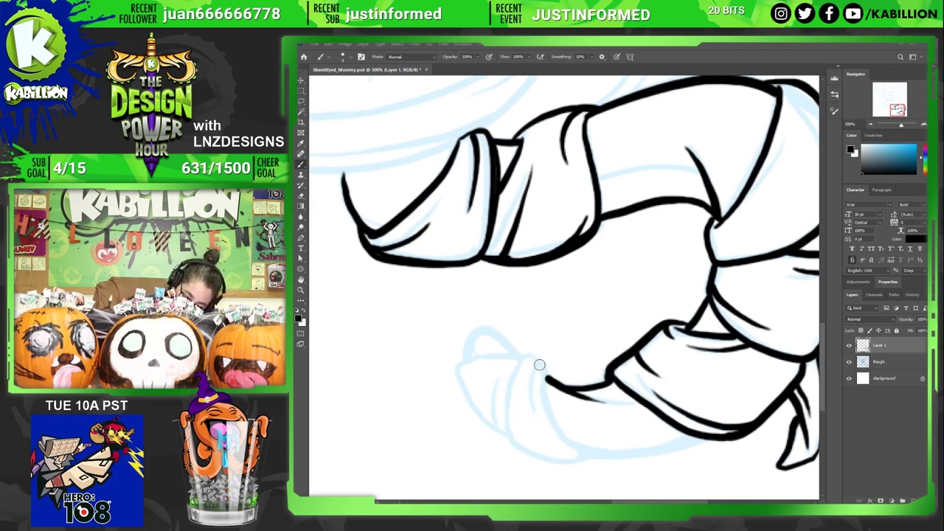
- Outline the overlapping pointed bandage near the tentacle's end and add its inner fold line
mouse_move(532, 407)
left_mouse_down()
mouse_move(544, 364)
mouse_move(552, 413)
mouse_move(600, 461)
left_mouse_up()
key("e")
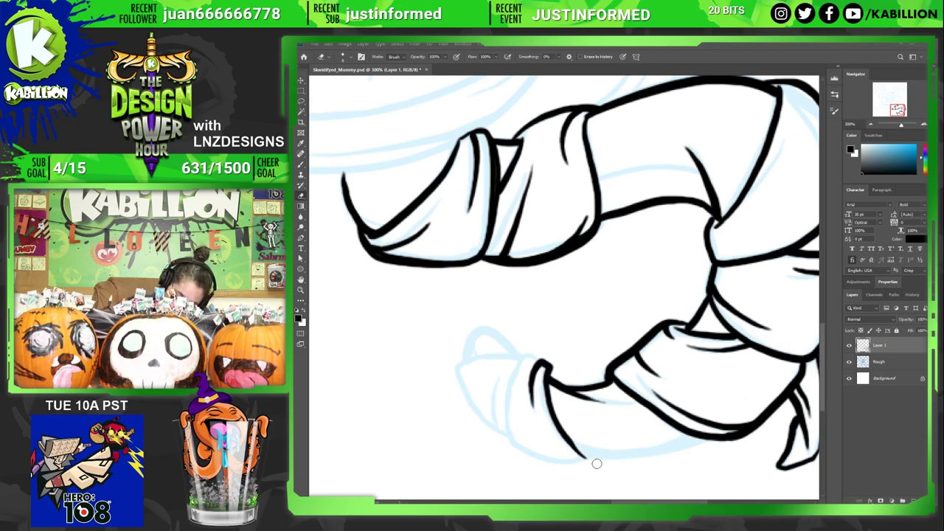
key("b")
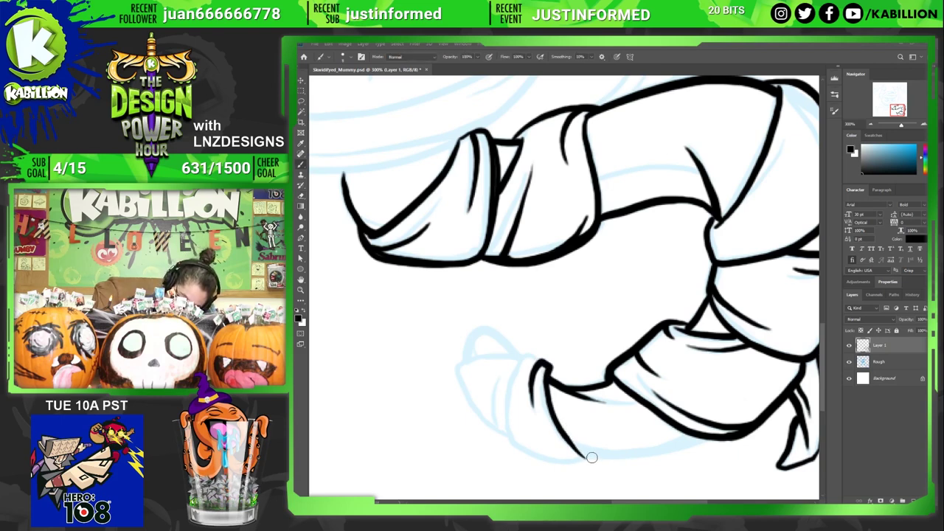
mouse_move(592, 458)
left_mouse_down()
mouse_move(567, 466)
mouse_move(514, 447)
mouse_move(505, 415)
mouse_move(516, 373)
mouse_move(531, 353)
mouse_move(547, 363)
left_mouse_up()
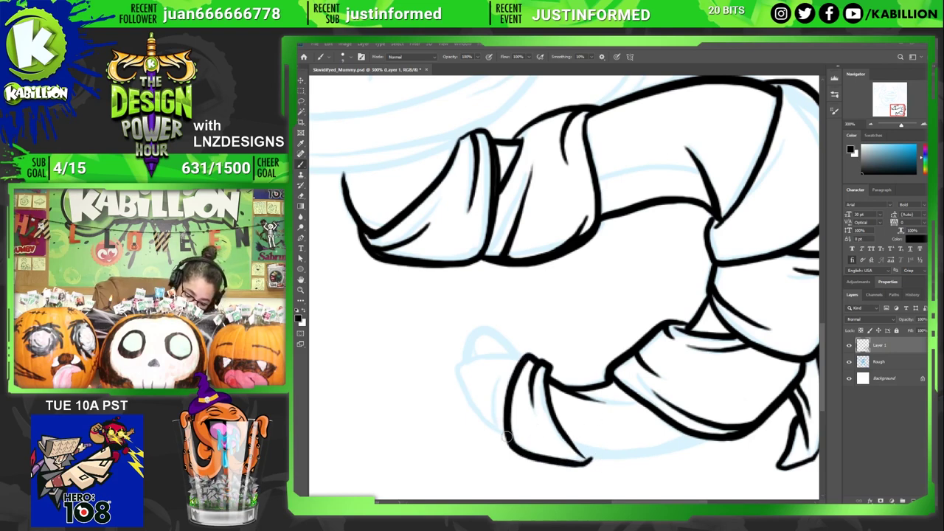
- Ink the final bandage at the tentacle's tip with its outer curve, upper edge and fold lines
mouse_move(509, 441)
left_mouse_down()
mouse_move(460, 386)
mouse_move(466, 353)
left_mouse_up()
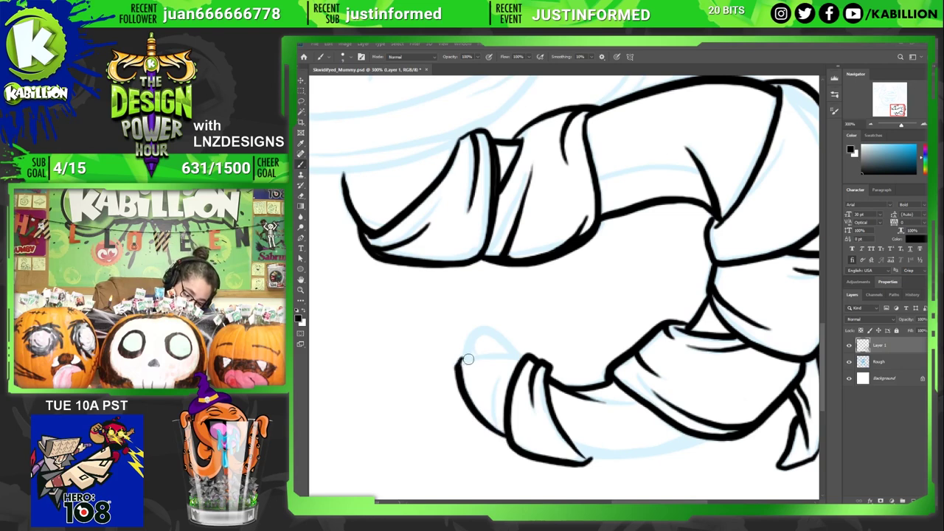
left_click_drag(459, 361, 528, 359)
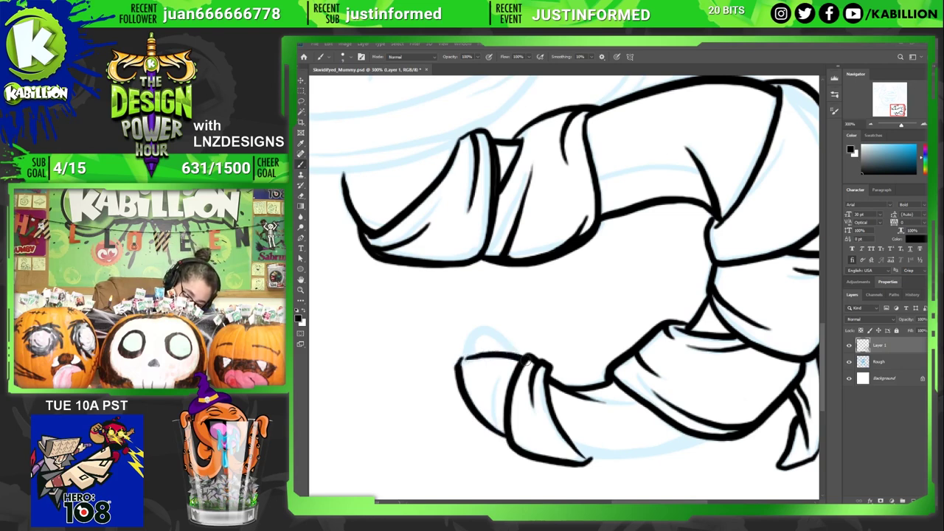
mouse_move(459, 362)
left_mouse_down()
mouse_move(482, 330)
mouse_move(524, 359)
mouse_move(492, 405)
mouse_move(507, 443)
mouse_move(649, 447)
mouse_move(579, 434)
mouse_move(494, 439)
mouse_move(387, 417)
mouse_move(506, 391)
left_mouse_up()
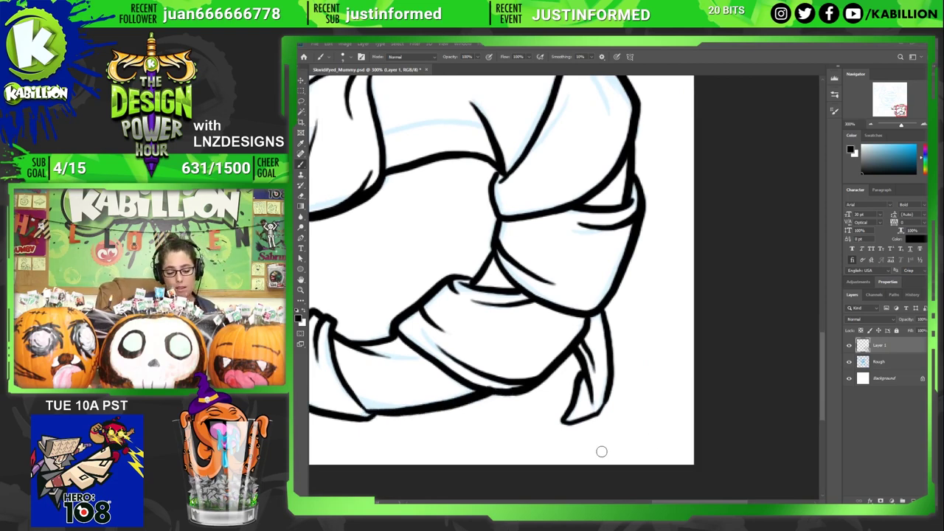
- Check the whole inked tentacle with the Rough layer hidden, and show the Rough layer again
key("ctrl+minus")
key("ctrl+minus")
key("ctrl+minus")
key("ctrl+minus")
key("ctrl+minus")
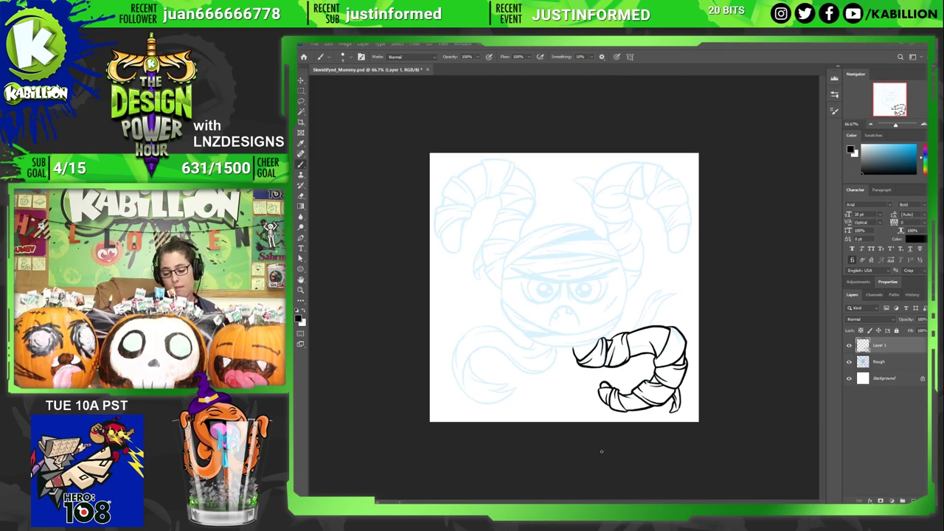
left_click(848, 362)
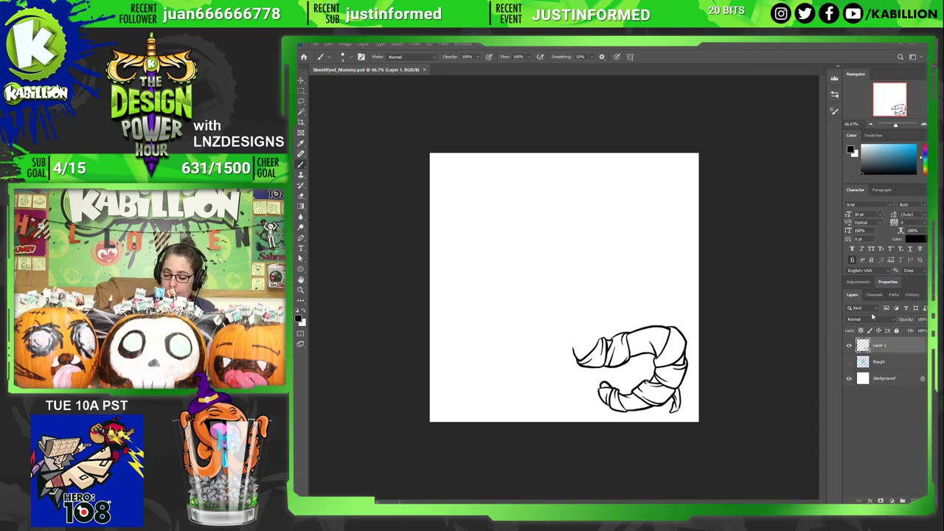
left_click(849, 362)
- Ink a thin contour line across the tentacle's upper section and add fold lines to its lower section
key("z")
mouse_move(649, 352)
left_mouse_down()
mouse_move(694, 352)
mouse_move(652, 373)
left_mouse_up()
key("b")
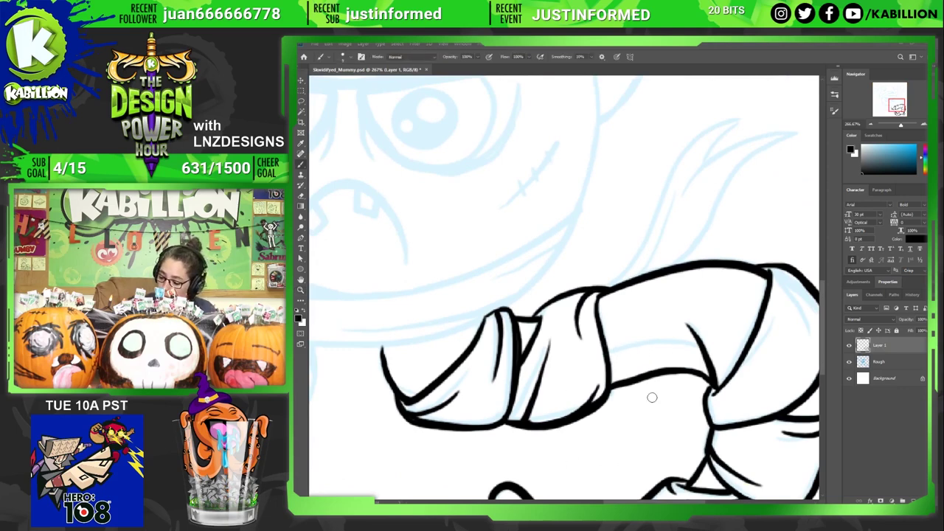
mouse_move(605, 352)
left_mouse_down()
mouse_move(668, 345)
mouse_move(714, 354)
left_mouse_up()
key("ctrl+z")
left_click_drag(602, 352, 705, 344)
key("ctrl+z")
mouse_move(605, 352)
left_mouse_down()
mouse_move(684, 342)
mouse_move(710, 354)
left_mouse_up()
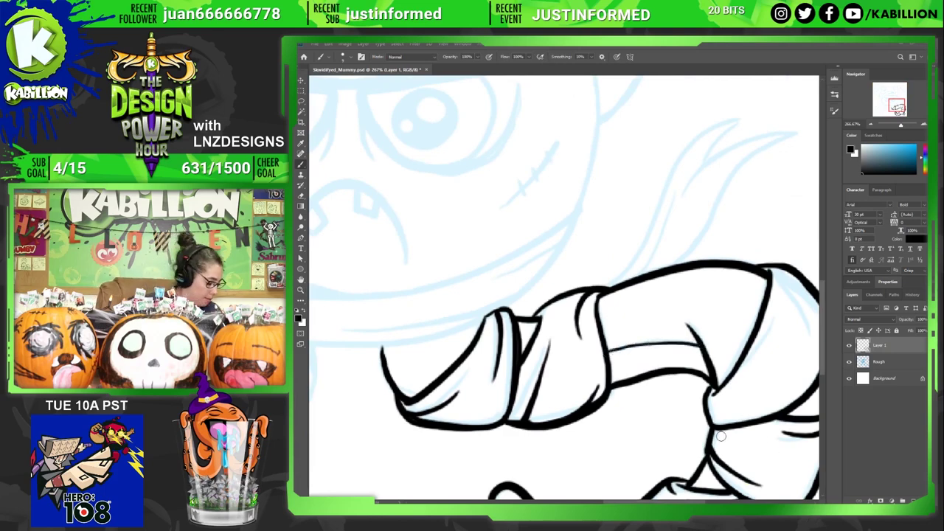
mouse_move(659, 409)
left_mouse_down()
mouse_move(648, 385)
mouse_move(652, 333)
left_mouse_up()
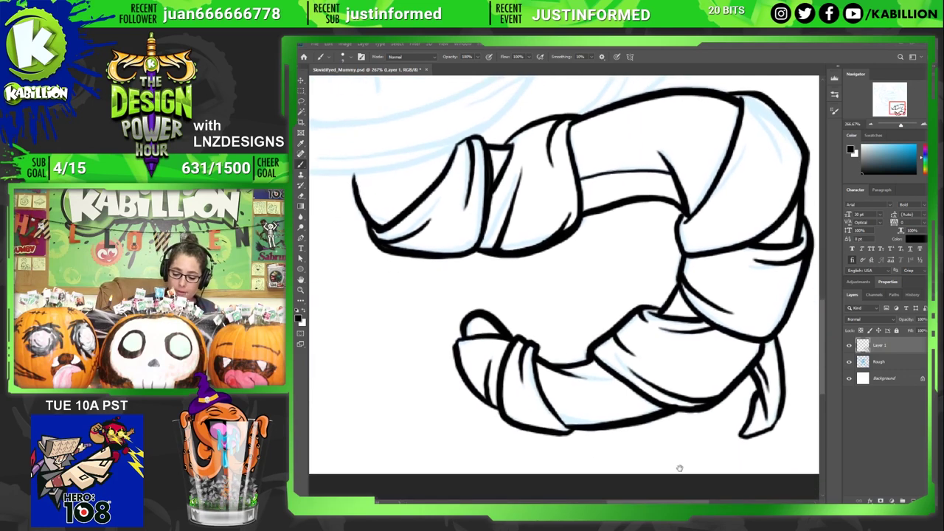
left_click_drag(559, 360, 636, 367)
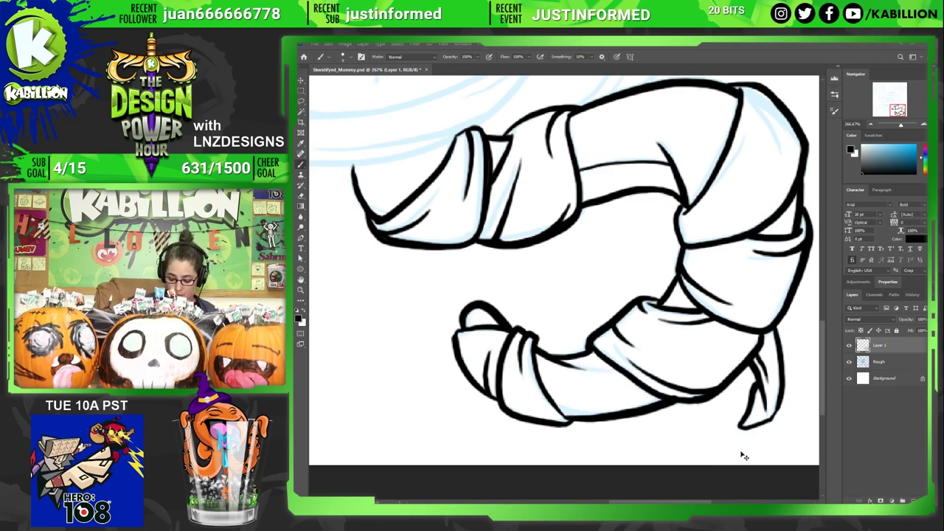
- Toggle the Rough layer's visibility off and on to review the added fold lines across the full drawing
key("ctrl+minus")
key("ctrl+minus")
key("ctrl+minus")
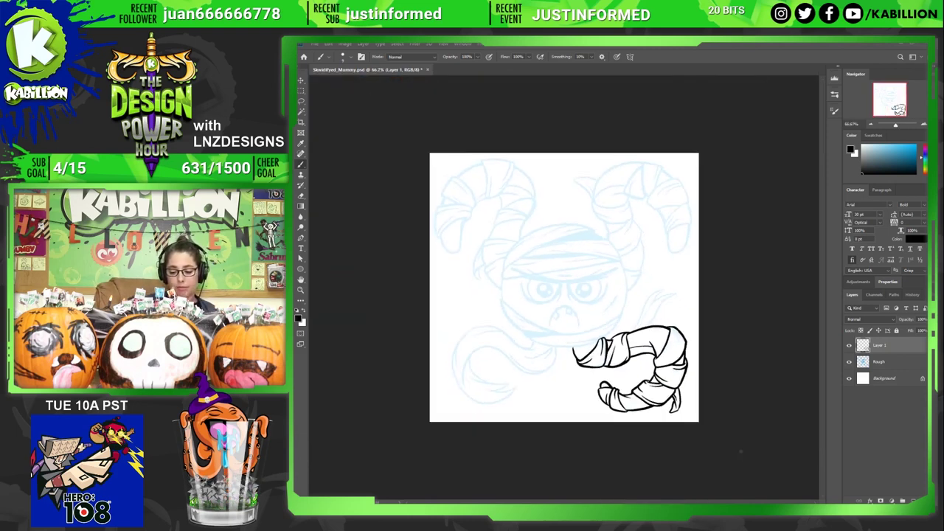
left_click(849, 361)
left_click(850, 362)
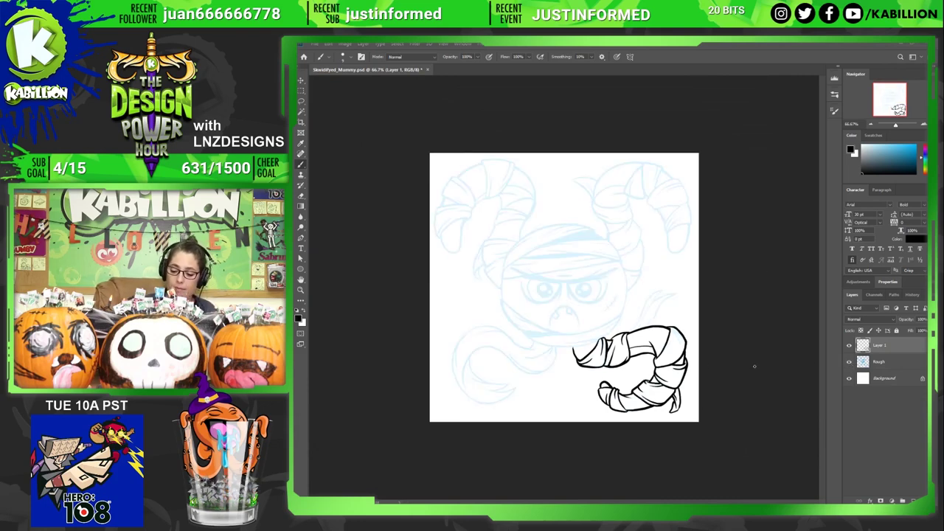
- Ink the forked loose bandage tail rising above the tentacle, including its split tips and inner fold lines
key("z")
mouse_move(754, 365)
left_mouse_down()
mouse_move(723, 312)
mouse_move(685, 312)
mouse_move(695, 361)
mouse_move(689, 417)
mouse_move(668, 396)
left_mouse_up()
key("b")
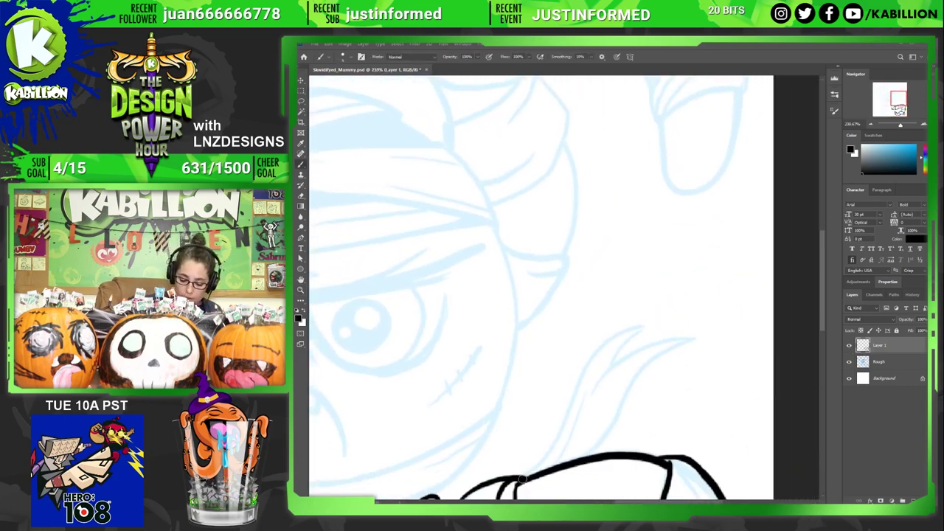
mouse_move(522, 478)
left_mouse_down()
mouse_move(539, 466)
mouse_move(588, 360)
mouse_move(642, 328)
left_mouse_up()
mouse_move(596, 388)
left_mouse_down()
mouse_move(651, 347)
mouse_move(680, 346)
mouse_move(644, 367)
mouse_move(579, 462)
left_mouse_up()
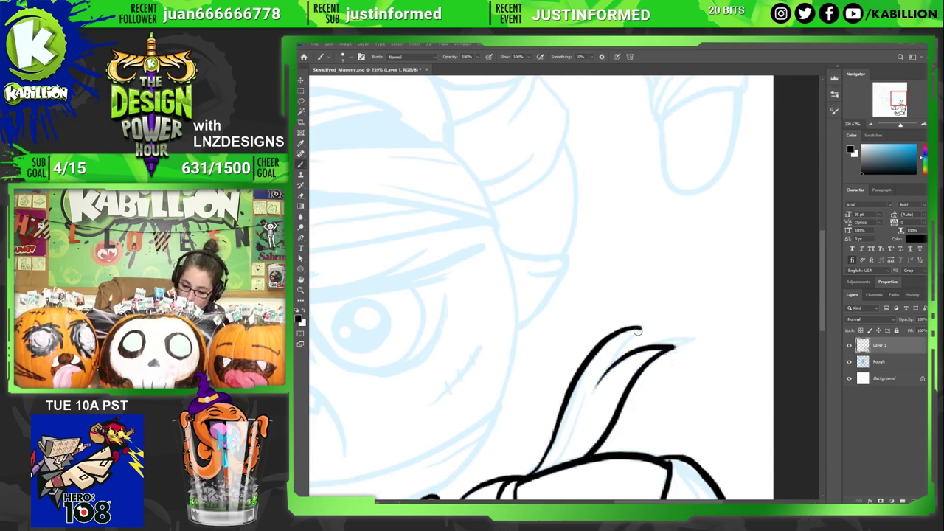
mouse_move(641, 329)
left_mouse_down()
mouse_move(544, 477)
mouse_move(572, 456)
mouse_move(524, 478)
mouse_move(566, 390)
left_mouse_up()
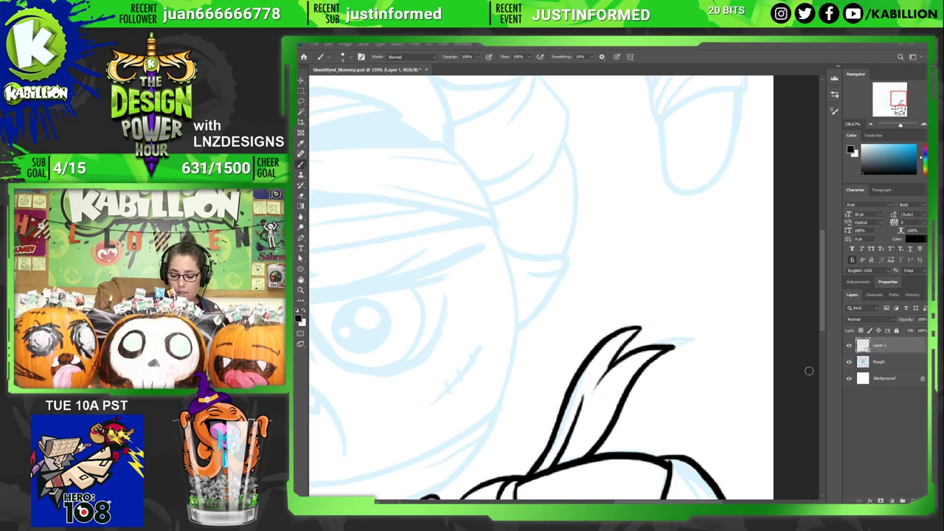
- Toggle Layer 1 and the Rough layer to compare the inked tentacle and bandage tail with the sketch
left_click(850, 346)
key("ctrl+0")
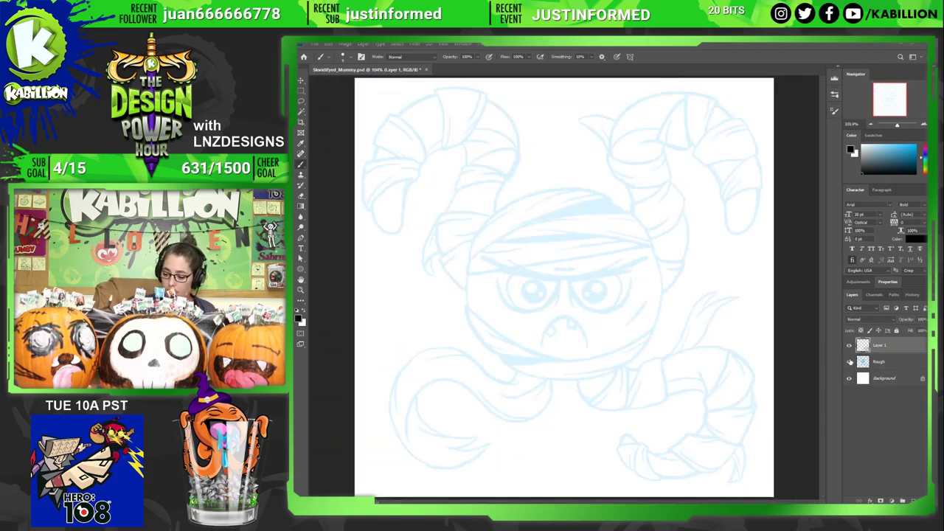
left_click(849, 345)
left_click(850, 361)
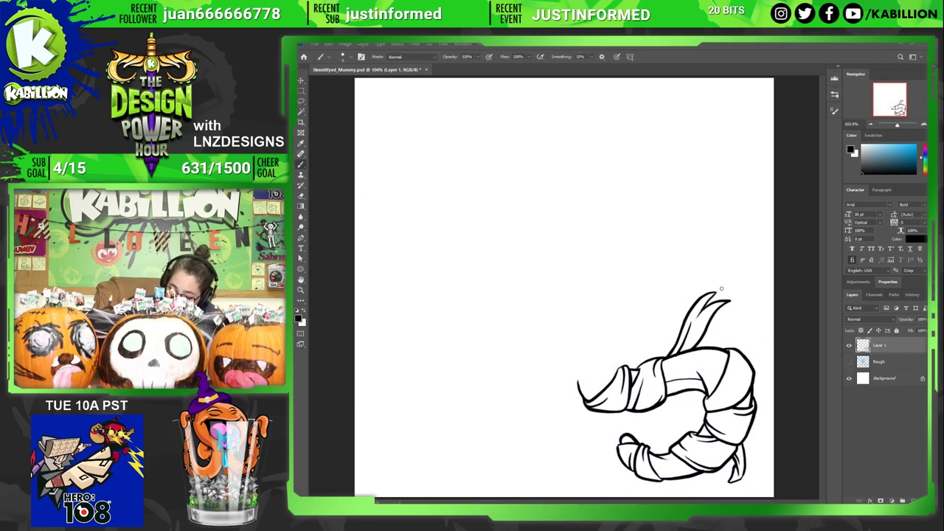
key("ctrl+comma")
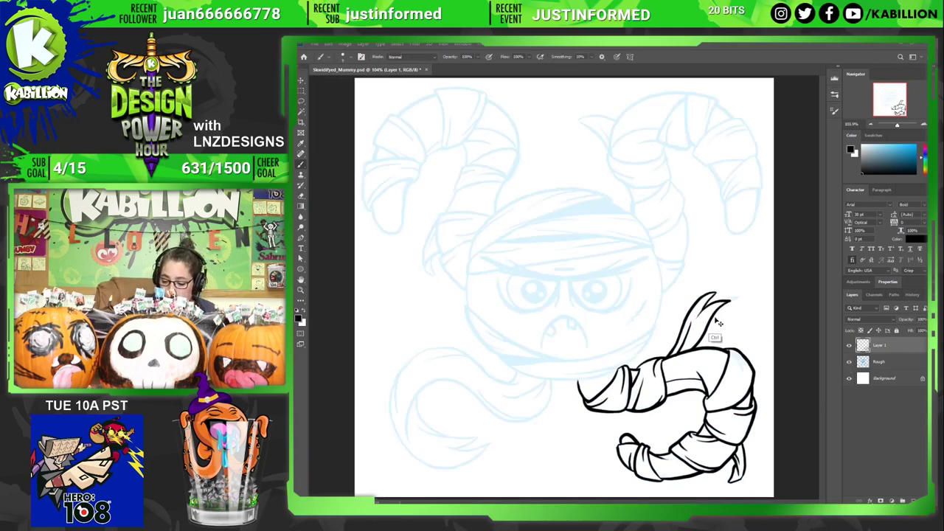
key("ctrl+comma")
key("ctrl+comma")
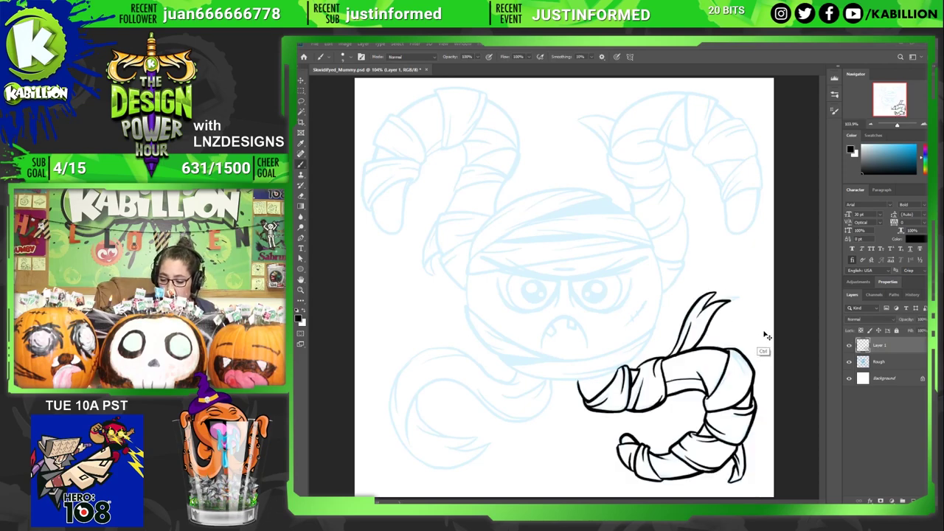
key("ctrl+shift+z")
key("ctrl+shift+z")
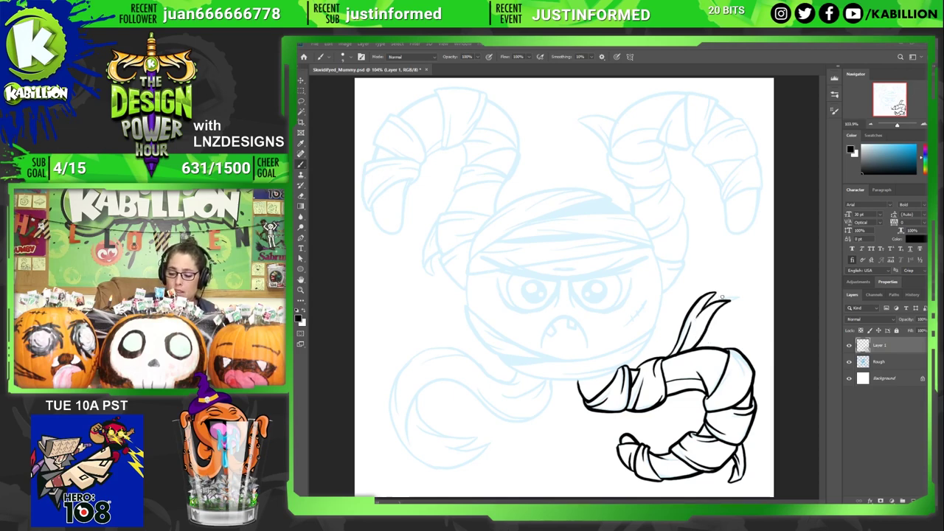
- Hide the Rough layer and examine the forked bandage tail's line art up close and at full-canvas view
left_click(849, 362)
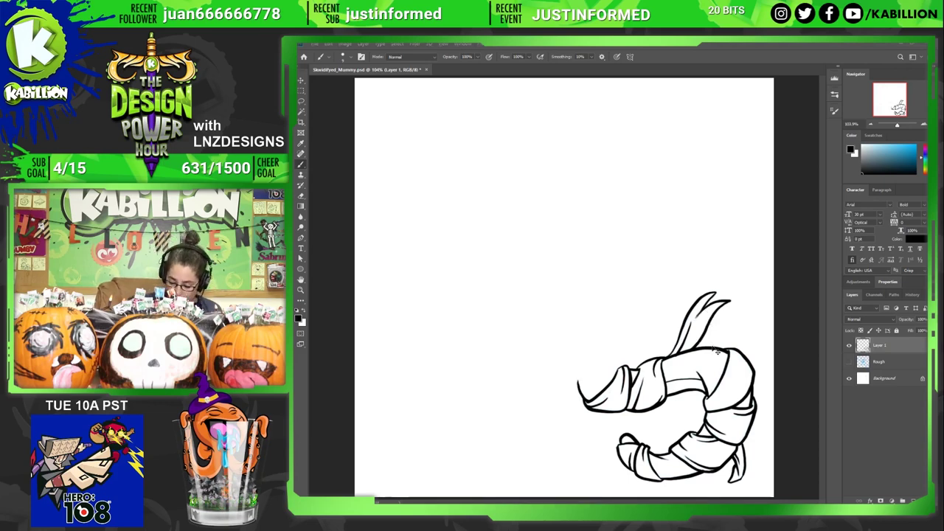
key("ctrl+1")
key("ctrl+plus")
mouse_move(711, 344)
left_mouse_down()
mouse_move(668, 368)
mouse_move(491, 317)
mouse_move(636, 285)
left_mouse_up()
key("e")
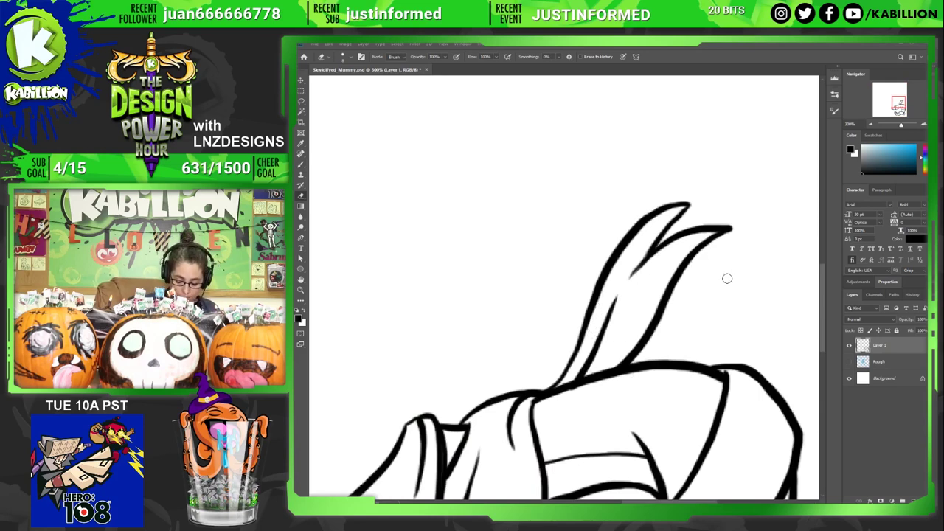
key("ctrl+0")
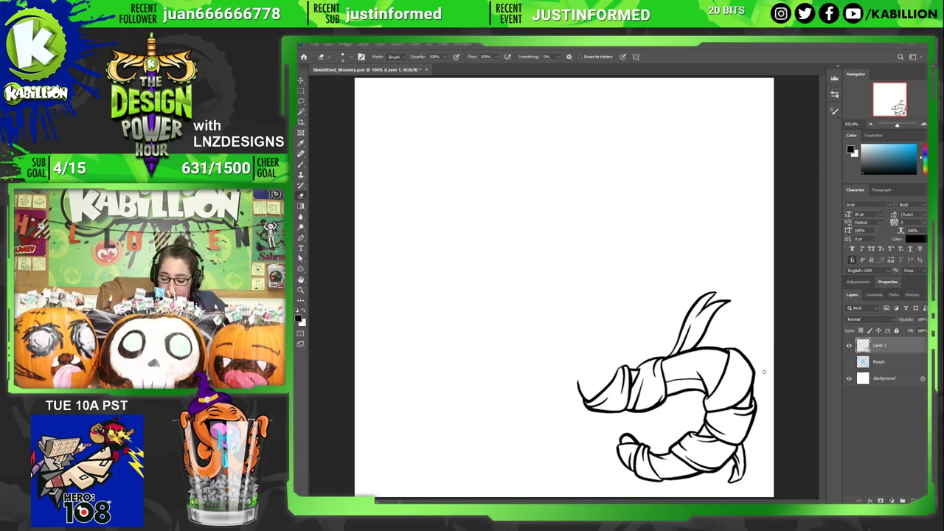
- Show the Rough layer and ink the lowest bandage wrap and outer edge of the upper-right tentacle beside the head
left_click(850, 362)
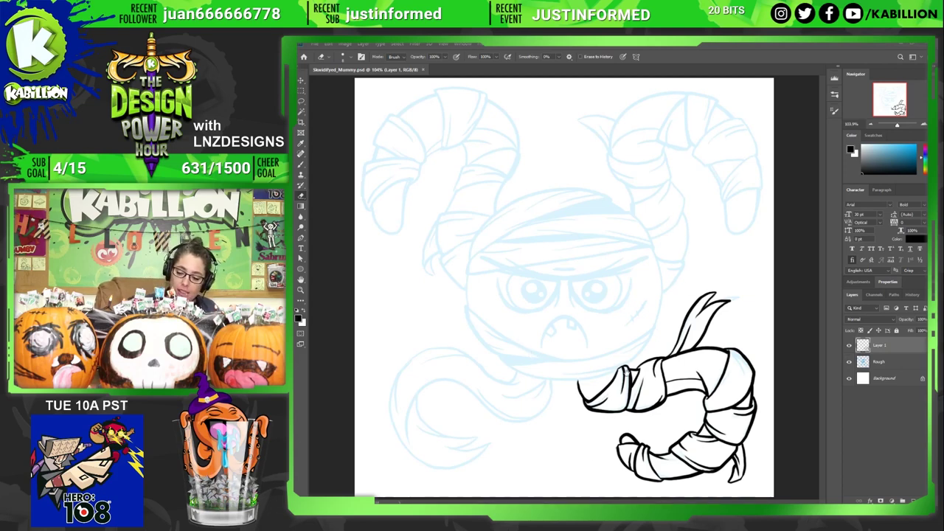
mouse_move(631, 361)
left_mouse_down()
mouse_move(637, 366)
mouse_move(649, 327)
mouse_move(619, 357)
mouse_move(539, 362)
left_mouse_up()
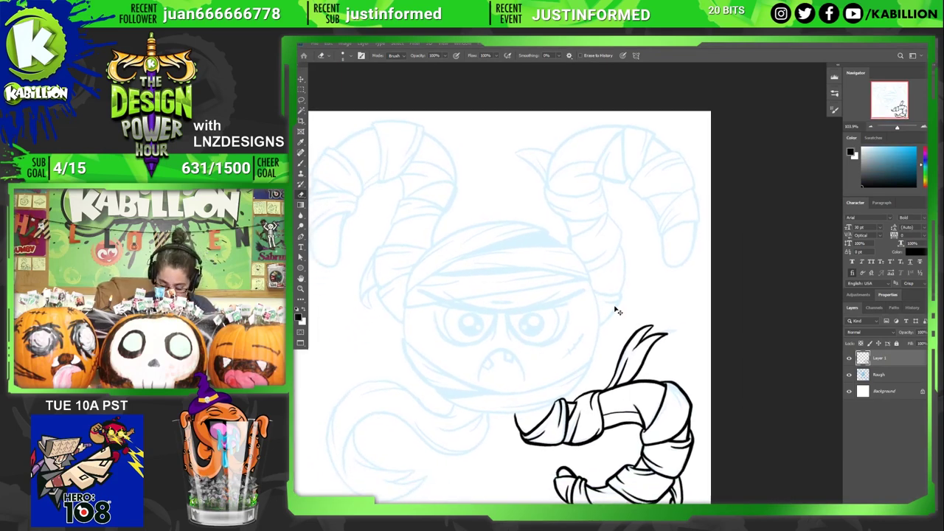
scroll(618, 311, "up", 6)
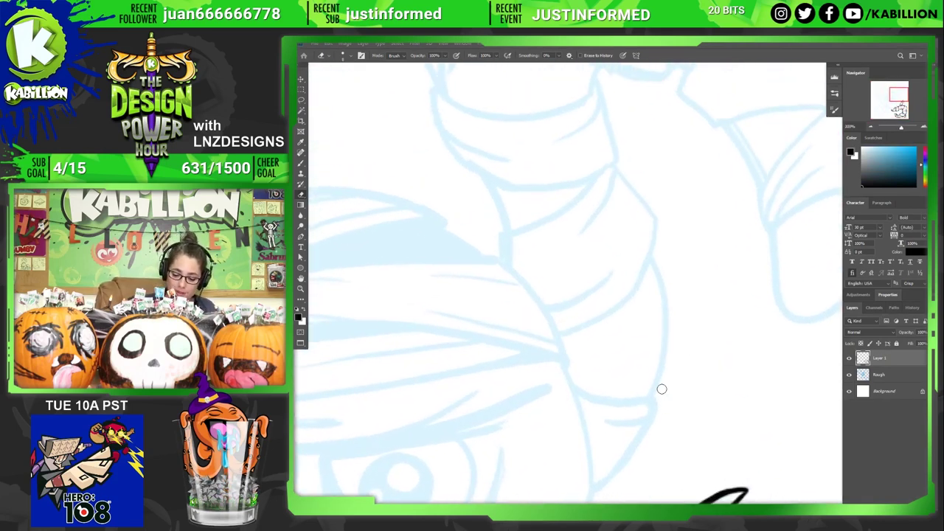
scroll(665, 399, "down", 1)
key("b")
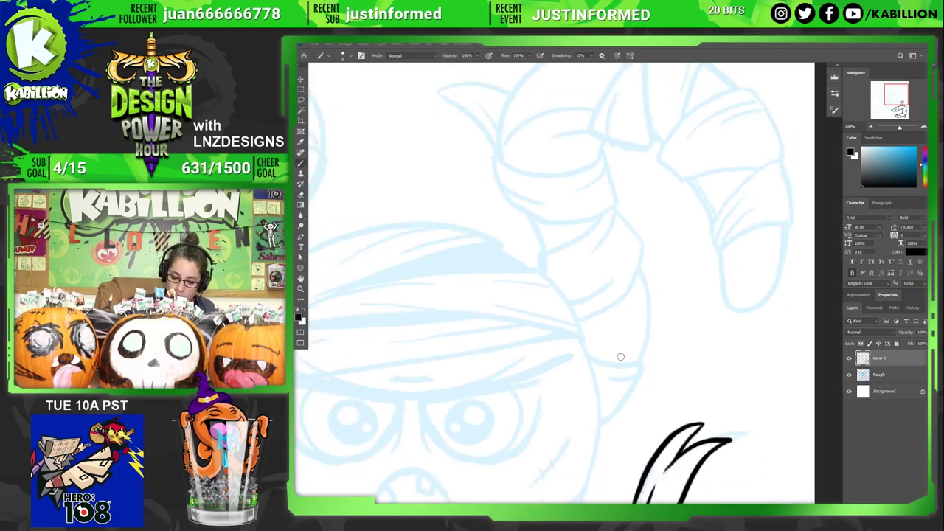
mouse_move(590, 358)
left_mouse_down()
mouse_move(645, 357)
mouse_move(647, 368)
mouse_move(596, 428)
left_mouse_up()
mouse_move(609, 379)
left_mouse_down()
mouse_move(640, 375)
mouse_move(641, 269)
left_mouse_up()
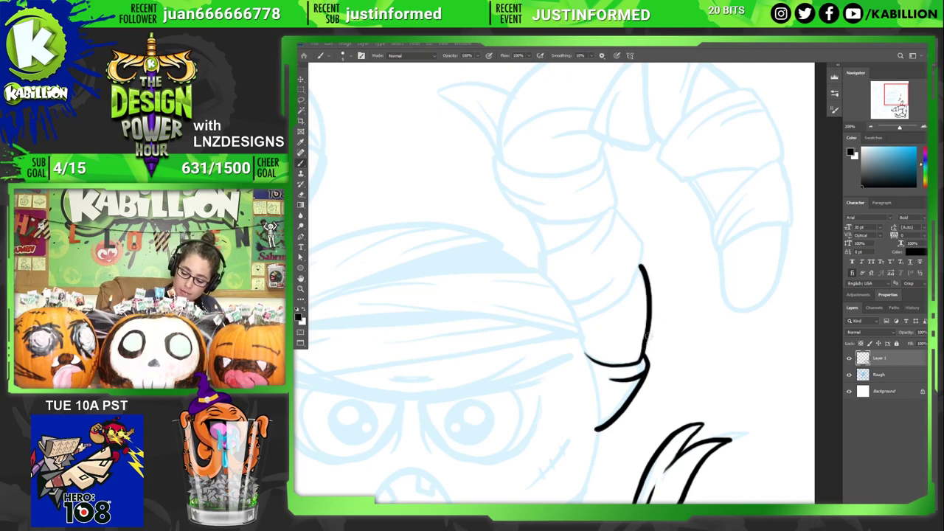
key("ctrl+z")
left_click_drag(647, 362, 639, 267)
- Ink the second bandage wrap up the upper-right tentacle, with its angular outer edge, top seam and inner fold lines
mouse_move(581, 321)
left_mouse_down()
mouse_move(636, 279)
mouse_move(642, 254)
mouse_move(618, 215)
left_mouse_up()
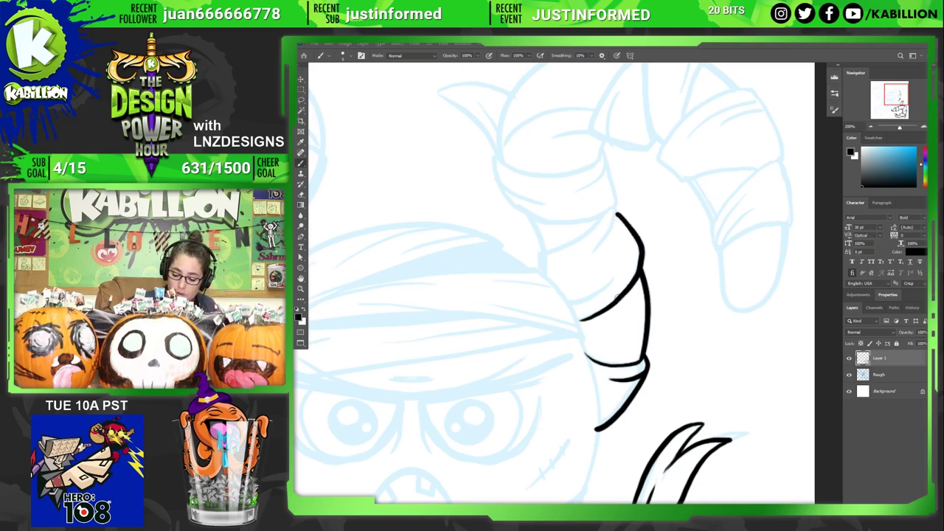
key("ctrl+z")
key("ctrl+z")
mouse_move(578, 321)
left_mouse_down()
mouse_move(610, 308)
mouse_move(639, 276)
mouse_move(642, 257)
mouse_move(626, 222)
left_mouse_up()
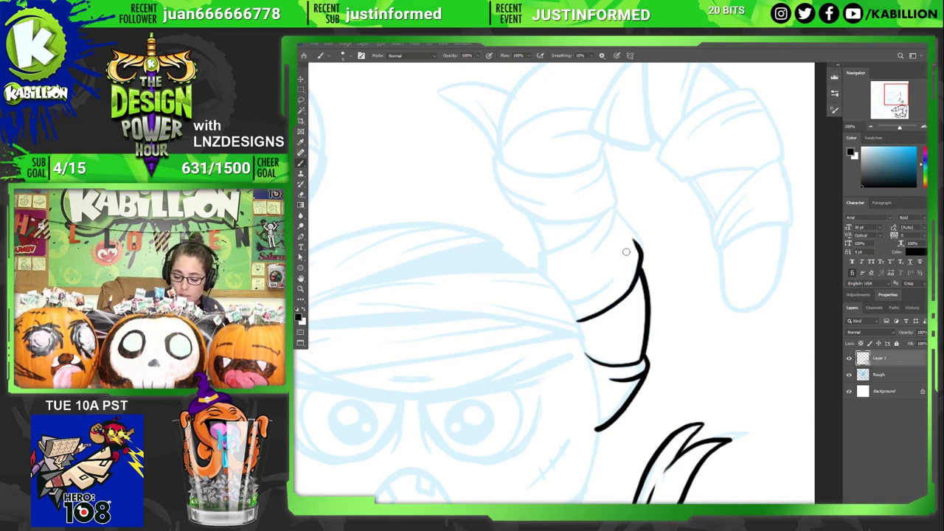
mouse_move(621, 257)
left_mouse_down()
mouse_move(633, 231)
mouse_move(611, 210)
left_mouse_up()
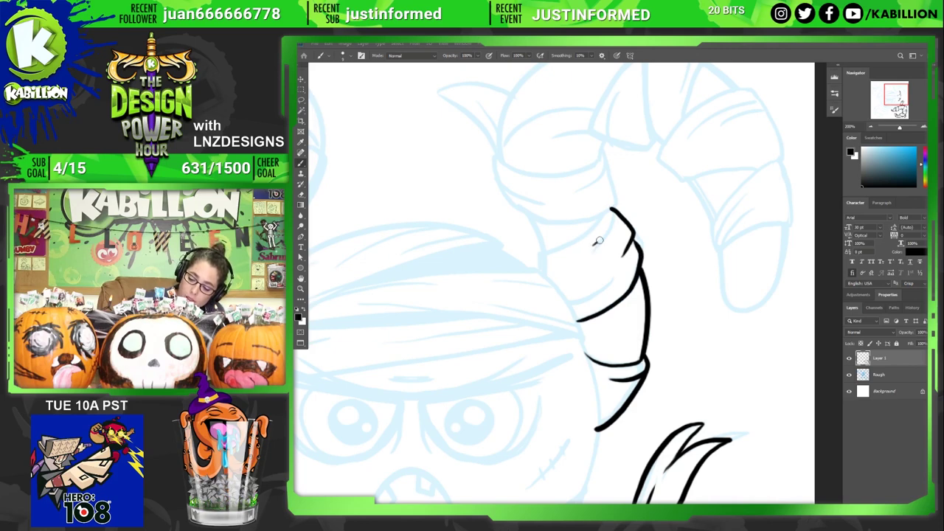
left_click_drag(599, 241, 612, 210)
mouse_move(541, 270)
left_mouse_down()
mouse_move(539, 261)
mouse_move(594, 232)
mouse_move(613, 208)
left_mouse_up()
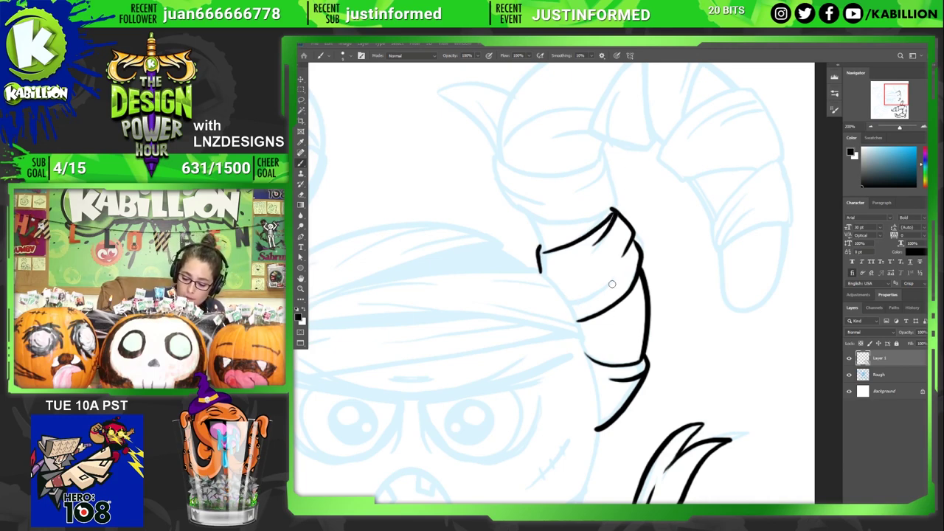
left_click_drag(615, 278, 562, 298)
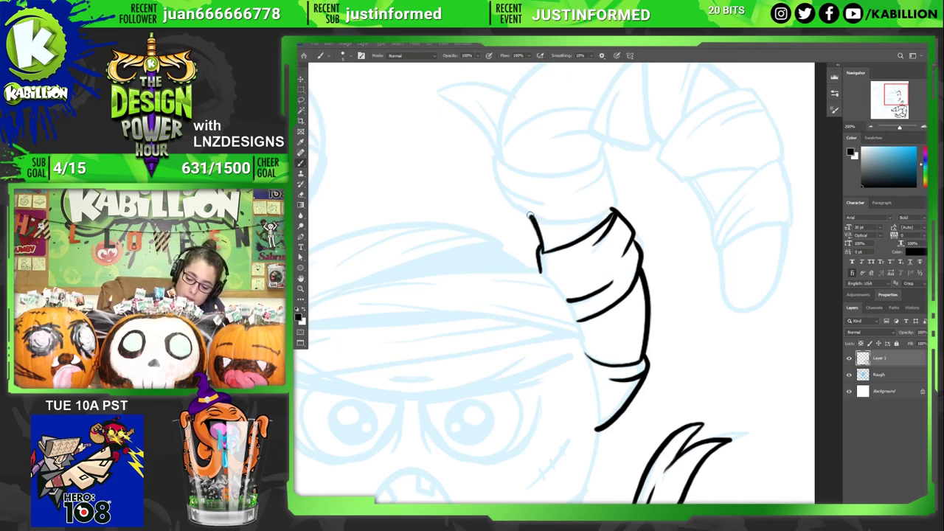
- Ink the wide bandage band below the tentacle's bend, including both side edges, curved upper and lower seams and fold lines
left_click_drag(590, 200, 637, 346)
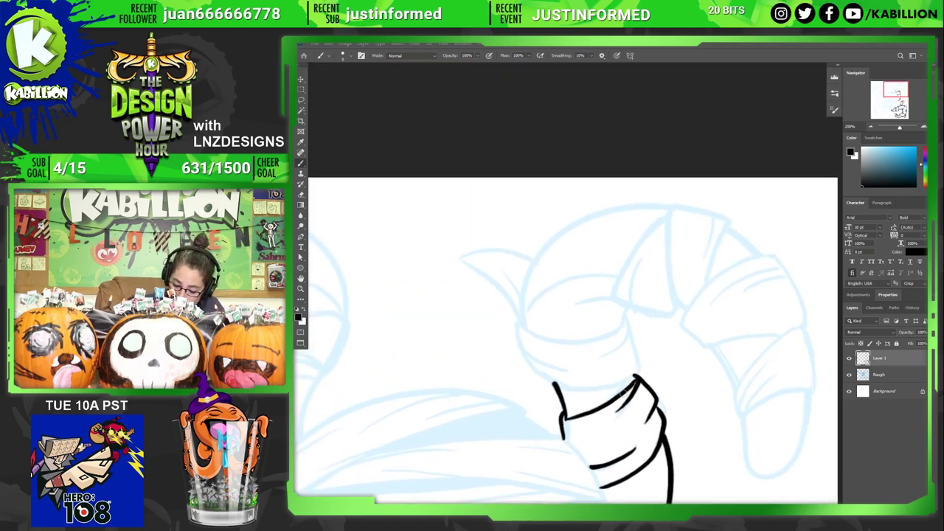
key("e")
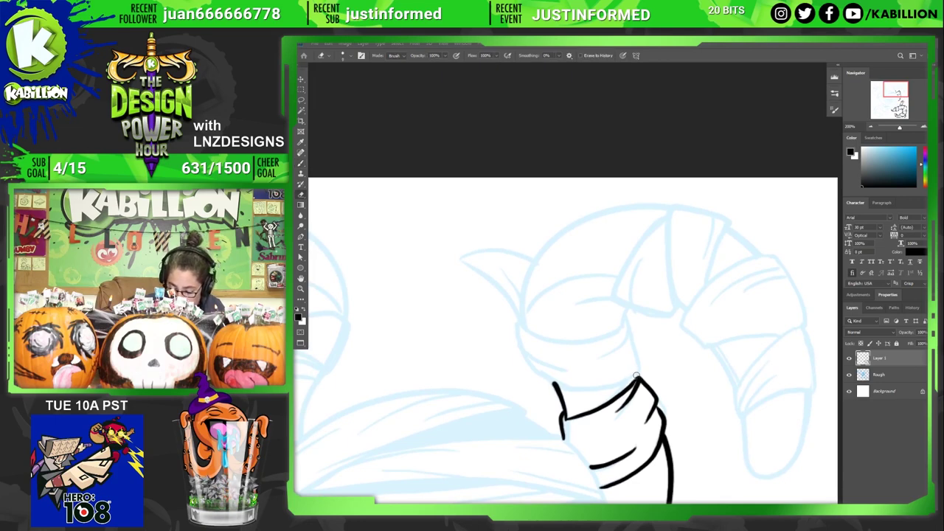
key("b")
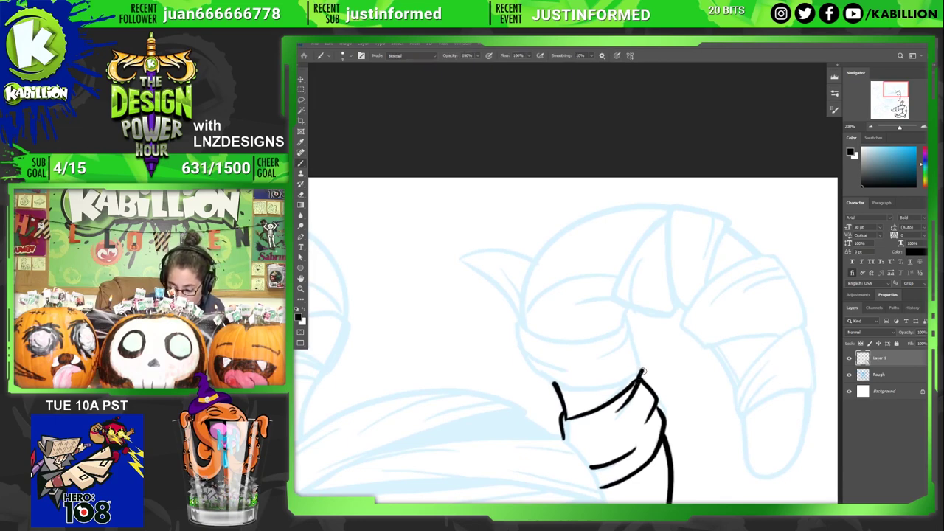
mouse_move(642, 372)
left_mouse_down()
mouse_move(622, 310)
mouse_move(631, 304)
left_mouse_up()
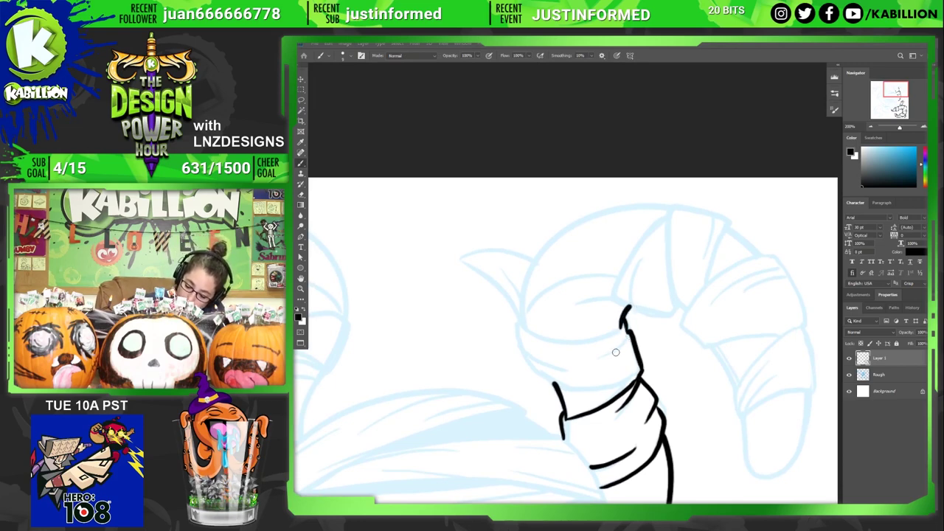
left_click_drag(627, 347, 623, 316)
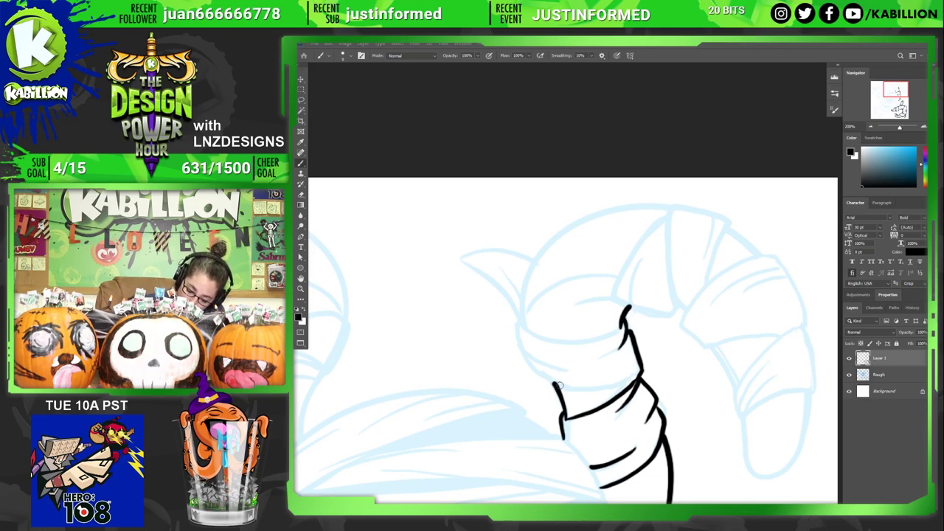
mouse_move(554, 384)
left_mouse_down()
mouse_move(521, 349)
mouse_move(526, 308)
mouse_move(532, 333)
mouse_move(546, 342)
mouse_move(614, 333)
left_mouse_up()
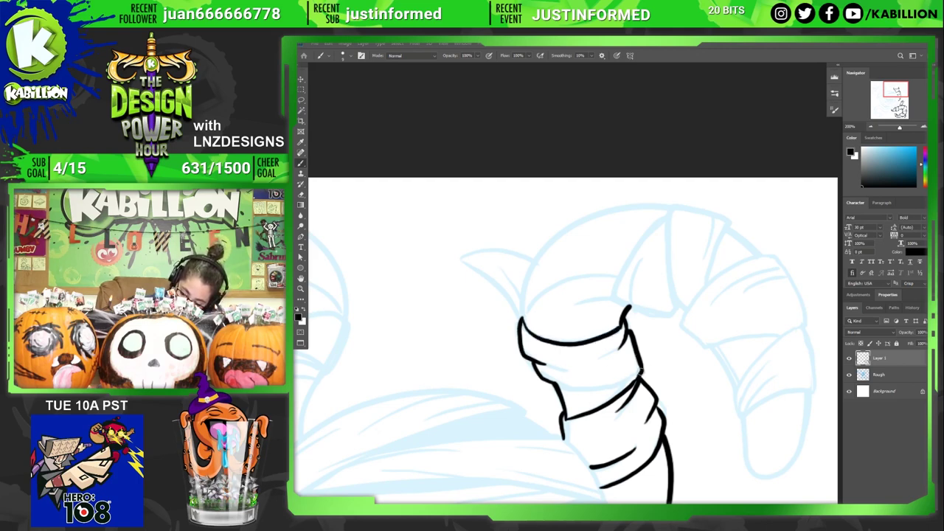
mouse_move(636, 374)
left_mouse_down()
mouse_move(590, 387)
mouse_move(553, 383)
left_mouse_up()
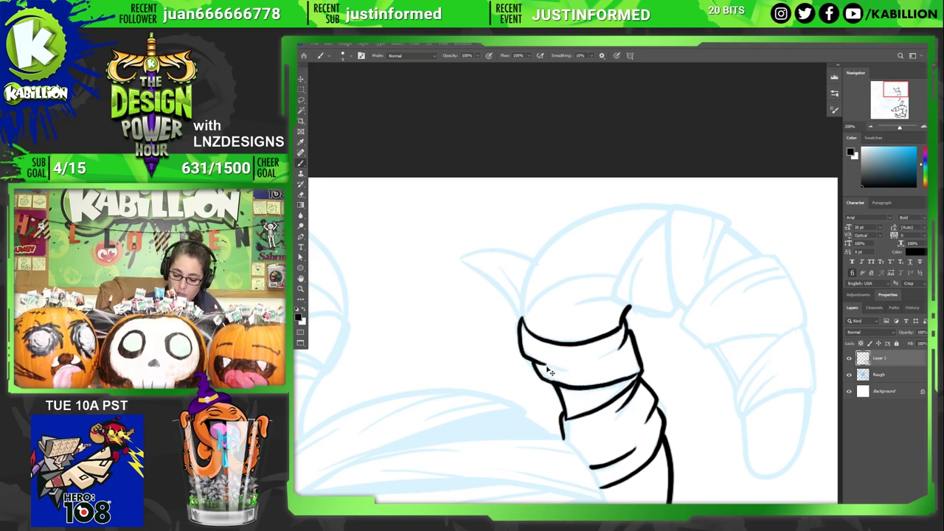
key("ctrl+z")
mouse_move(543, 379)
left_mouse_down()
mouse_move(587, 388)
mouse_move(642, 370)
left_mouse_up()
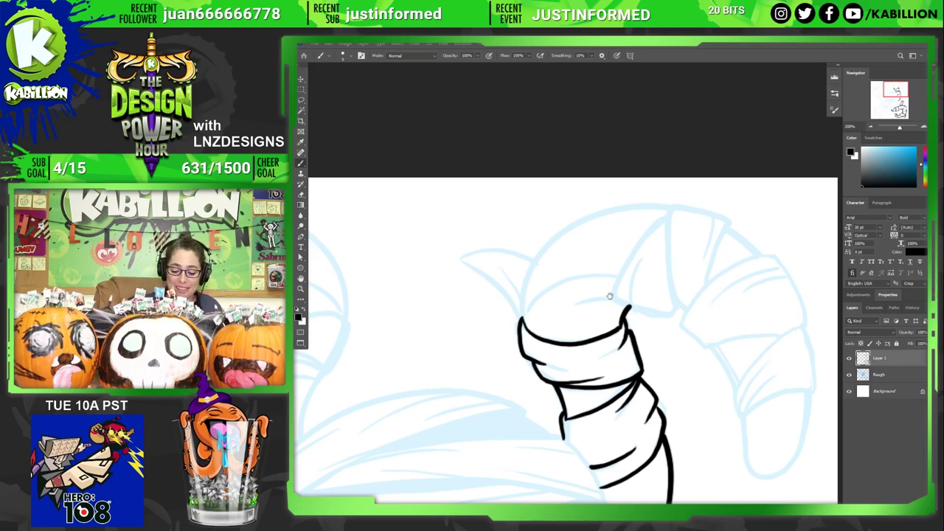
- Ink the long outer curve of the upper-right tentacle from the wide band up to its crest
left_click_drag(612, 295, 567, 323)
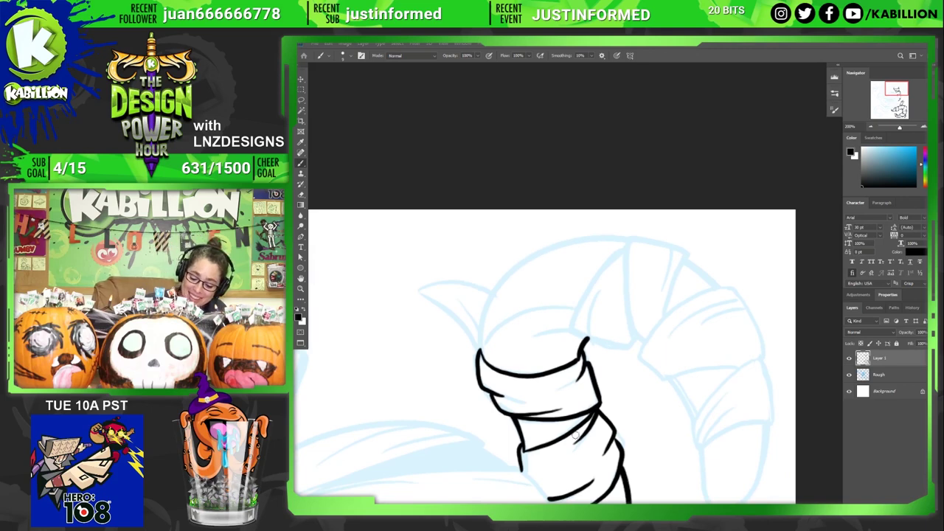
mouse_move(479, 354)
left_mouse_down()
mouse_move(486, 312)
mouse_move(522, 265)
mouse_move(568, 242)
mouse_move(624, 242)
left_mouse_up()
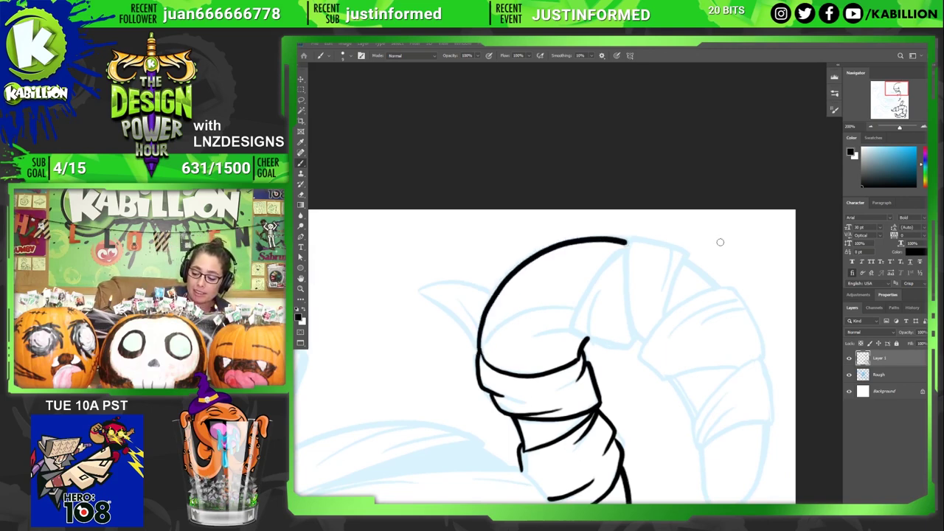
key("ctrl+z")
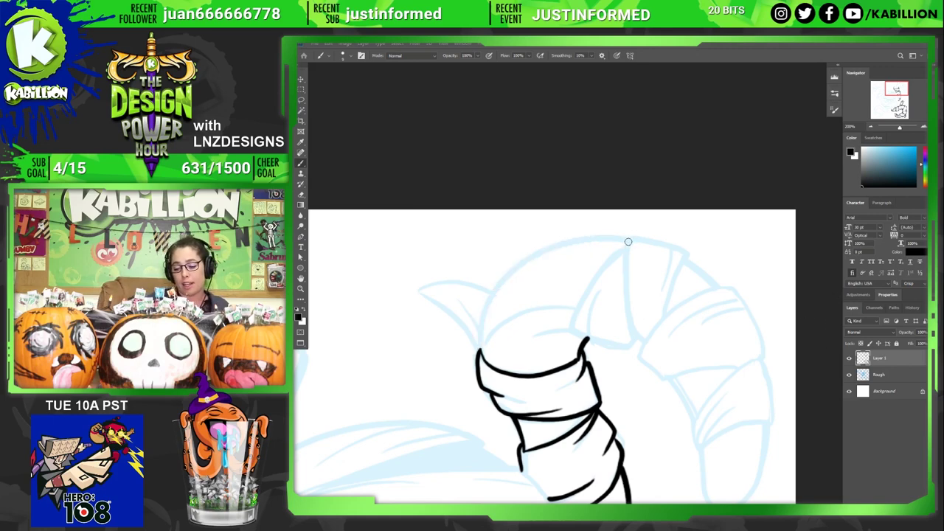
mouse_move(632, 240)
left_mouse_down()
mouse_move(543, 251)
mouse_move(503, 276)
mouse_move(480, 325)
mouse_move(490, 379)
left_mouse_up()
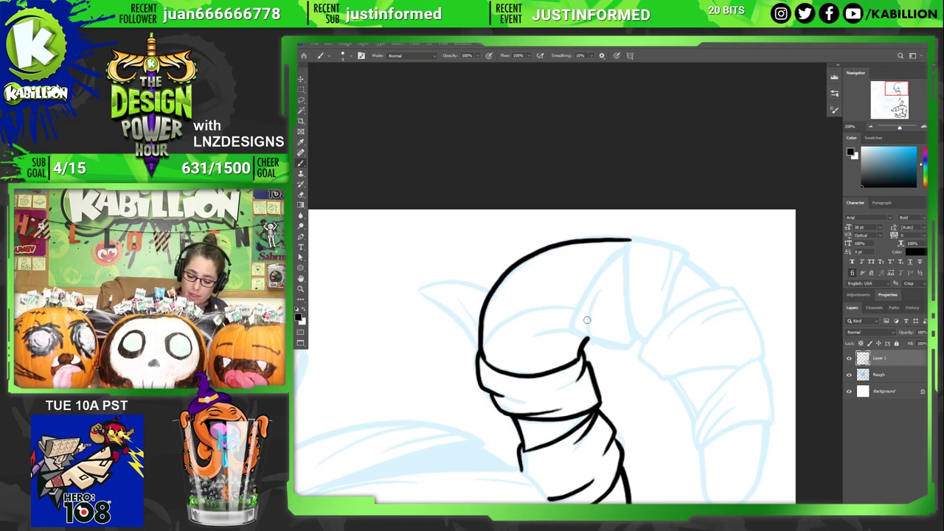
- Ink the pointed loose bandage flap sticking out from the outer side of the upper-right tentacle, with its inner fold line
left_click_drag(478, 354, 418, 294)
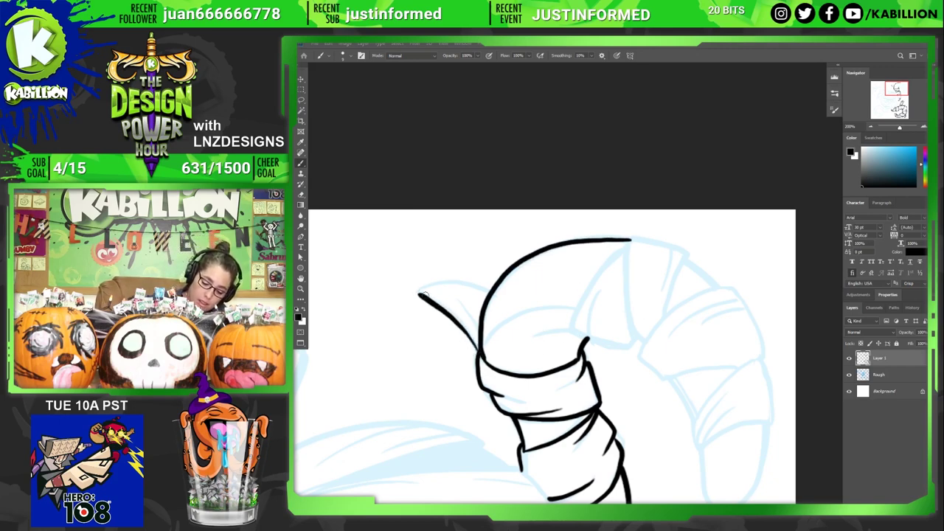
key("ctrl+z")
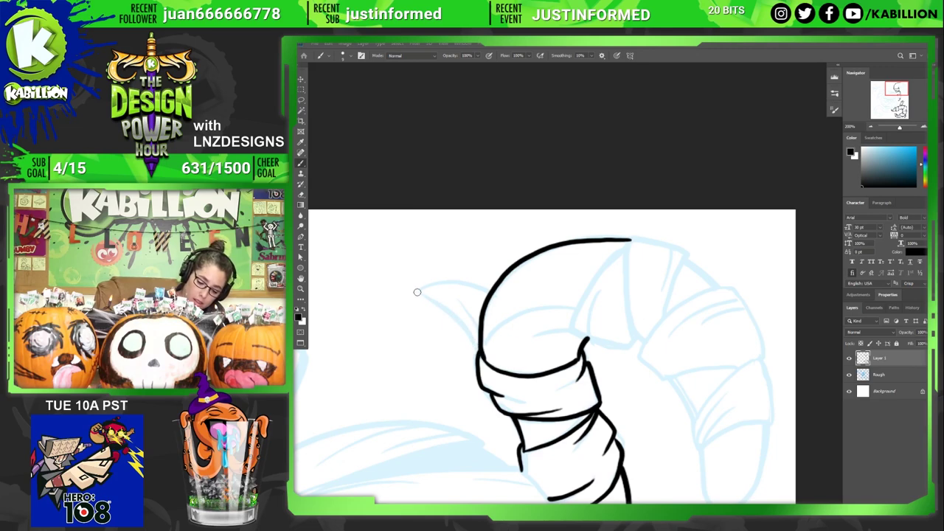
left_click_drag(435, 304, 483, 362)
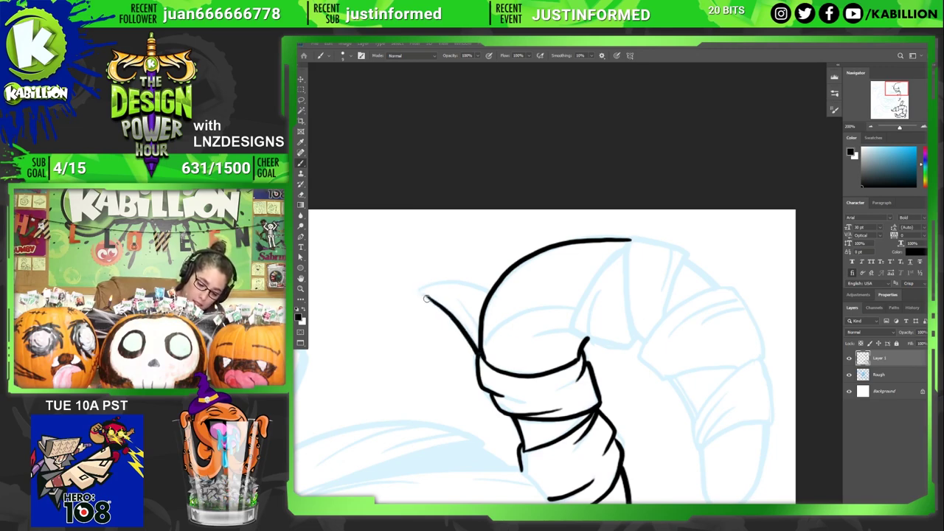
mouse_move(428, 298)
left_mouse_down()
mouse_move(419, 291)
mouse_move(492, 290)
mouse_move(462, 306)
mouse_move(480, 345)
left_mouse_up()
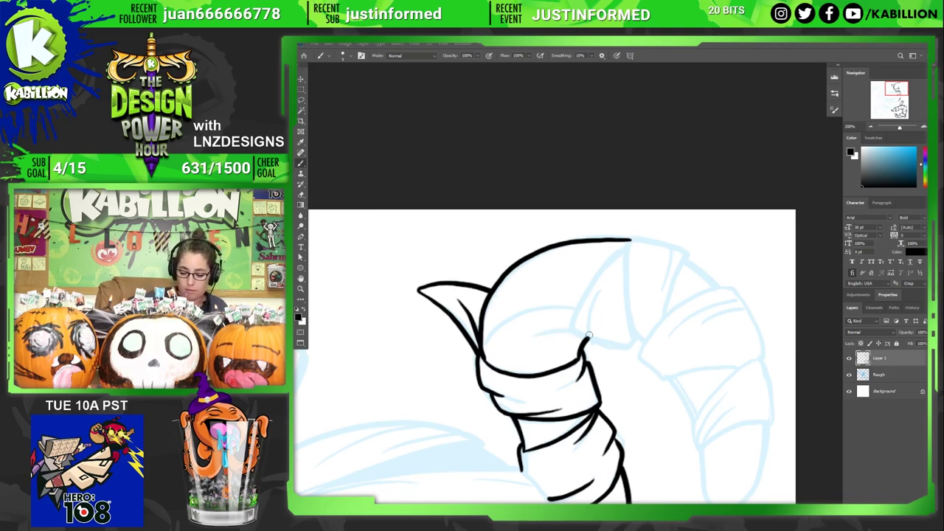
- Ink the overlapping bandage wraps at the tentacle's bend, including the triangular fold, the crest band's outline and the curved seam
left_click_drag(546, 336, 569, 326)
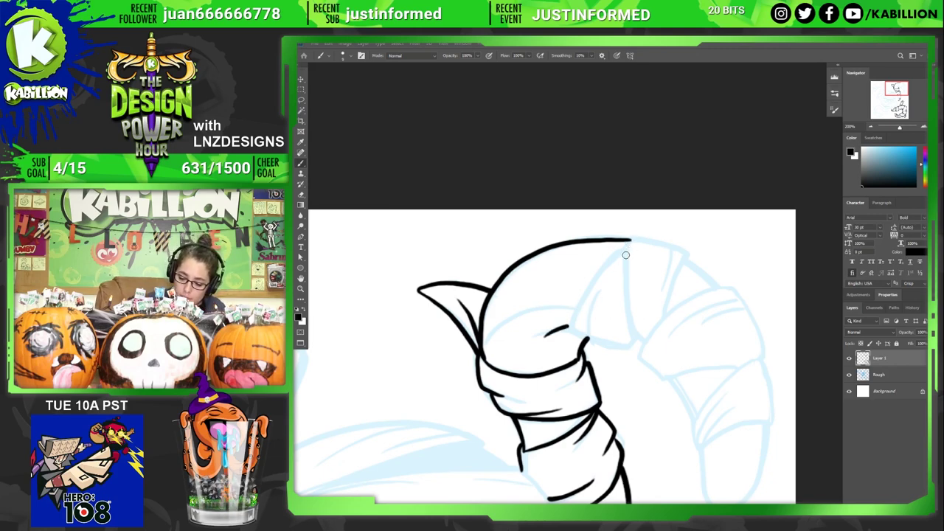
mouse_move(625, 238)
left_mouse_down()
mouse_move(685, 250)
mouse_move(666, 316)
left_mouse_up()
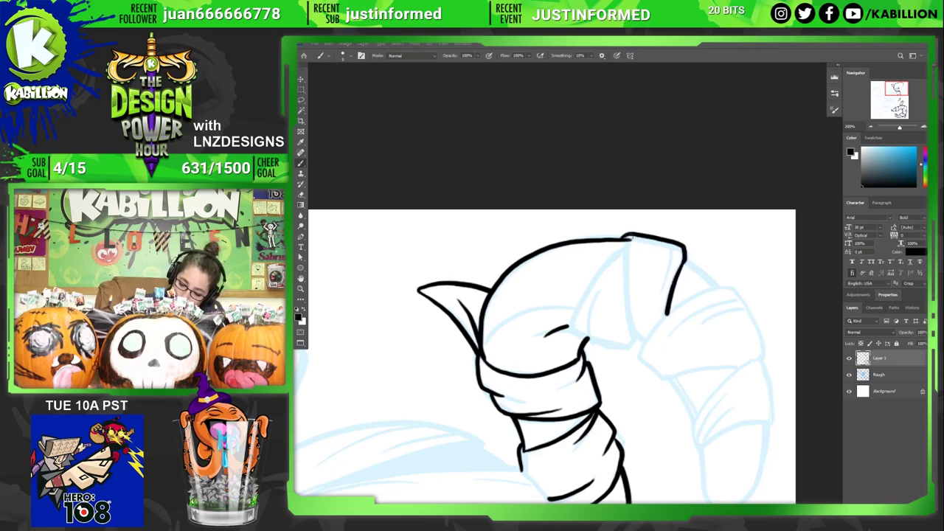
mouse_move(626, 234)
left_mouse_down()
mouse_move(632, 330)
mouse_move(645, 347)
mouse_move(630, 350)
mouse_move(570, 329)
mouse_move(580, 299)
mouse_move(626, 241)
left_mouse_up()
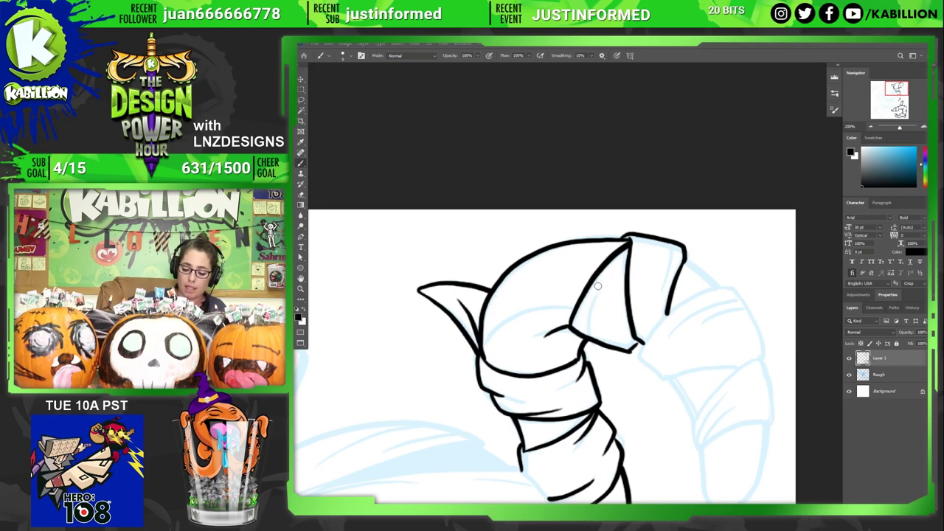
left_click_drag(599, 286, 580, 334)
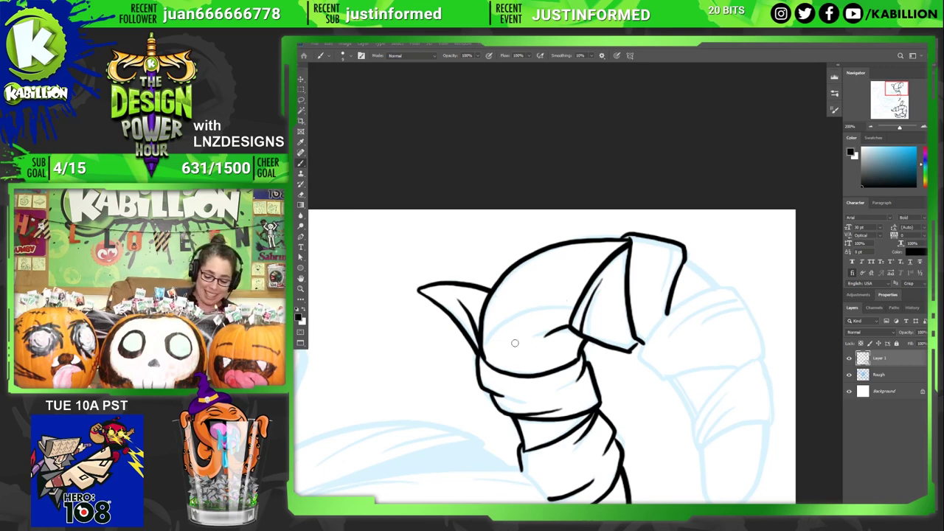
mouse_move(481, 345)
left_mouse_down()
mouse_move(528, 312)
mouse_move(574, 310)
left_mouse_up()
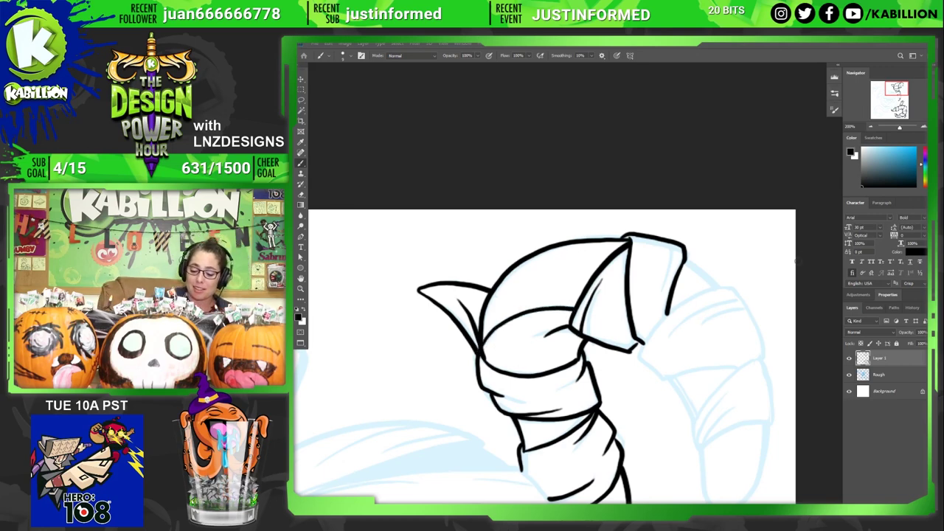
- Clean up the lower corner of the triangular fold and ink fold lines inside the tentacle's crest band
left_click_drag(645, 347, 518, 318)
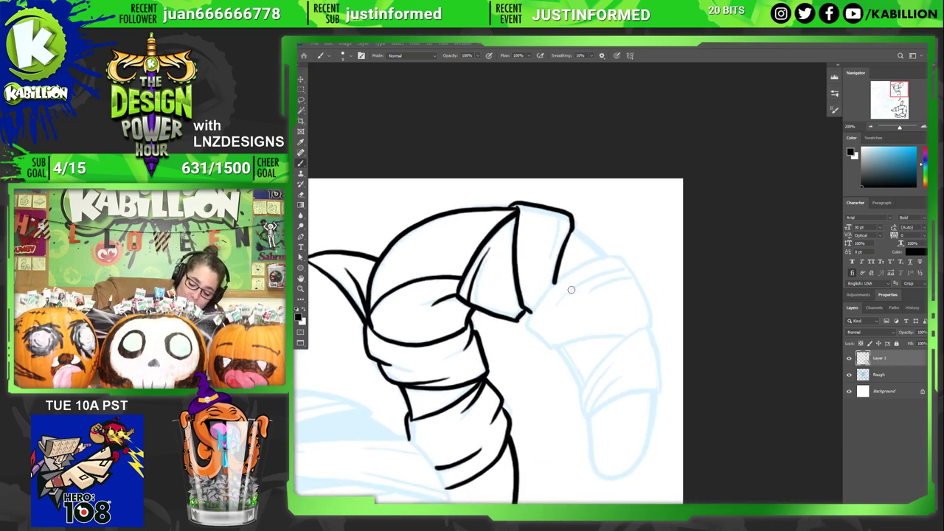
key("e")
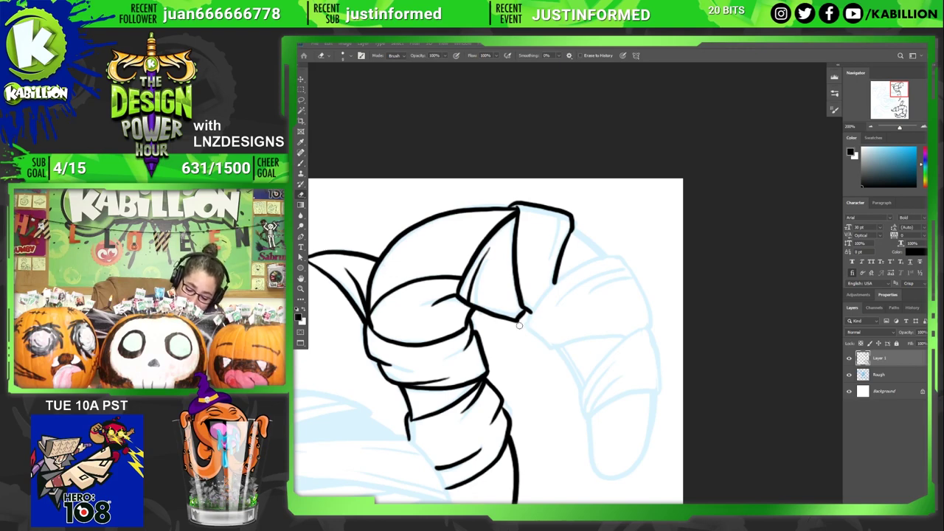
key("b")
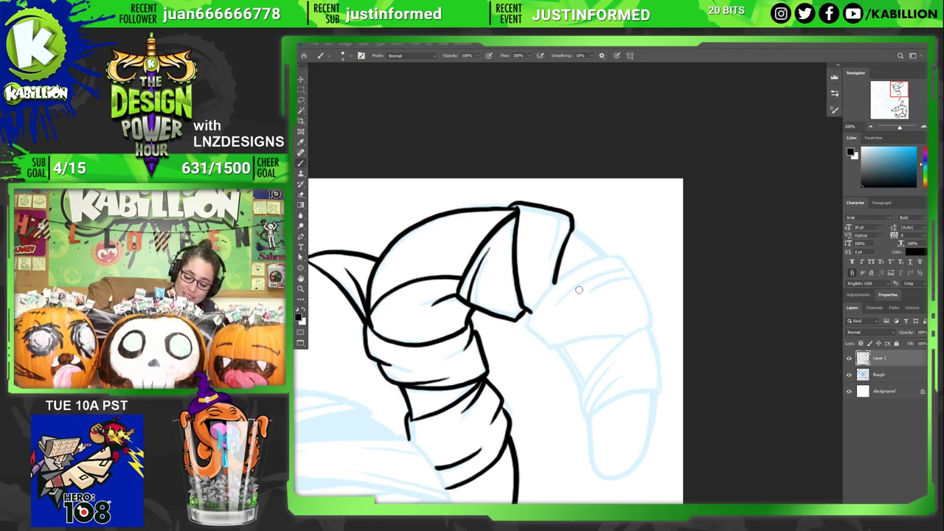
left_click_drag(552, 266, 562, 212)
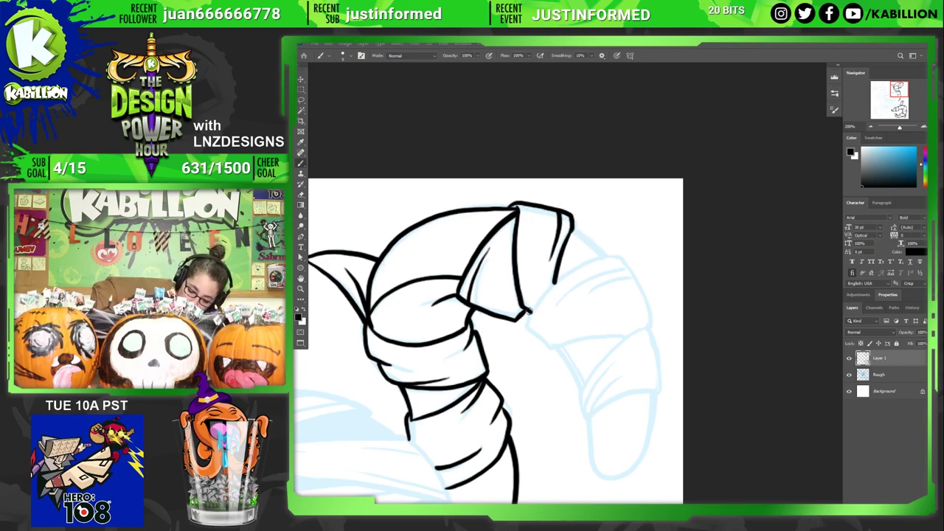
- Ink the two overlapping bandage wraps on the descending end of the upper-right tentacle and clean up their overlapping line ends
mouse_move(529, 322)
left_mouse_down()
mouse_move(552, 349)
mouse_move(628, 341)
left_mouse_up()
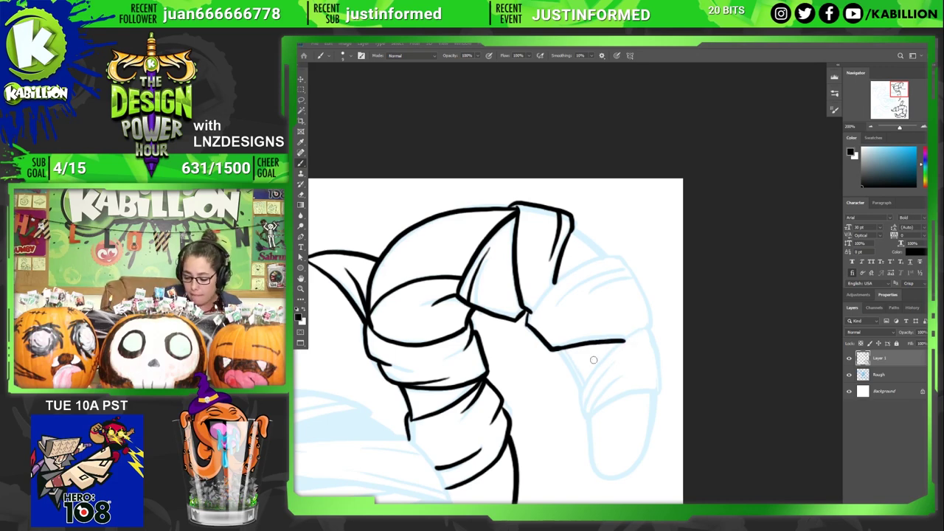
mouse_move(588, 381)
left_mouse_down()
mouse_move(588, 422)
mouse_move(629, 393)
mouse_move(659, 397)
mouse_move(650, 332)
mouse_move(600, 360)
mouse_move(581, 397)
left_mouse_up()
key("e")
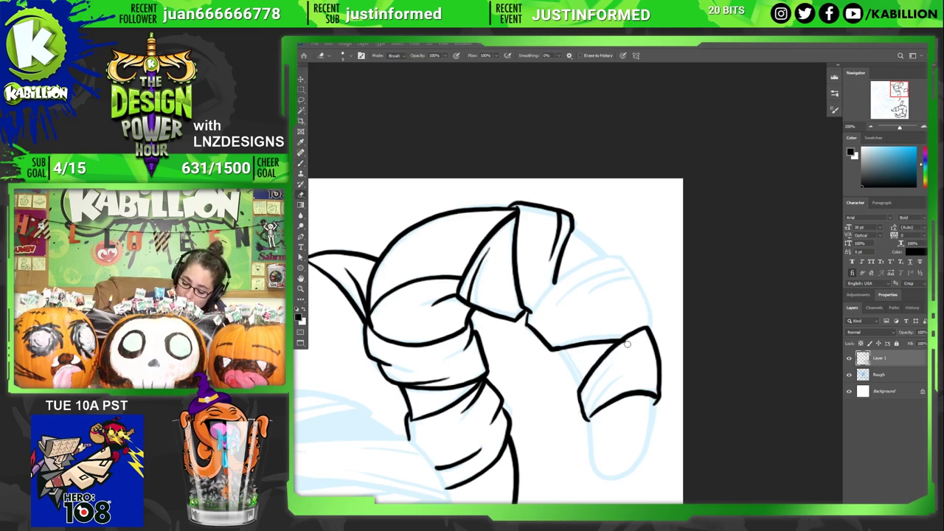
key("b")
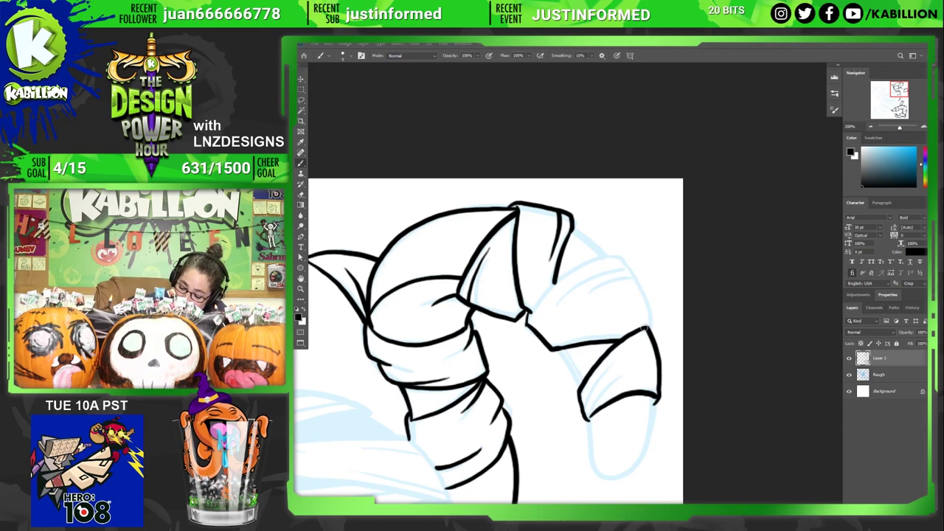
mouse_move(648, 329)
left_mouse_down()
mouse_move(632, 273)
mouse_move(605, 253)
mouse_move(567, 270)
mouse_move(530, 318)
left_mouse_up()
key("e")
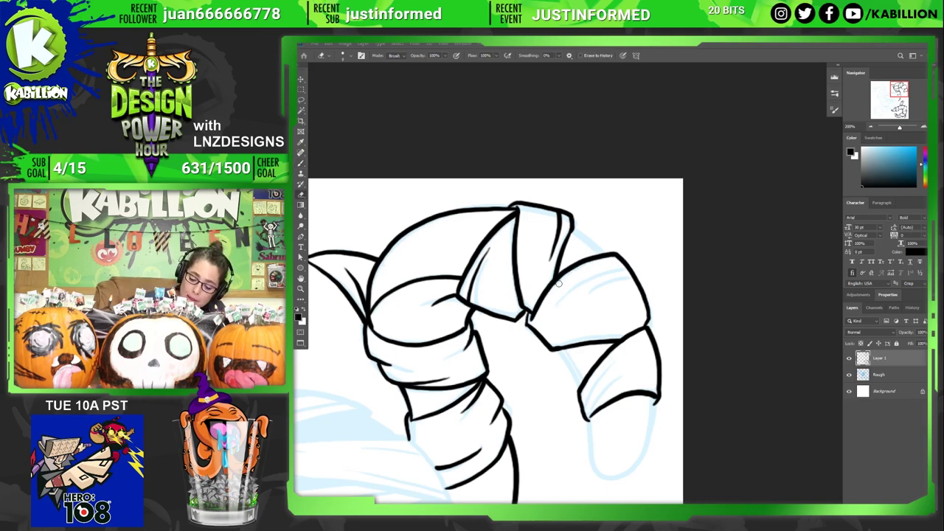
- Ink the short outer curve between the crest band and the next wrap, the inner edge between the wraps, and the tentacle's rounded tip
key("b")
left_click_drag(571, 225, 603, 254)
key("ctrl+z")
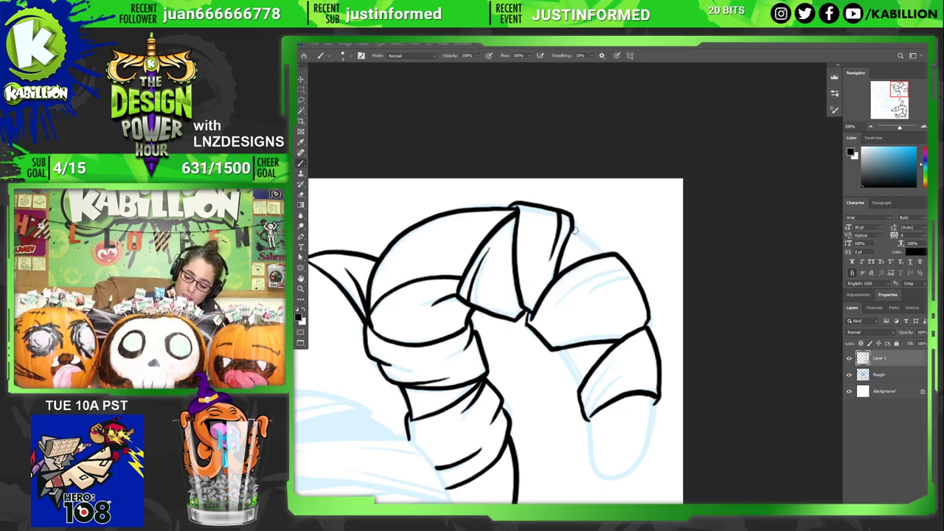
left_click_drag(571, 226, 609, 258)
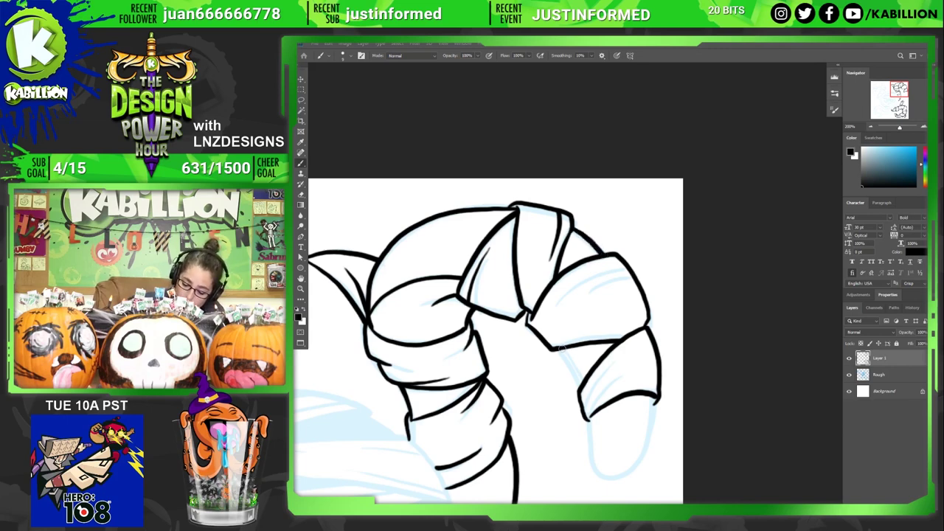
mouse_move(562, 349)
left_mouse_down()
mouse_move(594, 407)
mouse_move(597, 470)
mouse_move(617, 482)
mouse_move(644, 460)
mouse_move(650, 391)
mouse_move(651, 399)
mouse_move(618, 381)
mouse_move(589, 413)
left_mouse_up()
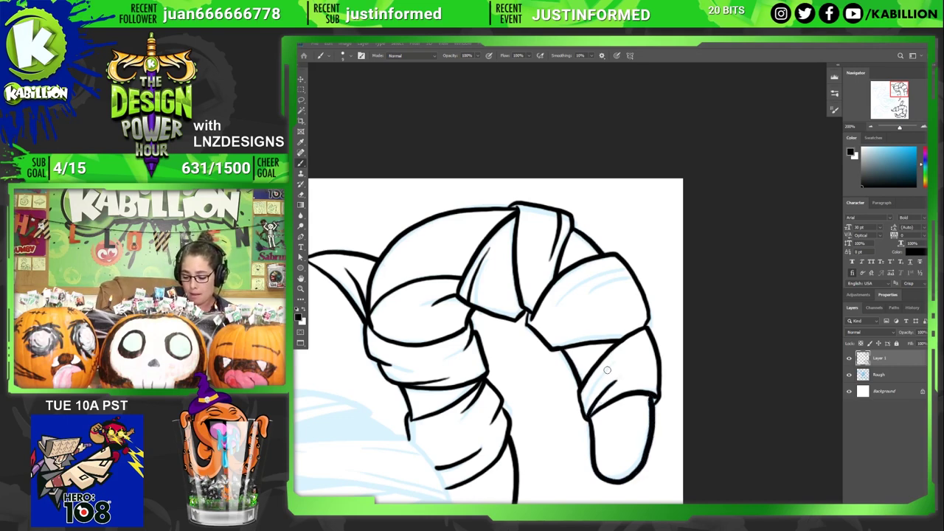
- Ink fold lines inside the two wraps on the descending end of the upper-right tentacle
left_click_drag(620, 358, 583, 410)
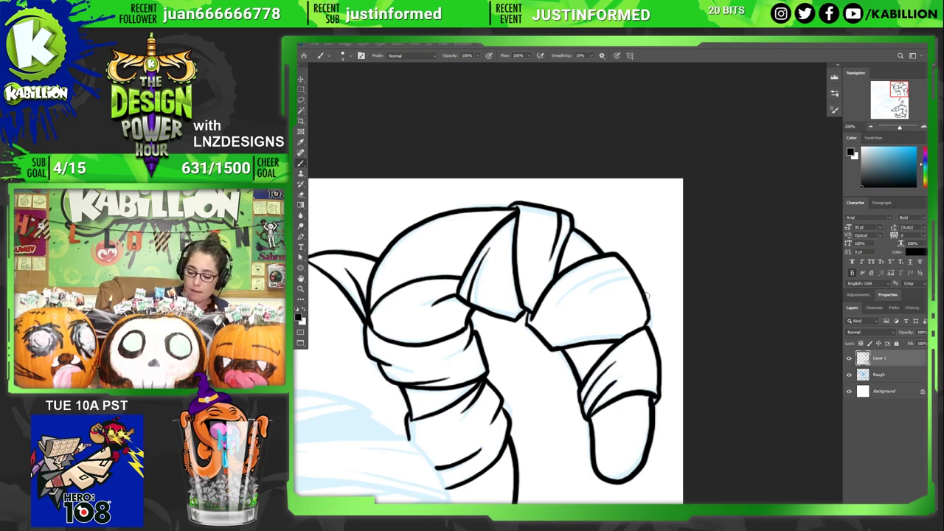
left_click_drag(559, 338, 632, 335)
key("ctrl+z")
left_click_drag(580, 297, 636, 275)
left_click_drag(560, 296, 633, 264)
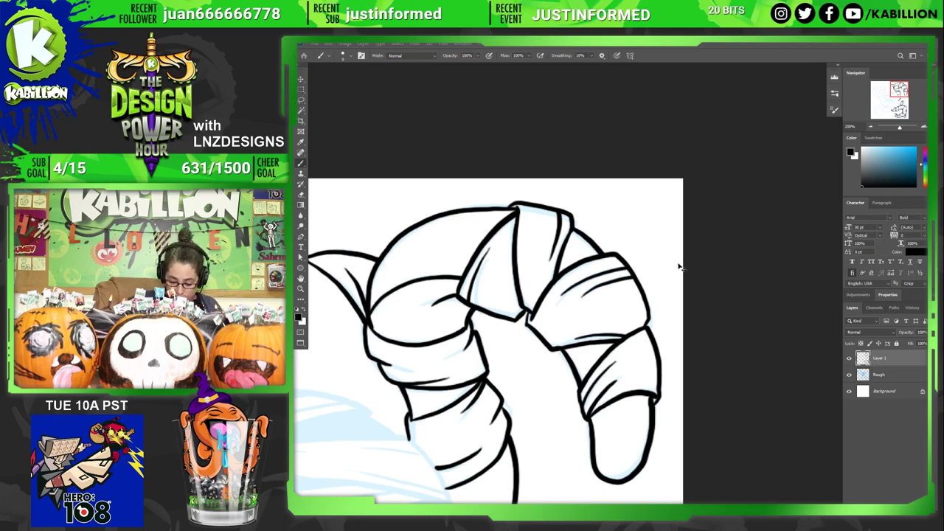
- Check the inked tentacles on the whole canvas by hiding the Rough layer and showing it again
key("ctrl+0")
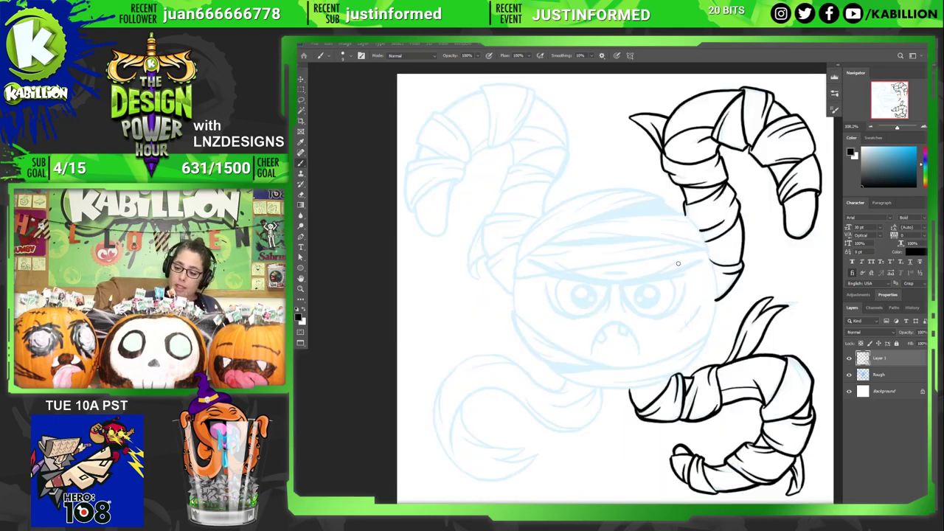
left_click(849, 375)
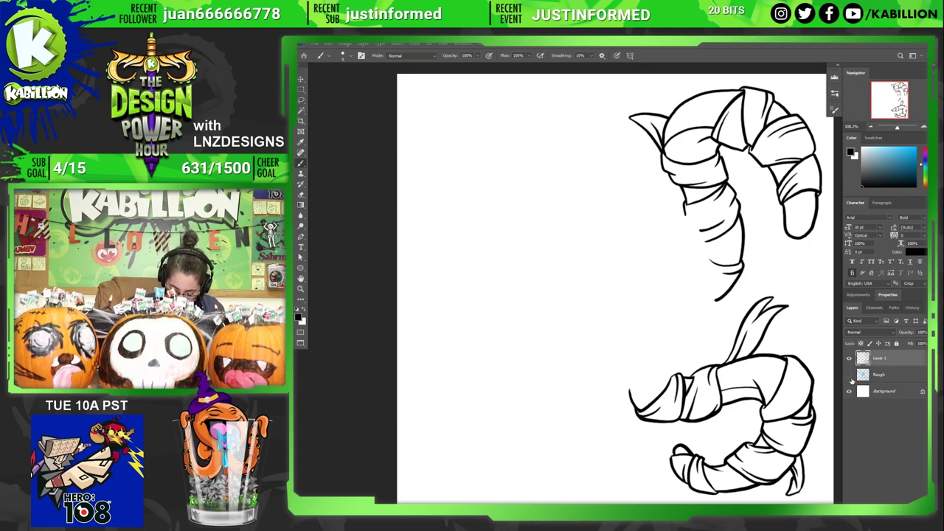
left_click(849, 375)
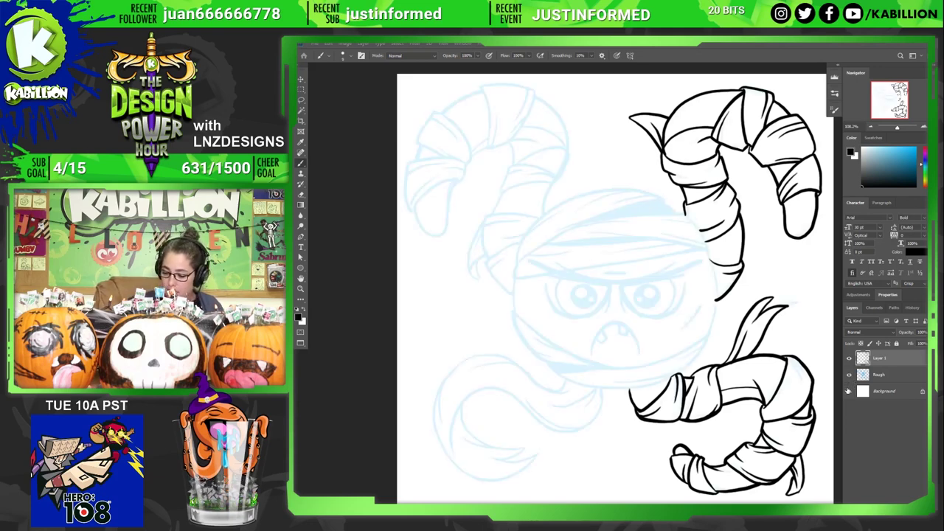
- Ink the lowest bandage wraps of the upper-left tentacle where it meets the head, with a fold line and the outer edge
key("z")
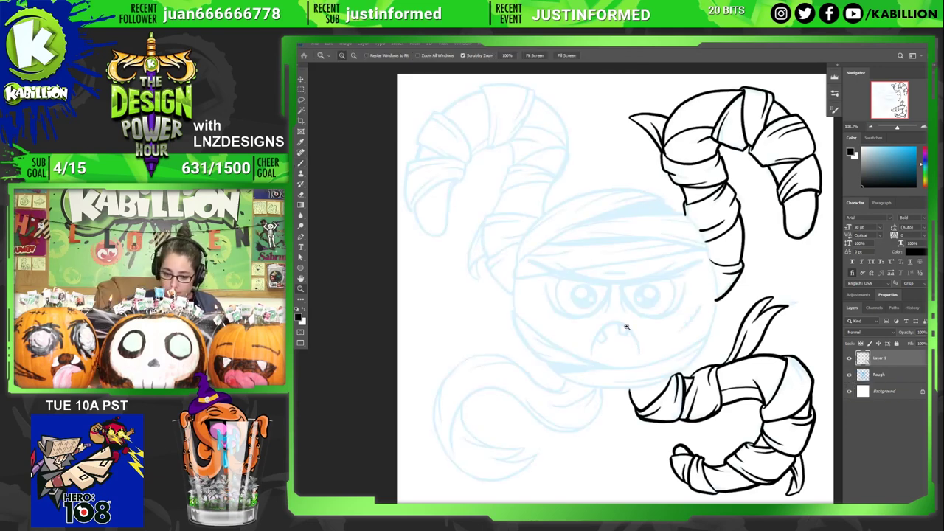
mouse_move(514, 197)
left_mouse_down()
mouse_move(590, 284)
mouse_move(606, 345)
left_mouse_up()
key("b")
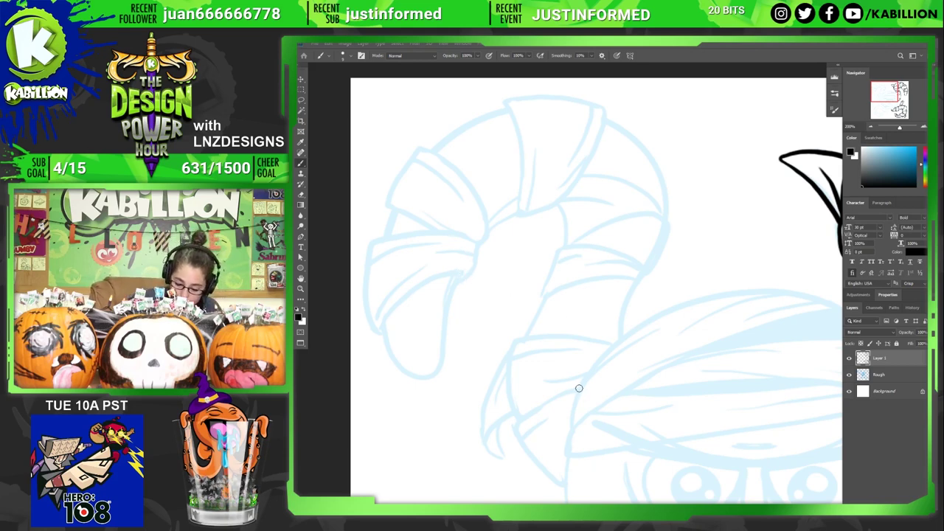
mouse_move(579, 388)
left_mouse_down()
mouse_move(519, 427)
mouse_move(528, 442)
mouse_move(539, 424)
mouse_move(520, 442)
mouse_move(569, 488)
left_mouse_up()
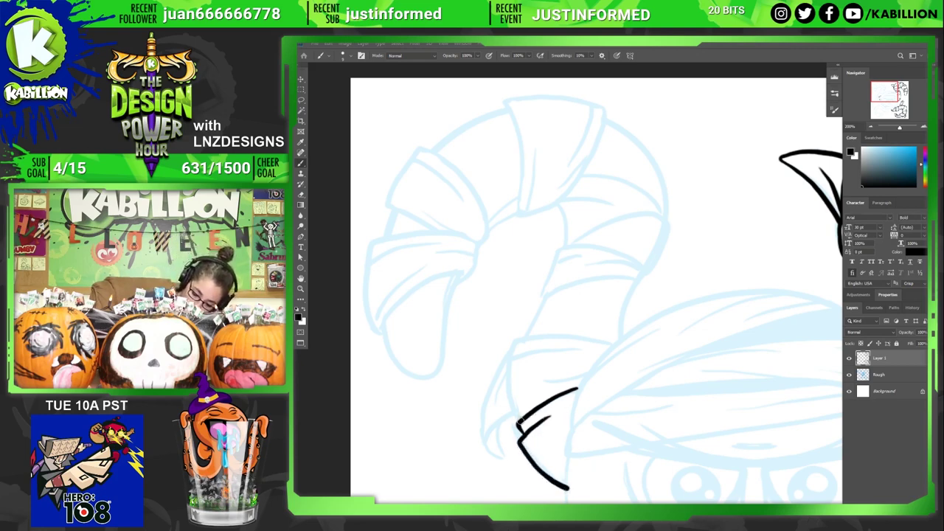
mouse_move(521, 424)
left_mouse_down()
mouse_move(508, 387)
mouse_move(516, 355)
left_mouse_up()
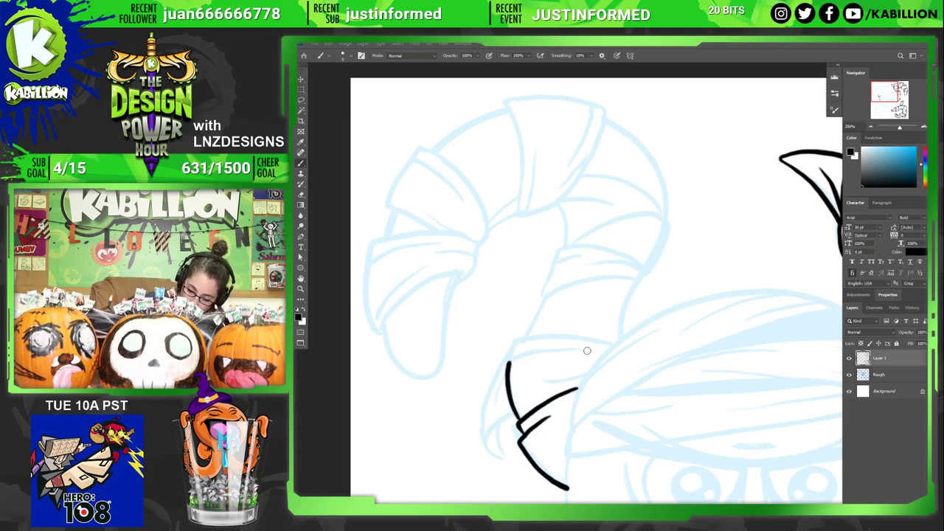
- Ink the next wrap's upper band and folds, the narrow band farther up the tentacle, and the side edges joining them
mouse_move(588, 350)
left_mouse_down()
mouse_move(506, 365)
mouse_move(513, 337)
mouse_move(572, 334)
mouse_move(617, 349)
left_mouse_up()
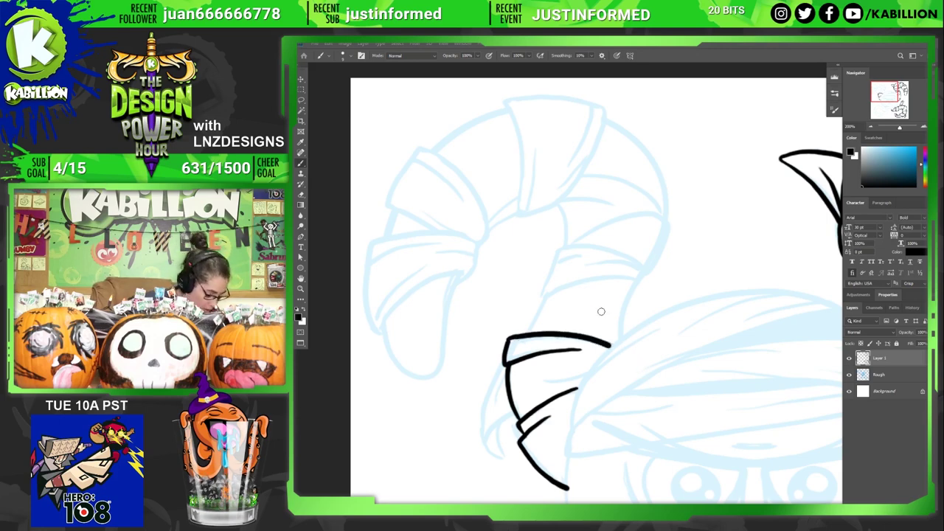
left_click_drag(544, 382, 589, 375)
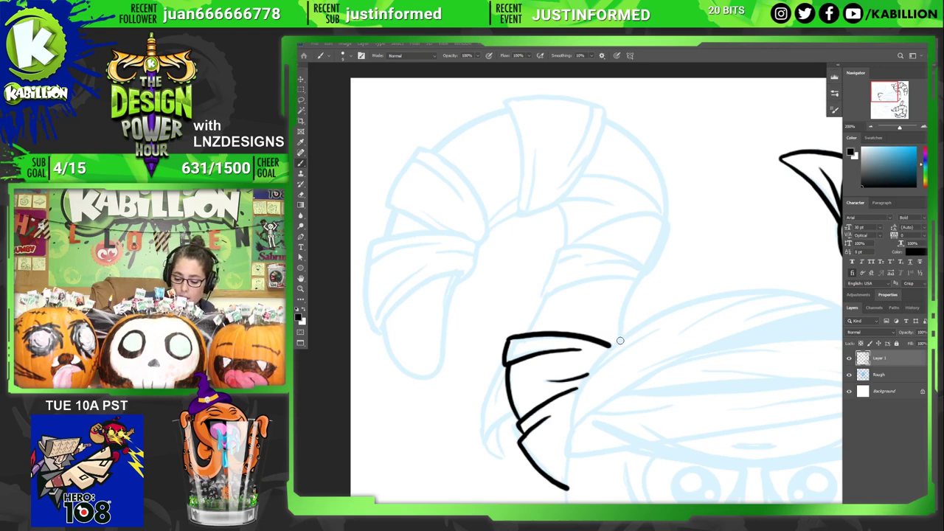
mouse_move(620, 341)
left_mouse_down()
mouse_move(630, 278)
mouse_move(559, 285)
mouse_move(536, 298)
mouse_move(555, 264)
mouse_move(599, 264)
mouse_move(561, 247)
mouse_move(583, 243)
mouse_move(630, 254)
mouse_move(644, 279)
mouse_move(635, 291)
left_mouse_up()
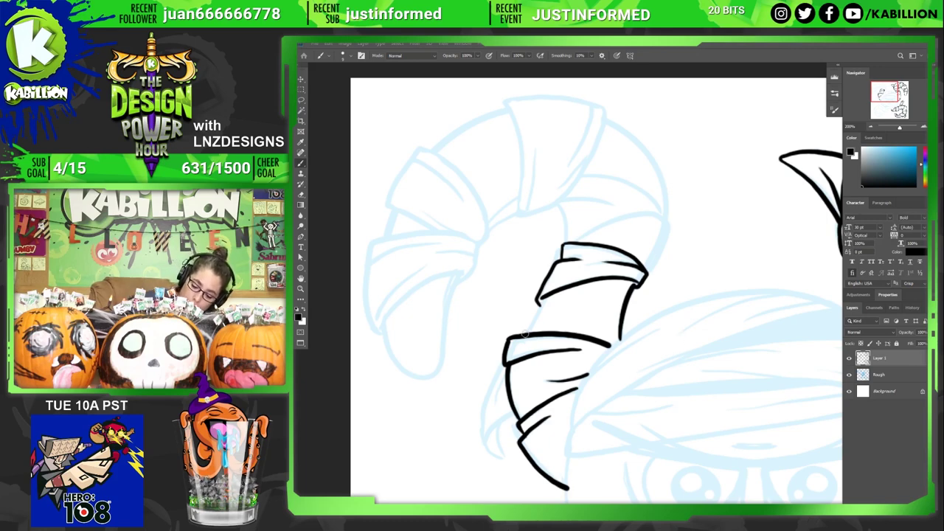
left_click_drag(527, 336, 546, 294)
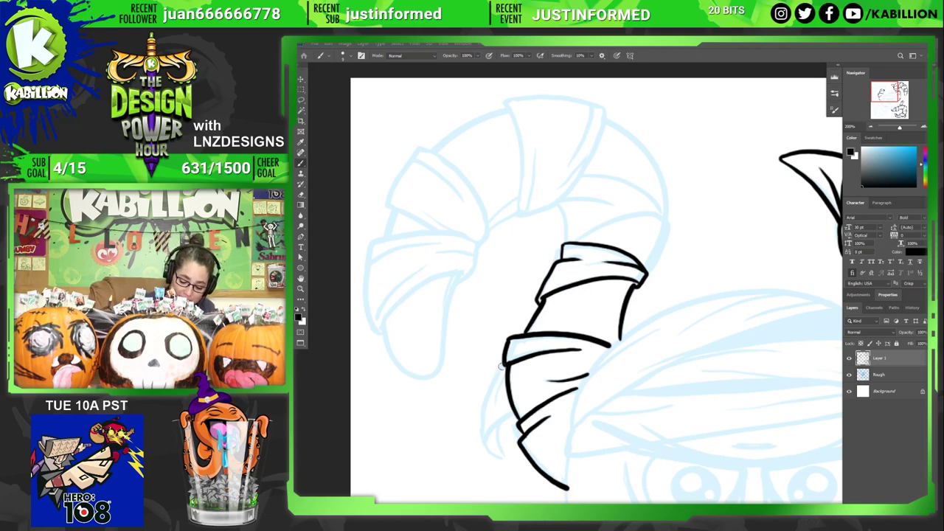
- Ink the curved loose bandage strip hanging from the outer side of the upper-left tentacle's base, with its inner fold
left_click_drag(490, 432, 509, 413)
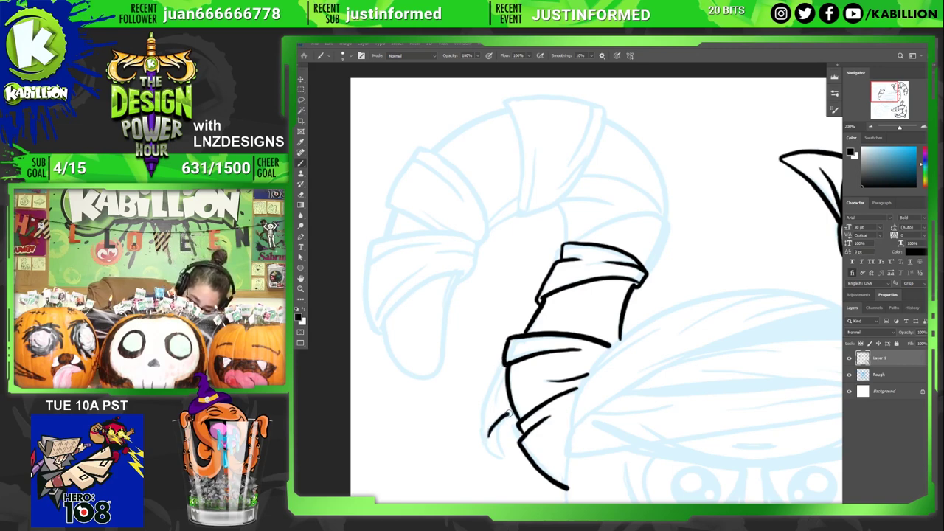
mouse_move(503, 361)
left_mouse_down()
mouse_move(481, 425)
mouse_move(484, 442)
mouse_move(510, 456)
mouse_move(485, 445)
mouse_move(481, 427)
mouse_move(506, 362)
left_mouse_up()
key("ctrl+z")
key("ctrl+z")
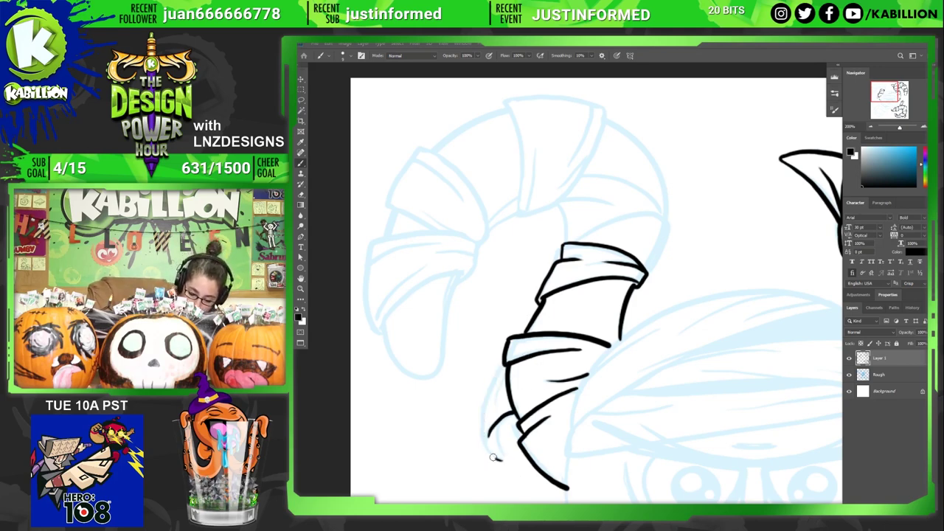
mouse_move(494, 457)
left_mouse_down()
mouse_move(481, 425)
mouse_move(508, 363)
left_mouse_up()
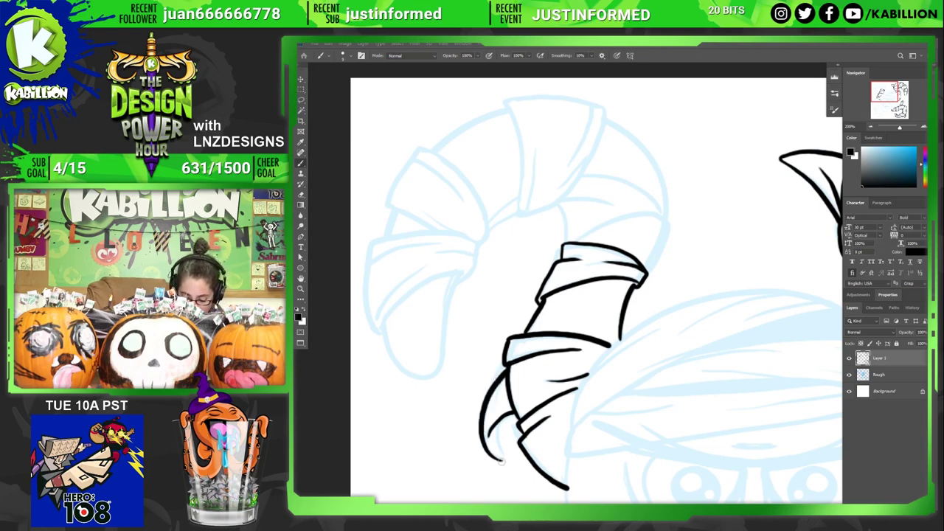
left_click_drag(500, 461, 502, 418)
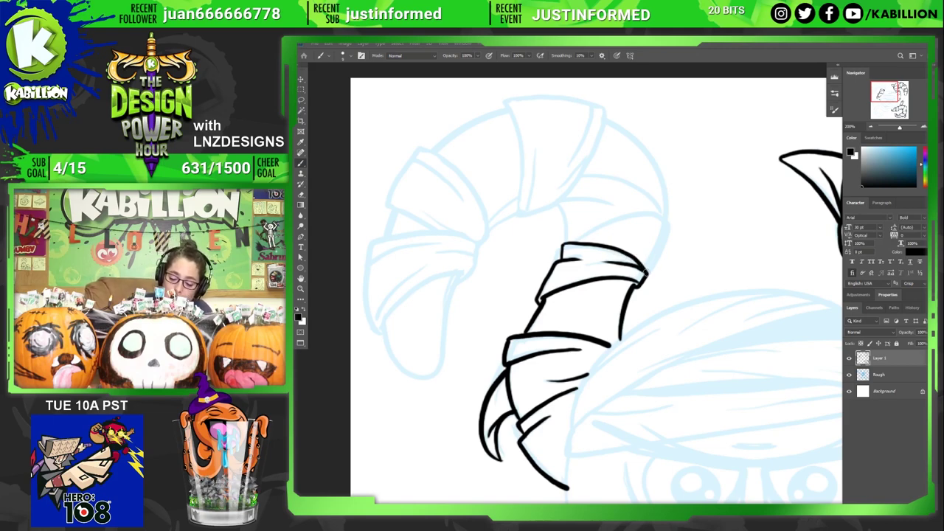
- Retrace the upper edge of the narrow band and compare it with the rough by briefly hiding Layer 1
mouse_move(620, 251)
left_mouse_down()
mouse_move(574, 239)
mouse_move(560, 242)
mouse_move(559, 264)
left_mouse_up()
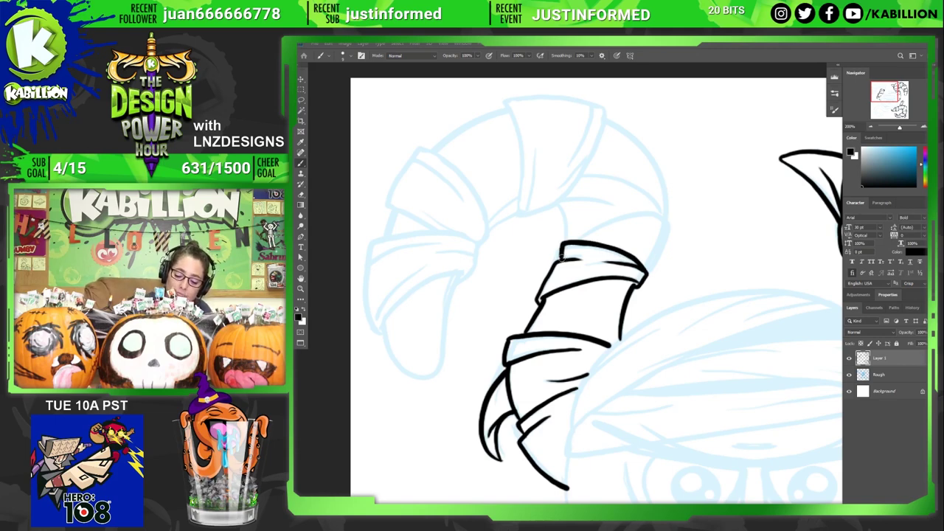
left_click_drag(650, 236, 628, 419)
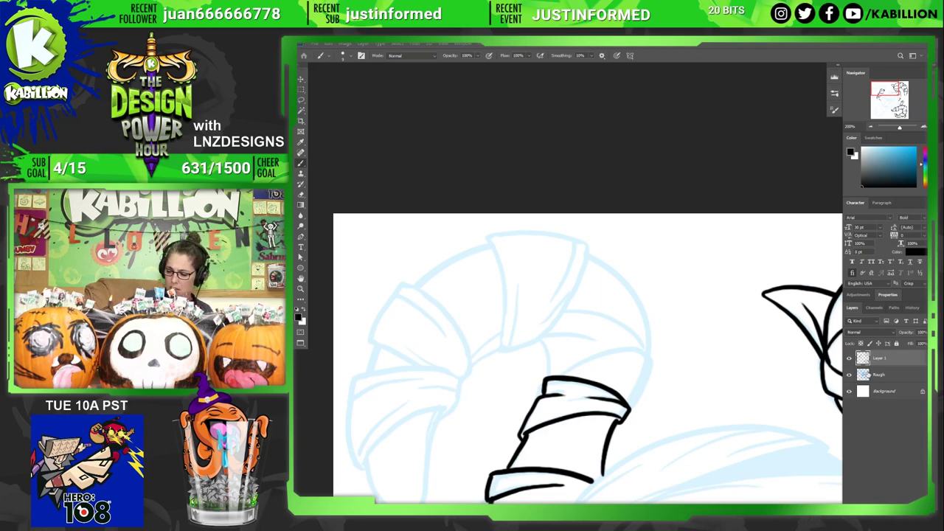
left_click(849, 358)
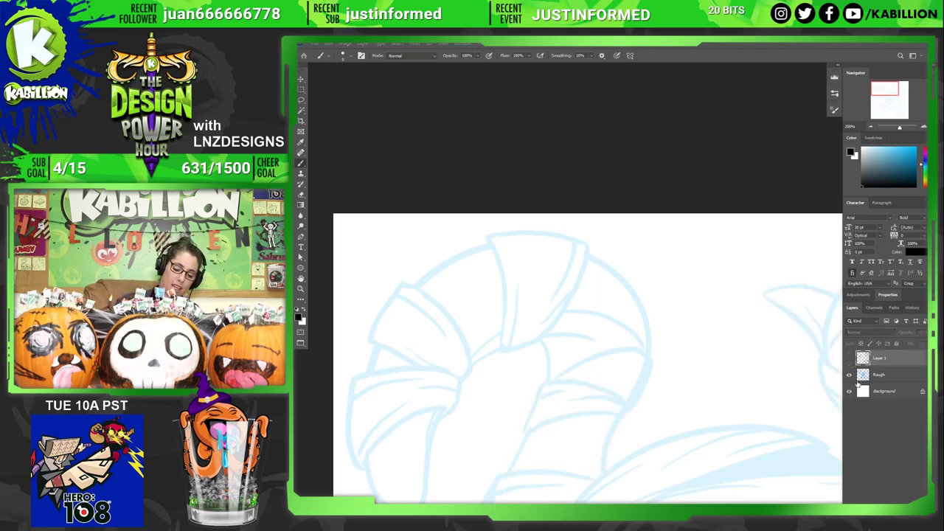
left_click(849, 359)
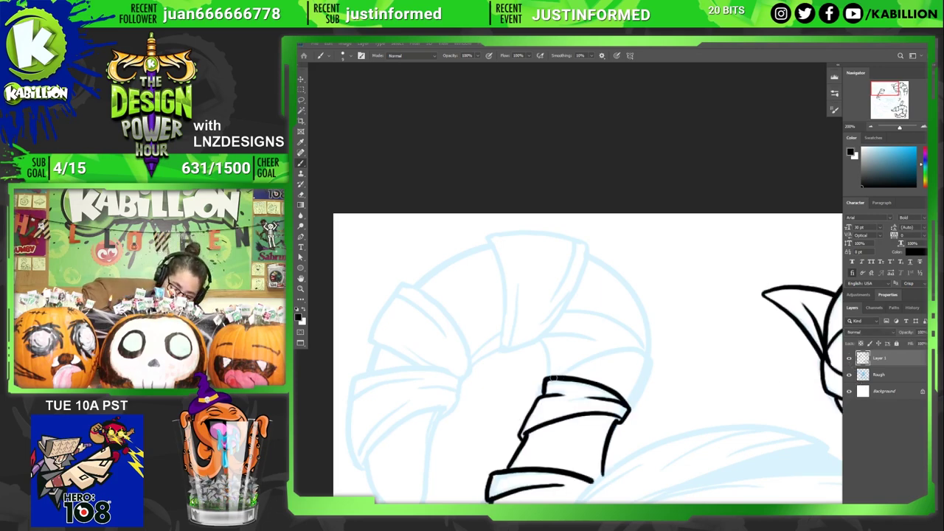
- Ink the wrap directly above the narrow band, with its outer edge and curved upper seam, redoing the stray strokes
mouse_move(555, 378)
left_mouse_down()
mouse_move(613, 356)
mouse_move(636, 359)
mouse_move(644, 381)
mouse_move(625, 403)
mouse_move(645, 360)
left_mouse_up()
key("ctrl+z")
key("ctrl+z")
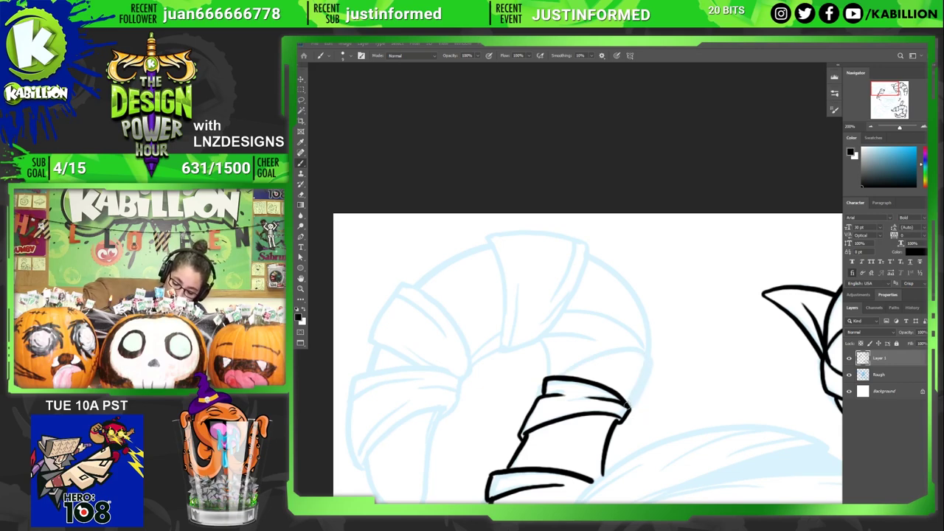
left_click_drag(626, 408, 645, 362)
key("ctrl+z")
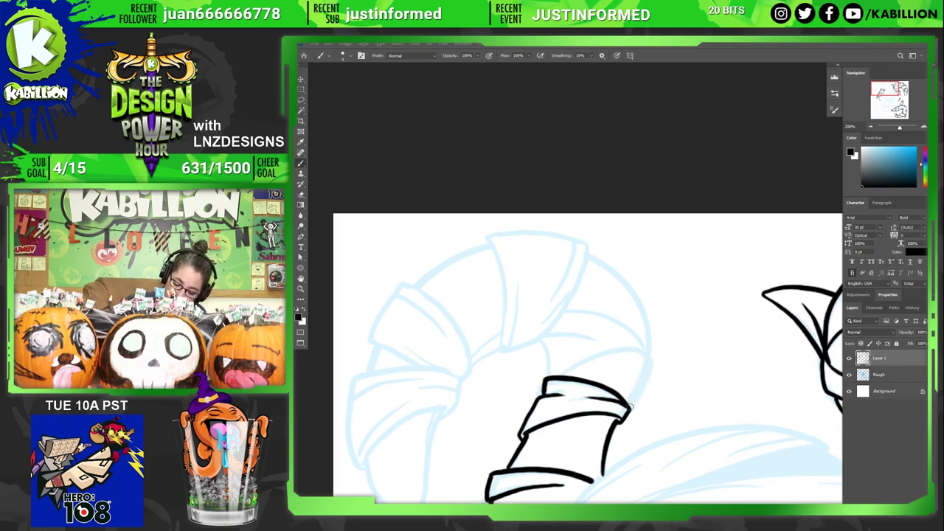
mouse_move(627, 406)
left_mouse_down()
mouse_move(648, 359)
mouse_move(621, 349)
mouse_move(570, 370)
left_mouse_up()
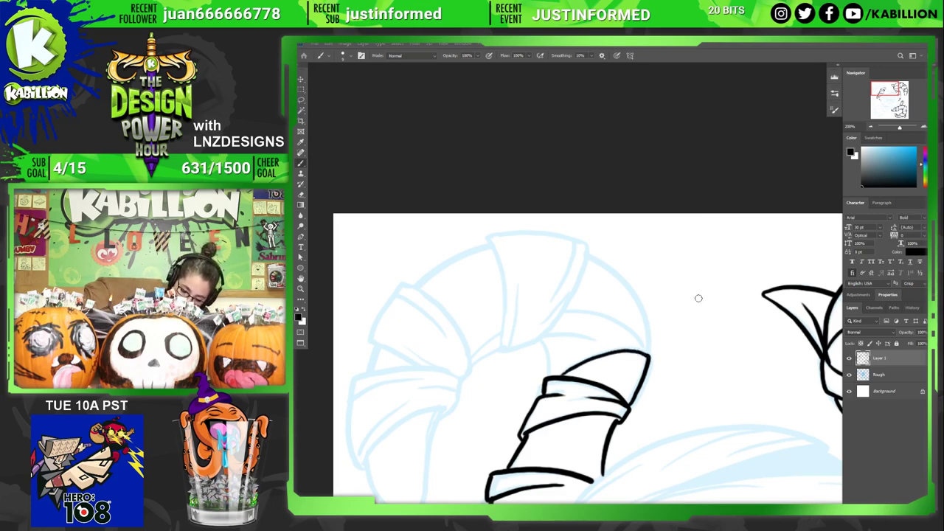
- Ink the tentacle's inner edge with a short fold line and the curved seam of the next wrap toward the crest
mouse_move(552, 378)
left_mouse_down()
mouse_move(540, 335)
mouse_move(583, 338)
mouse_move(543, 339)
left_mouse_up()
key("ctrl+z")
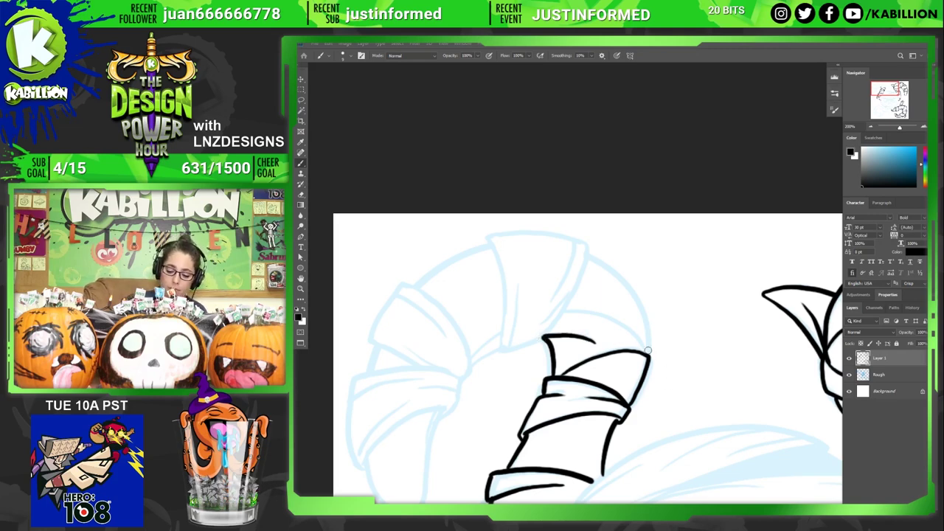
mouse_move(647, 356)
left_mouse_down()
mouse_move(623, 329)
mouse_move(566, 311)
left_mouse_up()
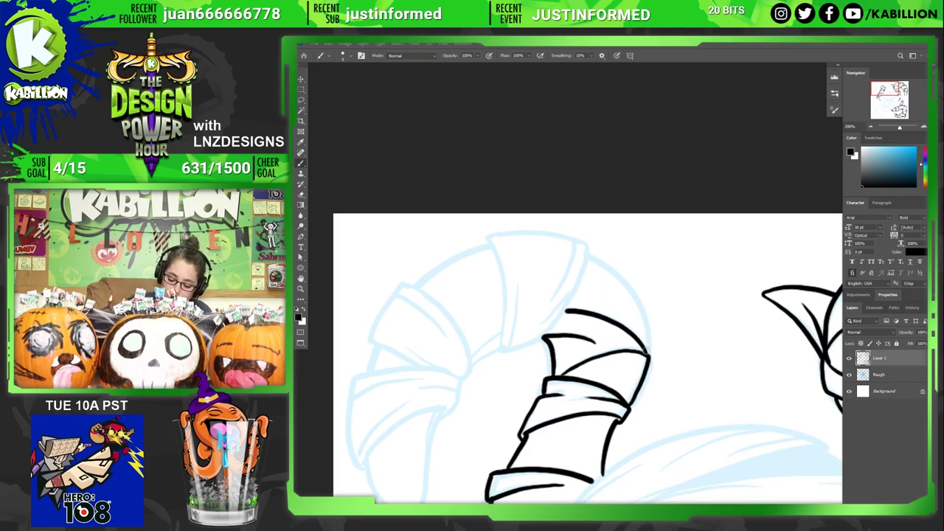
- Ink the upper-left tentacle's outer curve up to the crest and the adjoining slanted edge of the crest band
mouse_move(647, 353)
left_mouse_down()
mouse_move(632, 301)
mouse_move(590, 253)
left_mouse_up()
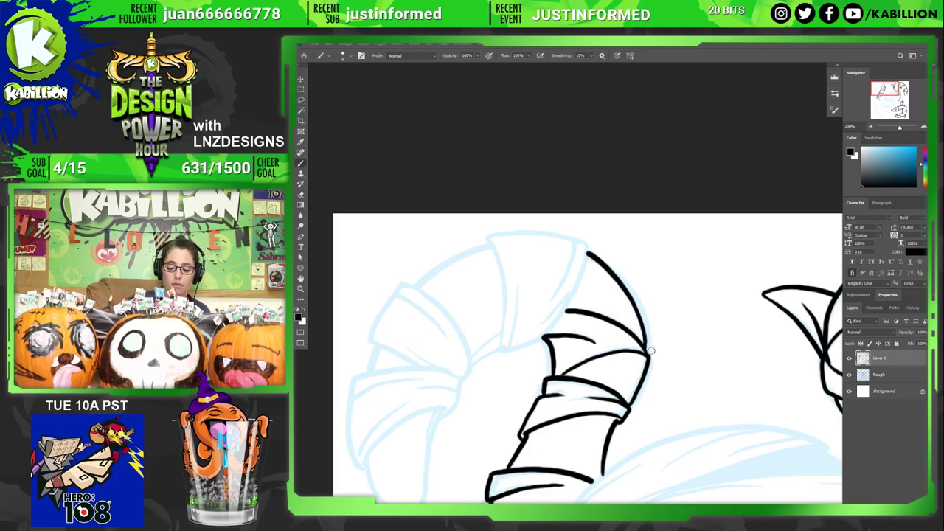
key("ctrl+z")
mouse_move(648, 353)
left_mouse_down()
mouse_move(644, 319)
mouse_move(617, 273)
mouse_move(587, 253)
left_mouse_up()
left_click_drag(665, 468, 744, 425)
left_click_drag(615, 302, 666, 212)
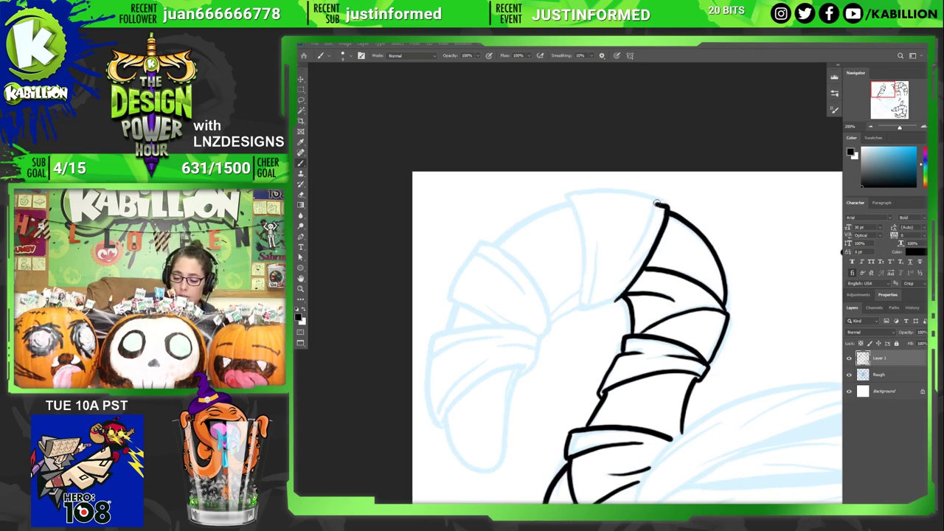
- Ink the crest band's inner line beside its slanted edge, its curved far edge and its top edge, redrawing the top stroke
left_click_drag(635, 253, 656, 197)
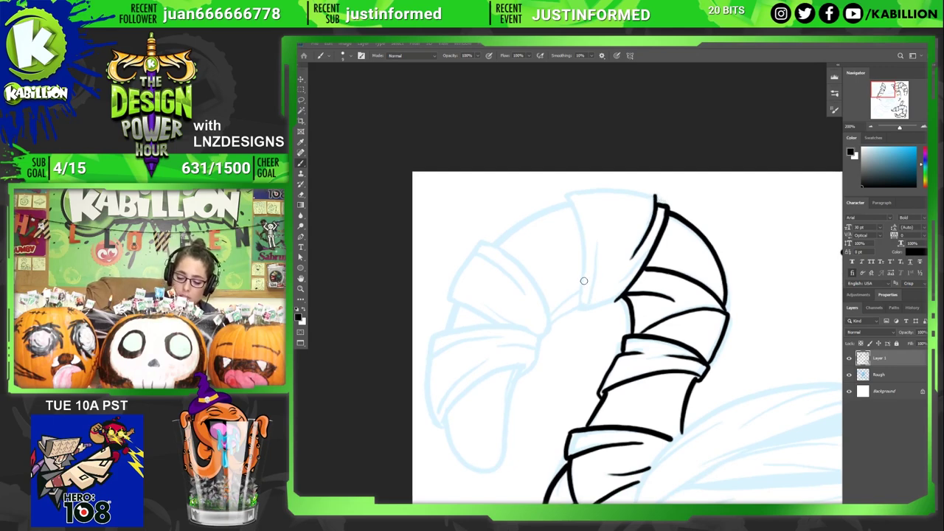
left_click_drag(584, 280, 564, 203)
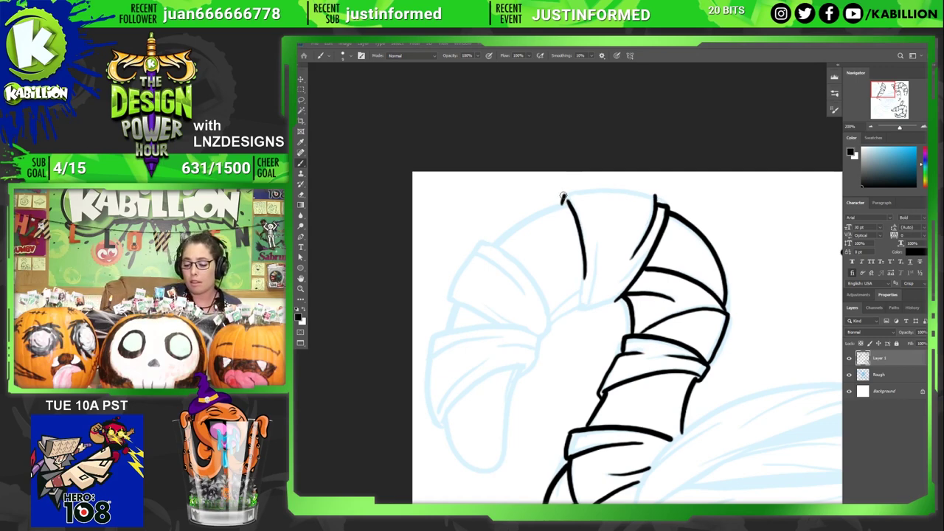
left_click_drag(563, 198, 656, 197)
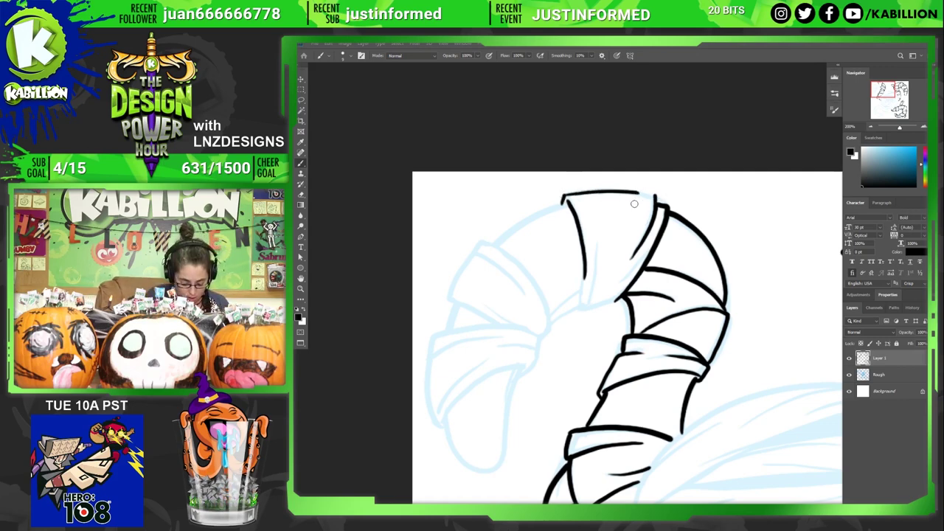
key("ctrl+z")
mouse_move(563, 198)
left_mouse_down()
mouse_move(608, 189)
mouse_move(662, 197)
left_mouse_up()
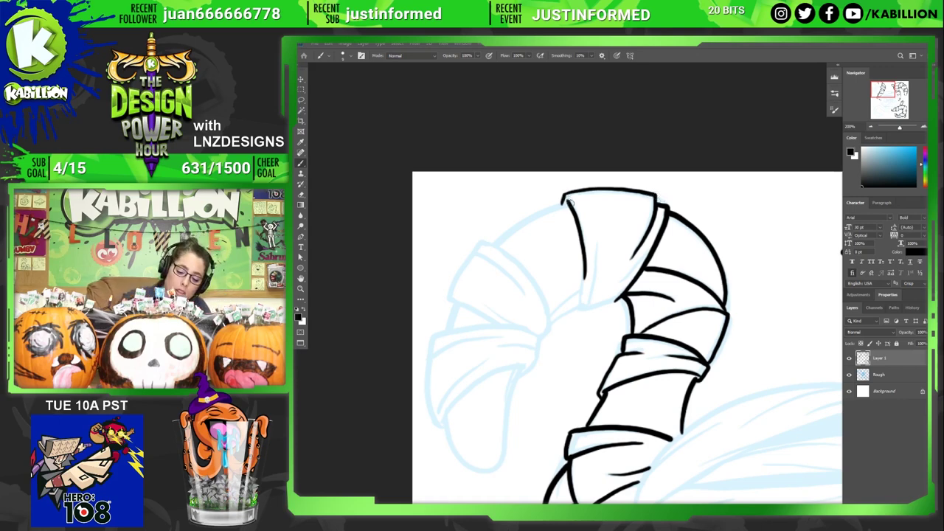
- Ink the crest band's fold lines and lower edge, and the inner and outer edges of the adjoining wrap
left_click_drag(597, 245, 586, 309)
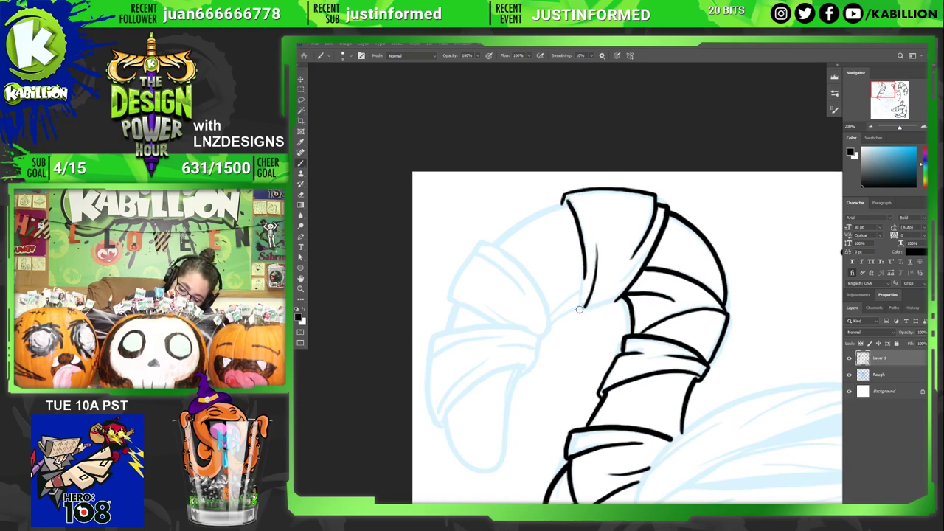
mouse_move(580, 309)
left_mouse_down()
mouse_move(582, 258)
mouse_move(596, 239)
mouse_move(582, 308)
mouse_move(620, 299)
left_mouse_up()
key("ctrl+z")
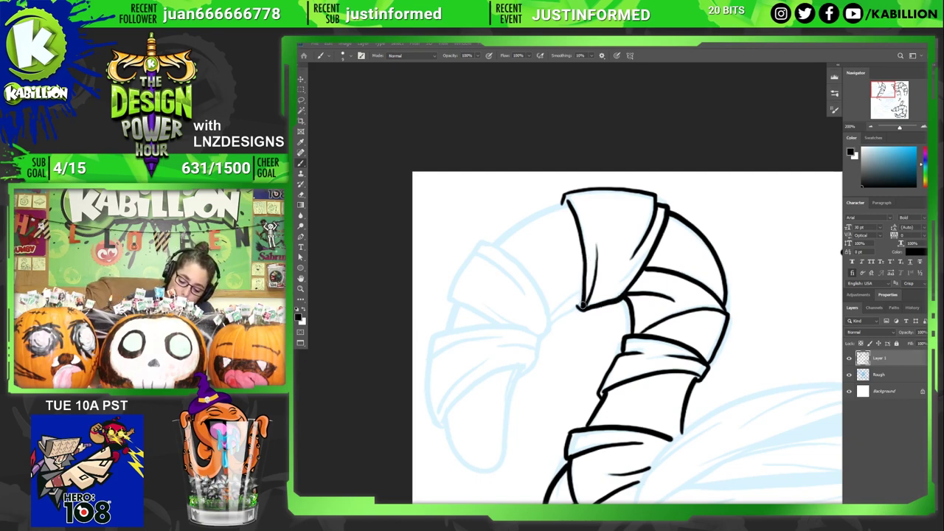
left_click_drag(581, 307, 550, 323)
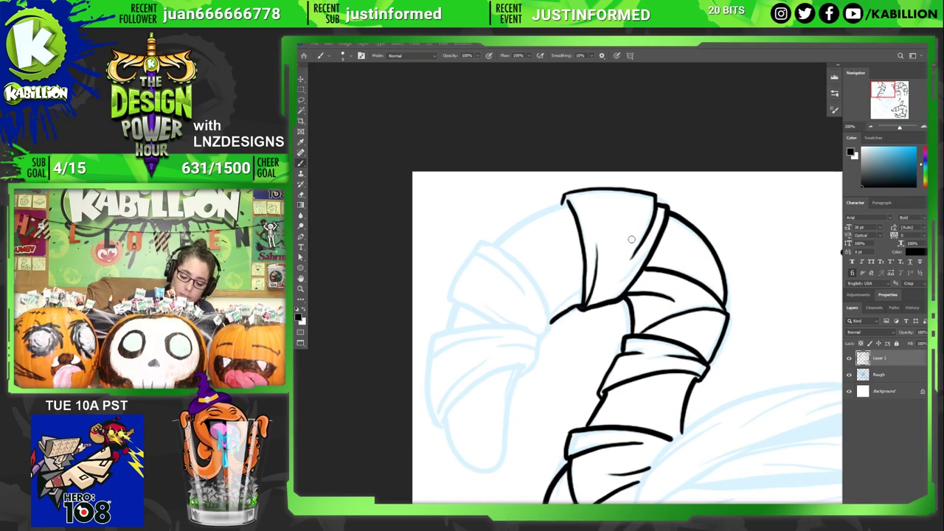
left_click_drag(567, 200, 498, 242)
key("ctrl+z")
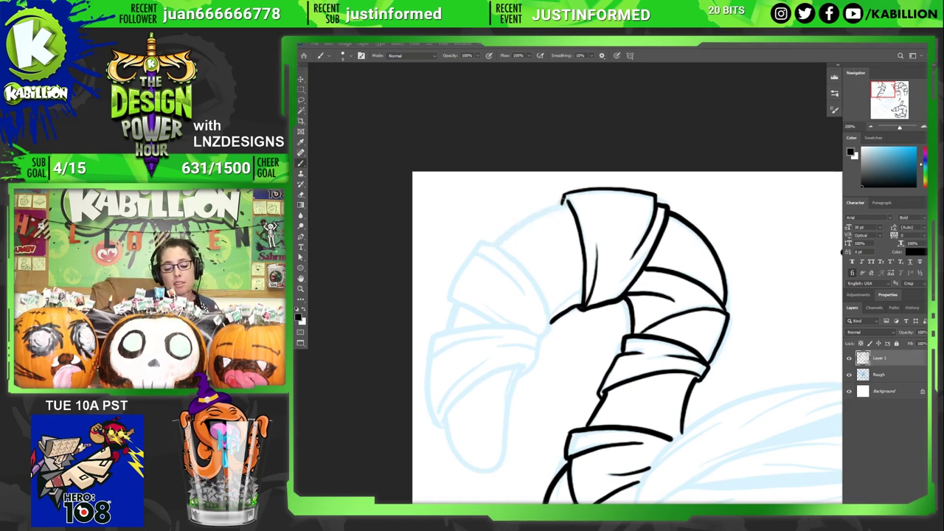
left_click_drag(567, 199, 498, 244)
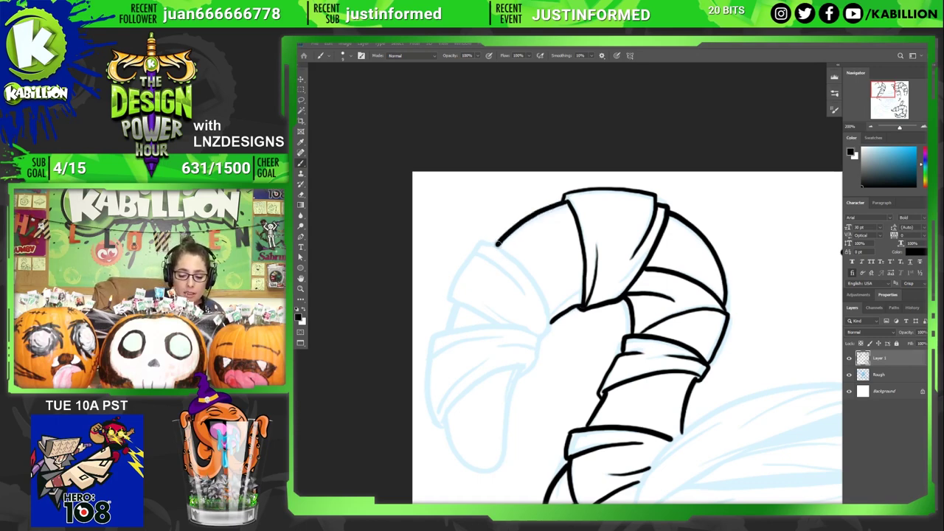
- Ink the upper-left tentacle's rounded tip and the folded wrap around it, including its seams and overlapping lower edge
left_click_drag(459, 301, 450, 329)
mouse_move(445, 415)
left_mouse_down()
mouse_move(467, 466)
mouse_move(485, 473)
mouse_move(507, 441)
left_mouse_up()
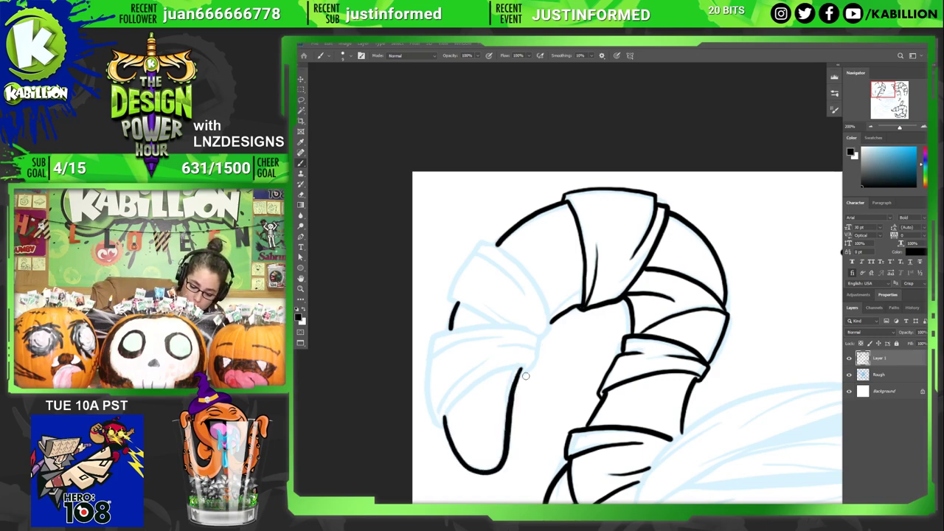
mouse_move(517, 378)
left_mouse_down()
mouse_move(537, 352)
mouse_move(523, 346)
mouse_move(541, 352)
mouse_move(525, 329)
mouse_move(443, 333)
mouse_move(434, 357)
left_mouse_up()
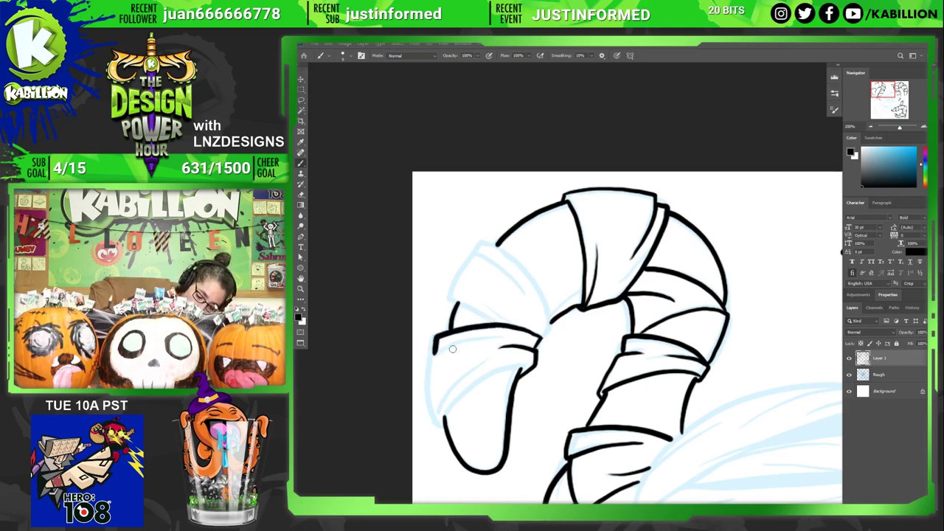
mouse_move(496, 336)
left_mouse_down()
mouse_move(429, 361)
mouse_move(433, 421)
mouse_move(444, 426)
mouse_move(455, 399)
mouse_move(490, 372)
mouse_move(522, 364)
mouse_move(533, 376)
left_mouse_up()
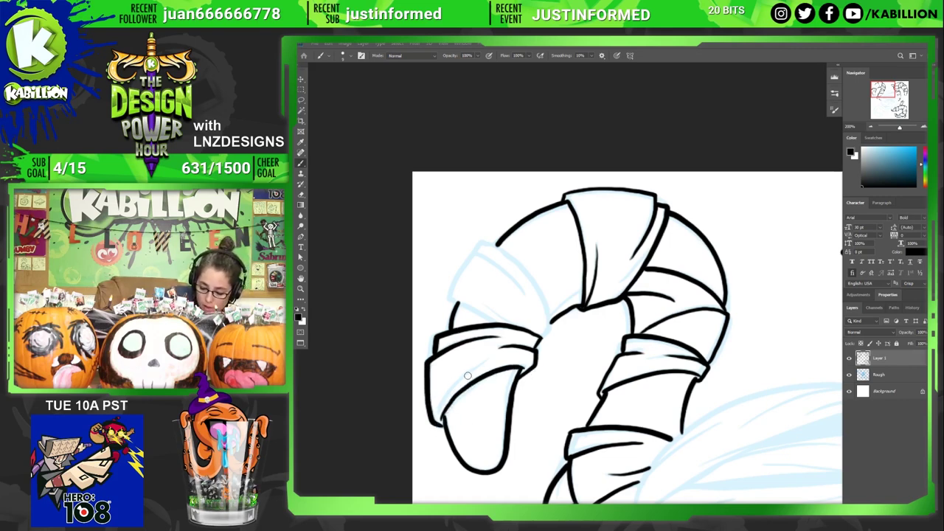
mouse_move(468, 377)
left_mouse_down()
mouse_move(447, 392)
mouse_move(431, 428)
left_mouse_up()
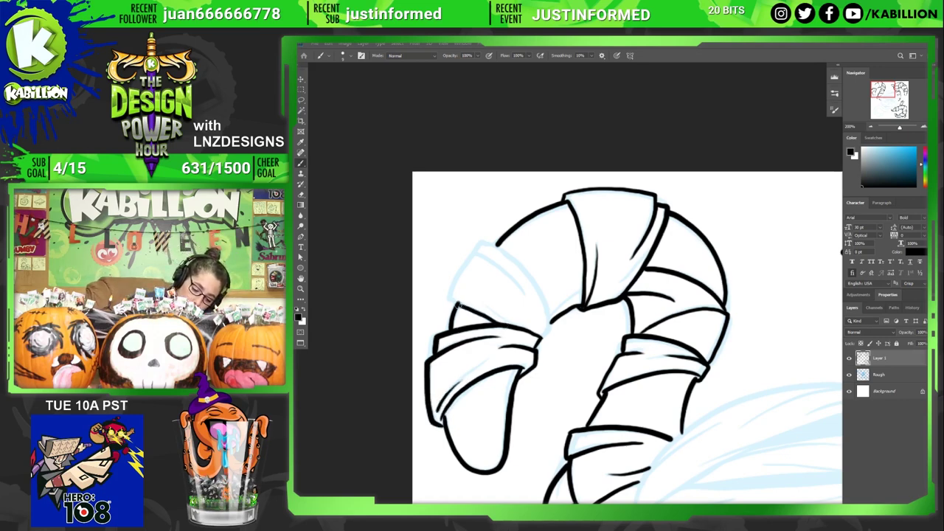
- Ink the remaining wrap between crest and tip with its fold lines, and check the line art with the Rough layer briefly hidden
mouse_move(455, 310)
left_mouse_down()
mouse_move(451, 282)
mouse_move(463, 259)
mouse_move(493, 243)
mouse_move(540, 293)
mouse_move(550, 320)
mouse_move(539, 338)
left_mouse_up()
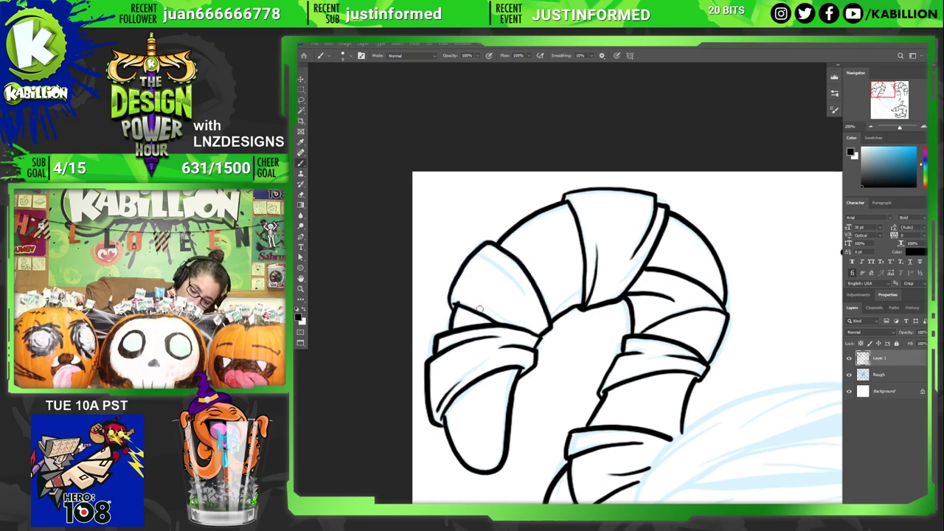
left_click_drag(481, 310, 518, 329)
left_click_drag(503, 274, 531, 301)
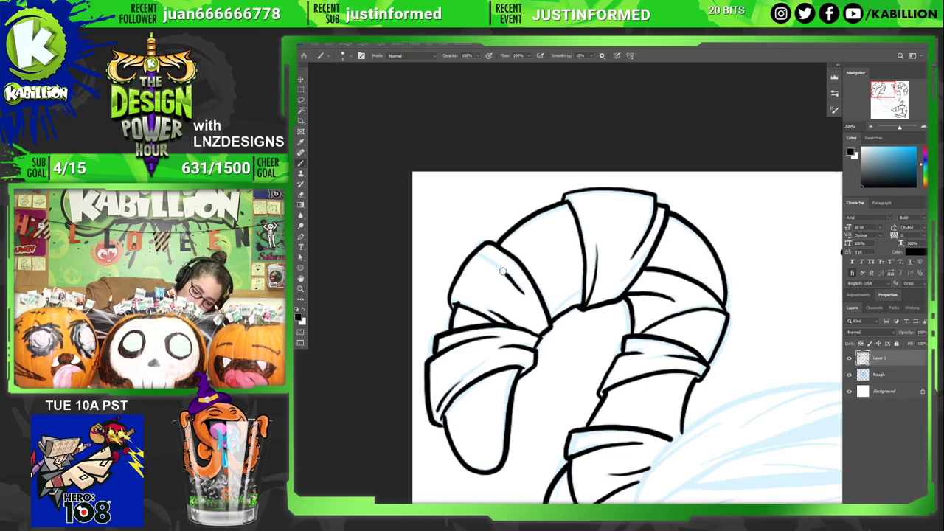
left_click_drag(473, 248, 508, 276)
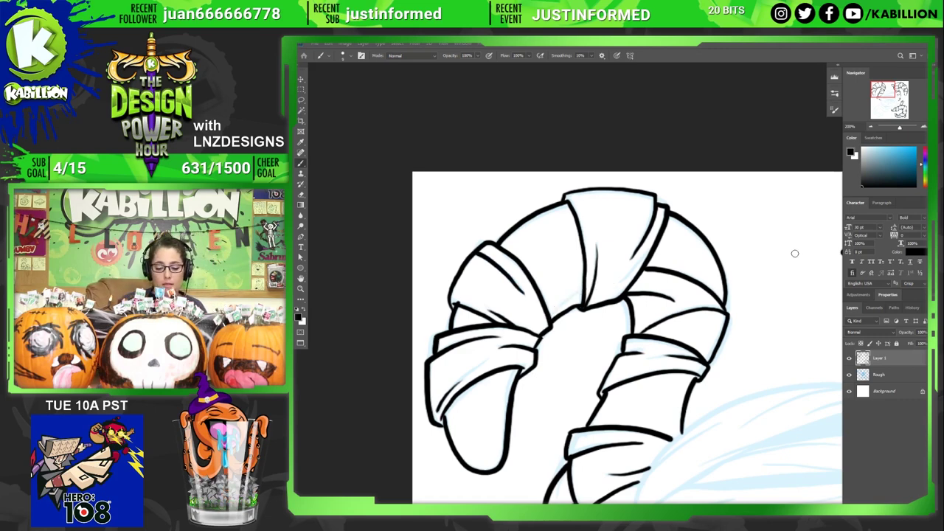
key("ctrl+minus")
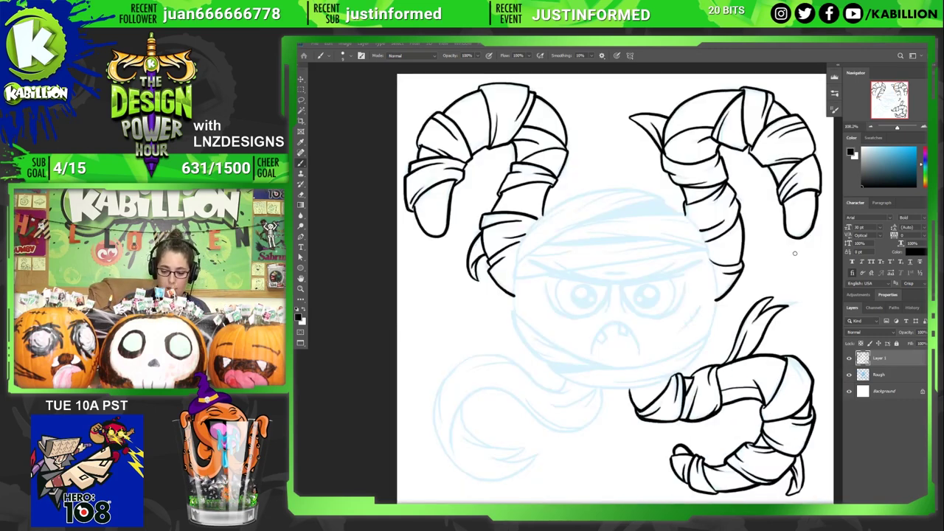
left_click(849, 375)
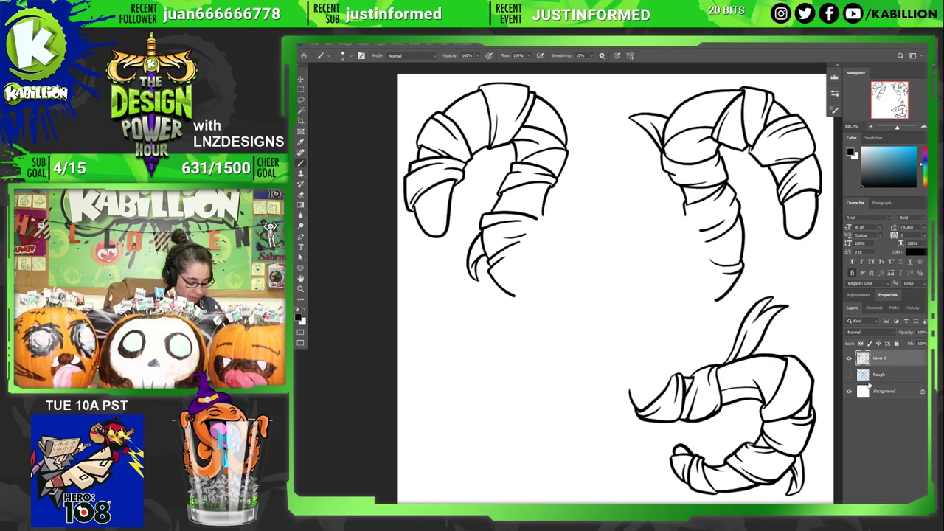
left_click(849, 375)
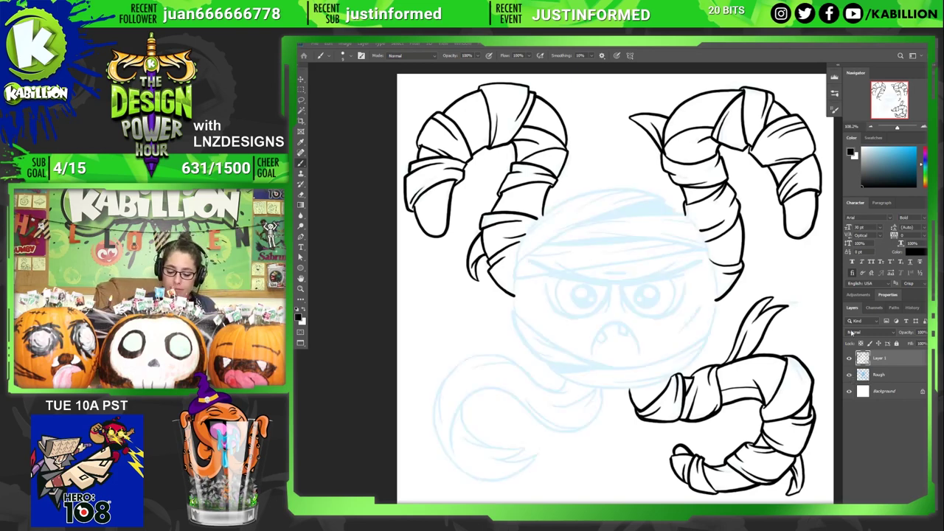
- Ink the lower-left tentacle's outer curve from below the head around to its forked, pointed tip
key("shift+b")
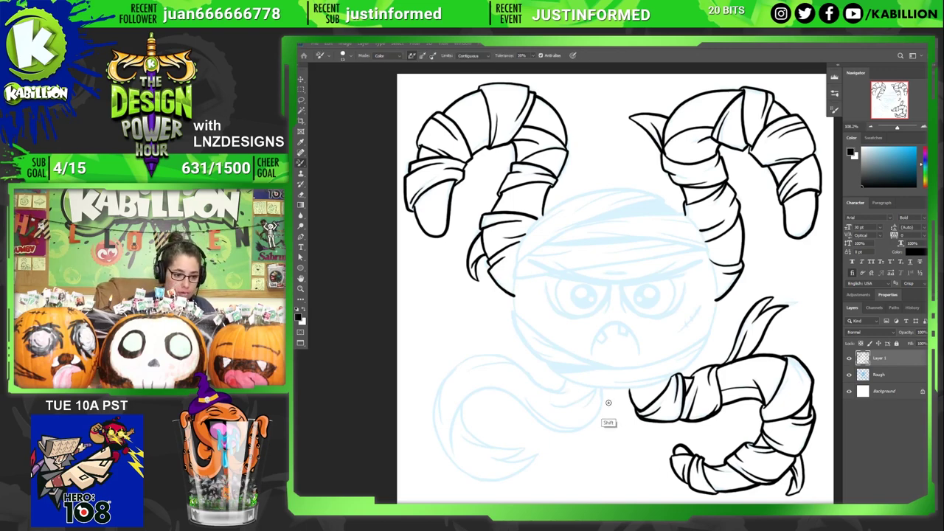
key("shift+b")
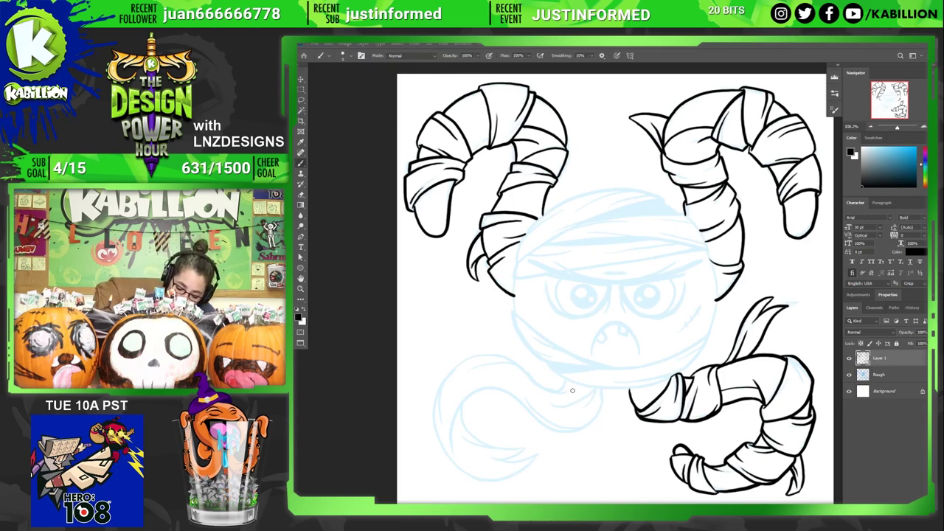
mouse_move(548, 392)
left_mouse_down()
mouse_move(510, 362)
mouse_move(473, 356)
mouse_move(439, 387)
mouse_move(434, 419)
mouse_move(465, 475)
mouse_move(492, 482)
mouse_move(533, 453)
mouse_move(503, 461)
mouse_move(531, 459)
left_mouse_up()
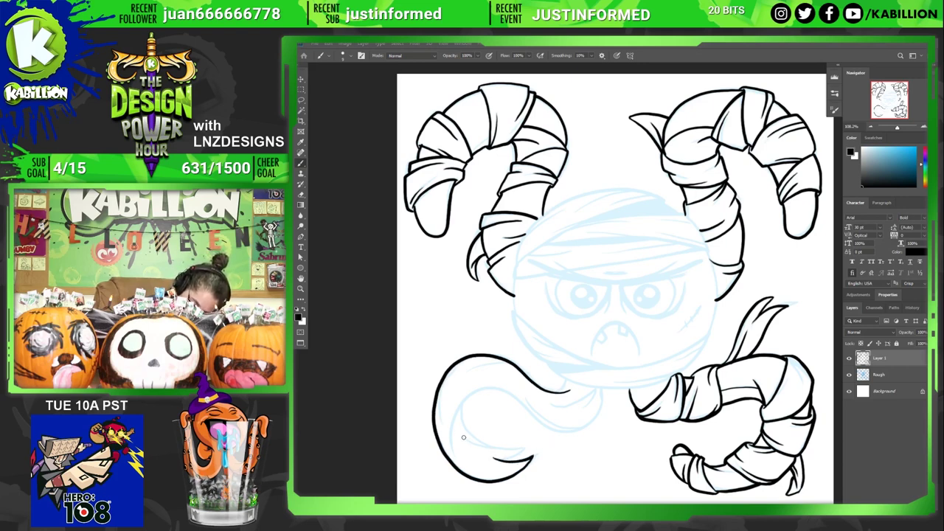
left_click_drag(464, 437, 521, 452)
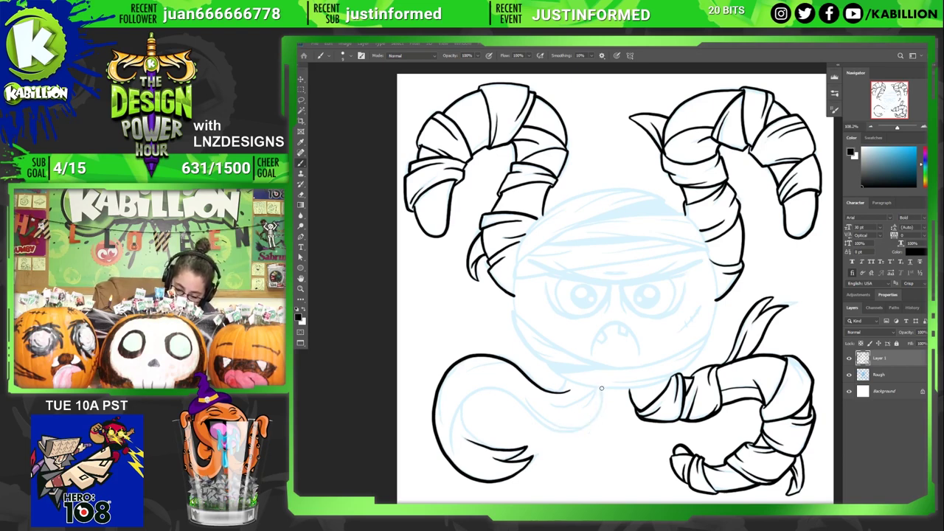
- Ink the lower-left tentacle's inner edge and fold lines, redoing the long stroke, and check the result with the Rough layer briefly hidden
mouse_move(600, 406)
left_mouse_down()
mouse_move(560, 434)
mouse_move(499, 395)
mouse_move(473, 394)
mouse_move(457, 421)
mouse_move(461, 459)
left_mouse_up()
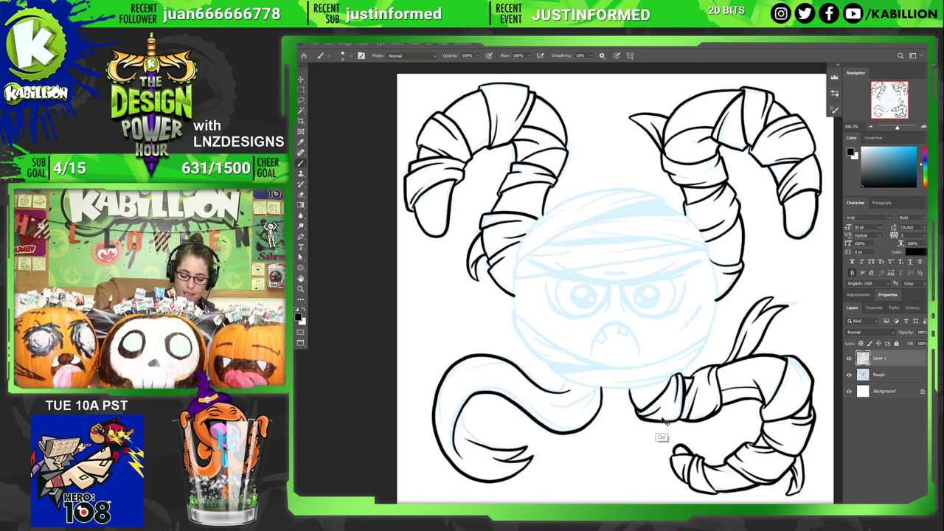
key("ctrl+z")
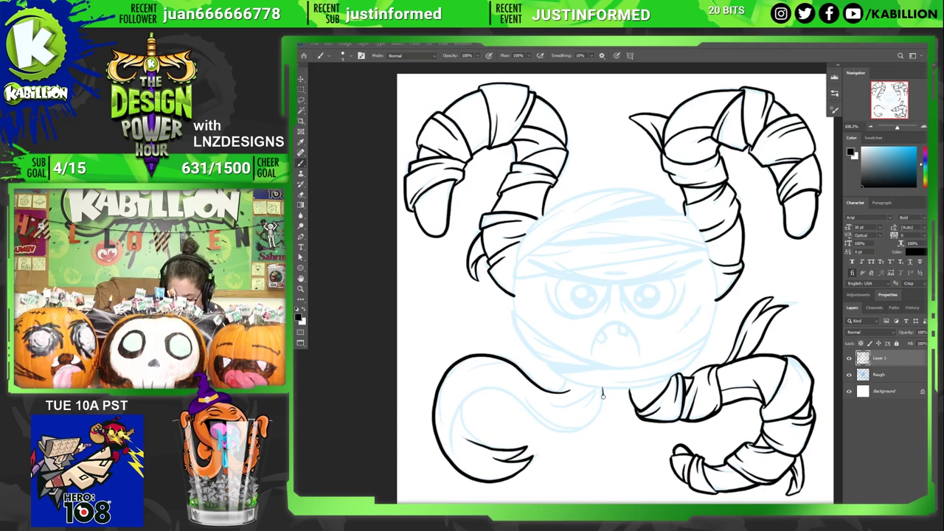
mouse_move(601, 405)
left_mouse_down()
mouse_move(556, 432)
mouse_move(485, 392)
mouse_move(453, 446)
left_mouse_up()
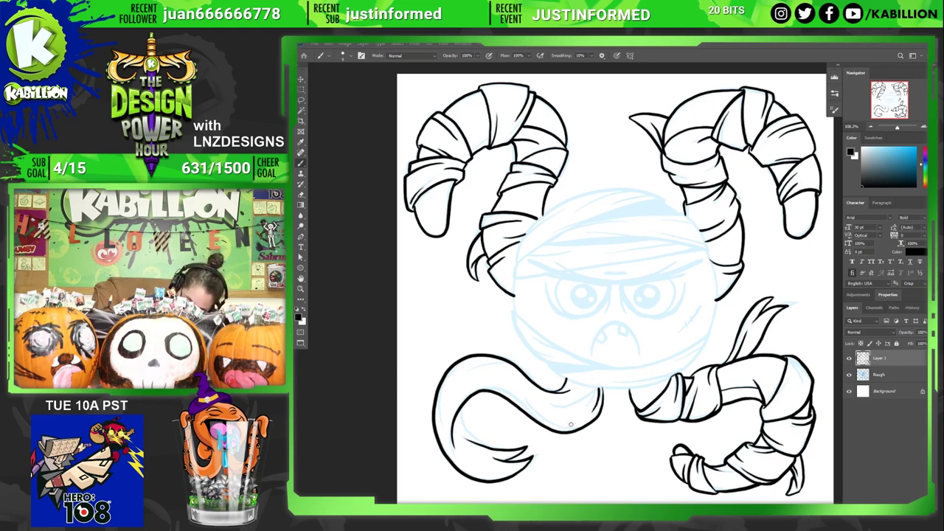
mouse_move(522, 401)
left_mouse_down()
mouse_move(555, 426)
mouse_move(587, 429)
left_mouse_up()
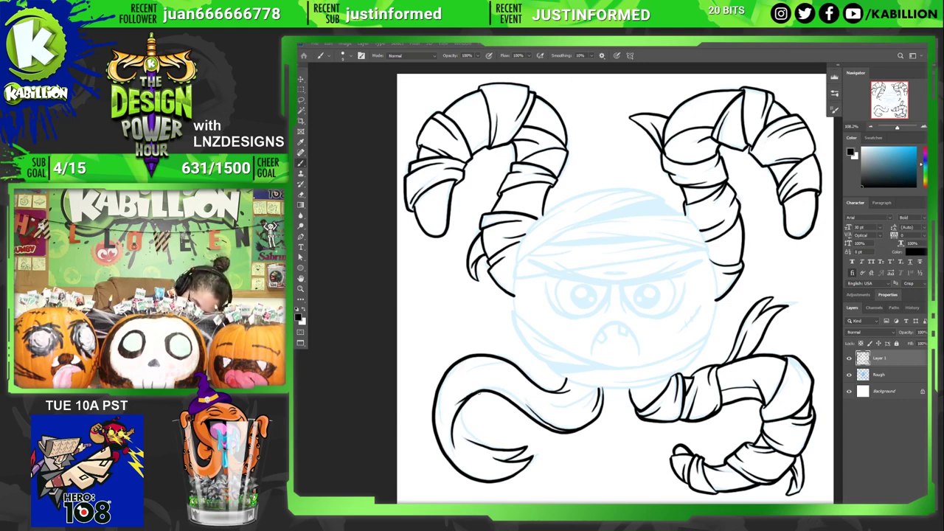
mouse_move(440, 420)
left_mouse_down()
mouse_move(442, 381)
mouse_move(480, 444)
left_mouse_up()
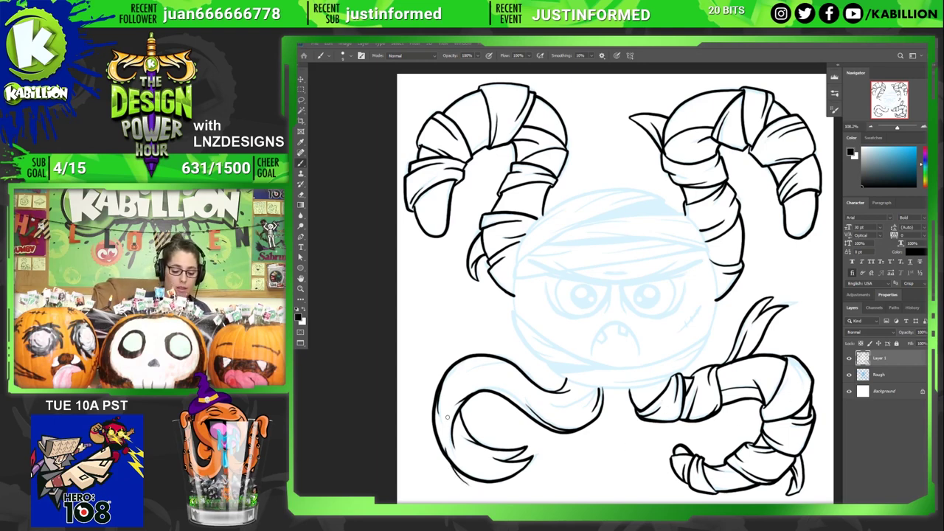
left_click(849, 375)
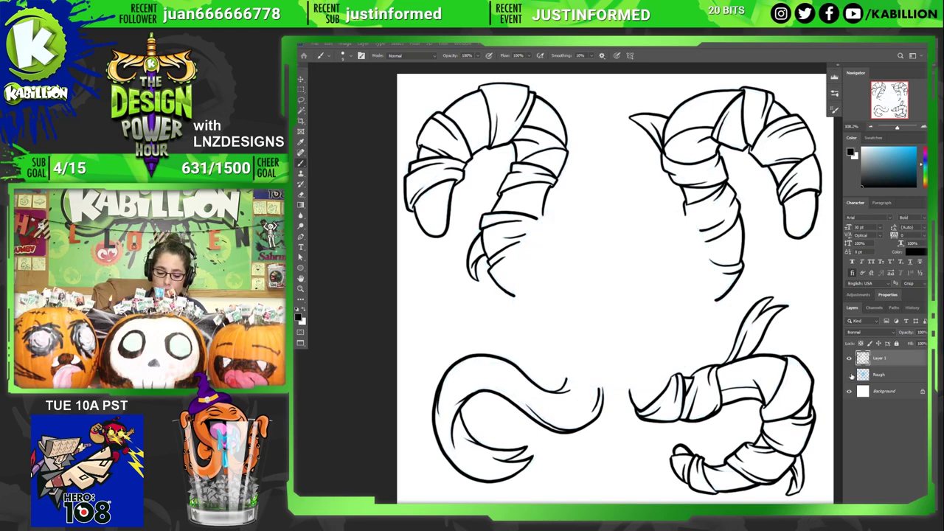
left_click(849, 375)
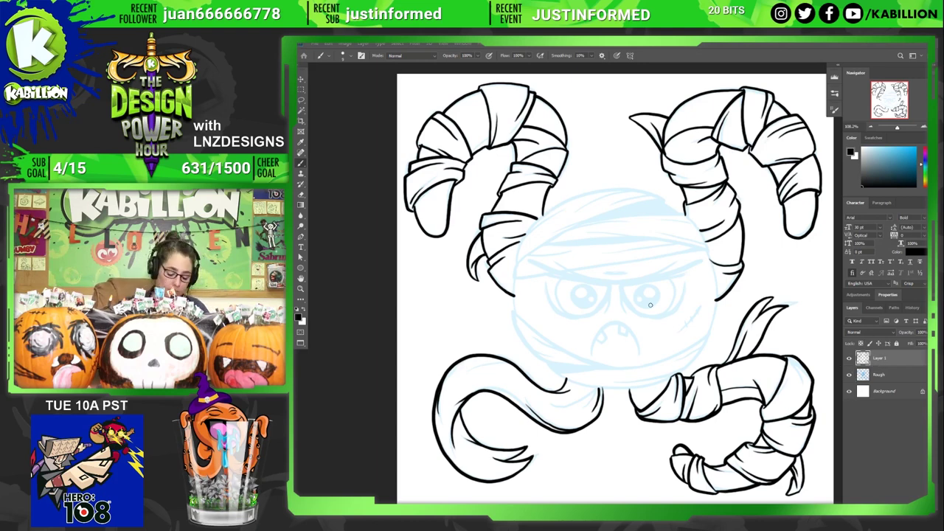
- Enable the last used vertical paint symmetry and ink the mummy's arched mouth and the paired nose-bridge lines
scroll(653, 310, "up", 3)
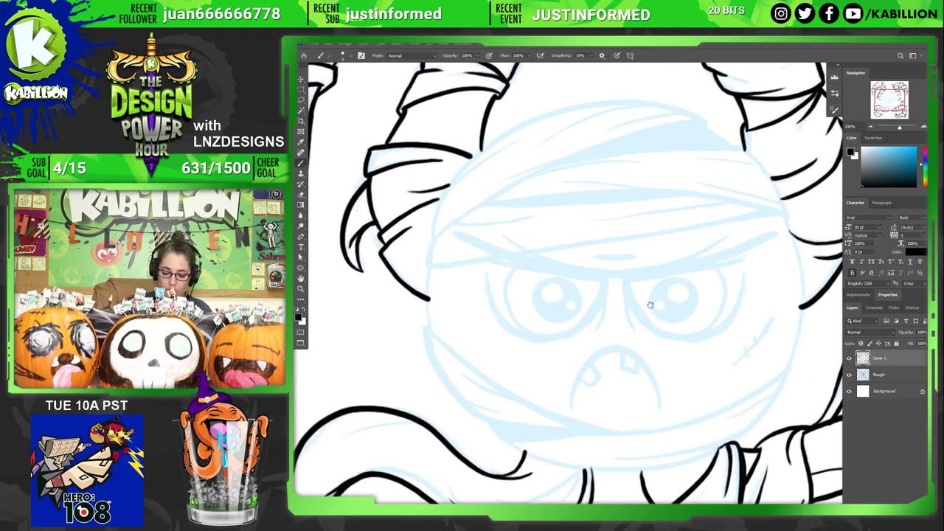
scroll(660, 371, "up", 1)
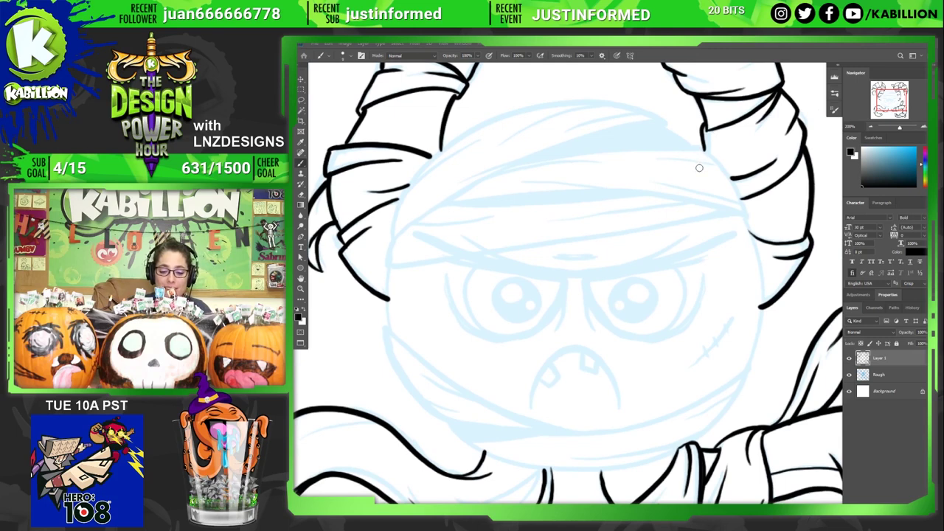
mouse_move(531, 410)
left_mouse_down()
mouse_move(532, 388)
mouse_move(569, 347)
mouse_move(592, 356)
mouse_move(619, 413)
left_mouse_up()
key("ctrl+z")
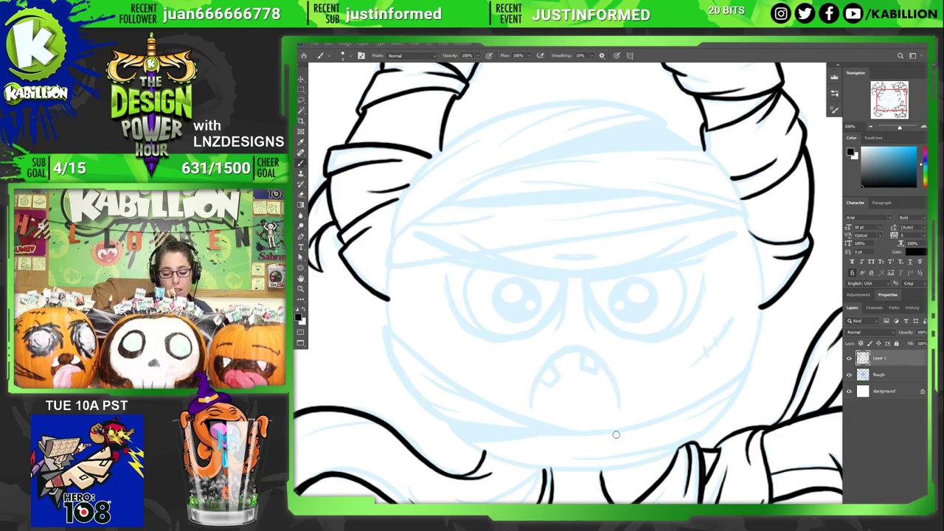
left_click(629, 55)
left_click(647, 85)
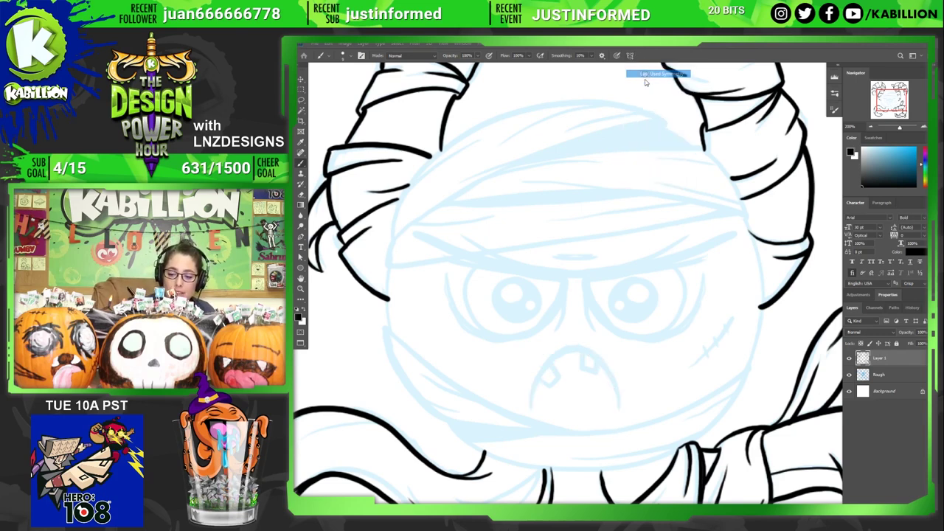
mouse_move(532, 411)
left_mouse_down()
mouse_move(551, 357)
mouse_move(577, 346)
mouse_move(562, 306)
mouse_move(566, 277)
left_mouse_up()
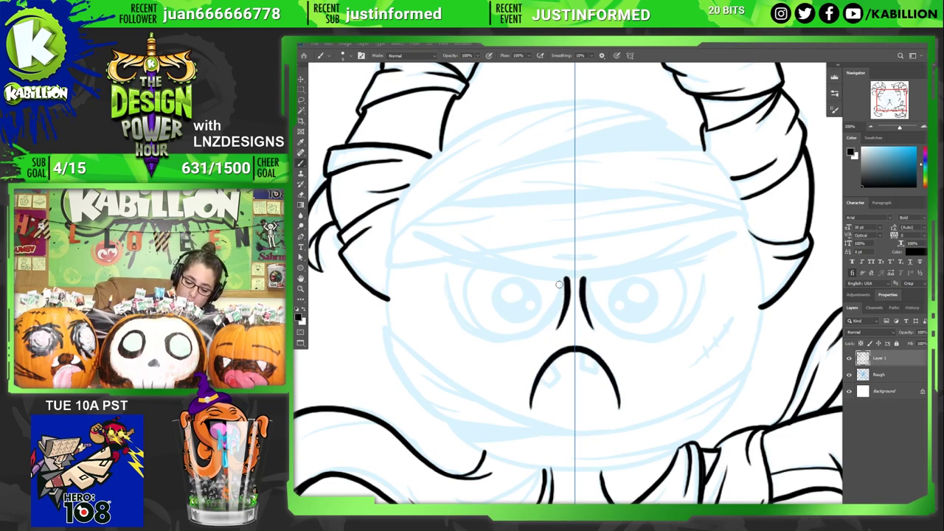
- Ink the mirrored rounded lower eye contours from the outer corners up to the nose bridge, redoing the stroke until it fits the sketch
mouse_move(446, 276)
left_mouse_down()
mouse_move(478, 334)
mouse_move(513, 336)
mouse_move(549, 314)
mouse_move(564, 274)
left_mouse_up()
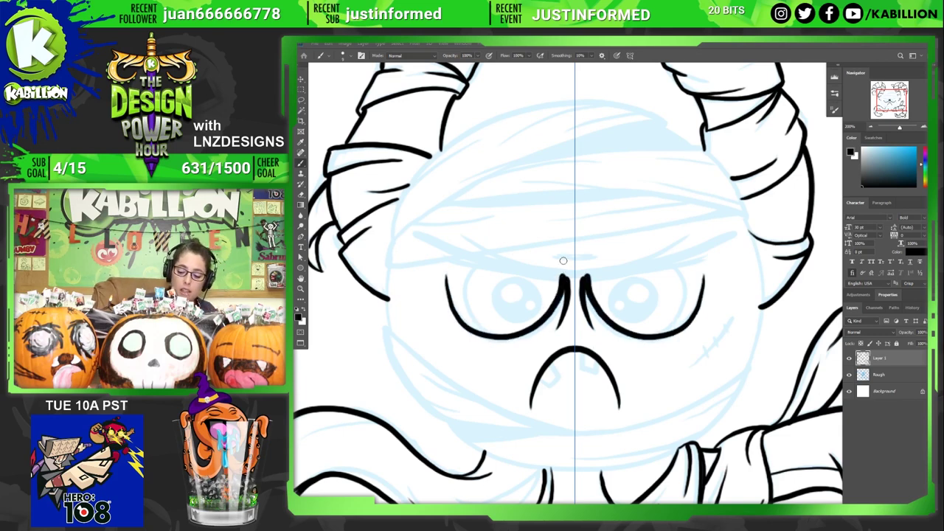
key("ctrl+z")
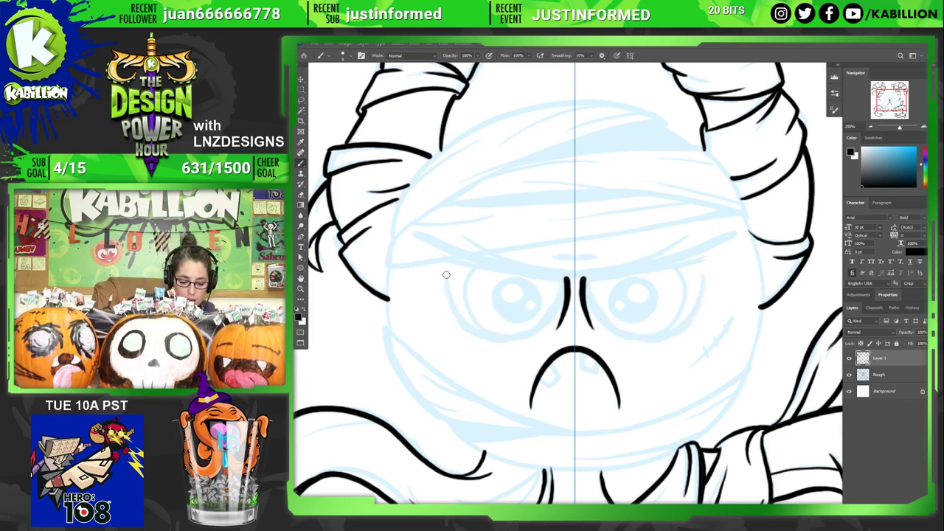
mouse_move(446, 275)
left_mouse_down()
mouse_move(453, 310)
mouse_move(487, 341)
mouse_move(528, 339)
mouse_move(552, 319)
mouse_move(567, 267)
left_mouse_up()
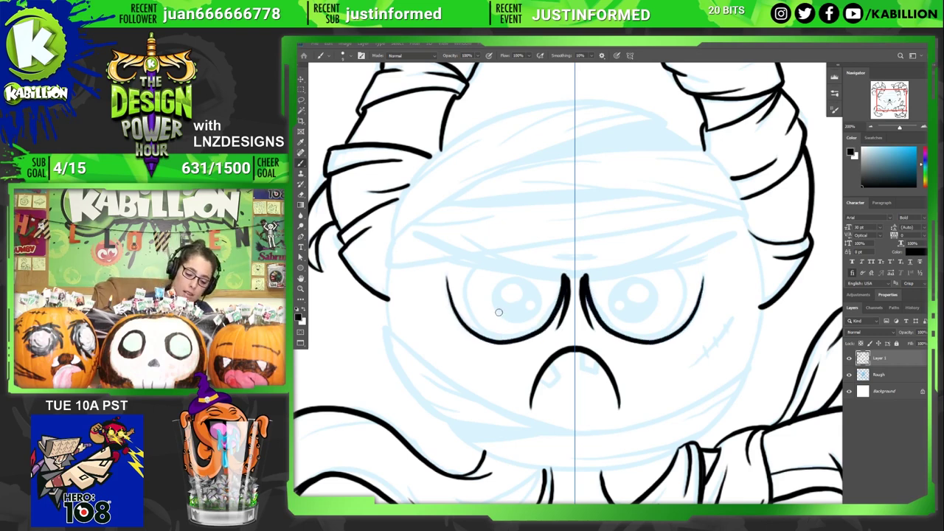
key("ctrl+z")
mouse_move(445, 275)
left_mouse_down()
mouse_move(470, 328)
mouse_move(512, 339)
mouse_move(548, 322)
mouse_move(566, 274)
left_mouse_up()
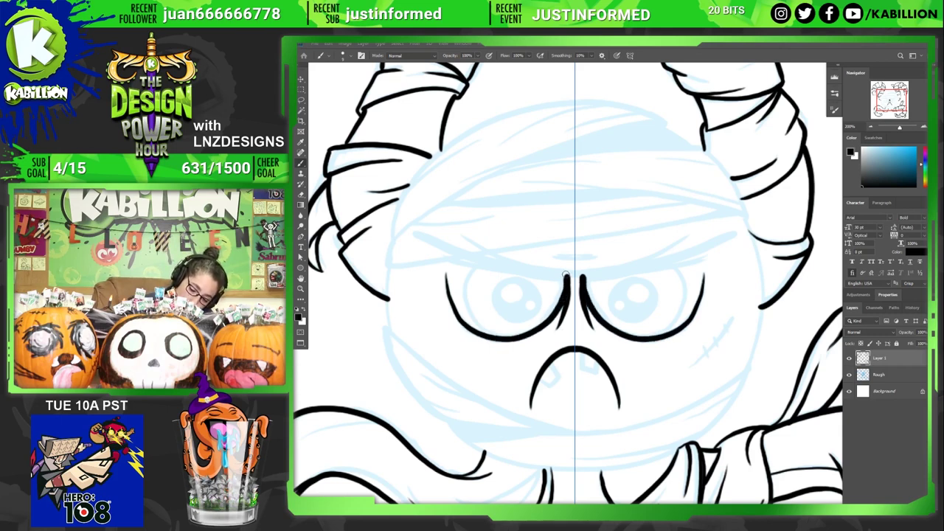
- Ink the frowning brow line across both eyes, thicken it with a larger brush into a heavy black brow, and add the tapered crease above
left_click_drag(435, 251, 567, 282)
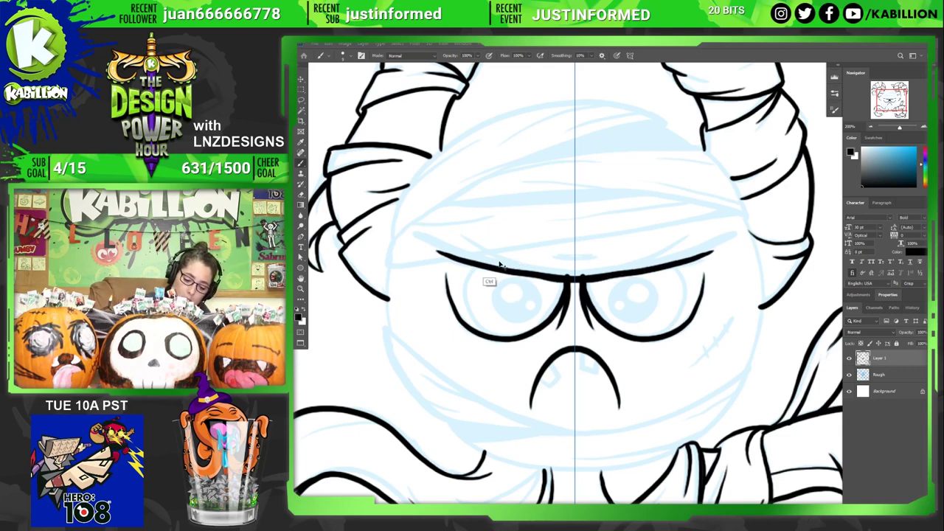
key("ctrl+z")
mouse_move(425, 241)
left_mouse_down()
mouse_move(487, 267)
mouse_move(568, 281)
left_mouse_up()
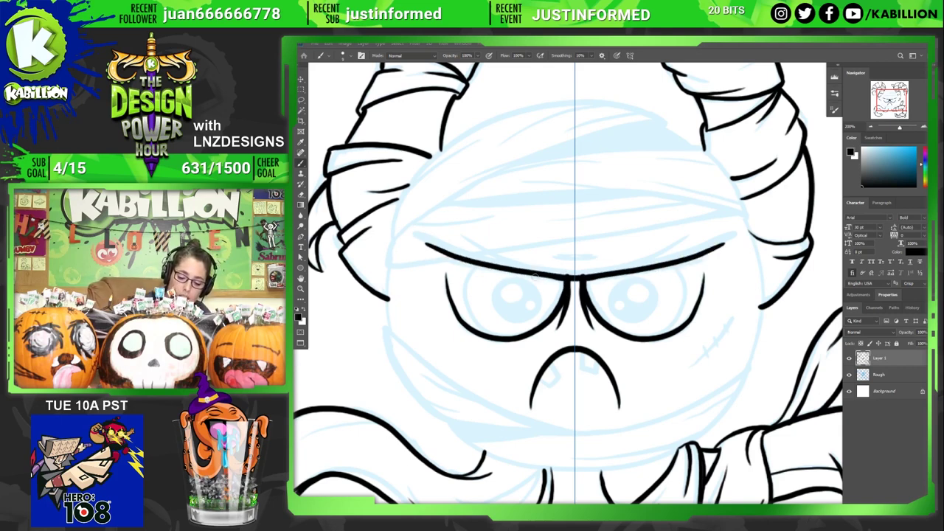
key("ctrl+z")
mouse_move(425, 243)
left_mouse_down()
mouse_move(505, 271)
mouse_move(576, 281)
left_mouse_up()
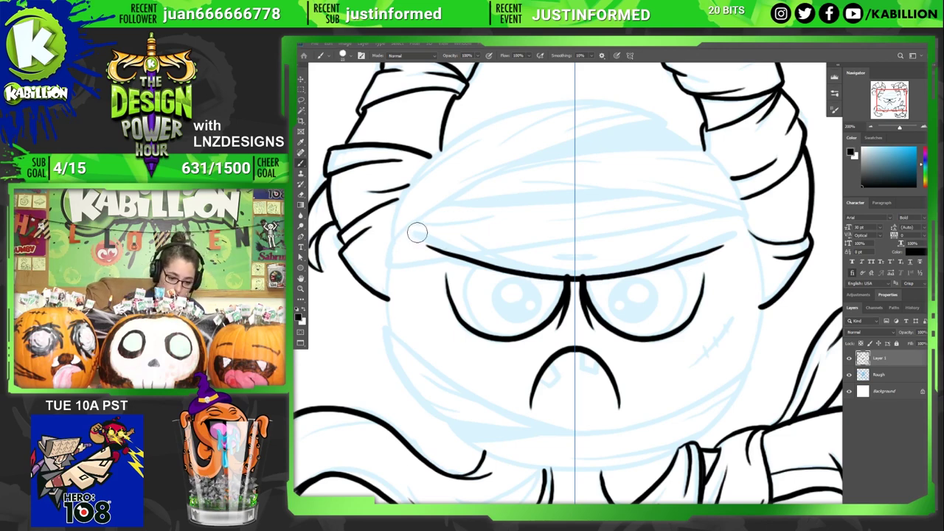
mouse_move(418, 233)
left_mouse_down()
mouse_move(554, 271)
mouse_move(643, 272)
left_mouse_up()
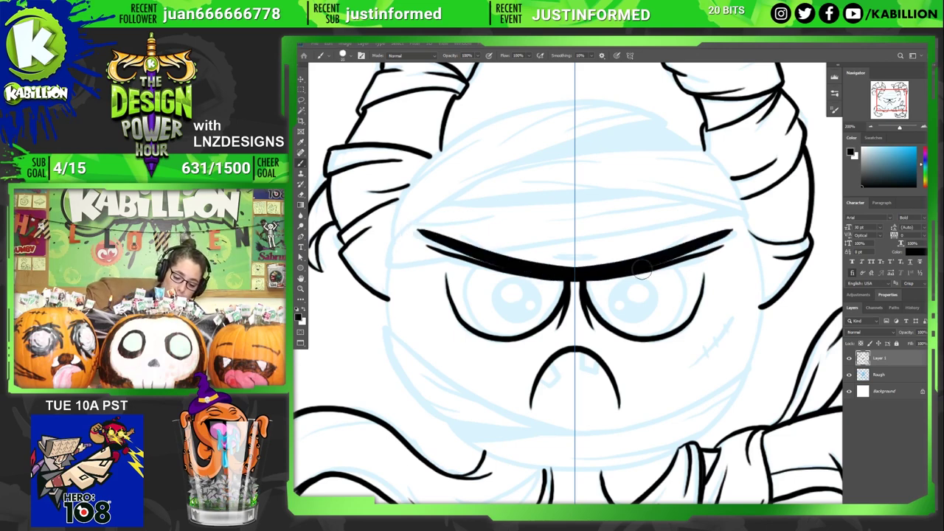
mouse_move(462, 232)
left_mouse_down()
mouse_move(527, 255)
mouse_move(657, 259)
left_mouse_up()
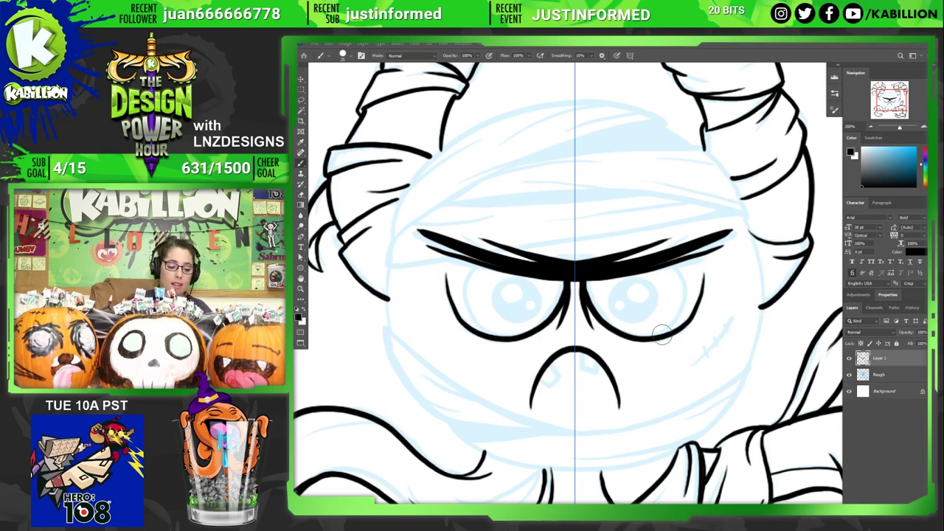
- Check the upper-left tentacle, the face and the whole line art with the Rough layer briefly hidden
mouse_move(620, 240)
left_mouse_down()
mouse_move(628, 325)
mouse_move(696, 413)
mouse_move(756, 414)
left_mouse_up()
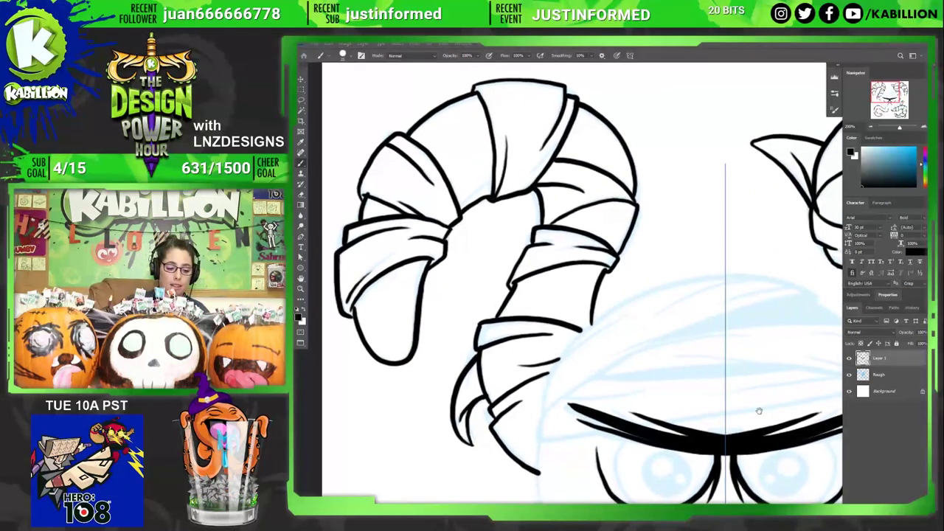
key("e")
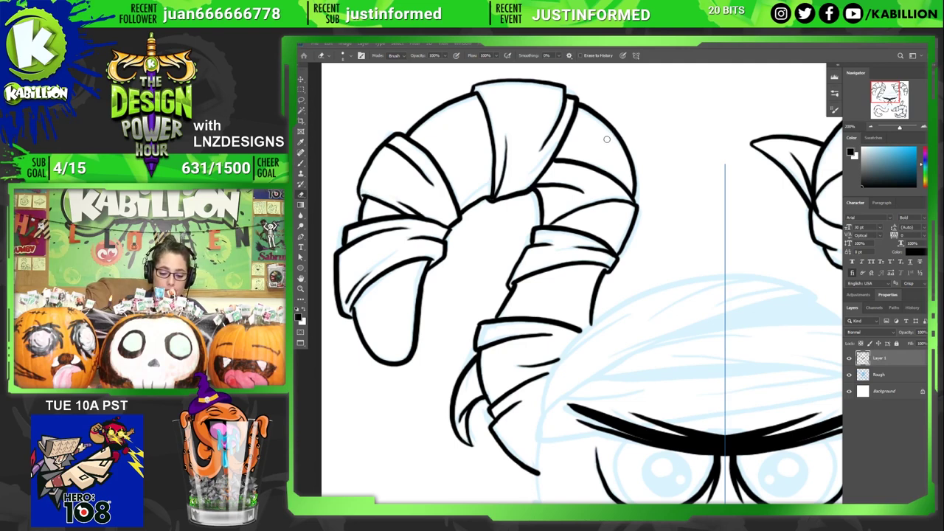
left_click(850, 375)
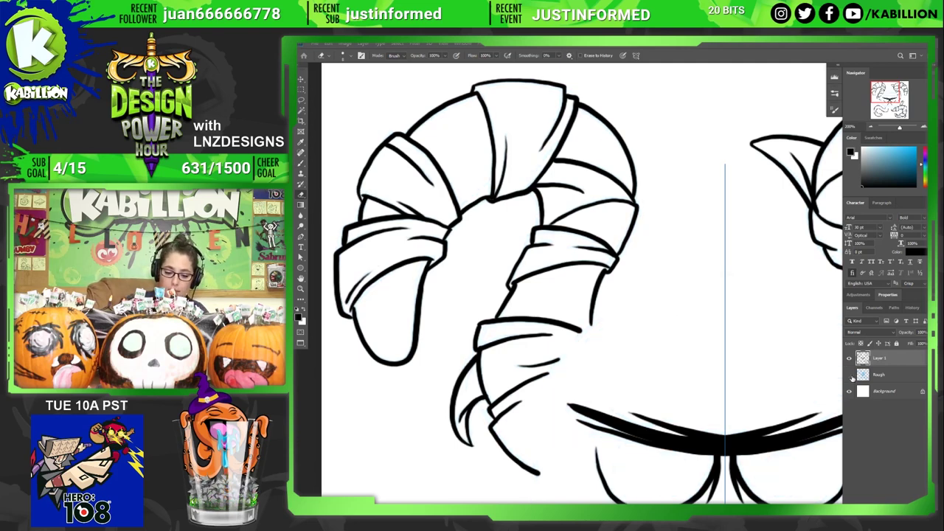
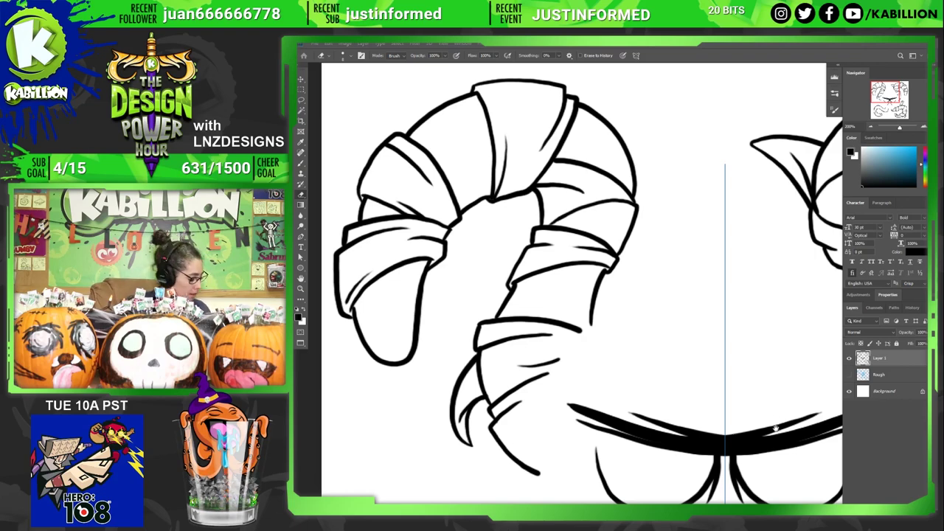
mouse_move(752, 415)
left_mouse_down()
mouse_move(722, 373)
mouse_move(606, 288)
left_mouse_up()
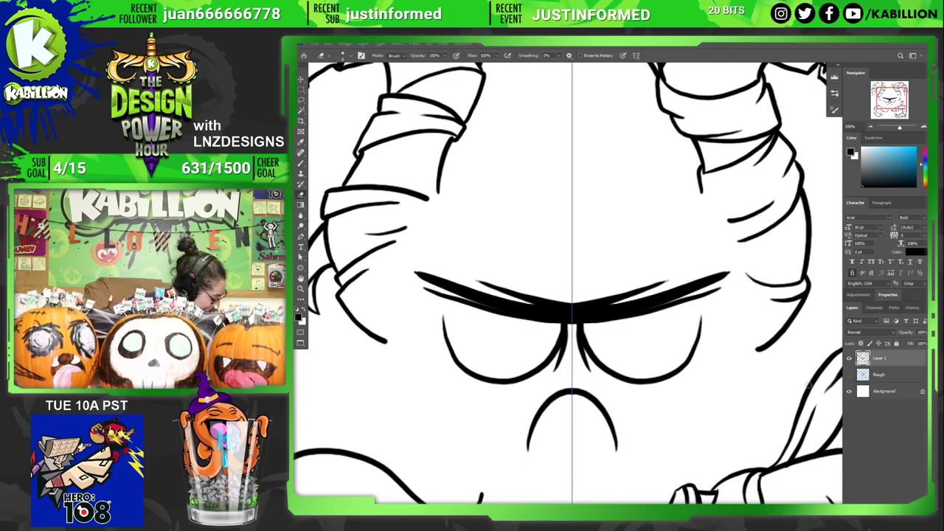
key("ctrl+minus")
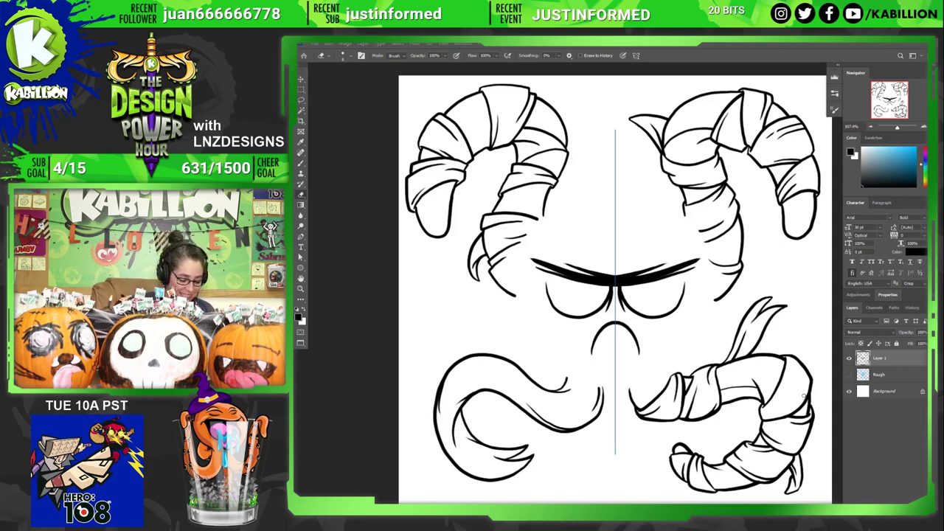
left_click(850, 375)
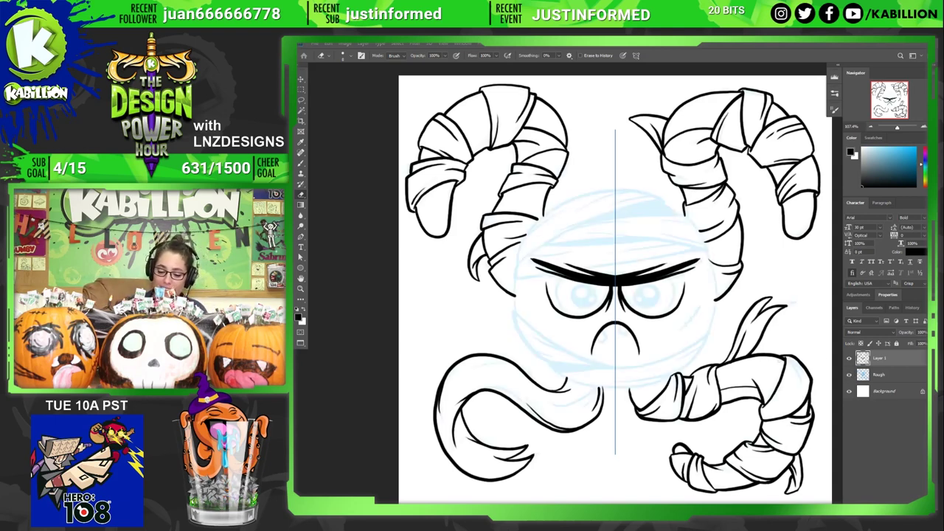
- Fill in both round pupils in solid black over the sketched ones
key("z")
left_click_drag(657, 313, 657, 324)
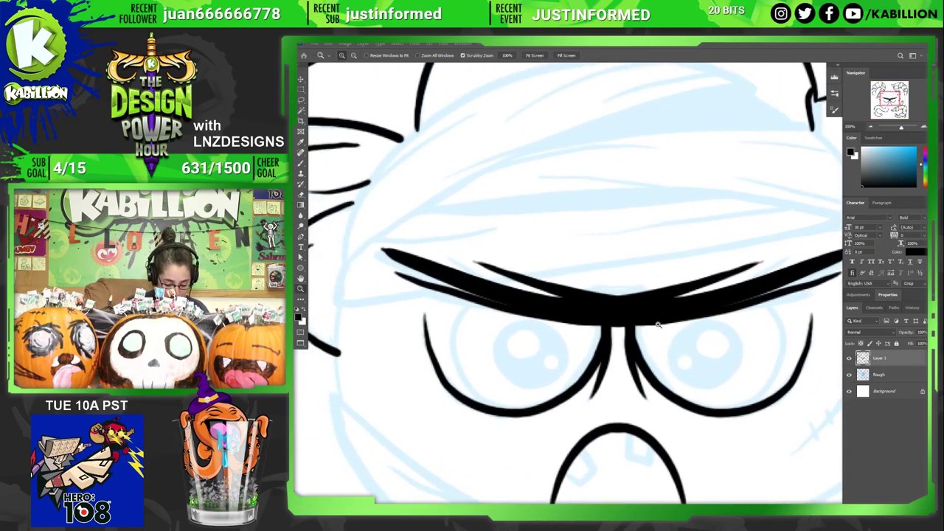
key("b")
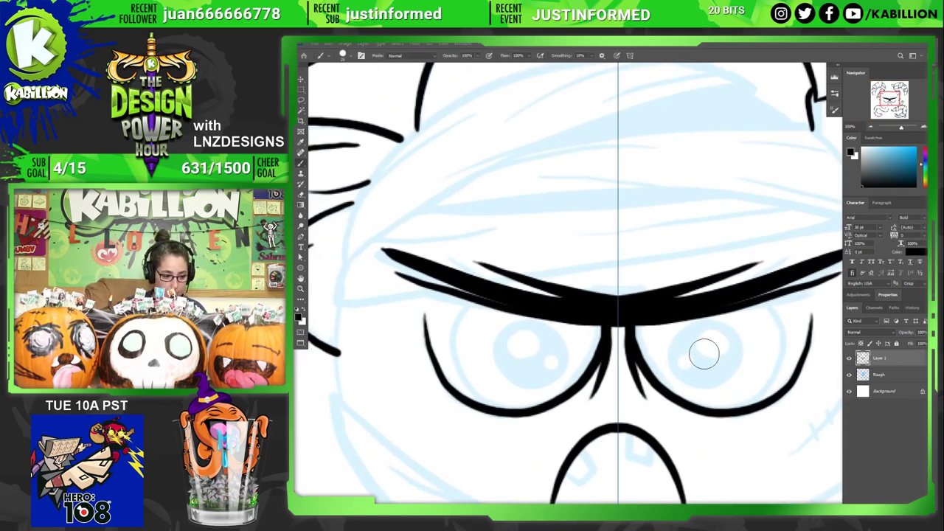
mouse_move(701, 333)
left_mouse_down()
mouse_move(695, 371)
mouse_move(715, 376)
mouse_move(731, 352)
mouse_move(719, 336)
mouse_move(693, 346)
mouse_move(689, 365)
mouse_move(715, 382)
mouse_move(729, 376)
mouse_move(731, 341)
mouse_move(716, 334)
mouse_move(687, 357)
mouse_move(725, 377)
mouse_move(731, 371)
mouse_move(704, 362)
left_mouse_up()
- Erase a large upper and a small lower round highlight from each black pupil, resizing the eraser and redoing the highlights as needed
key("e")
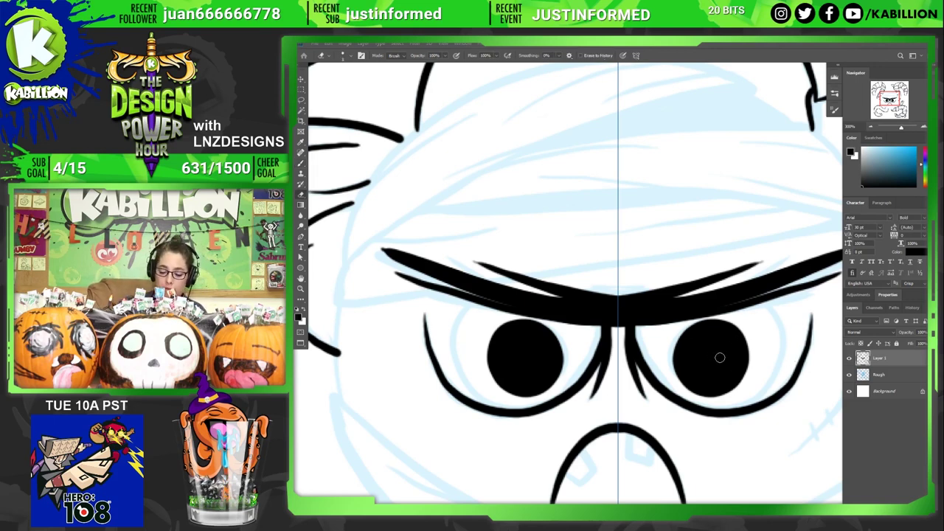
key("bracketright")
key("bracketright")
key("bracketright")
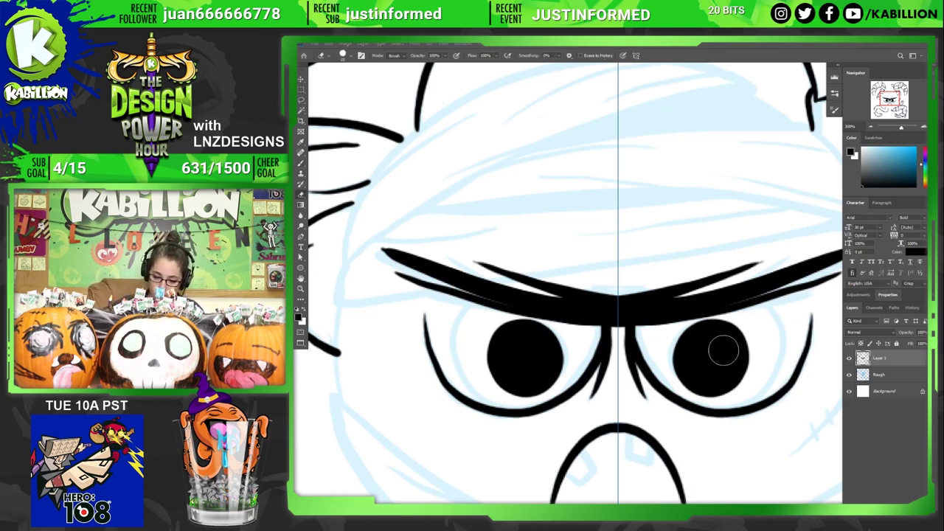
mouse_move(720, 345)
left_mouse_down()
mouse_move(696, 368)
mouse_move(718, 364)
mouse_move(691, 369)
mouse_move(716, 346)
left_mouse_up()
key("ctrl+z")
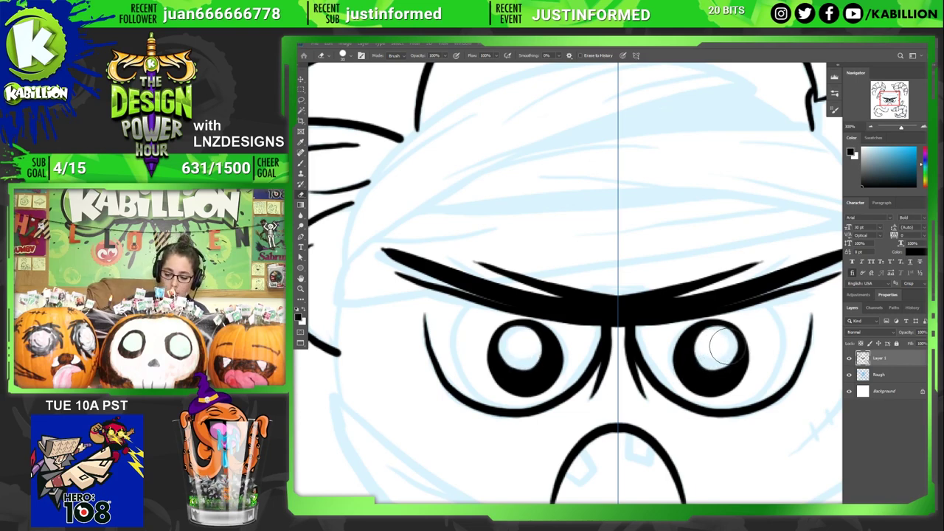
left_click(692, 376)
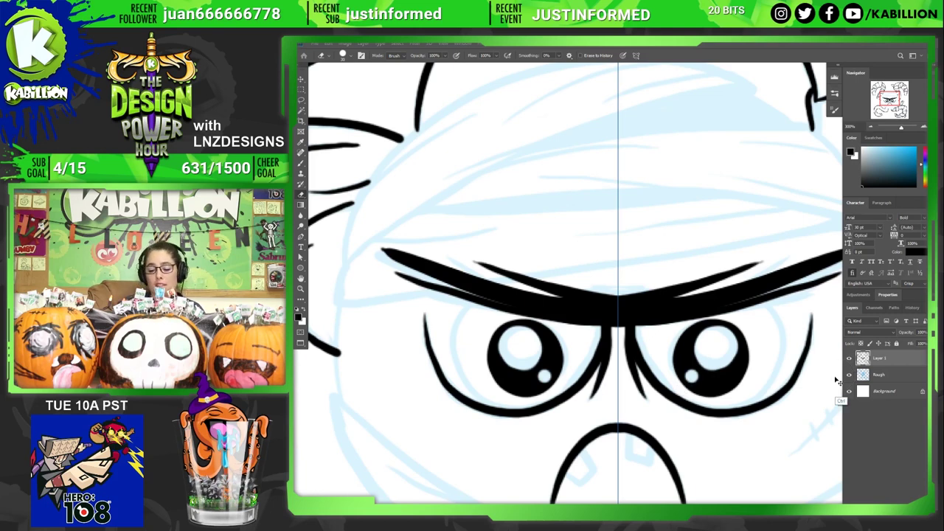
key("ctrl+z")
key("ctrl+shift+z")
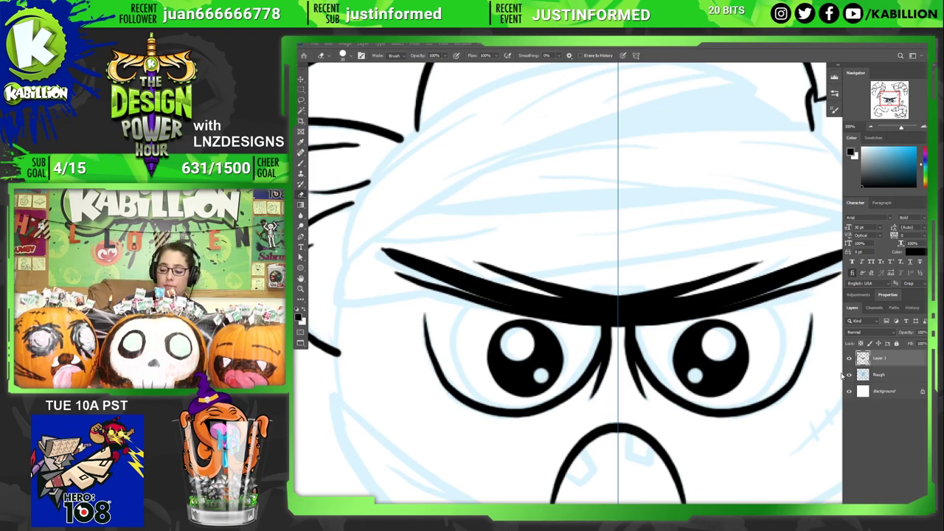
- Check the inked face with the Rough layer hidden and paint symmetry off, restoring the last used symmetry and the Rough layer
left_click_drag(695, 282, 674, 238)
left_click(849, 375)
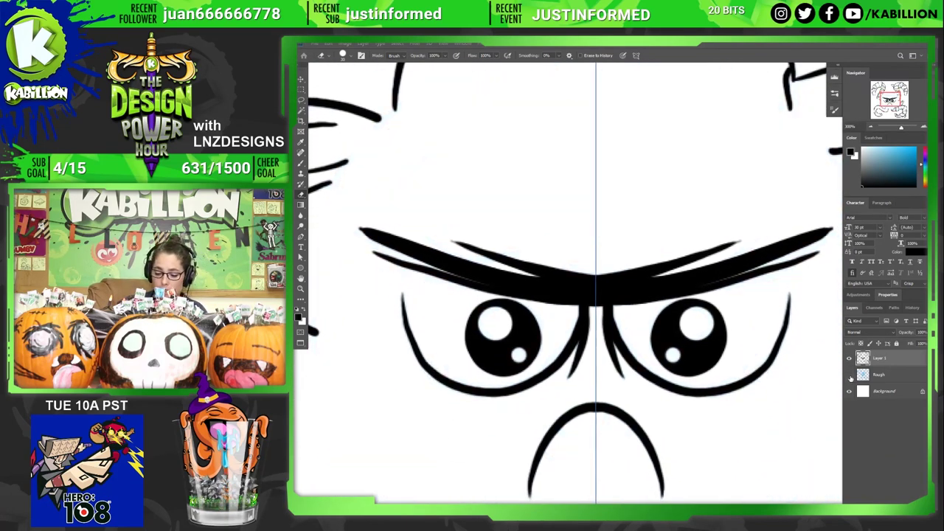
left_click(636, 55)
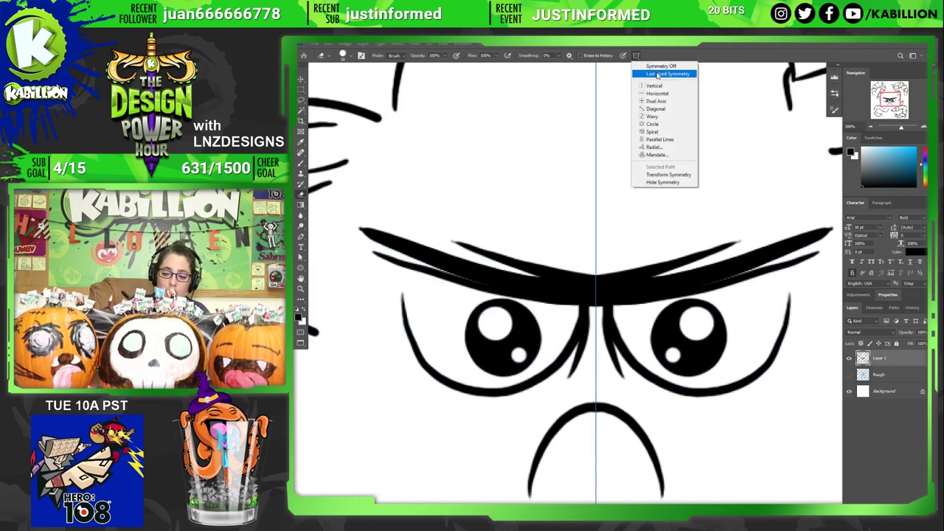
left_click(661, 65)
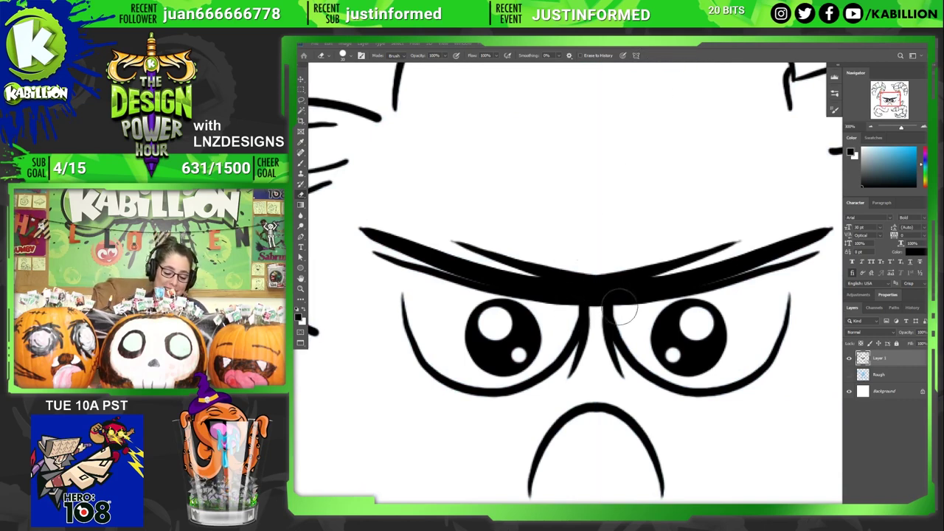
left_click(623, 55)
left_click(661, 75)
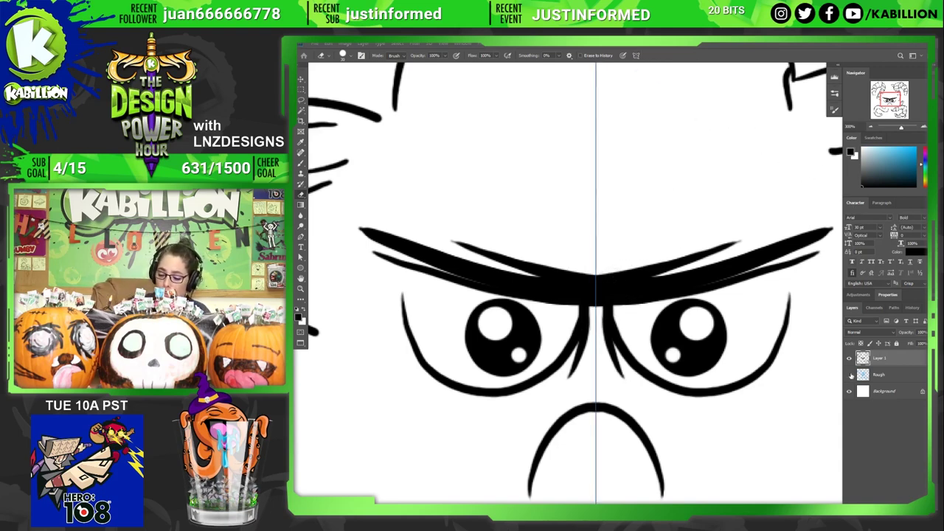
left_click(849, 375)
- Ink the mirrored eyeball edges curving from the brow down to the lower eye contours, redoing the stroke until it fits, and view the whole drawing
key("b")
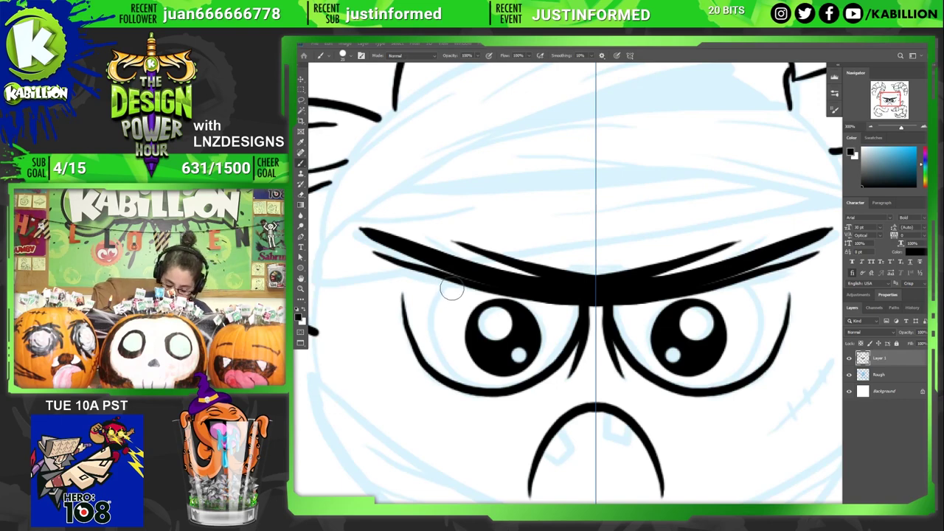
mouse_move(451, 280)
left_mouse_down()
mouse_move(431, 320)
mouse_move(450, 377)
mouse_move(496, 396)
left_mouse_up()
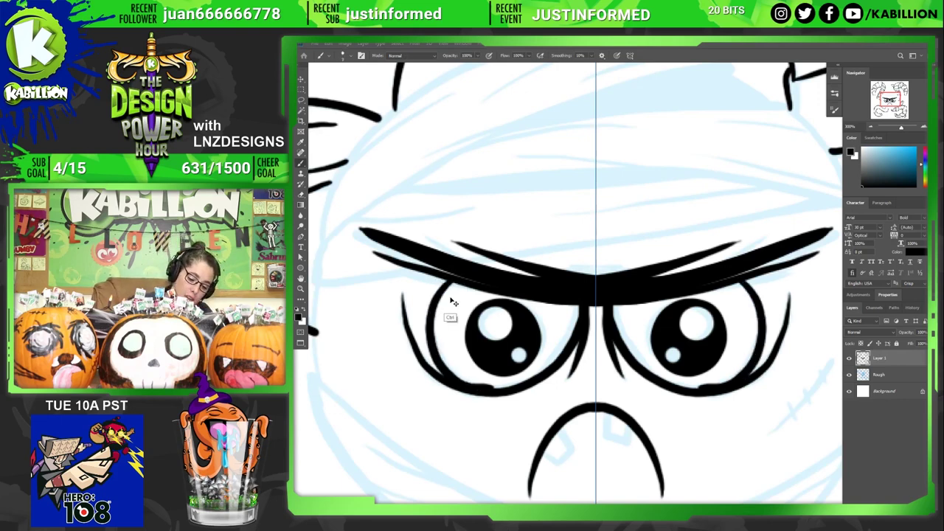
key("ctrl+z")
mouse_move(451, 278)
left_mouse_down()
mouse_move(431, 316)
mouse_move(451, 378)
mouse_move(490, 390)
left_mouse_up()
key("ctrl+z")
mouse_move(453, 273)
left_mouse_down()
mouse_move(441, 291)
mouse_move(434, 352)
mouse_move(456, 386)
mouse_move(509, 400)
left_mouse_up()
key("ctrl+z")
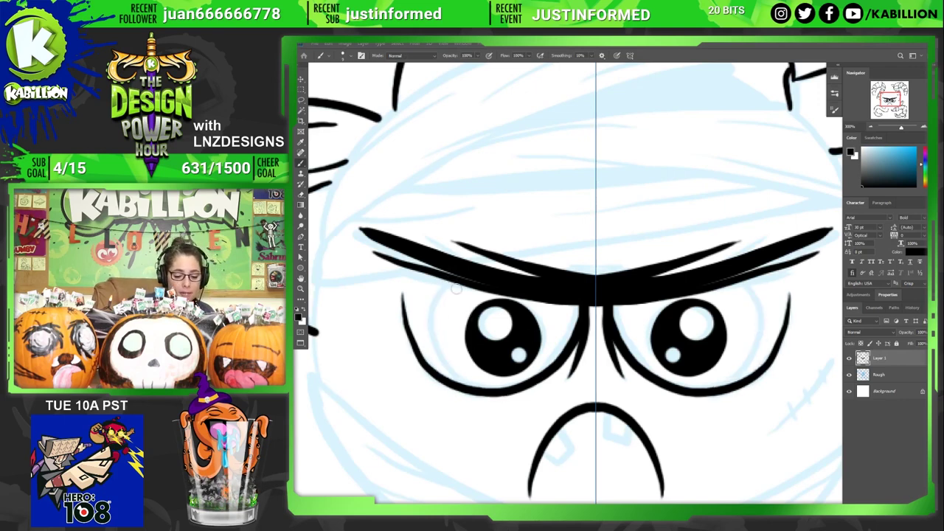
mouse_move(452, 277)
left_mouse_down()
mouse_move(437, 345)
mouse_move(449, 369)
mouse_move(472, 385)
mouse_move(532, 386)
left_mouse_up()
key("ctrl+z")
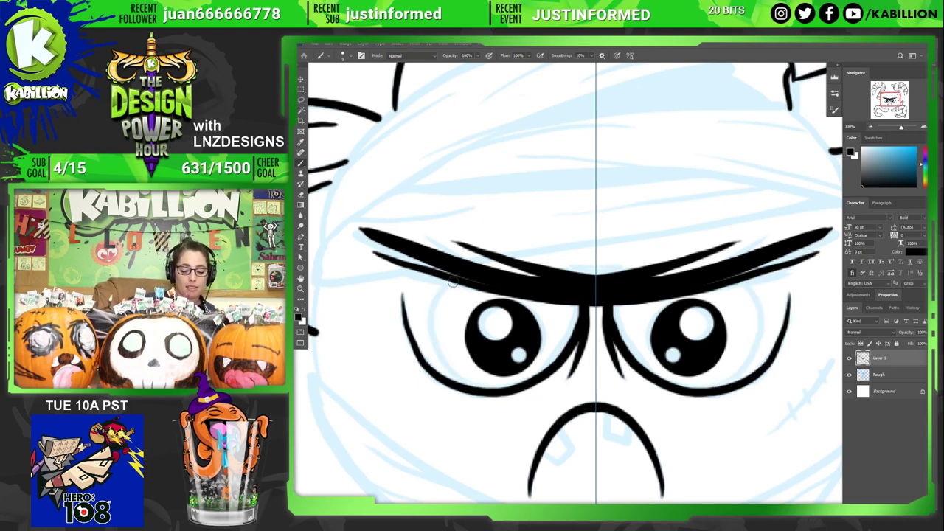
mouse_move(453, 281)
left_mouse_down()
mouse_move(432, 308)
mouse_move(430, 360)
mouse_move(443, 377)
mouse_move(477, 389)
mouse_move(450, 380)
mouse_move(429, 349)
mouse_move(428, 315)
mouse_move(459, 280)
left_mouse_up()
key("ctrl+z")
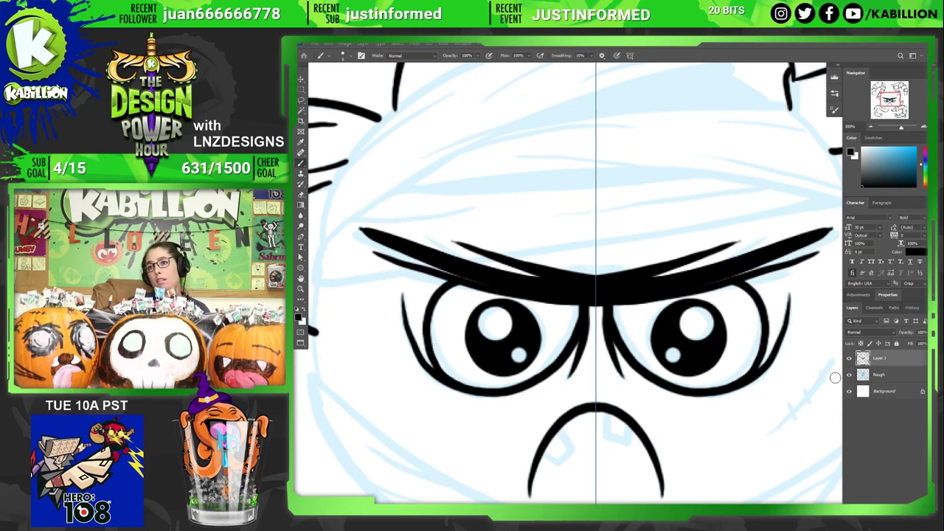
key("ctrl+z")
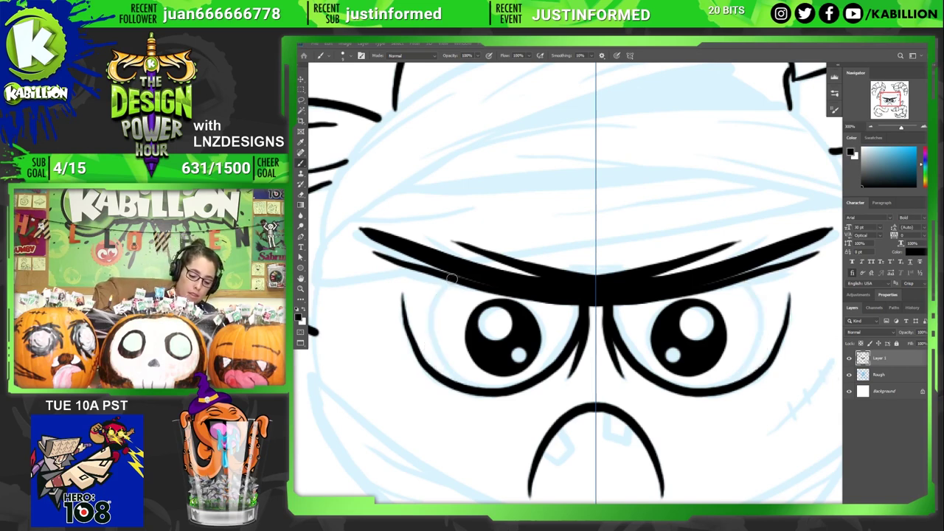
mouse_move(454, 279)
left_mouse_down()
mouse_move(438, 329)
mouse_move(463, 382)
left_mouse_up()
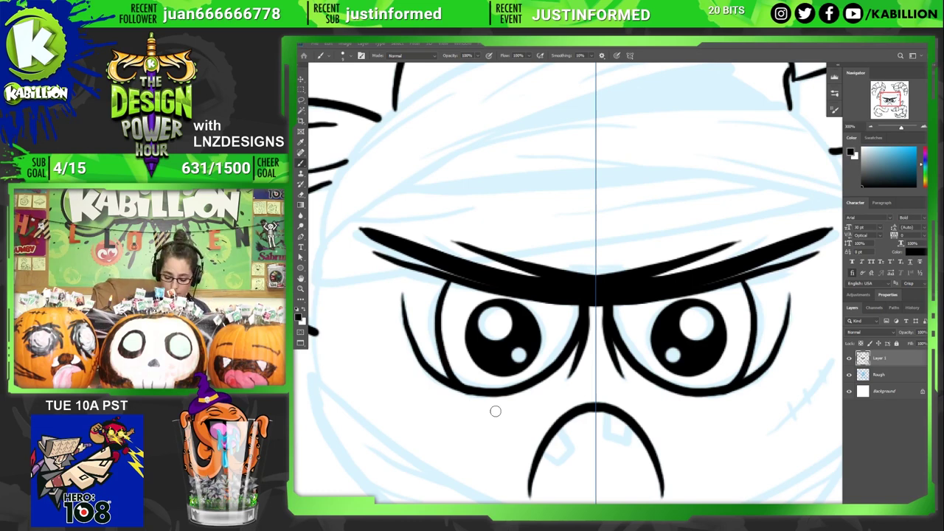
key("ctrl+0")
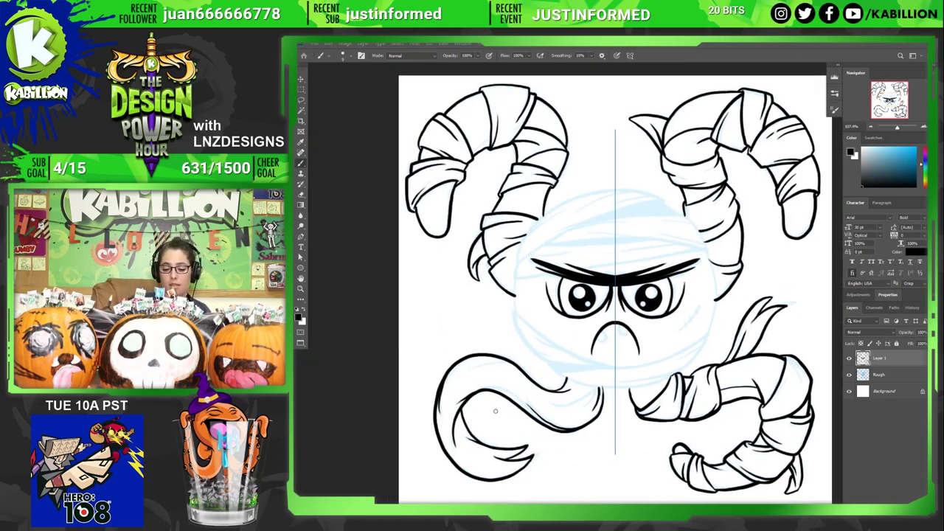
- Ink mirrored outer contour lines curving from the brow ends down around the eyes, redoing the stroke until it fits
key("ctrl+z")
left_click_drag(558, 275, 563, 316)
key("ctrl+z")
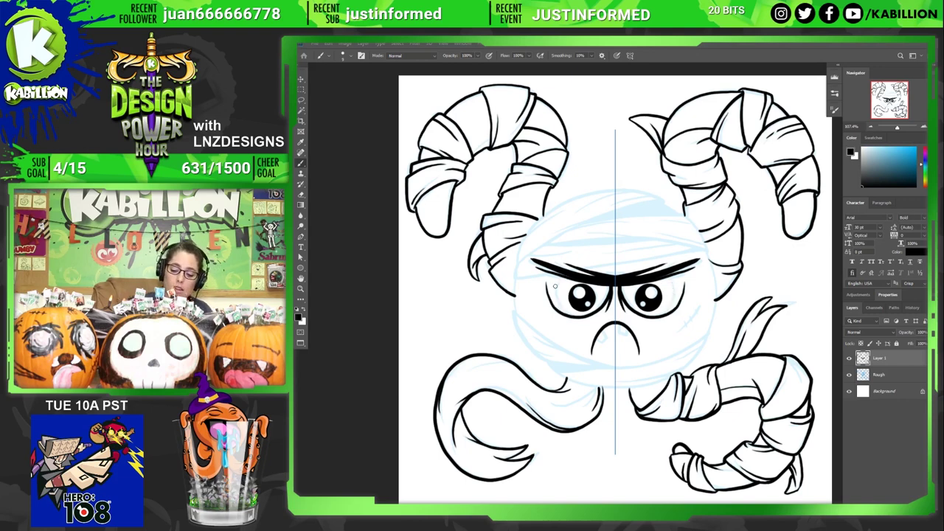
mouse_move(551, 273)
left_mouse_down()
mouse_move(549, 296)
mouse_move(582, 321)
left_mouse_up()
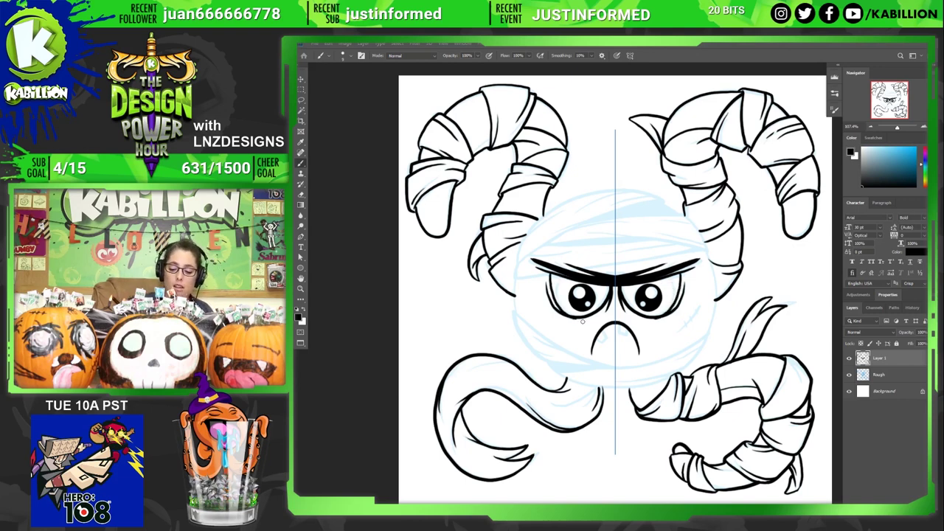
key("ctrl+z")
mouse_move(554, 272)
left_mouse_down()
mouse_move(555, 298)
mouse_move(582, 319)
left_mouse_up()
key("ctrl+z")
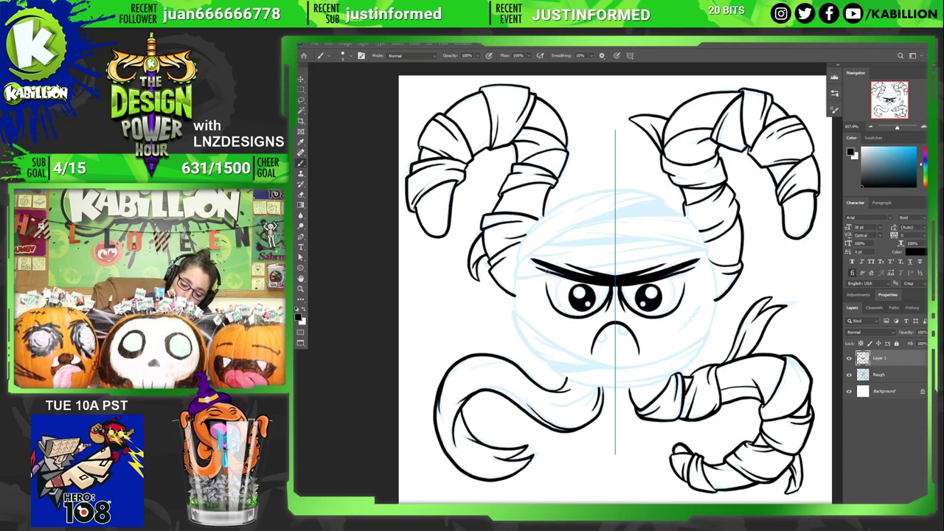
left_click_drag(549, 270, 561, 304)
key("ctrl+z")
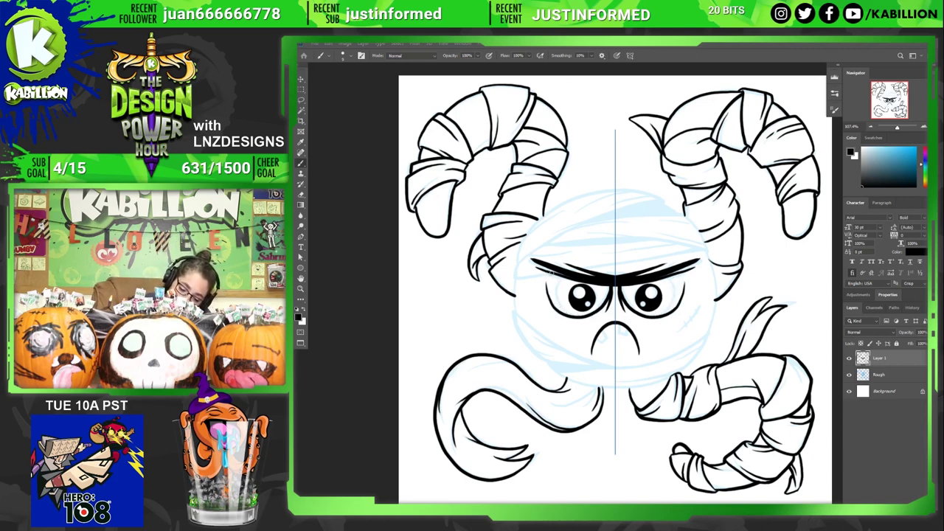
mouse_move(550, 271)
left_mouse_down()
mouse_move(556, 306)
mouse_move(569, 317)
left_mouse_up()
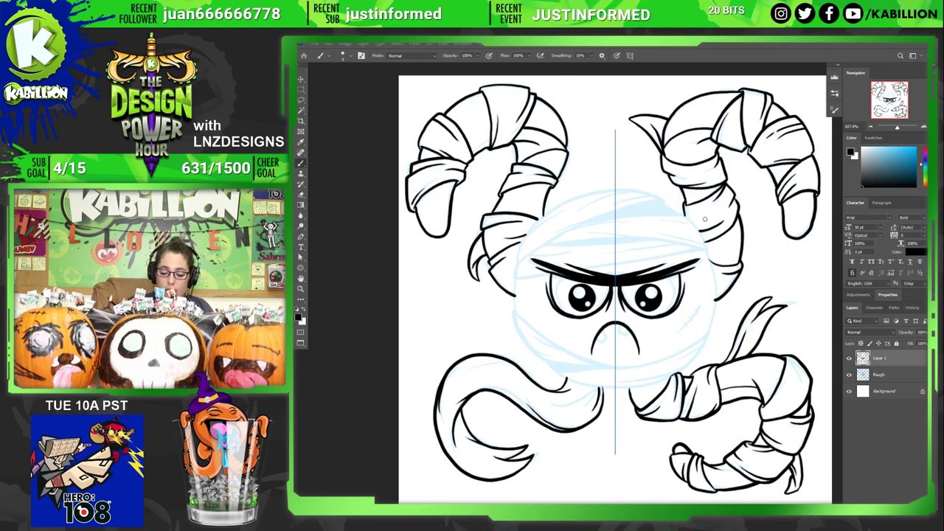
- Turn paint symmetry off and ink the head's left side and the bandage strip wrapping below the mouth, with short fold lines
left_click(631, 55)
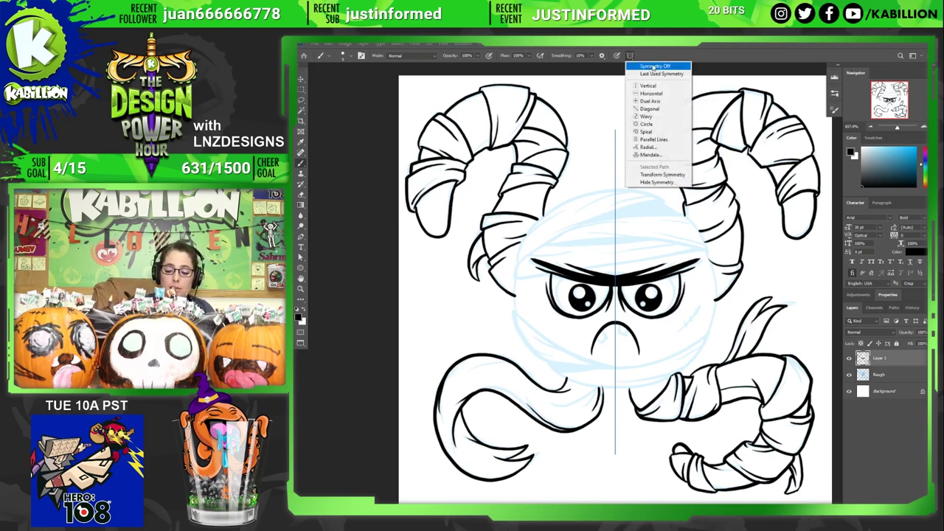
left_click(653, 66)
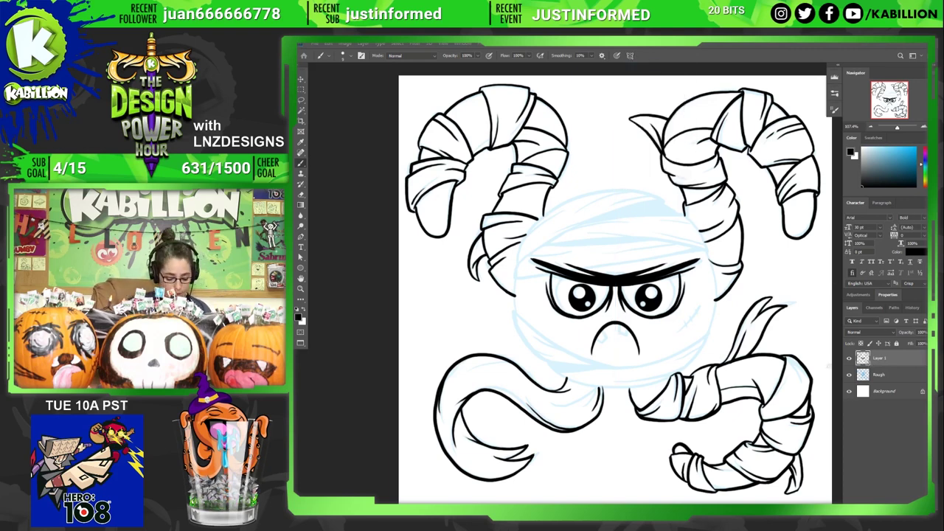
key("ctrl+plus")
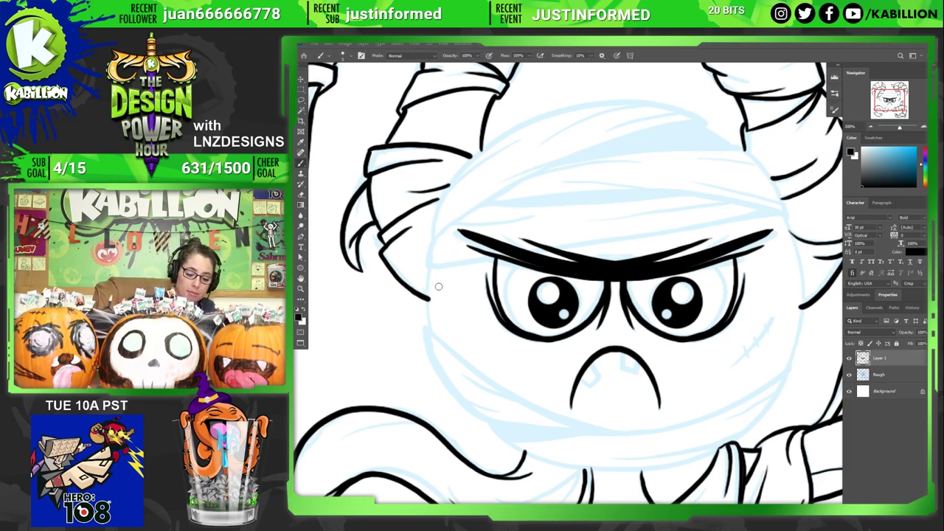
mouse_move(431, 264)
left_mouse_down()
mouse_move(432, 326)
mouse_move(421, 336)
mouse_move(430, 333)
mouse_move(430, 357)
mouse_move(454, 397)
mouse_move(494, 422)
mouse_move(619, 431)
left_mouse_up()
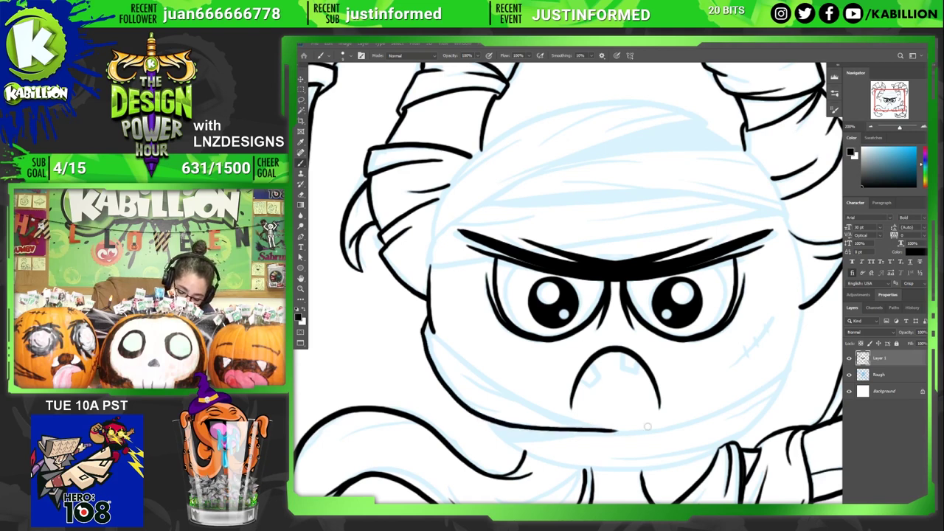
mouse_move(431, 328)
left_mouse_down()
mouse_move(510, 398)
mouse_move(590, 430)
mouse_move(647, 432)
left_mouse_up()
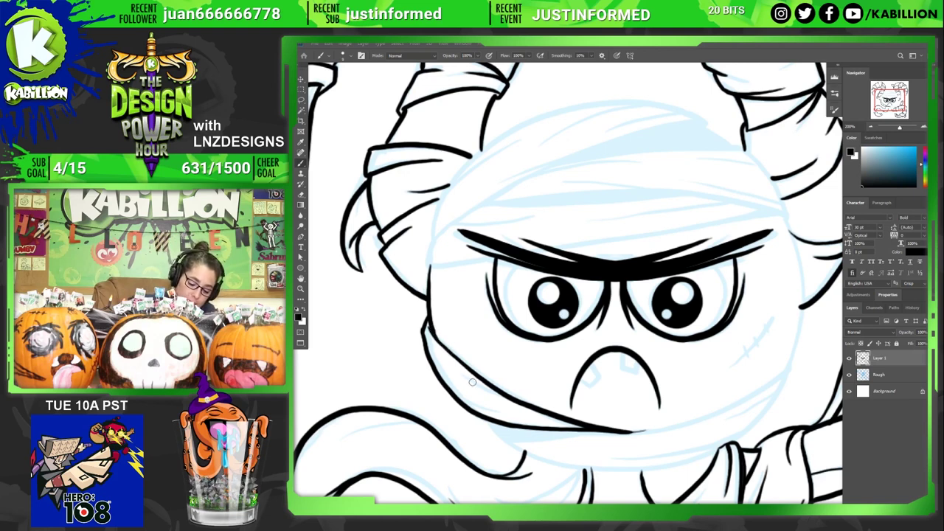
mouse_move(459, 371)
left_mouse_down()
mouse_move(560, 415)
mouse_move(569, 430)
mouse_move(491, 417)
mouse_move(499, 413)
mouse_move(441, 386)
left_mouse_up()
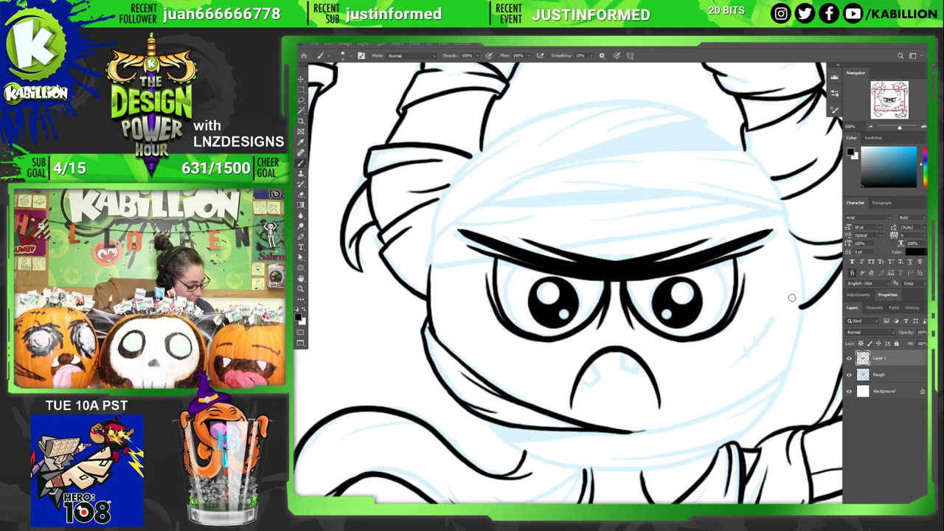
mouse_move(617, 426)
left_mouse_down()
mouse_move(648, 432)
mouse_move(614, 434)
mouse_move(650, 431)
mouse_move(622, 432)
left_mouse_up()
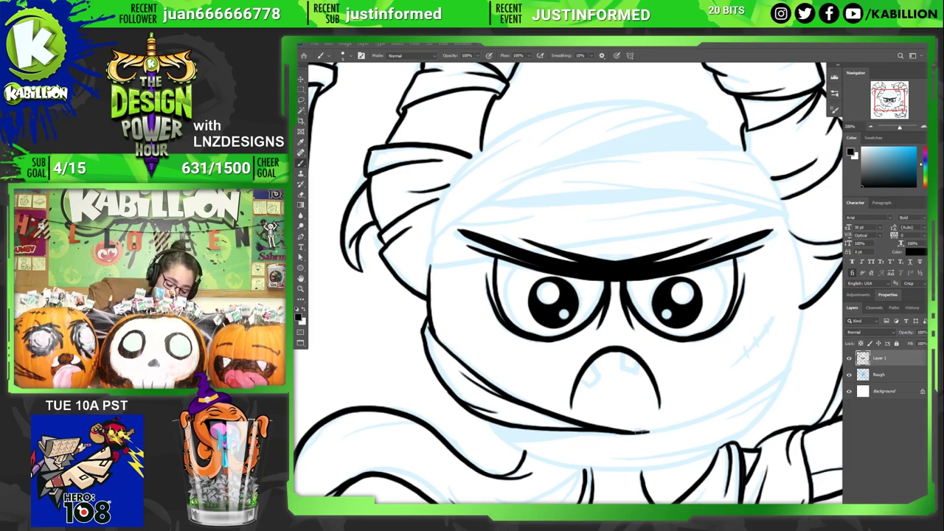
key("e")
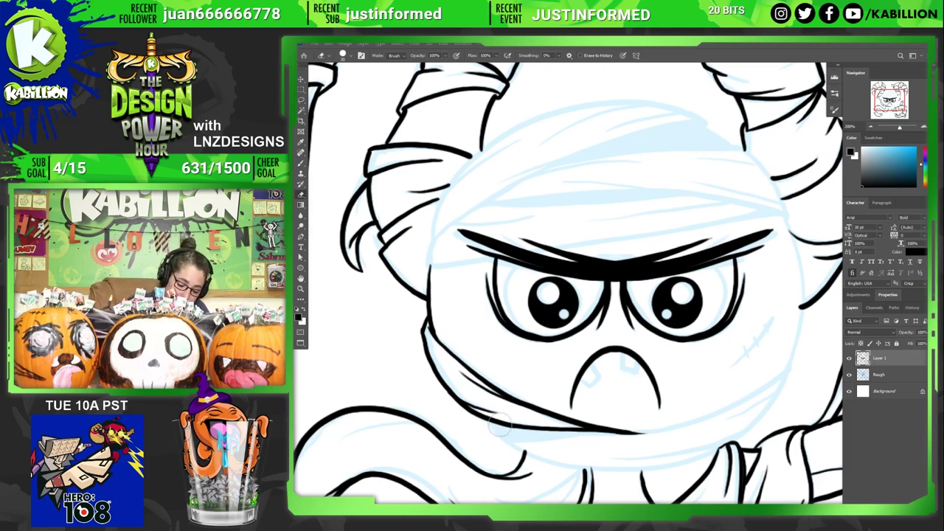
key("b")
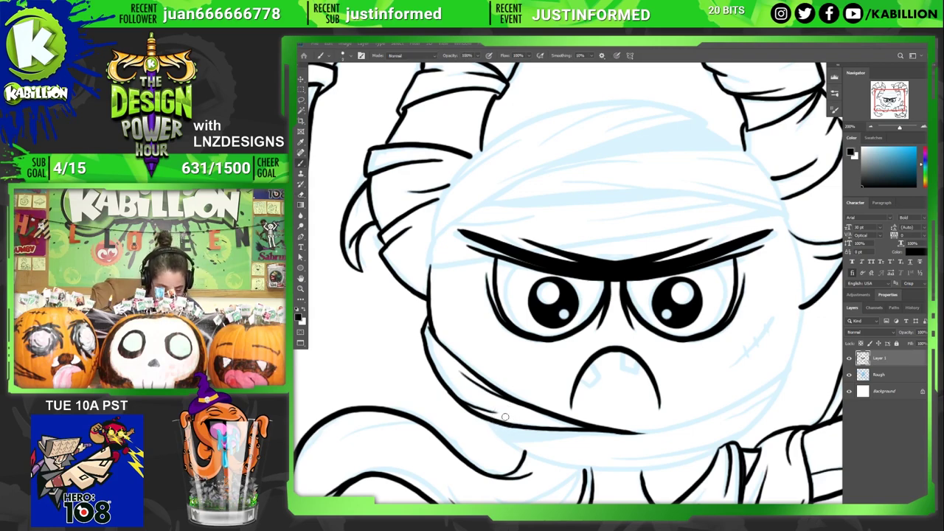
- Ink the outline of the top head bandage, from the head's left side along its lower edge to the pointed tip and back over the crown
scroll(601, 307, "up", 5)
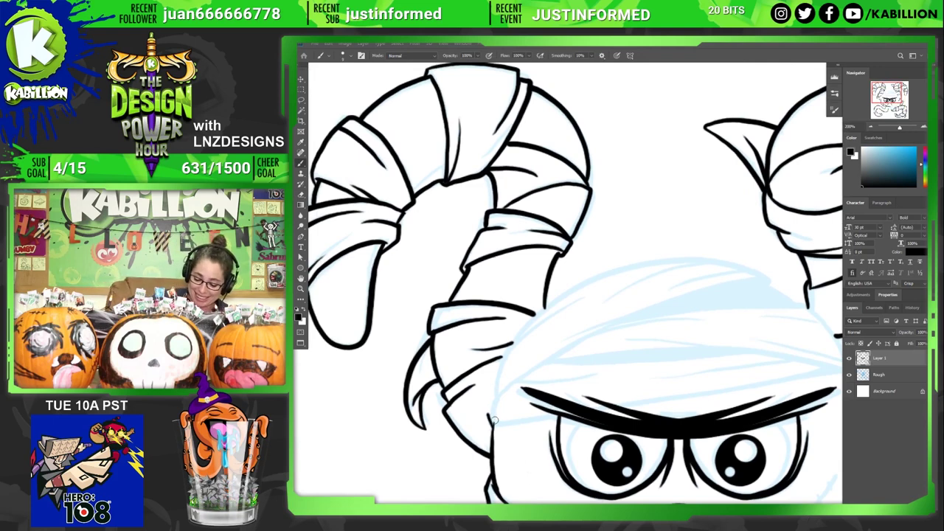
mouse_move(488, 417)
left_mouse_down()
mouse_move(490, 400)
mouse_move(549, 352)
mouse_move(618, 322)
mouse_move(769, 283)
left_mouse_up()
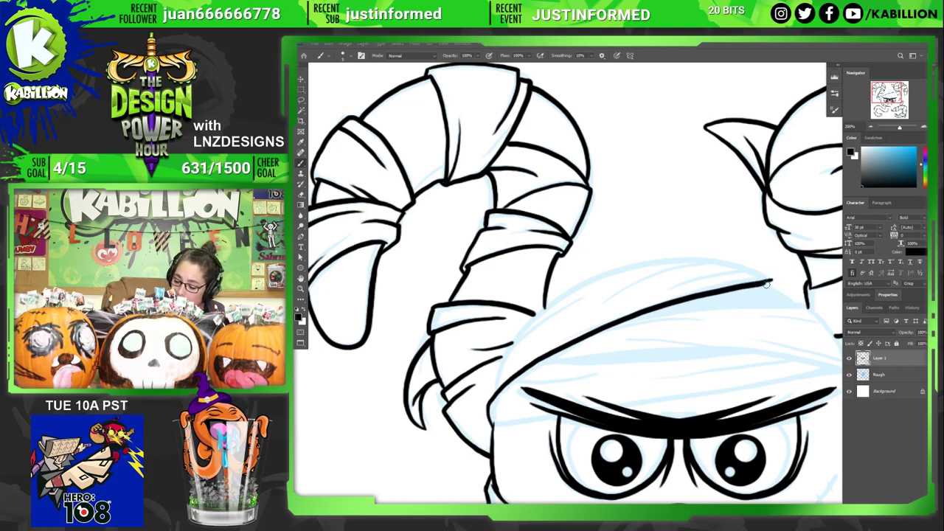
left_click_drag(760, 284, 772, 281)
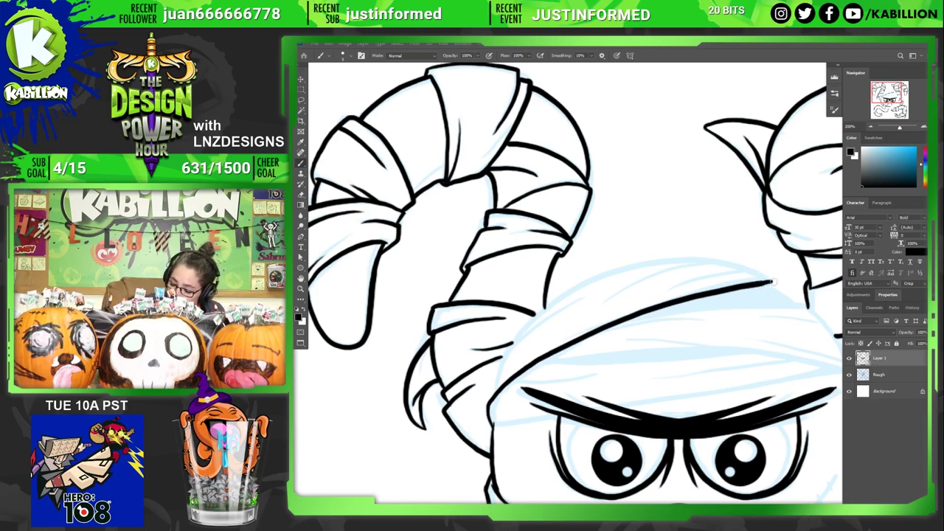
key("e")
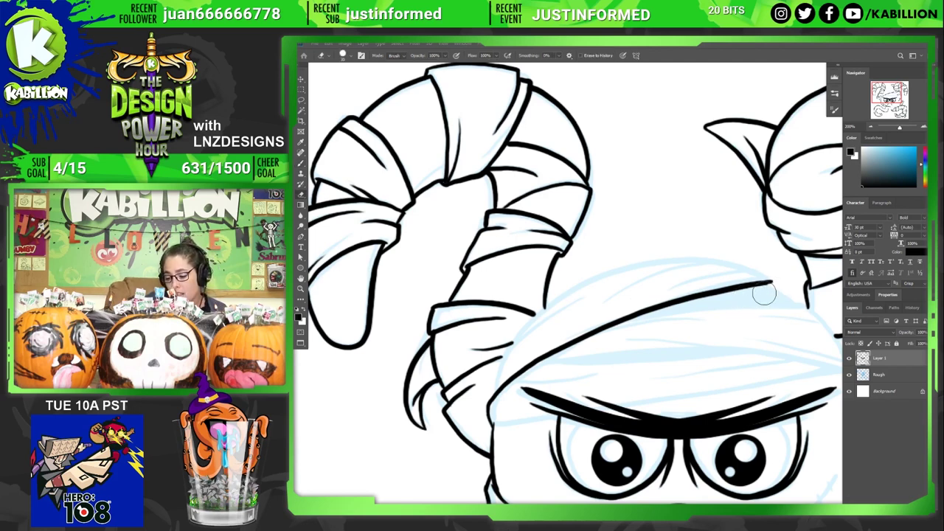
key("b")
mouse_move(775, 285)
left_mouse_down()
mouse_move(711, 258)
mouse_move(652, 259)
mouse_move(570, 292)
mouse_move(522, 333)
left_mouse_up()
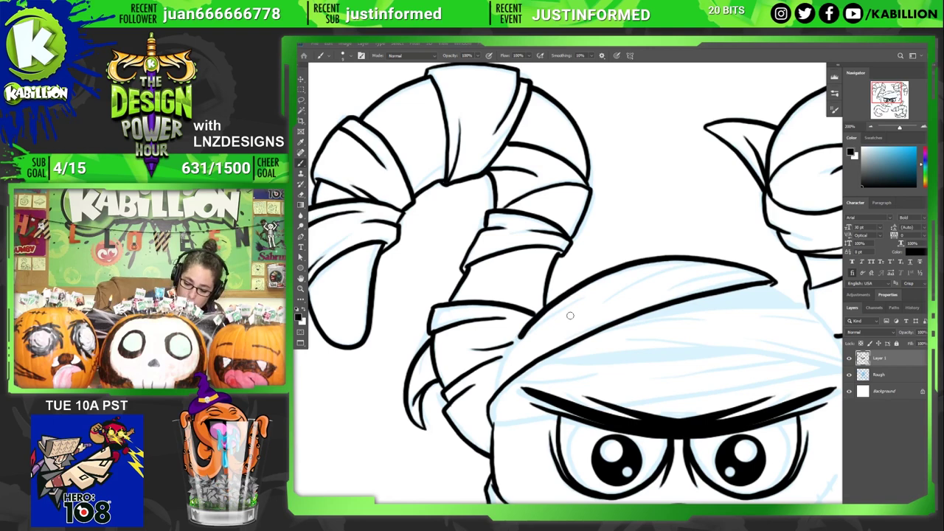
- Add fold lines inside the top head bandage and ink a short edge from its tip toward the right horn-like tentacle
mouse_move(586, 297)
left_mouse_down()
mouse_move(510, 348)
mouse_move(494, 398)
left_mouse_up()
key("e")
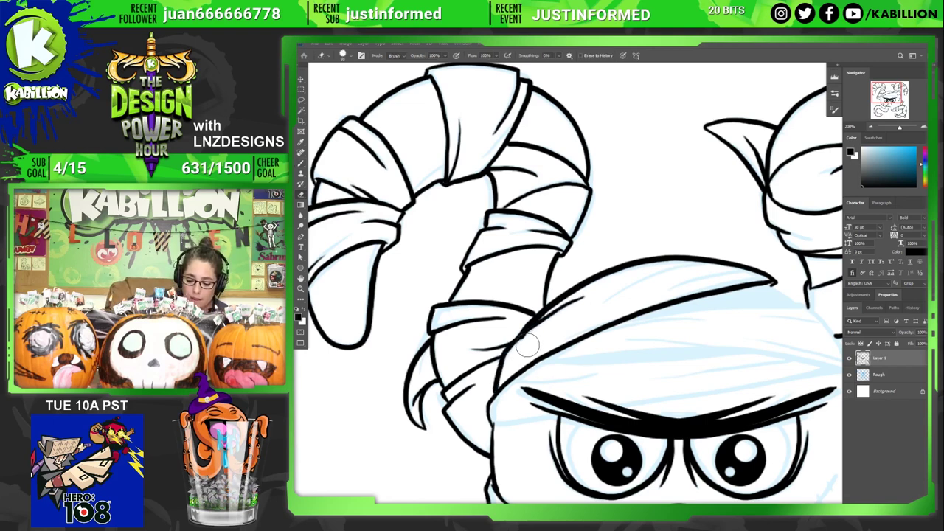
key("b")
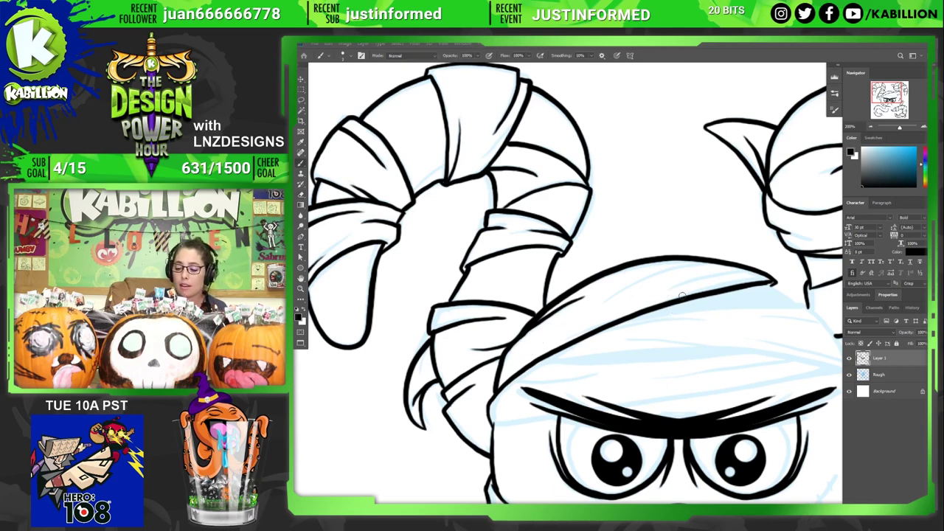
left_click_drag(662, 293, 771, 273)
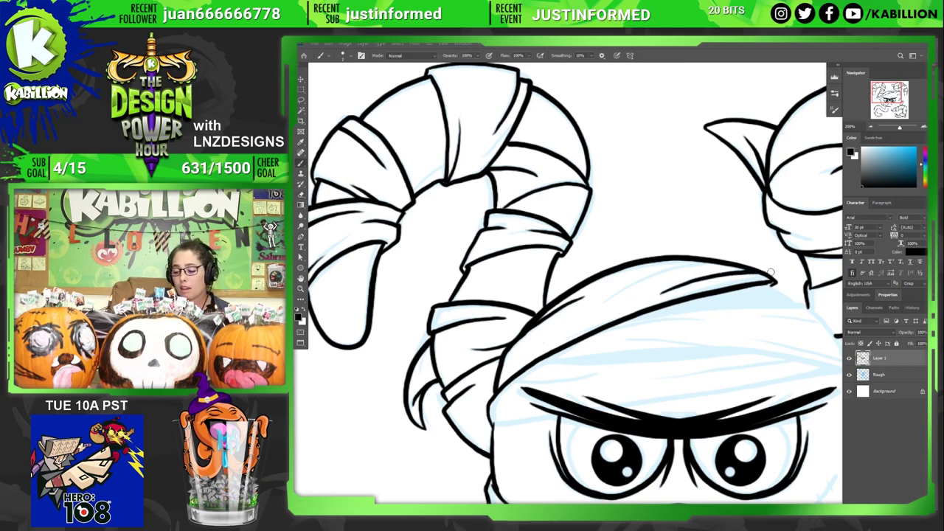
mouse_move(601, 302)
left_mouse_down()
mouse_move(681, 267)
mouse_move(741, 262)
left_mouse_up()
left_click_drag(828, 271, 598, 293)
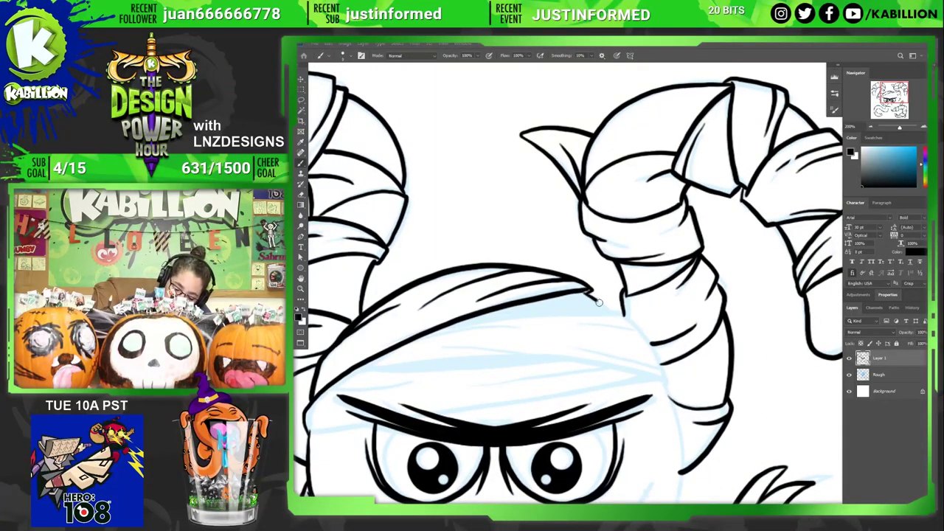
mouse_move(588, 292)
left_mouse_down()
mouse_move(619, 316)
mouse_move(808, 326)
left_mouse_up()
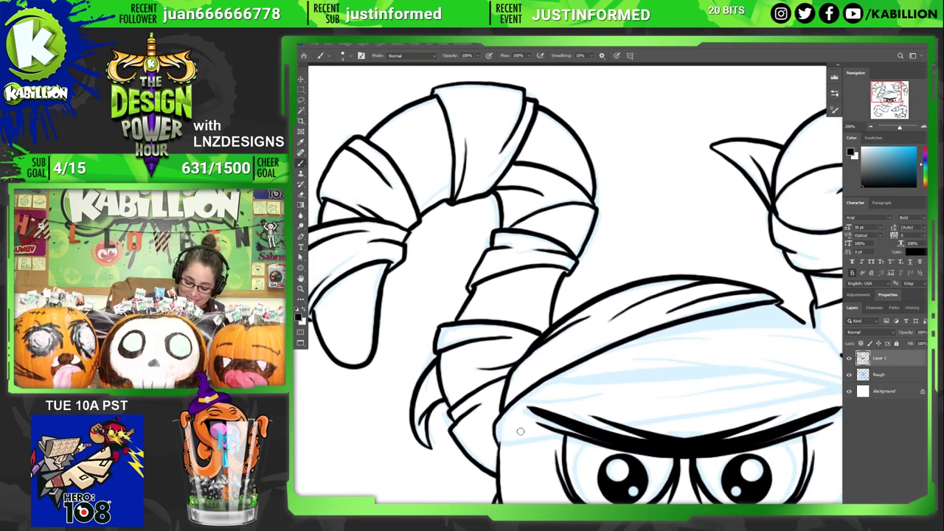
- Ink the forehead bandage's lower edge sweeping across the brow, and close the head's right outline up to the top bandage, undoing stray strokes
mouse_move(520, 432)
left_mouse_down()
mouse_move(387, 428)
mouse_move(440, 422)
left_mouse_up()
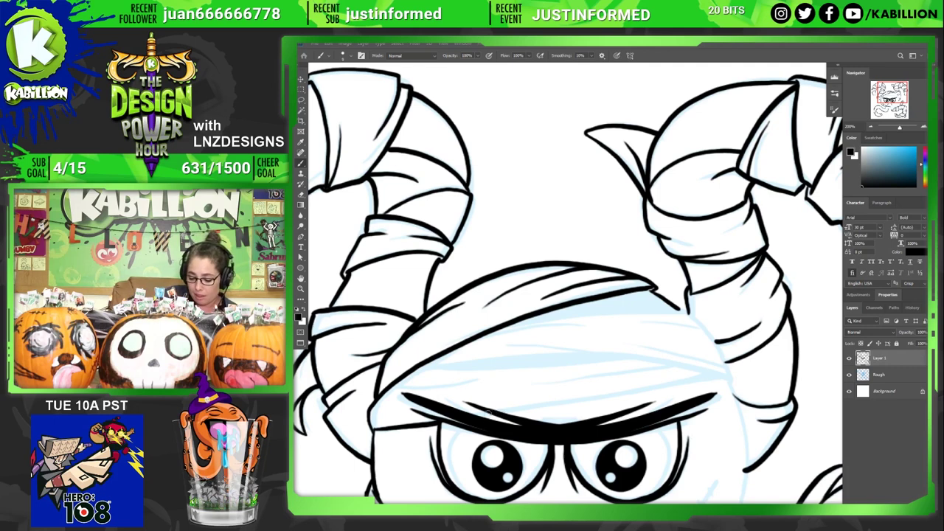
key("ctrl+z")
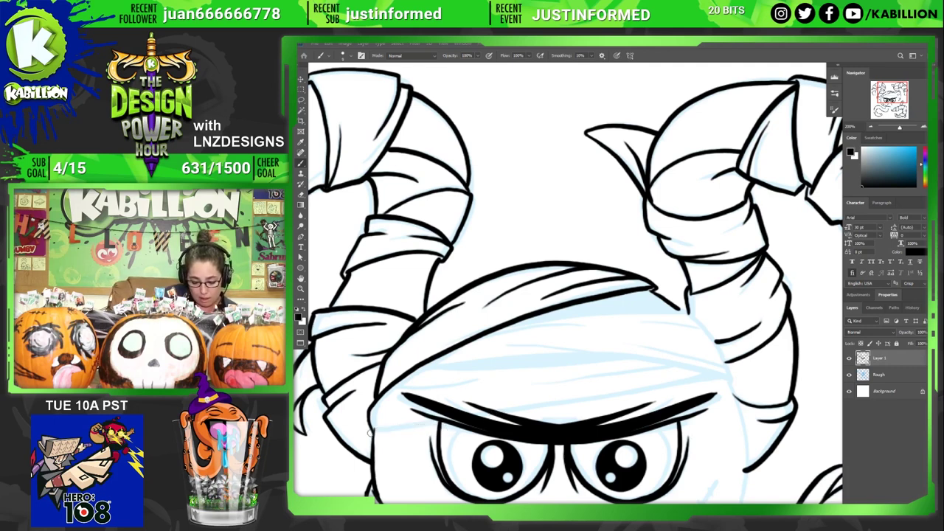
left_click_drag(369, 431, 730, 380)
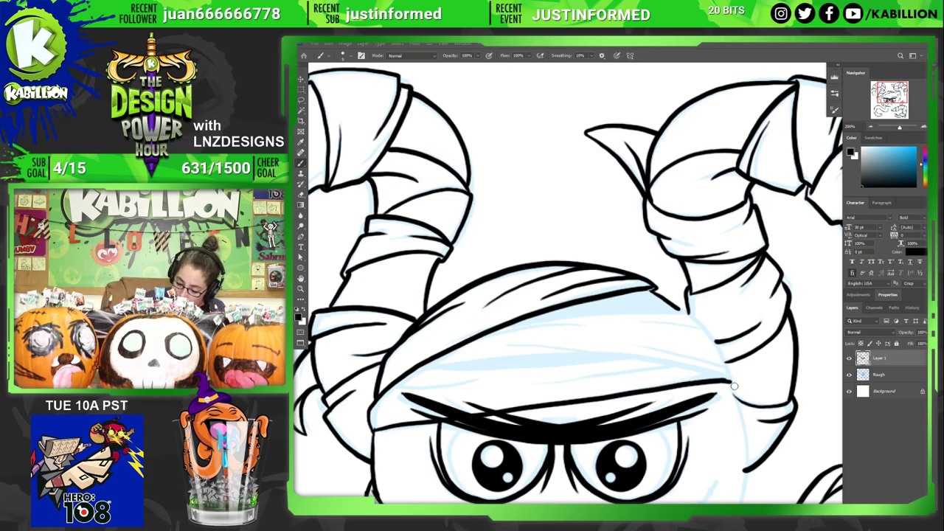
left_click_drag(721, 386, 742, 384)
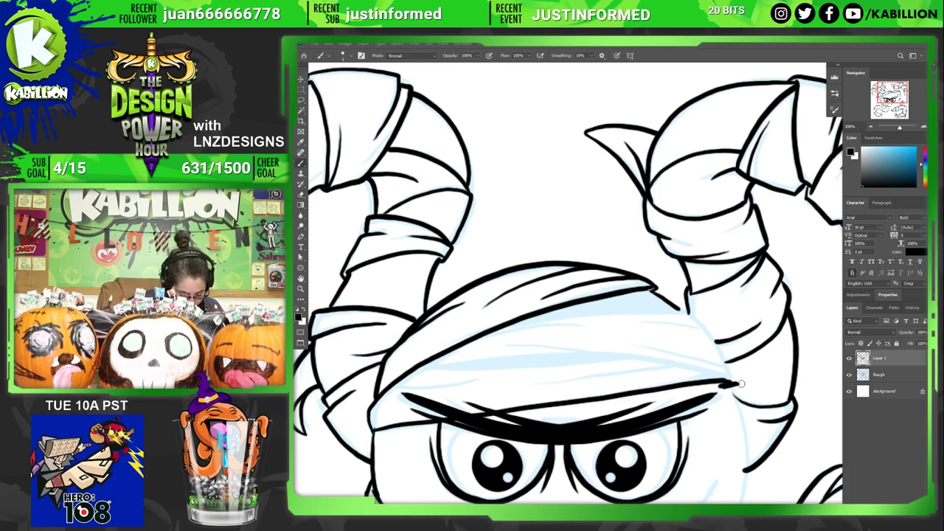
key("ctrl+z")
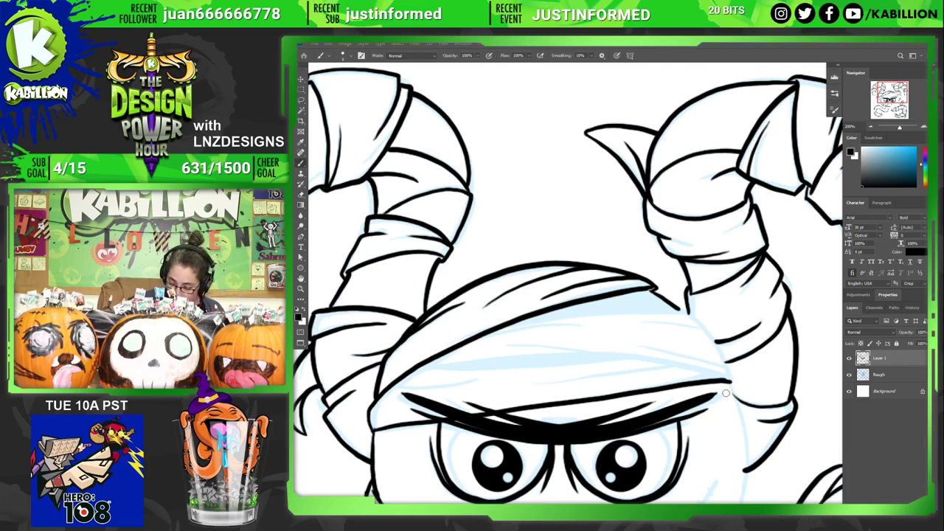
key("e")
mouse_move(730, 381)
left_mouse_down()
mouse_move(707, 383)
mouse_move(747, 389)
mouse_move(706, 330)
mouse_move(669, 308)
left_mouse_up()
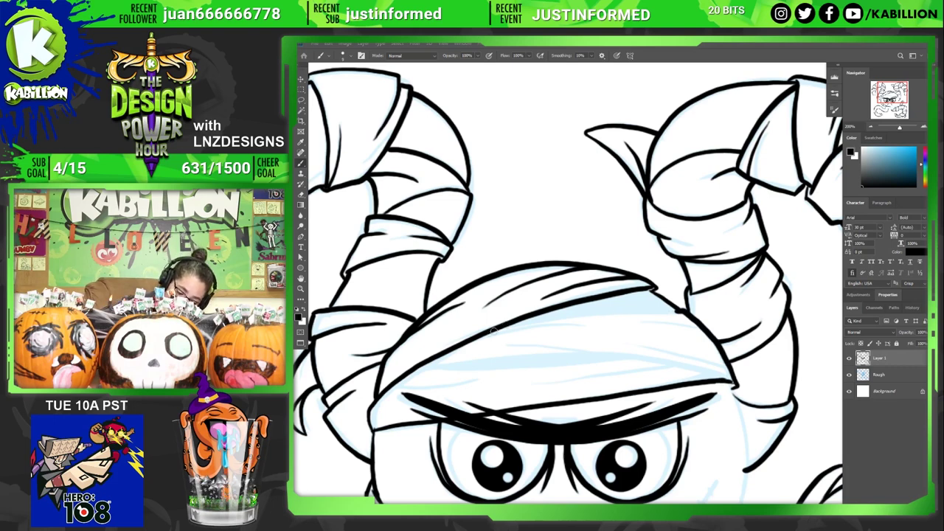
- Ink the forehead bandage's upper edge from the top bandage across to the head's right outline, redoing the stroke until it fits
left_click_drag(492, 331, 636, 320)
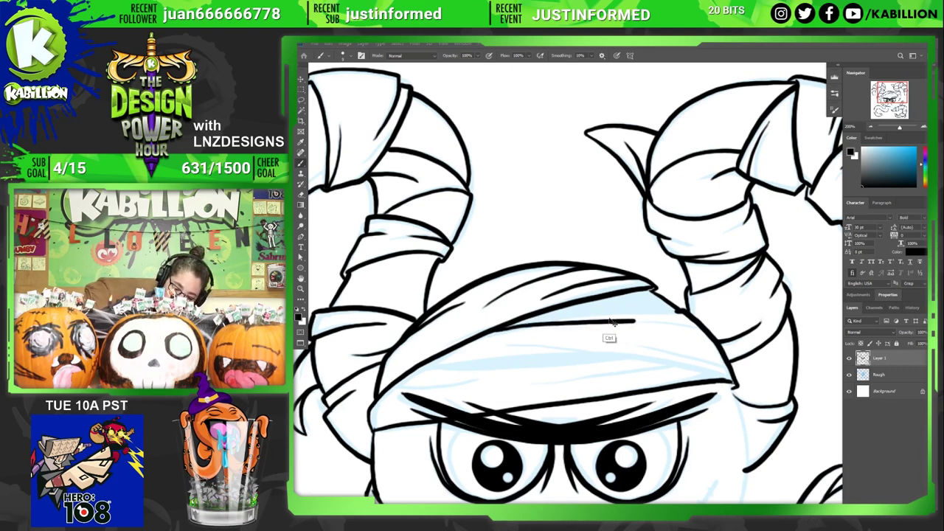
key("ctrl+z")
left_click_drag(491, 332, 626, 321)
key("ctrl+z")
left_click_drag(492, 330, 691, 313)
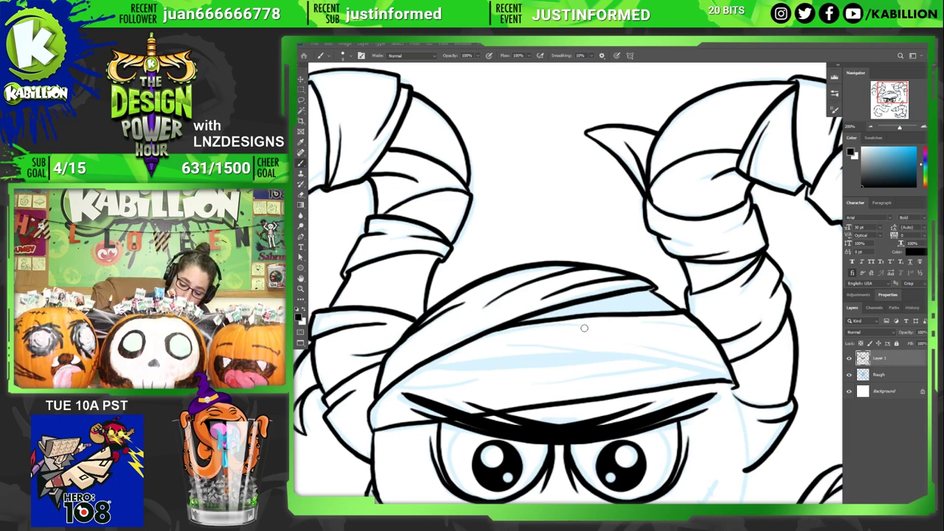
- Add short fold lines just below the forehead bandage's upper edge at both ends, redoing the right one
left_click_drag(581, 327, 467, 344)
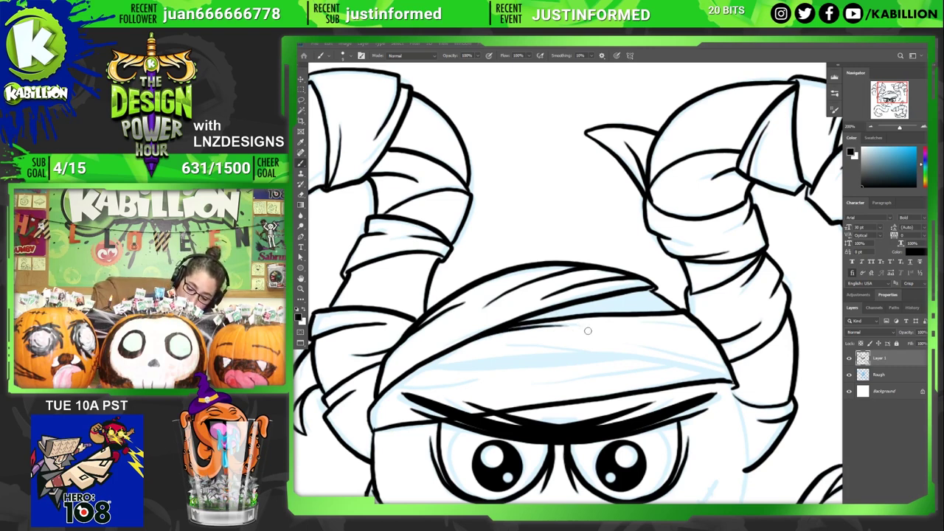
left_click_drag(639, 319, 707, 337)
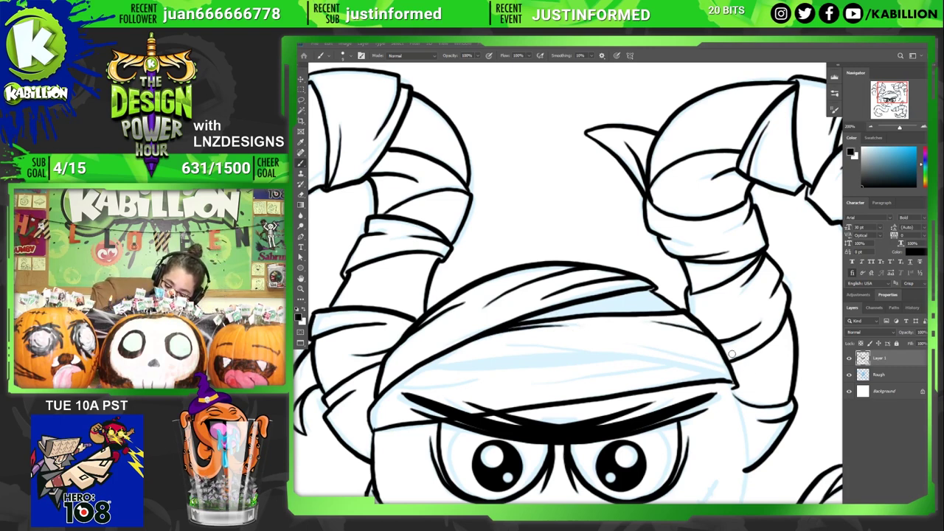
key("ctrl+z")
left_click_drag(622, 325, 698, 323)
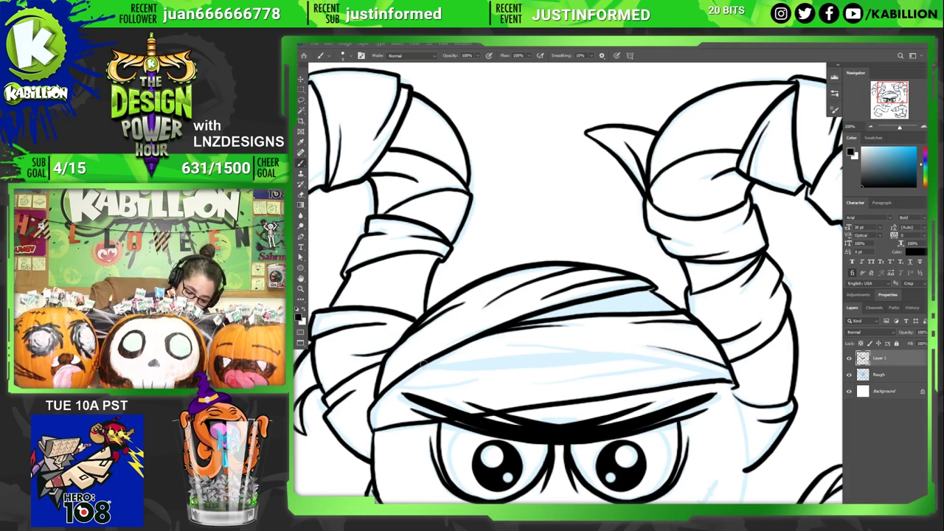
- Ink the bandage edge curving across the middle of the forehead and add a fold line above it
mouse_move(420, 365)
left_mouse_down()
mouse_move(611, 358)
mouse_move(740, 387)
left_mouse_up()
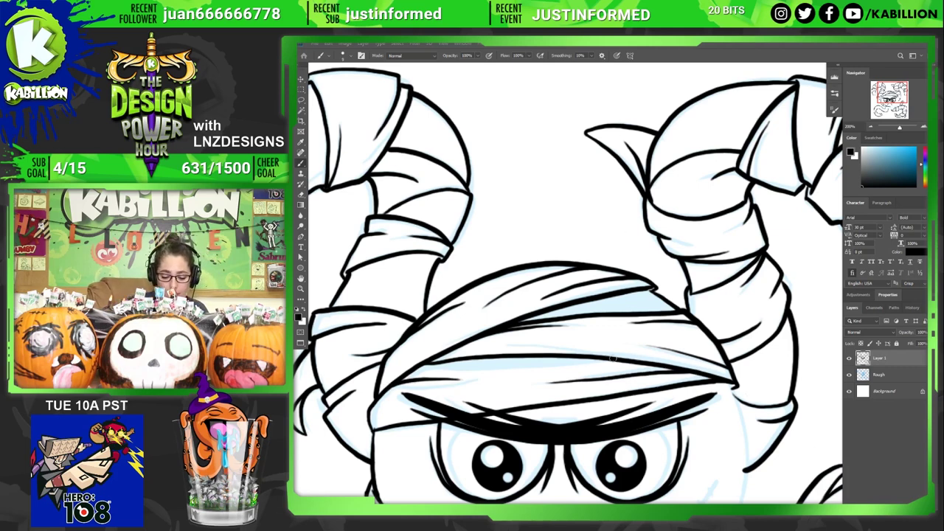
left_click_drag(510, 343, 649, 361)
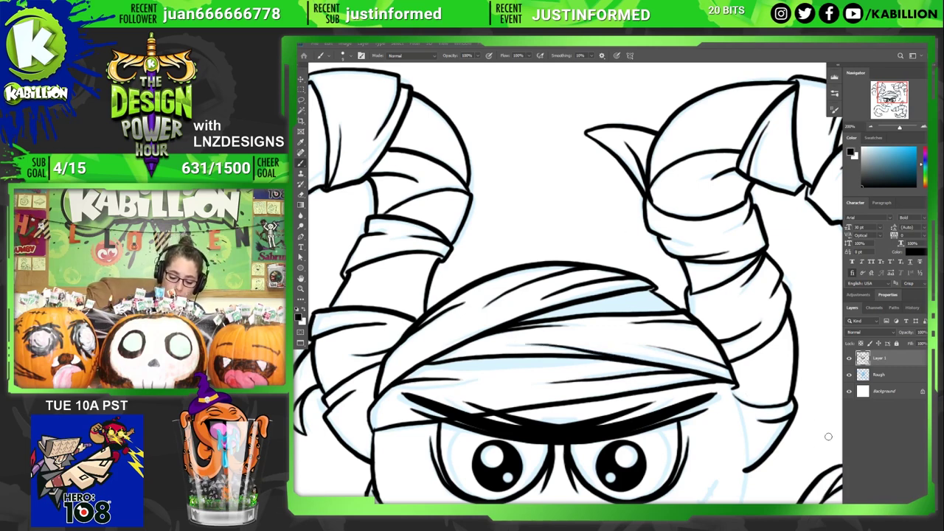
- Ink the stitched scar on the right cheek and the two small teeth in the frowning mouth
left_click_drag(683, 475, 639, 371)
left_click_drag(659, 419, 697, 360)
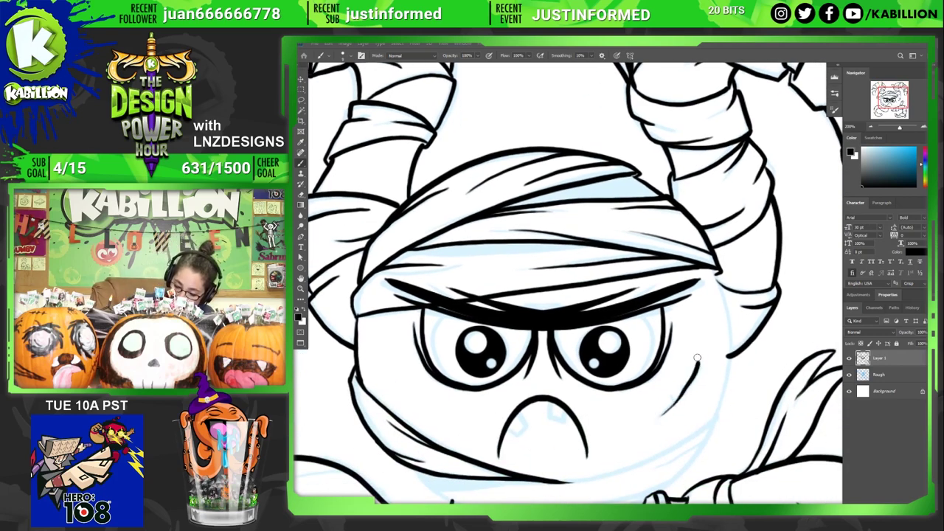
mouse_move(668, 395)
left_mouse_down()
mouse_move(682, 407)
mouse_move(696, 381)
left_mouse_up()
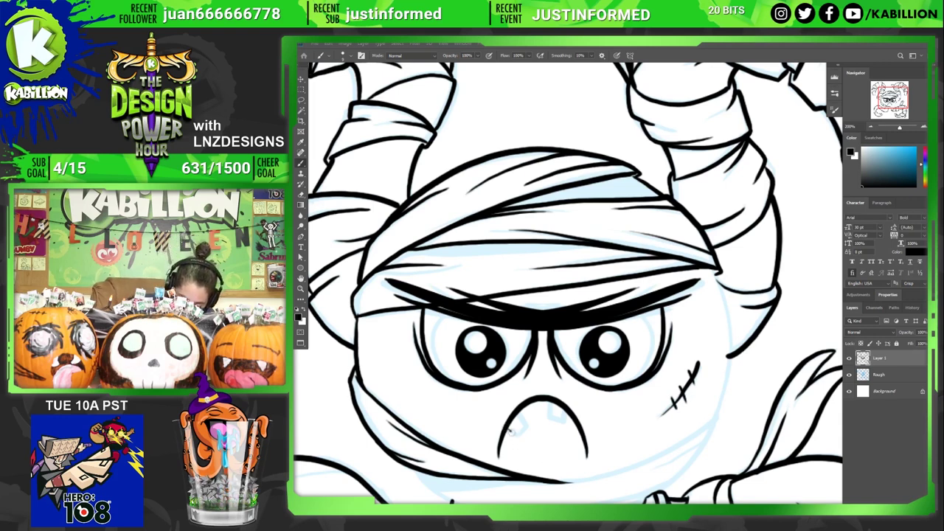
mouse_move(516, 436)
left_mouse_down()
mouse_move(527, 427)
mouse_move(521, 418)
mouse_move(561, 422)
left_mouse_up()
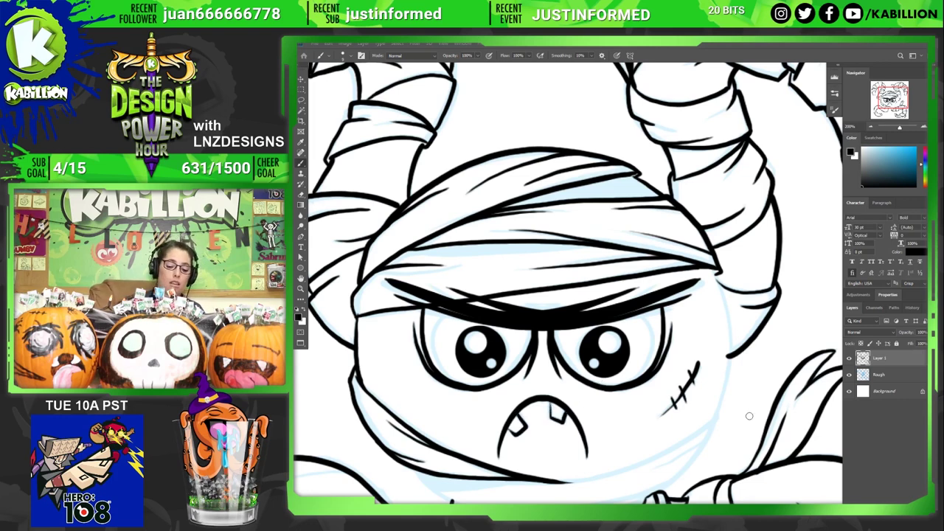
- Ink the head's right outline from the forehead bandage's corner down to the cheek
left_click_drag(750, 416, 654, 328)
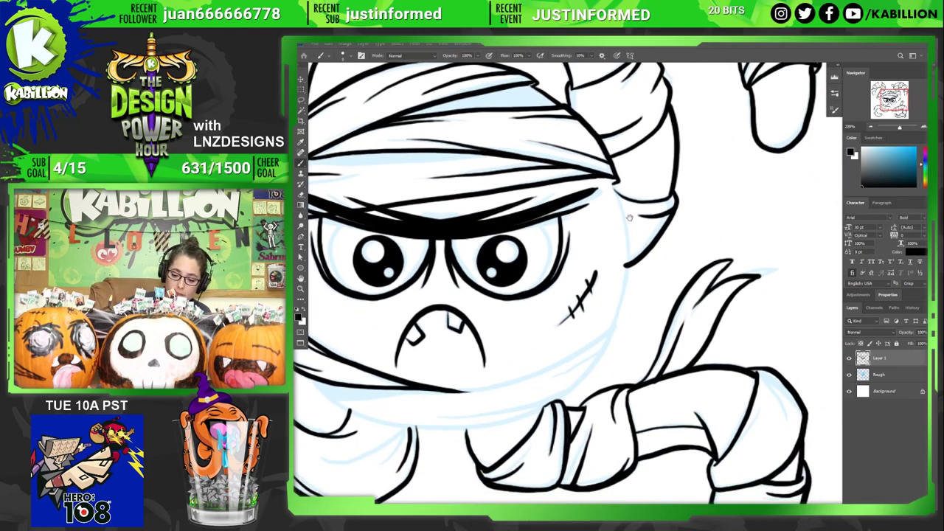
mouse_move(614, 181)
left_mouse_down()
mouse_move(626, 258)
mouse_move(605, 340)
left_mouse_up()
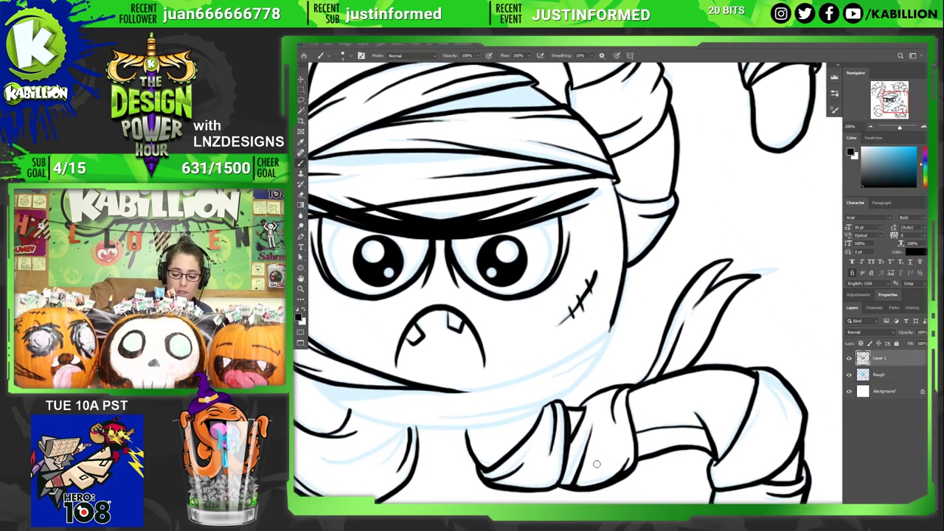
mouse_move(609, 432)
left_mouse_down()
mouse_move(671, 431)
mouse_move(705, 446)
left_mouse_up()
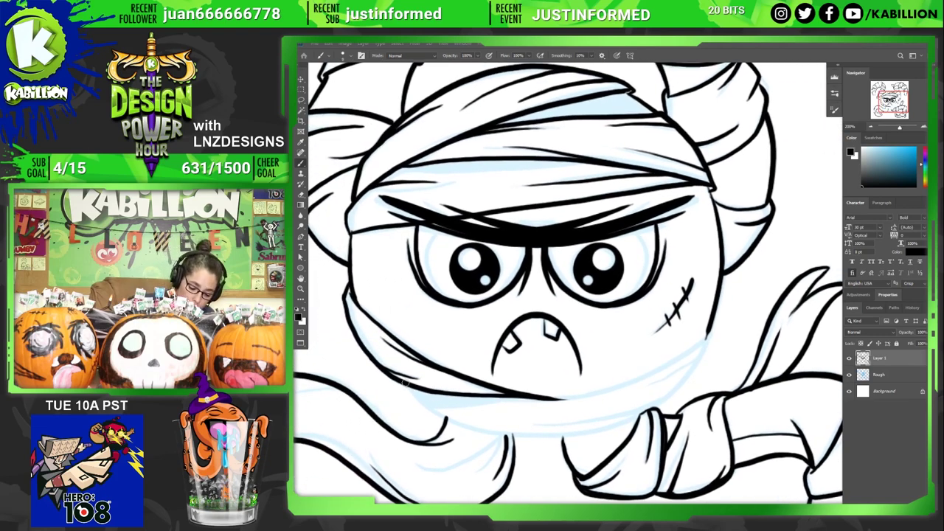
- Ink the head's bottom outline around the chin from the right cheek to the left bandage, redoing the stroke until it fits
mouse_move(415, 394)
left_mouse_down()
mouse_move(497, 435)
mouse_move(575, 434)
mouse_move(650, 411)
mouse_move(703, 361)
left_mouse_up()
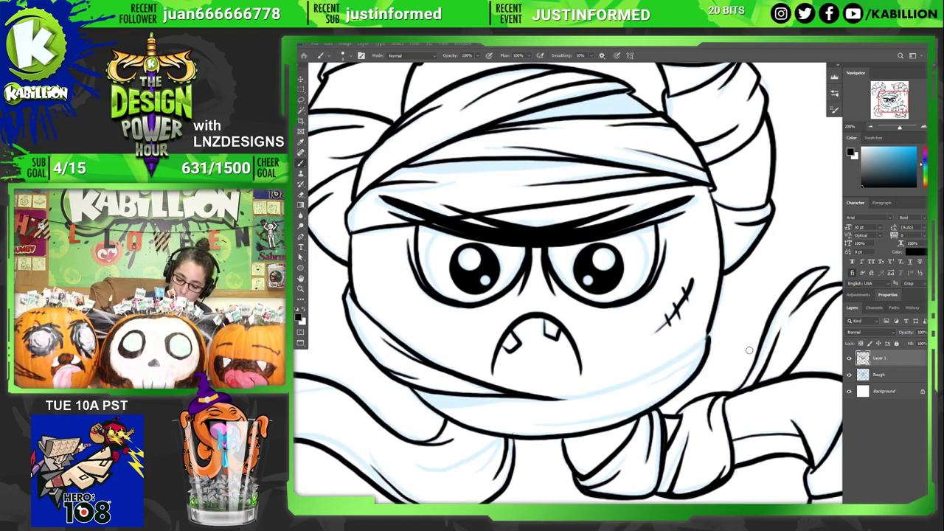
key("ctrl+z")
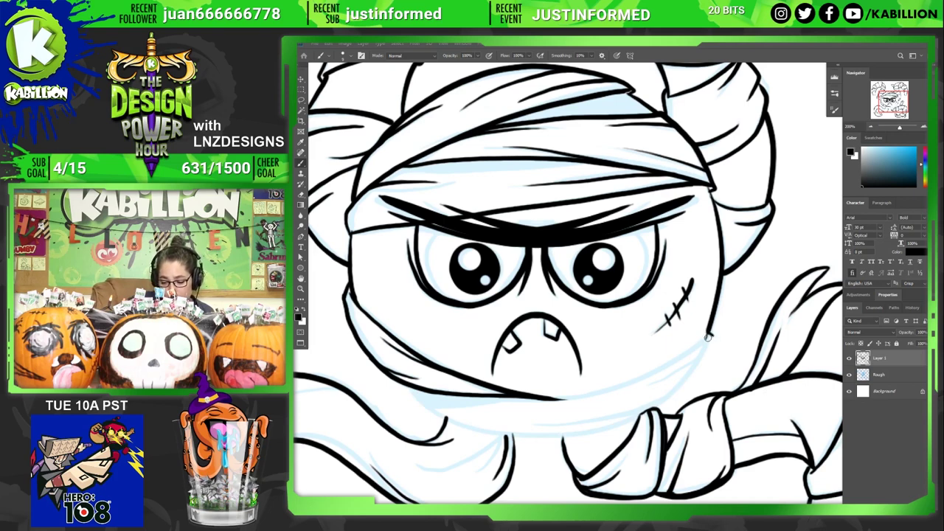
key("e")
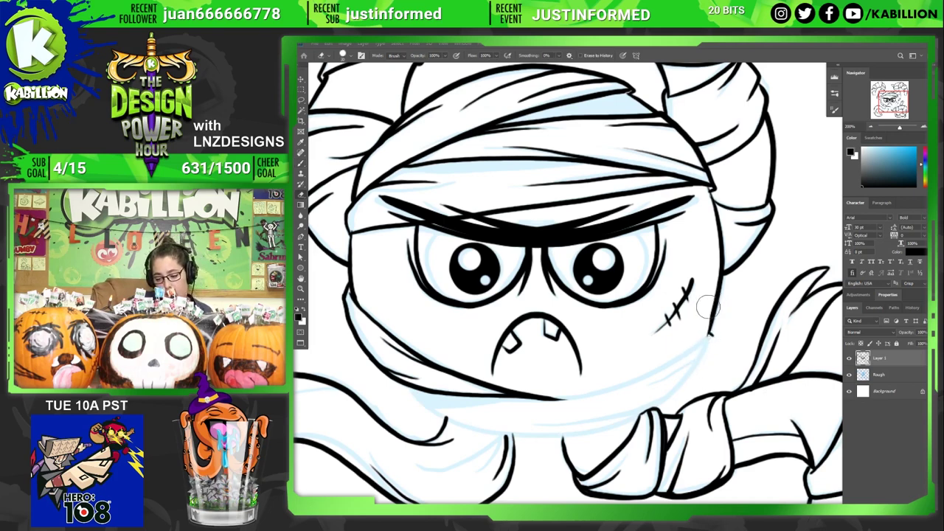
key("b")
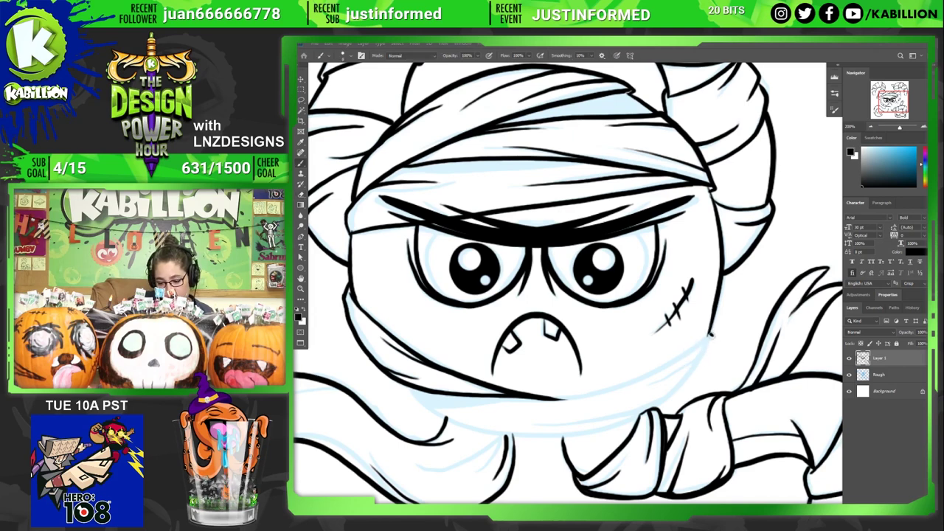
left_click_drag(710, 344, 663, 406)
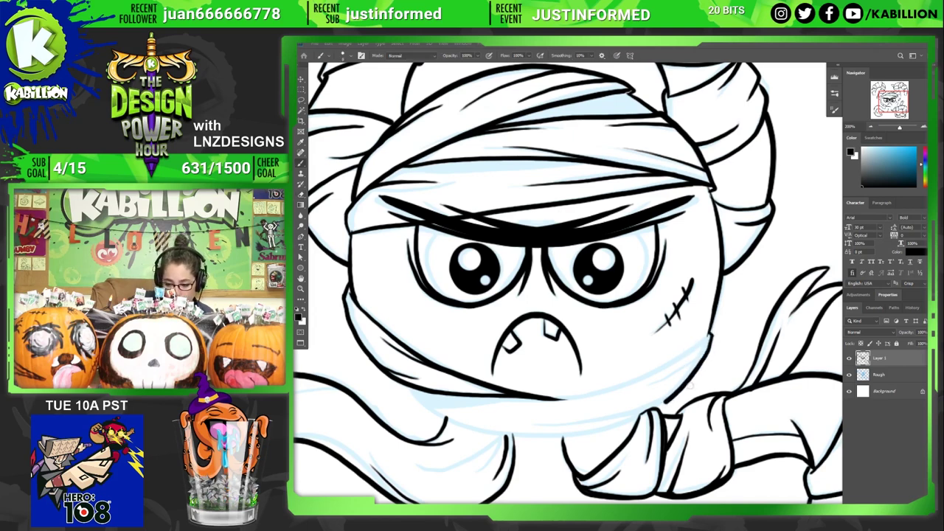
key("ctrl+z")
mouse_move(703, 358)
left_mouse_down()
mouse_move(664, 399)
mouse_move(610, 424)
mouse_move(538, 438)
mouse_move(450, 421)
mouse_move(400, 382)
left_mouse_up()
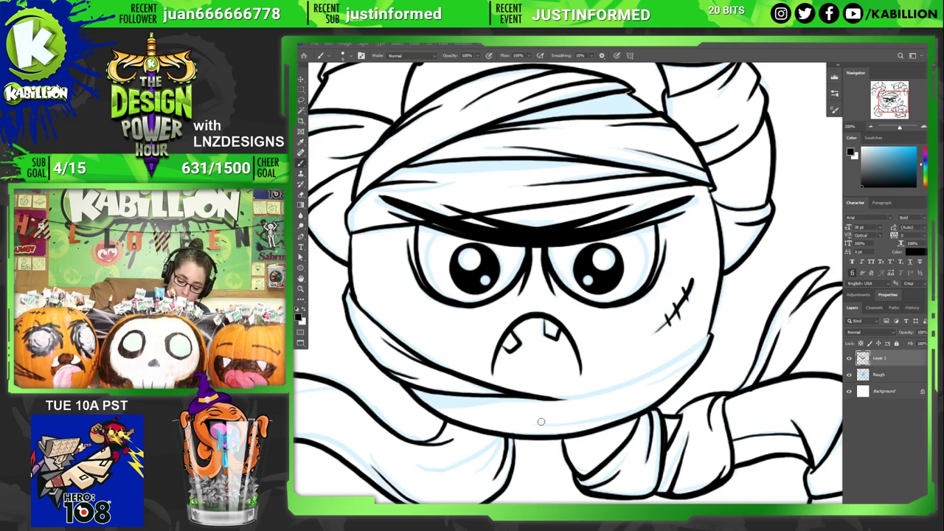
- Ink a fold line inside the chin bandage just above the head's bottom outline, undoing stray strokes
left_click_drag(527, 425, 613, 420)
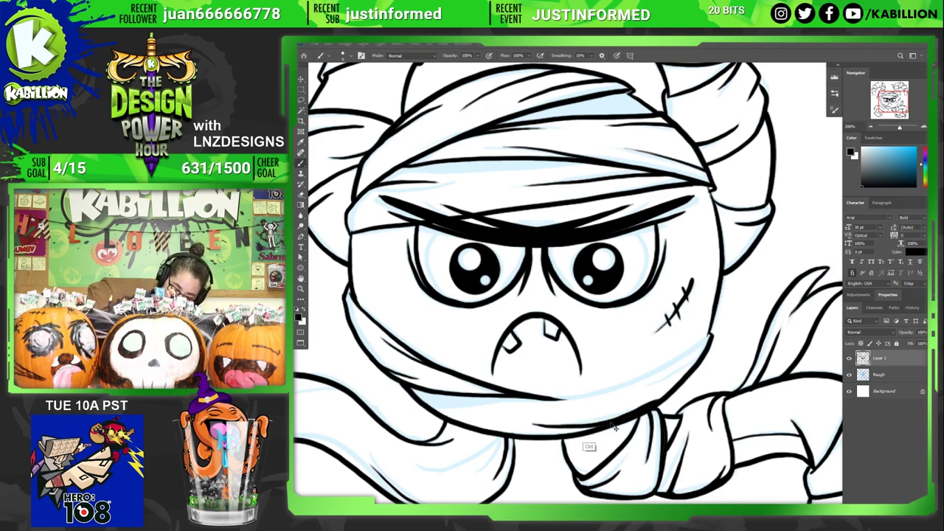
key("ctrl+z")
left_click_drag(520, 425, 648, 408)
key("ctrl+z")
mouse_move(513, 421)
left_mouse_down()
mouse_move(628, 412)
mouse_move(727, 360)
left_mouse_up()
key("ctrl+z")
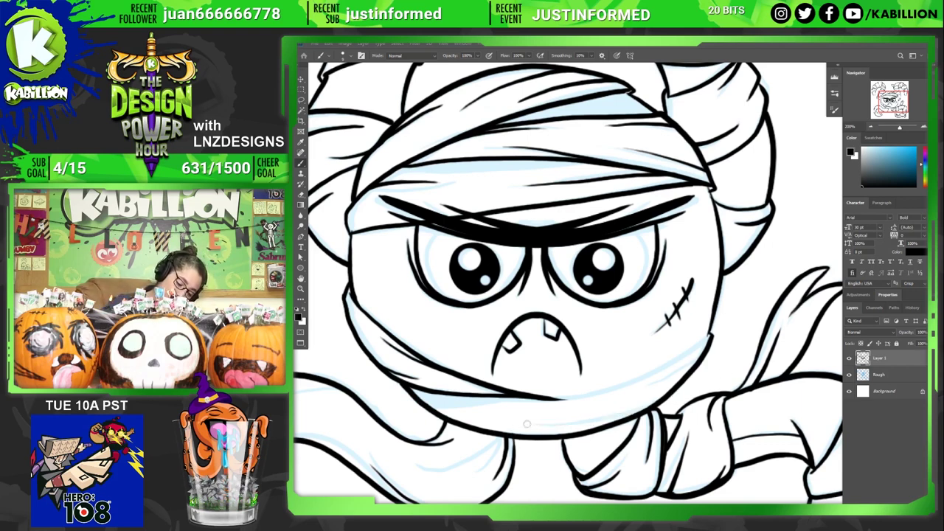
mouse_move(512, 424)
left_mouse_down()
mouse_move(633, 416)
mouse_move(650, 385)
mouse_move(719, 338)
left_mouse_up()
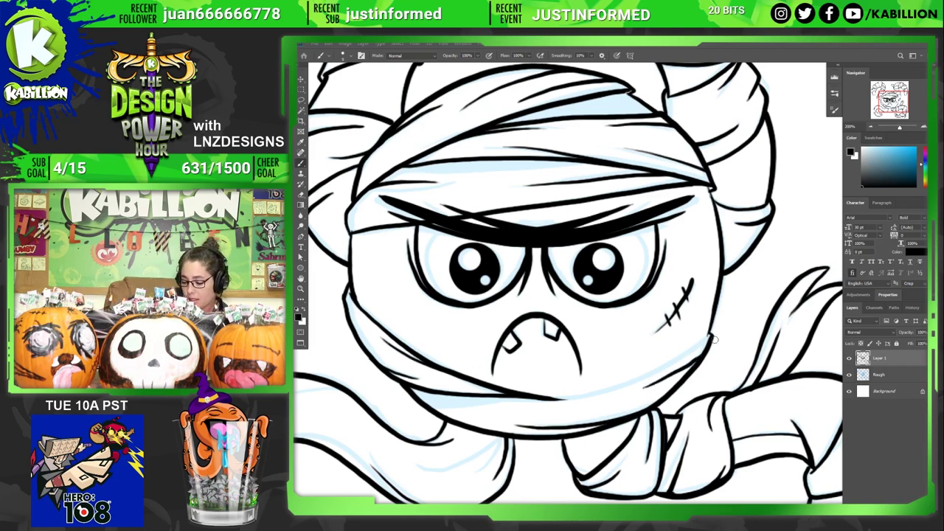
key("ctrl+z")
- Ink the chin bandage's upper edge from the right cheek to below the mouth, and add short fold lines at its left end
mouse_move(643, 388)
left_mouse_down()
mouse_move(683, 369)
mouse_move(723, 328)
mouse_move(619, 387)
mouse_move(496, 403)
left_mouse_up()
key("ctrl+z")
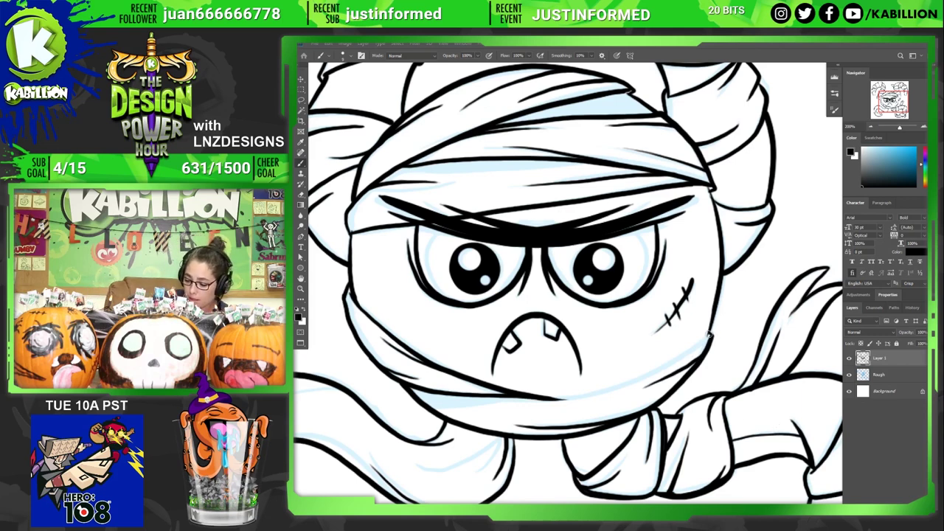
mouse_move(709, 335)
left_mouse_down()
mouse_move(578, 395)
mouse_move(503, 391)
mouse_move(513, 406)
mouse_move(578, 403)
left_mouse_up()
key("ctrl+z")
left_click_drag(485, 402, 569, 399)
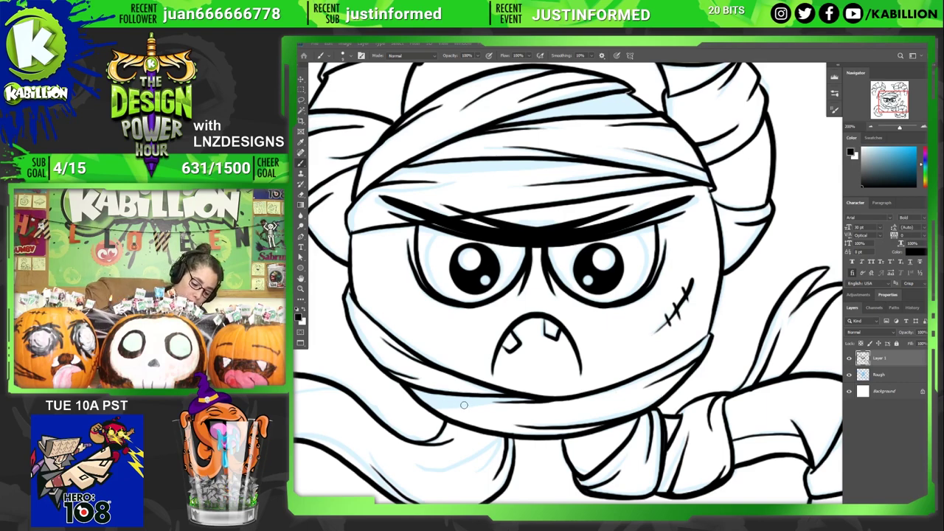
left_click_drag(465, 406, 418, 405)
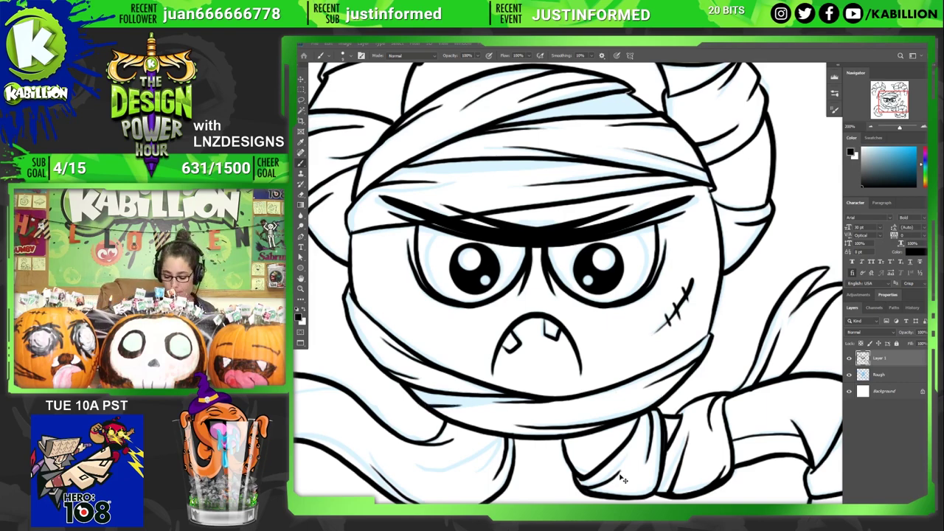
- Fit the whole drawing in view and hide the Rough sketch layer
key("ctrl+0")
left_click(849, 375)
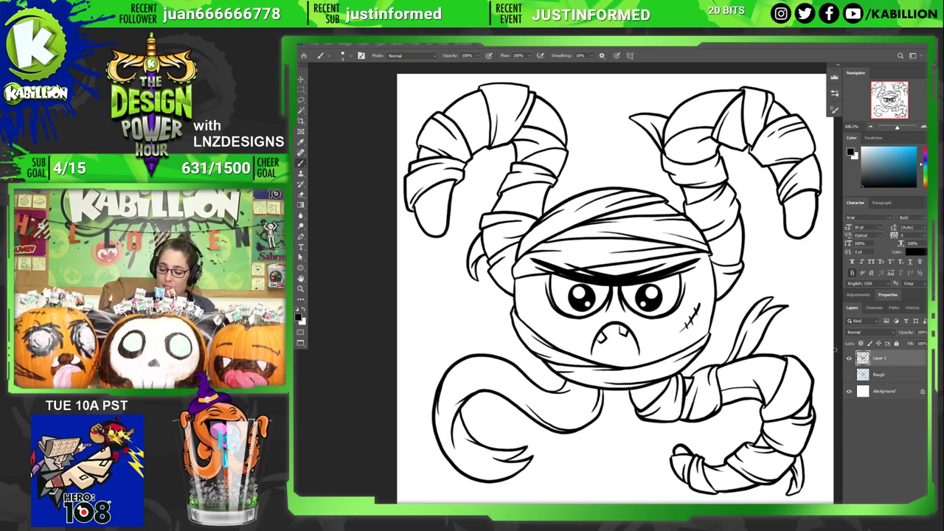
- Thicken the head's outer outline with the brush along the lower left side, around the chin and over the top bandages
key("shift+b")
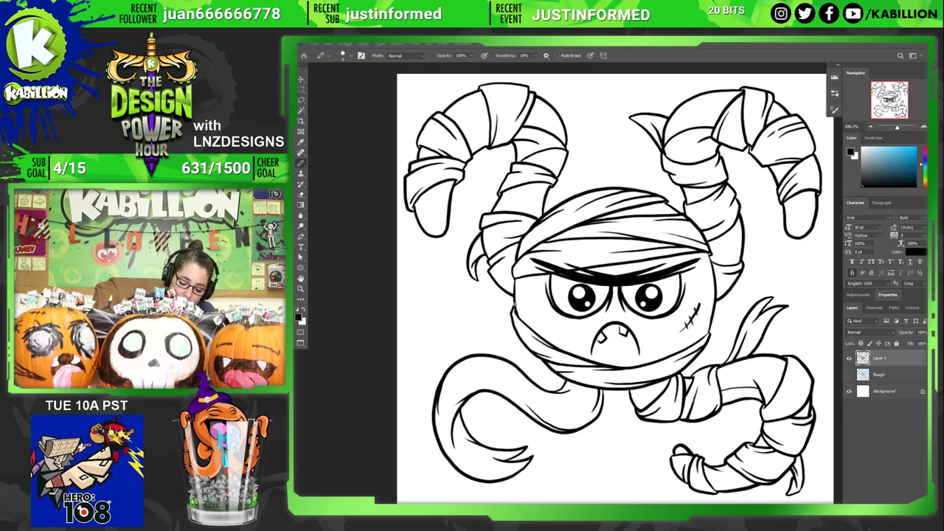
key("v")
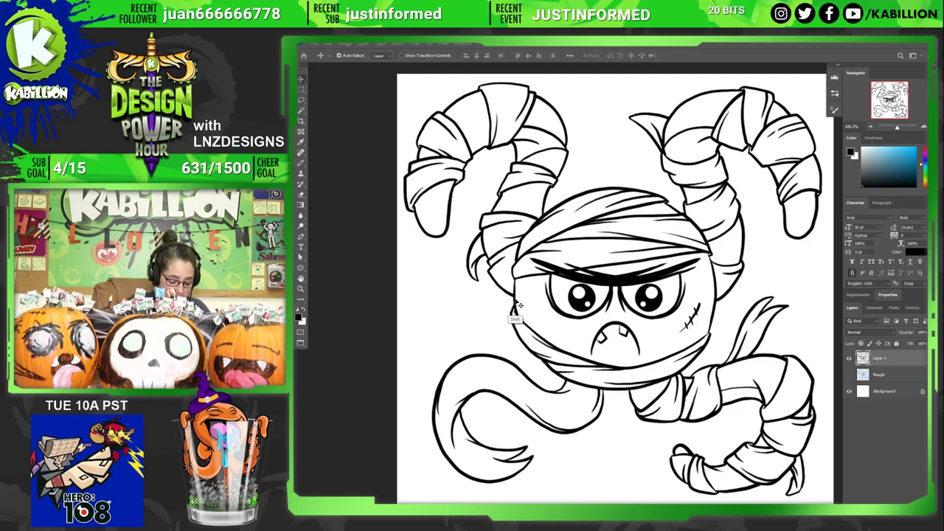
key("b")
key("shift+b")
key("shift+b")
key("shift+b")
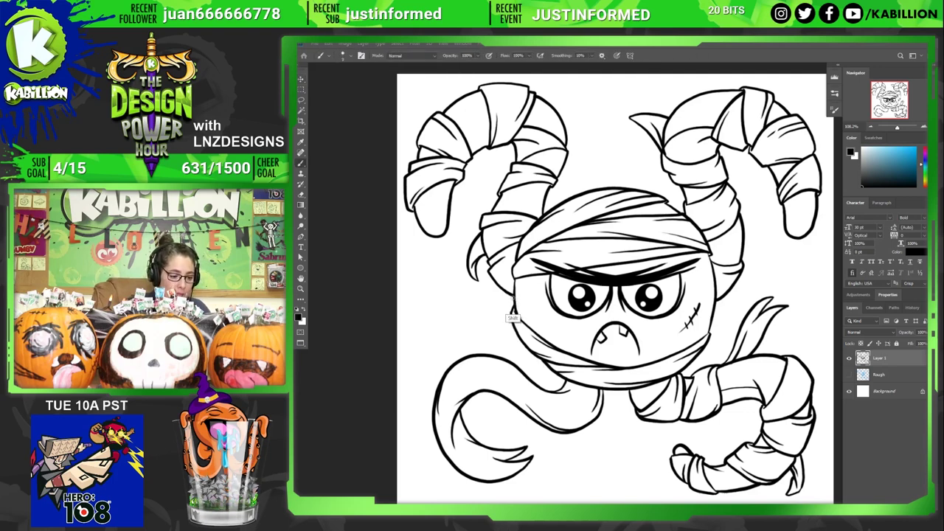
mouse_move(513, 306)
left_mouse_down()
mouse_move(526, 350)
mouse_move(568, 381)
left_mouse_up()
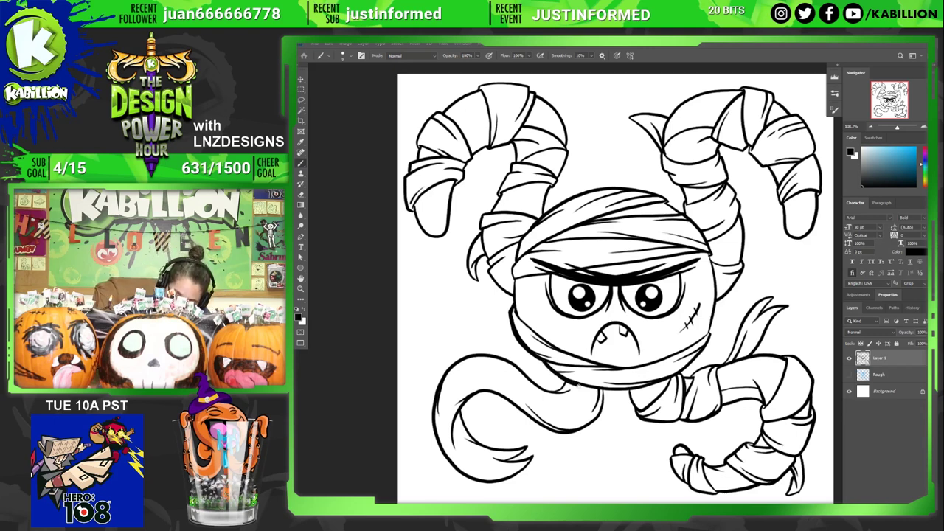
mouse_move(574, 385)
left_mouse_down()
mouse_move(662, 383)
mouse_move(712, 338)
left_mouse_up()
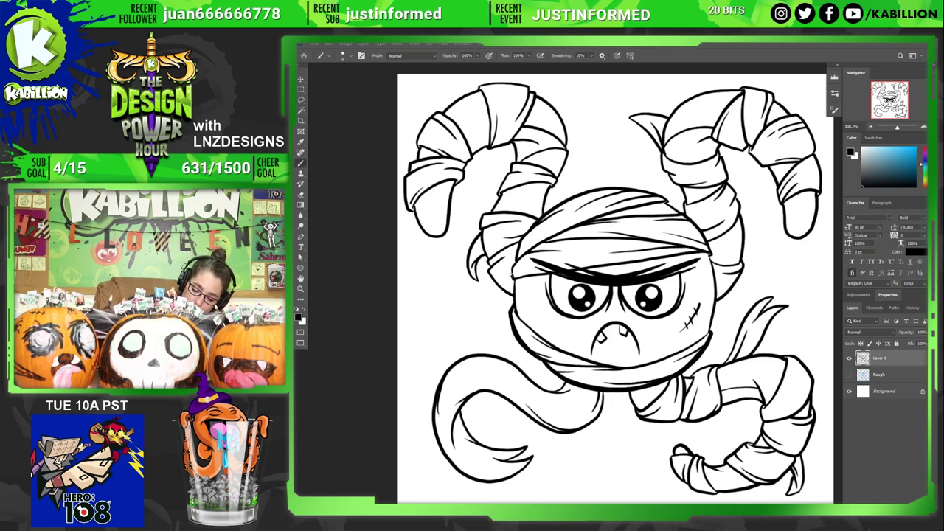
mouse_move(512, 274)
left_mouse_down()
mouse_move(535, 220)
mouse_move(583, 197)
left_mouse_up()
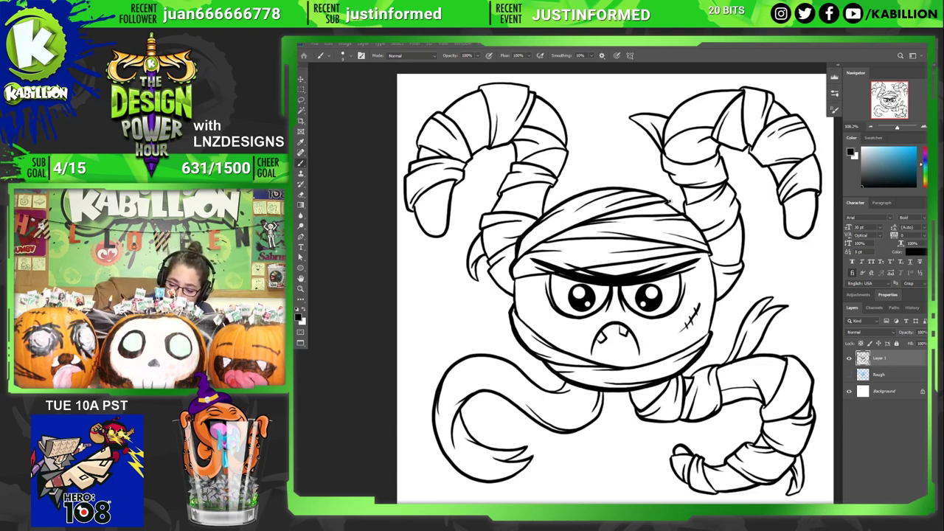
mouse_move(652, 192)
left_mouse_down()
mouse_move(595, 187)
mouse_move(558, 201)
mouse_move(518, 239)
left_mouse_up()
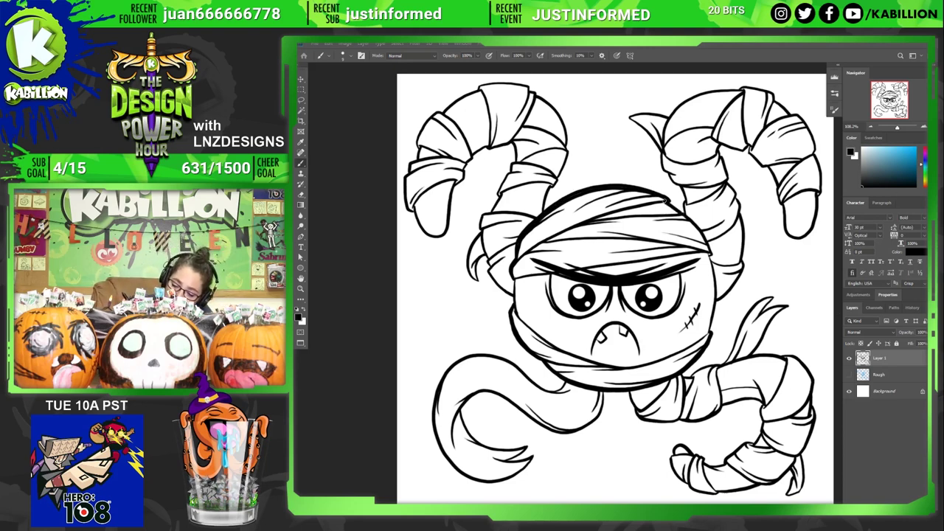
- Thicken the head's right outline from the upper bandages down to the cheek, redoing strokes that do not fit
left_click_drag(682, 213, 712, 248)
key("ctrl+z")
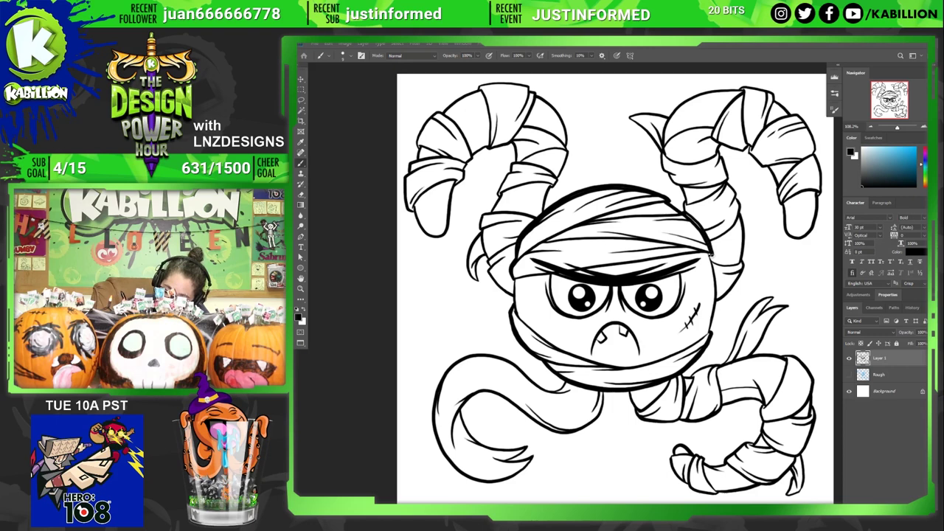
mouse_move(686, 214)
left_mouse_down()
mouse_move(704, 234)
mouse_move(714, 325)
left_mouse_up()
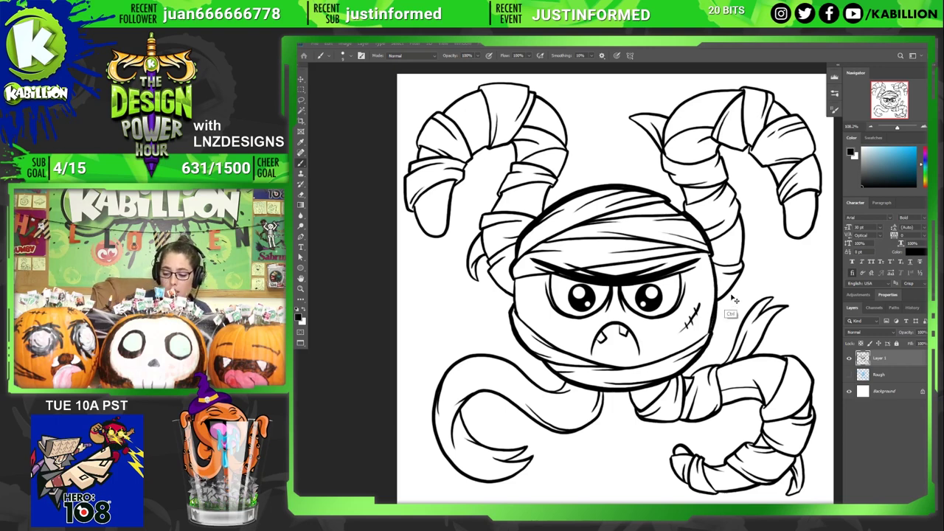
key("ctrl+z")
left_click_drag(713, 263, 710, 335)
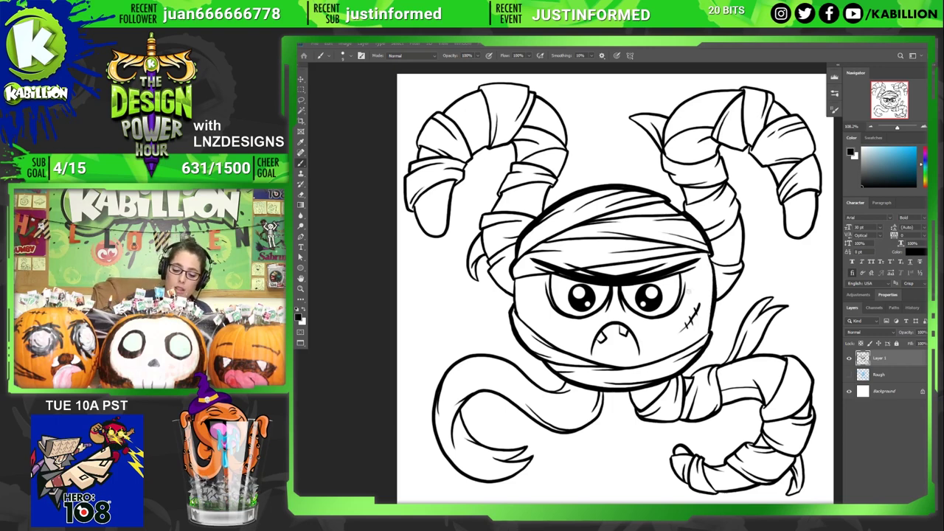
- Thicken the short stretch of the head's left outline beside the eye and touch up where it meets the forehead bandage
left_click_drag(513, 279, 514, 306)
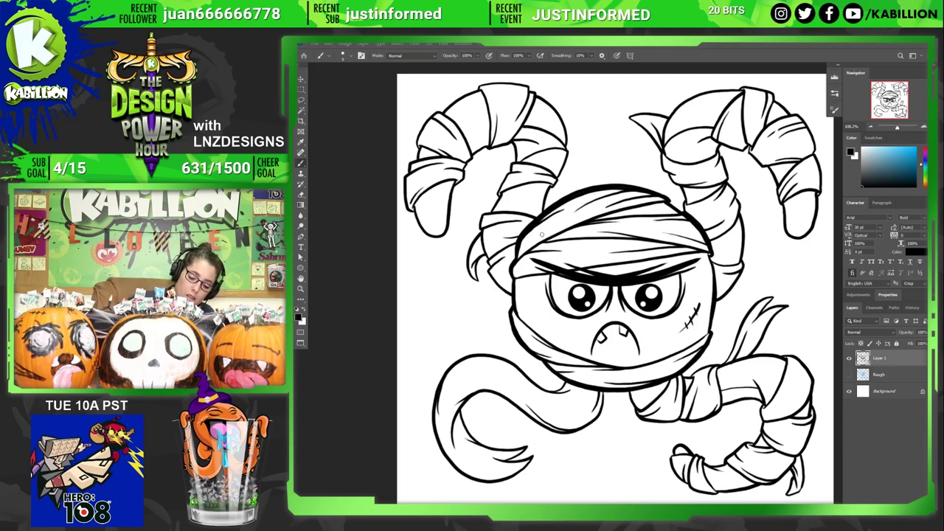
key("e")
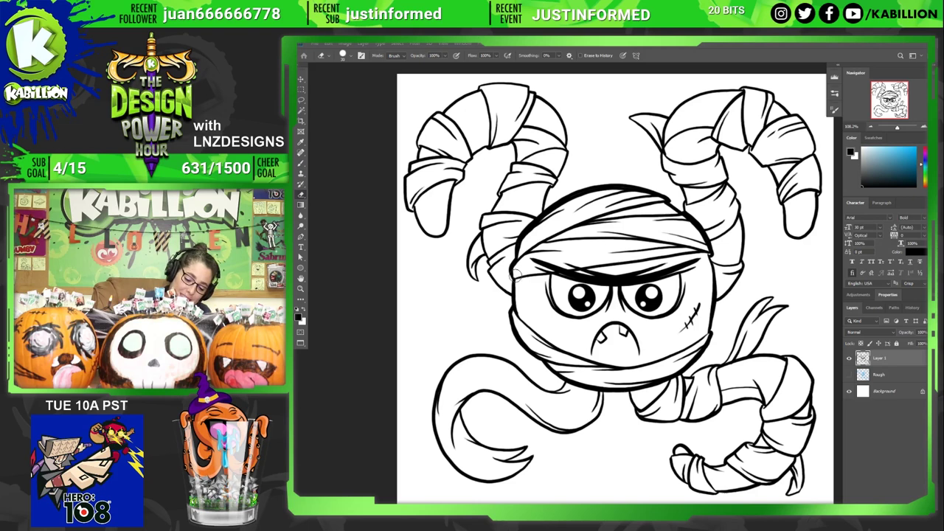
key("b")
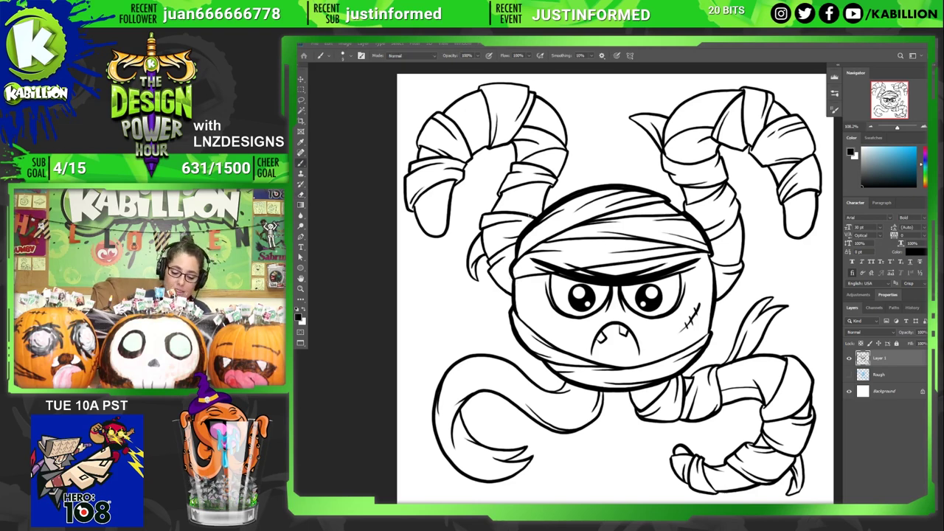
key("e")
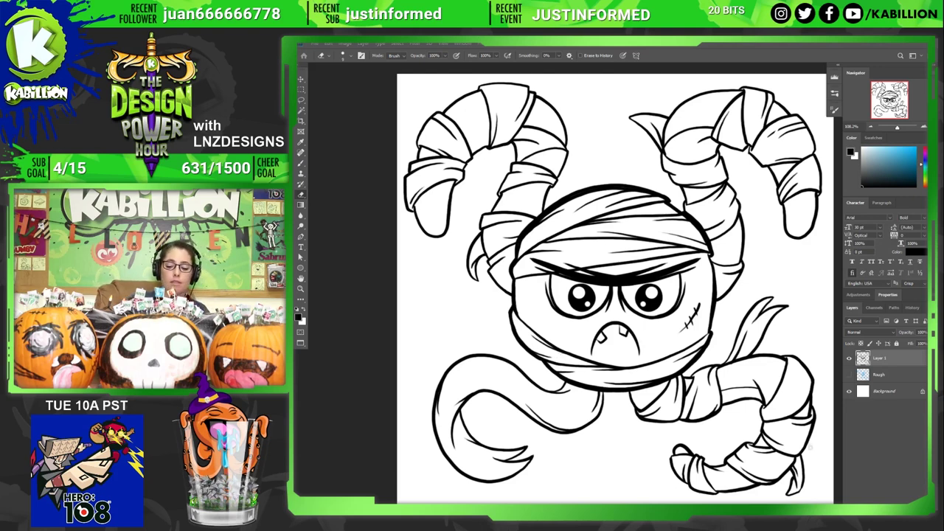
- Thicken the edge and crease lines of the forehead and upper head bandages with the brush
key("b")
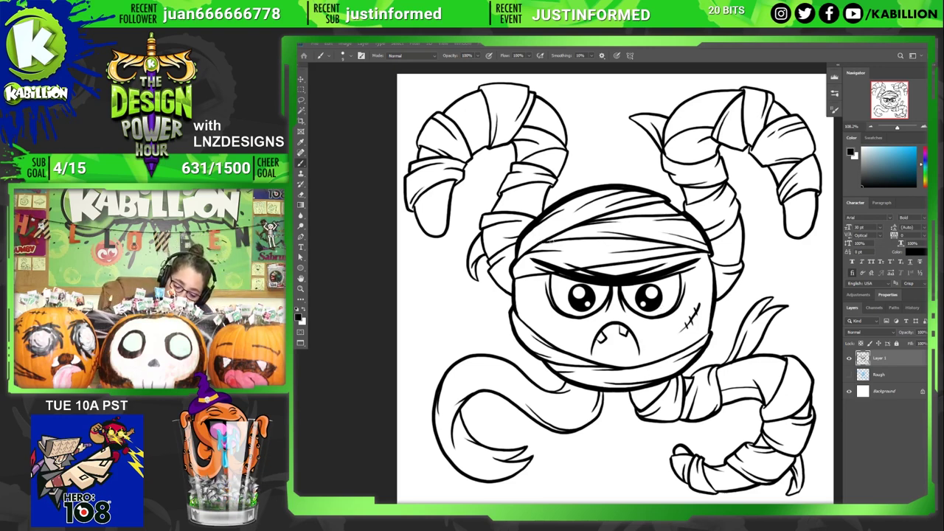
mouse_move(557, 241)
left_mouse_down()
mouse_move(654, 242)
mouse_move(710, 254)
left_mouse_up()
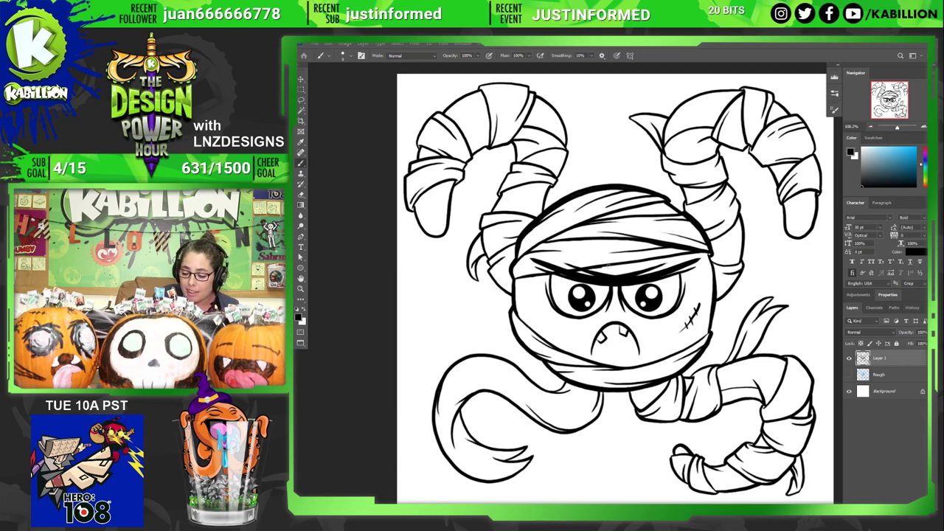
mouse_move(604, 266)
left_mouse_down()
mouse_move(713, 255)
mouse_move(671, 255)
left_mouse_up()
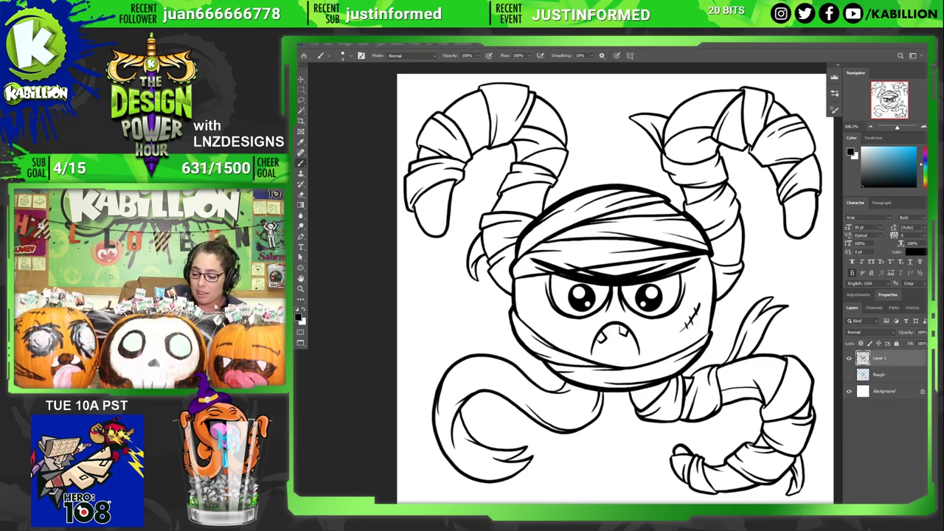
left_click_drag(625, 210, 669, 202)
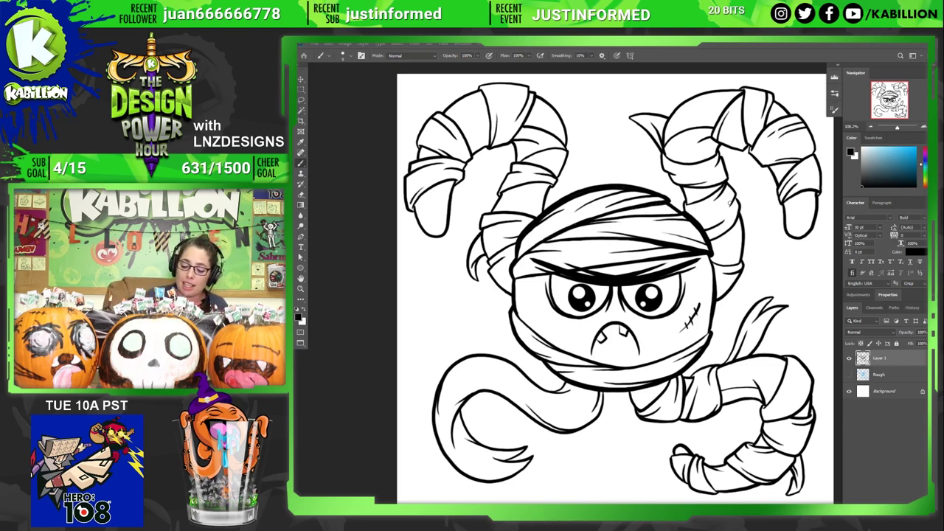
- Thicken the bandage edge that runs from the left jaw under the mouth to the right cheek
mouse_move(517, 312)
left_mouse_down()
mouse_move(551, 344)
mouse_move(644, 369)
left_mouse_up()
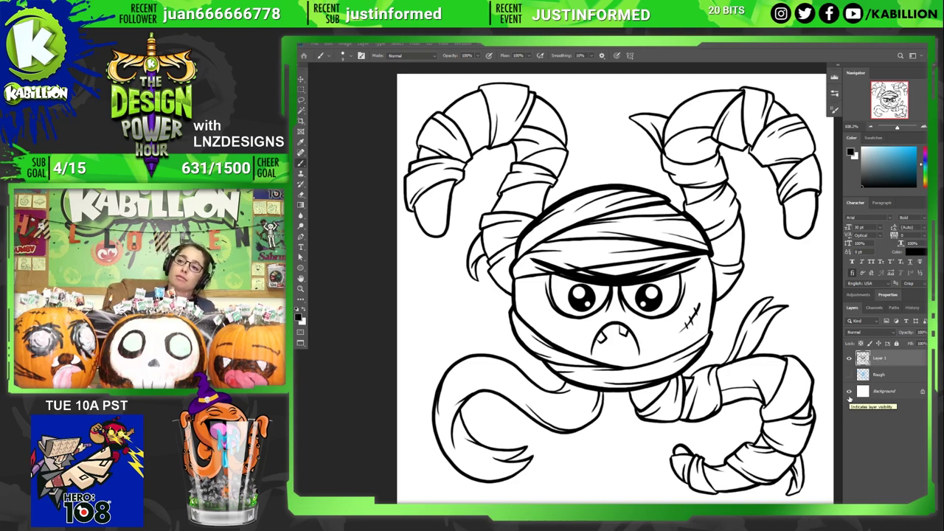
mouse_move(512, 301)
left_mouse_down()
mouse_move(539, 358)
mouse_move(531, 354)
mouse_move(612, 368)
left_mouse_up()
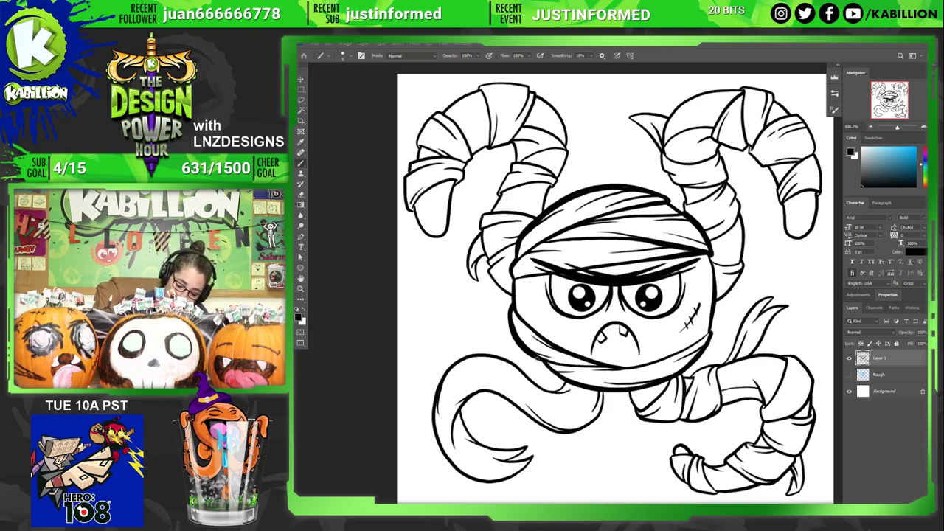
left_click_drag(551, 363, 602, 368)
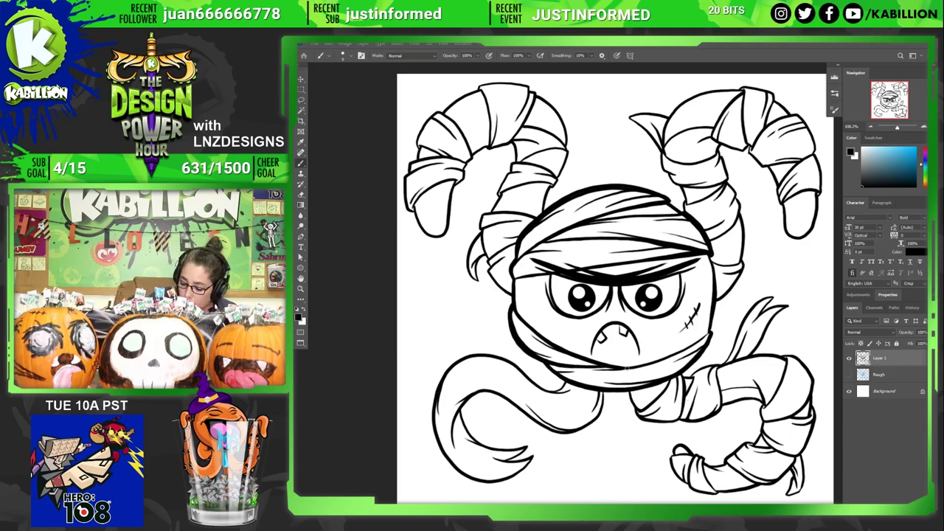
left_click_drag(634, 366, 710, 330)
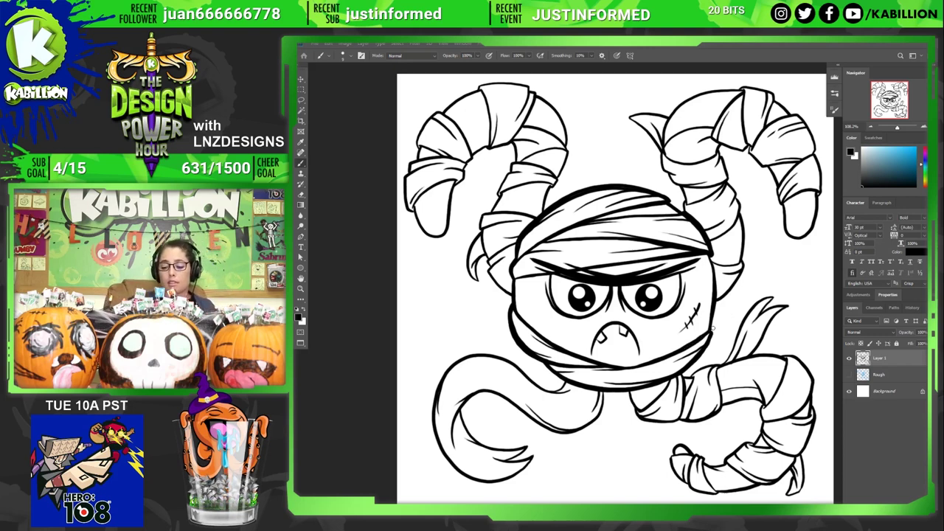
- Redraw the lower edge of the forehead bandage at its left end above the eye, replacing a stroke that does not fit
key("e")
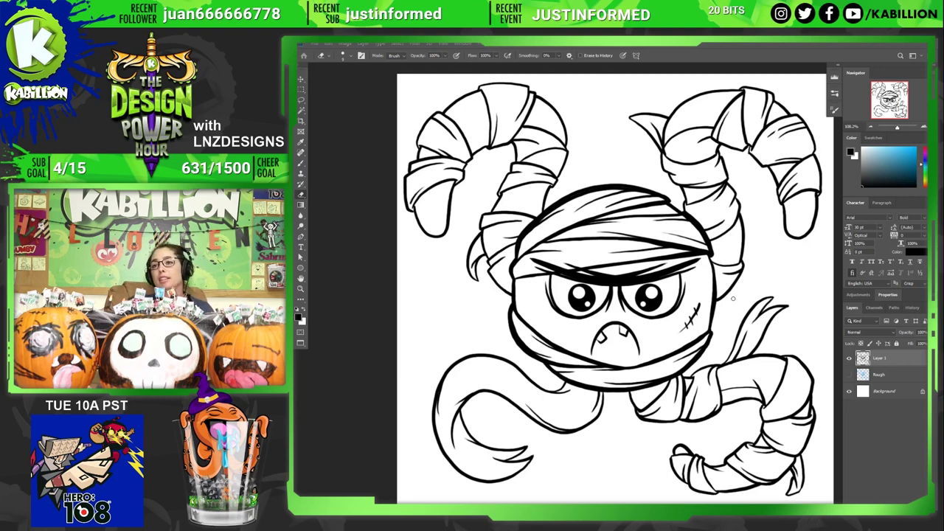
key("b")
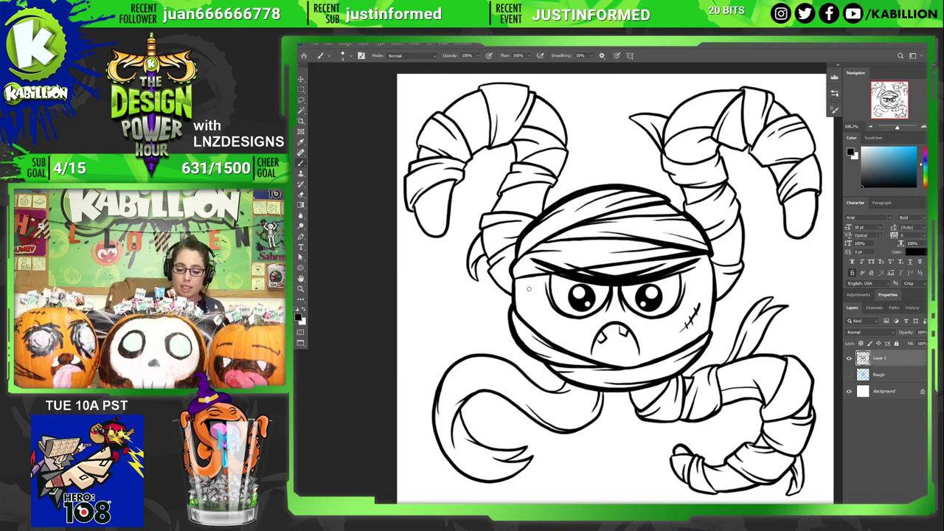
left_click_drag(512, 280, 557, 274)
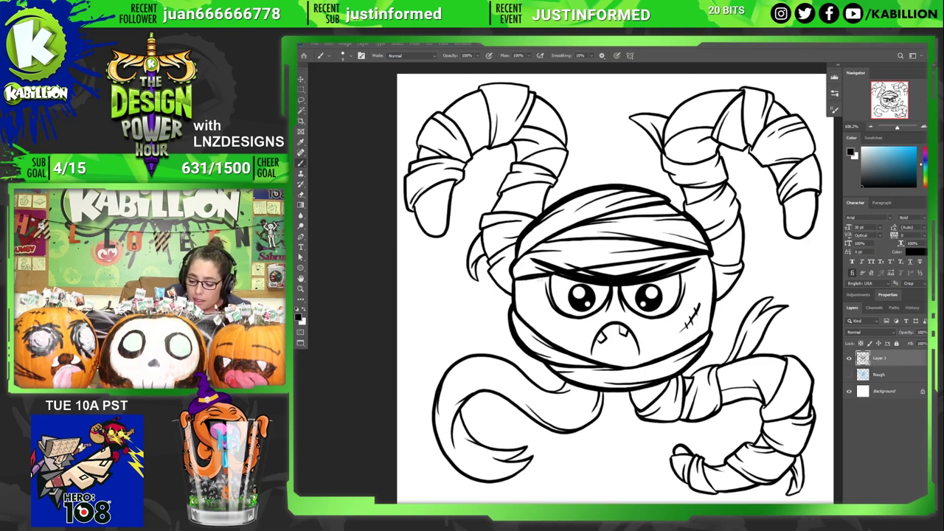
key("ctrl+z")
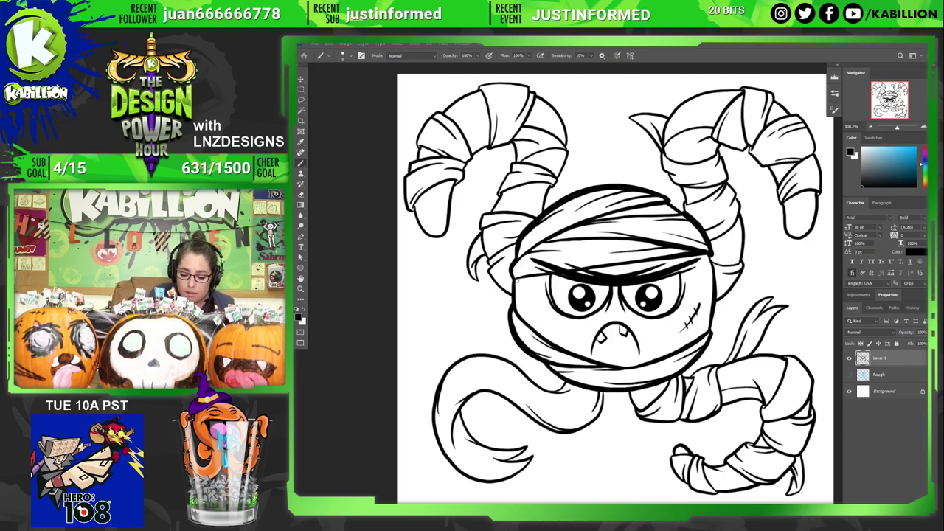
left_click_drag(515, 278, 546, 278)
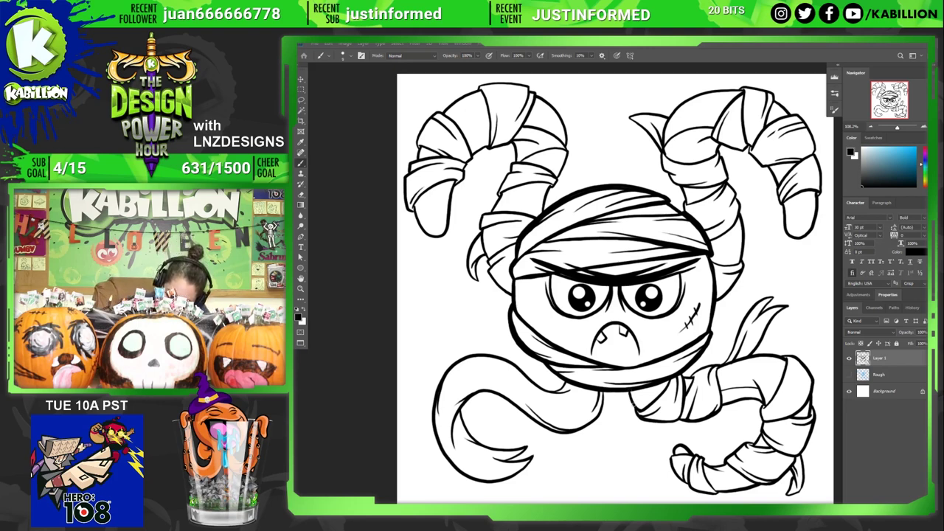
- Thicken the outlines of the lower-right limb's bandages nearest the head, its loose strands and its upper edge
mouse_move(632, 403)
left_mouse_down()
mouse_move(651, 423)
mouse_move(681, 424)
mouse_move(682, 371)
left_mouse_up()
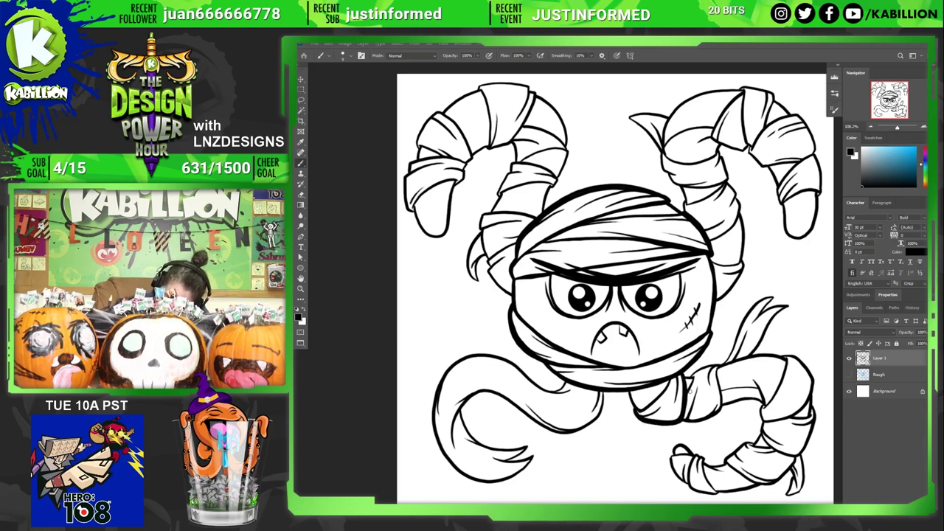
mouse_move(680, 422)
left_mouse_down()
mouse_move(720, 415)
mouse_move(721, 396)
mouse_move(687, 379)
left_mouse_up()
left_click_drag(722, 411, 700, 424)
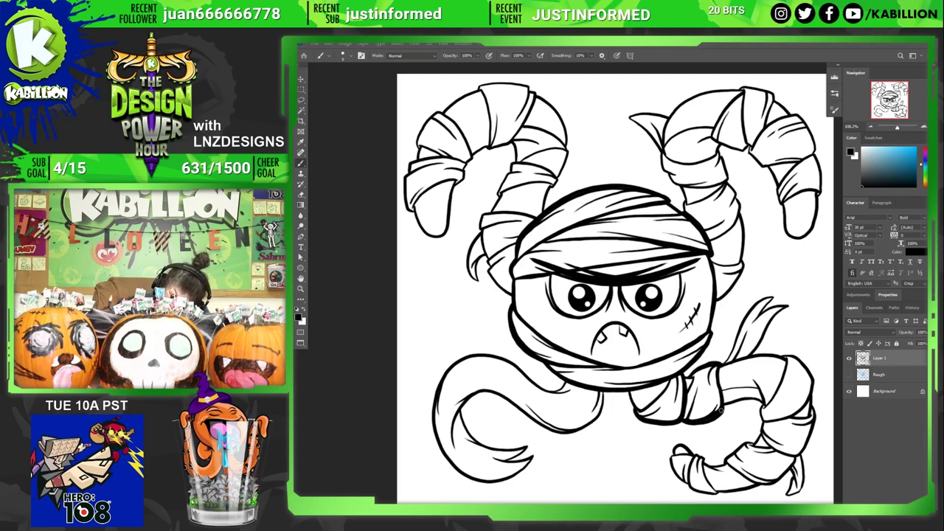
mouse_move(722, 366)
left_mouse_down()
mouse_move(747, 313)
mouse_move(774, 294)
mouse_move(766, 314)
mouse_move(790, 306)
mouse_move(751, 358)
left_mouse_up()
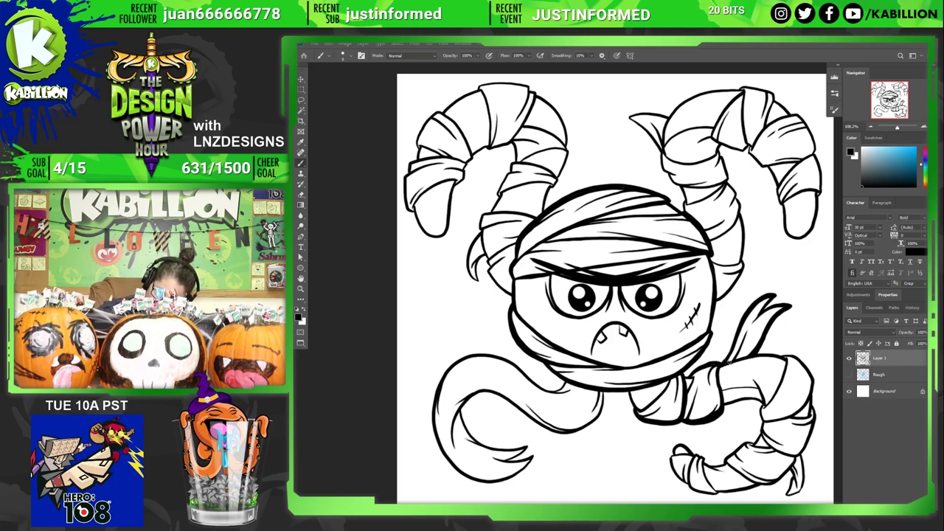
mouse_move(726, 363)
left_mouse_down()
mouse_move(759, 354)
mouse_move(791, 370)
left_mouse_up()
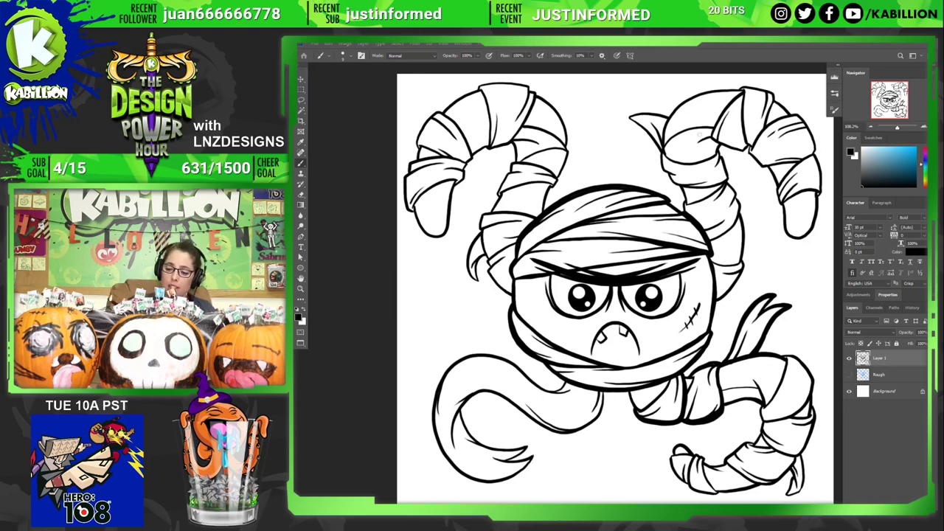
- Undo the recent line-thickening strokes on the limb and head bandages, and try thinning the head's top outline with the eraser
key("e")
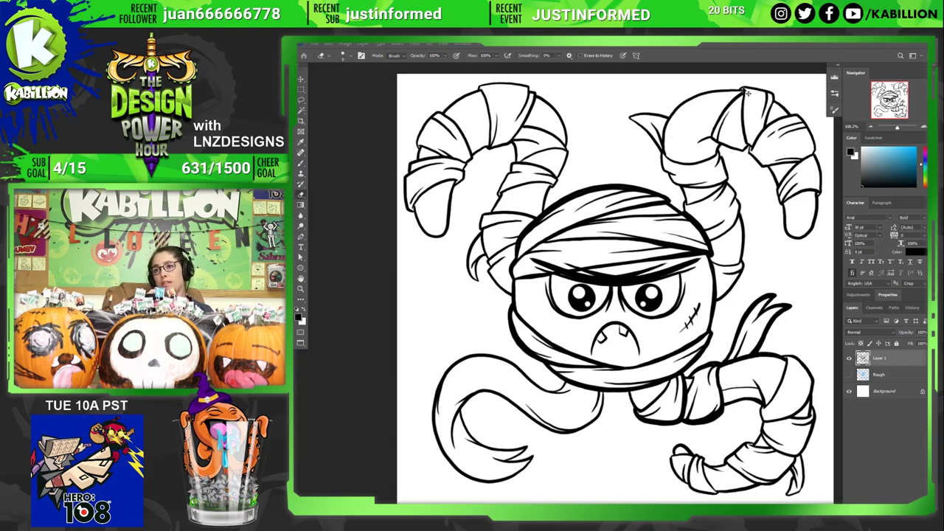
key("ctrl+z")
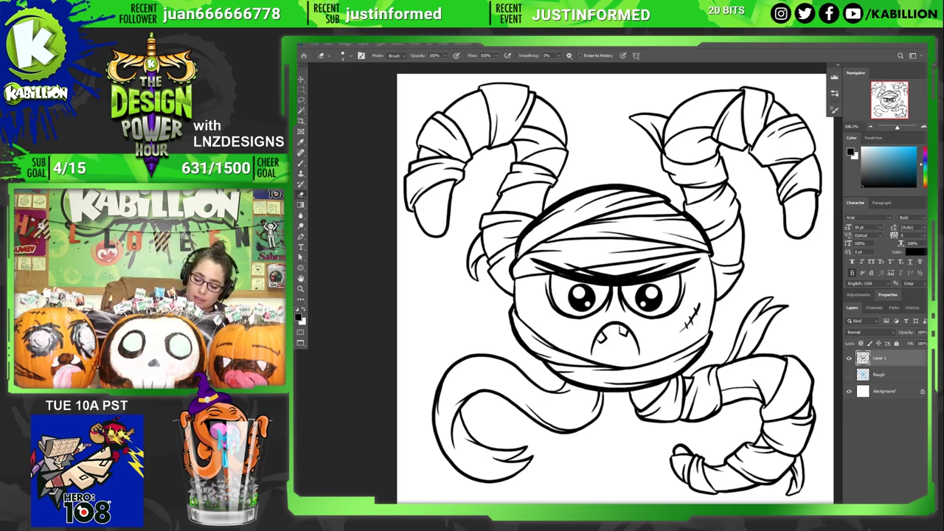
mouse_move(519, 259)
left_mouse_down()
mouse_move(520, 243)
mouse_move(553, 208)
mouse_move(632, 186)
left_mouse_up()
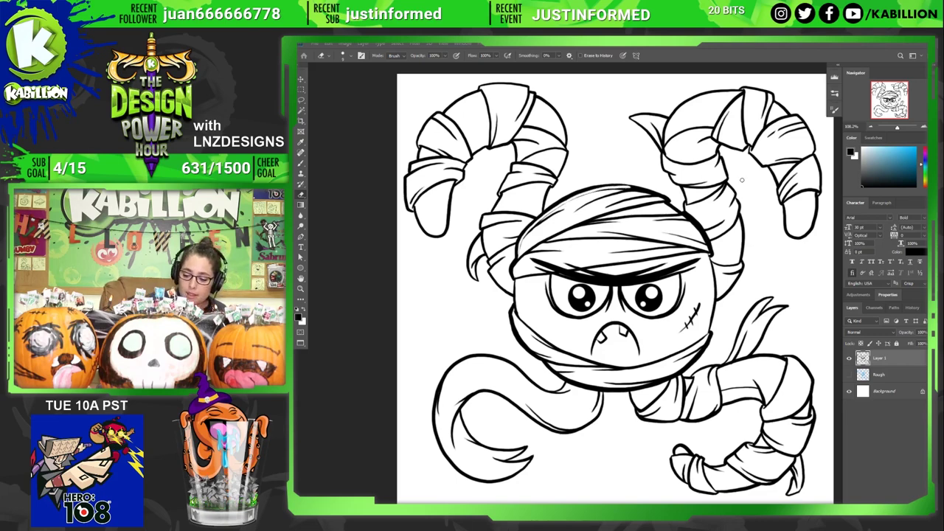
key("ctrl+z")
key("z")
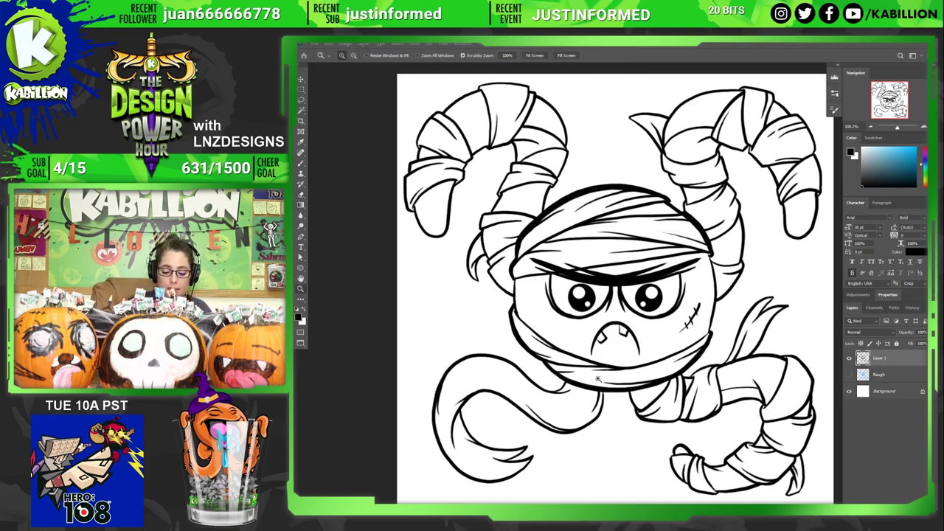
left_click(598, 379)
left_click_drag(513, 357, 447, 408)
key("b")
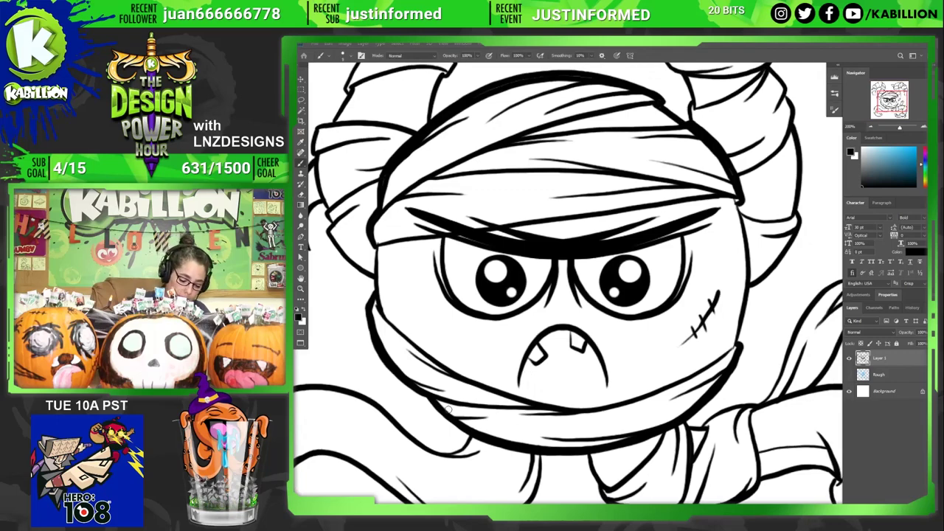
key("ctrl+0")
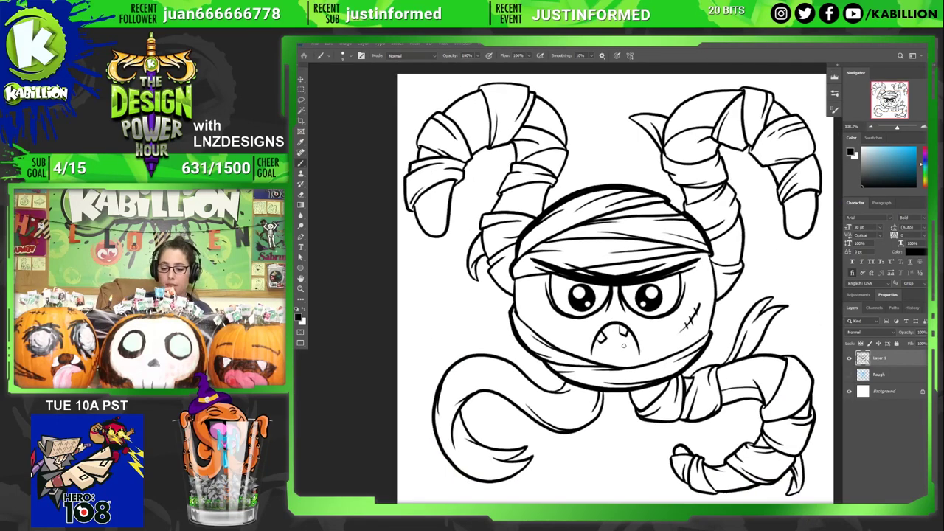
- Thin the head's top outline with the eraser along its inner side, from the upper left bandage over the crown, and touch it up
key("e")
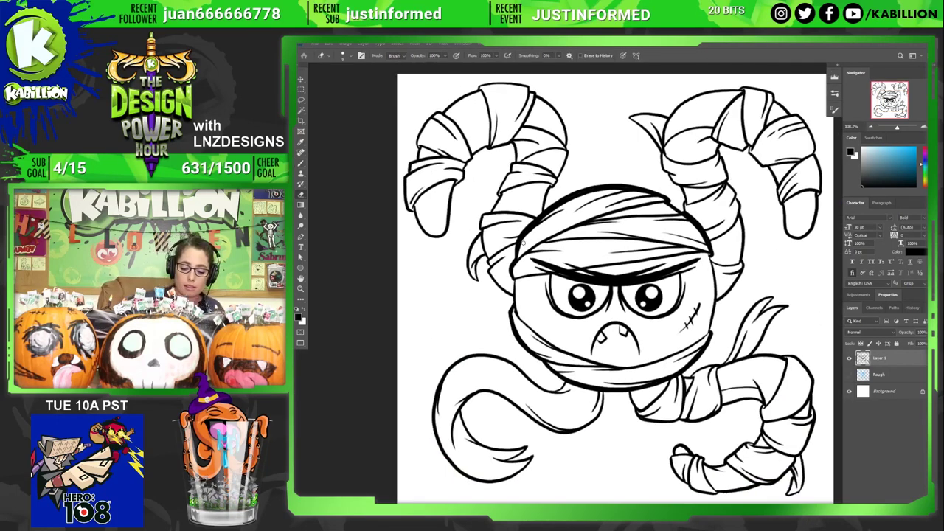
mouse_move(521, 244)
left_mouse_down()
mouse_move(561, 206)
mouse_move(624, 189)
mouse_move(662, 196)
left_mouse_up()
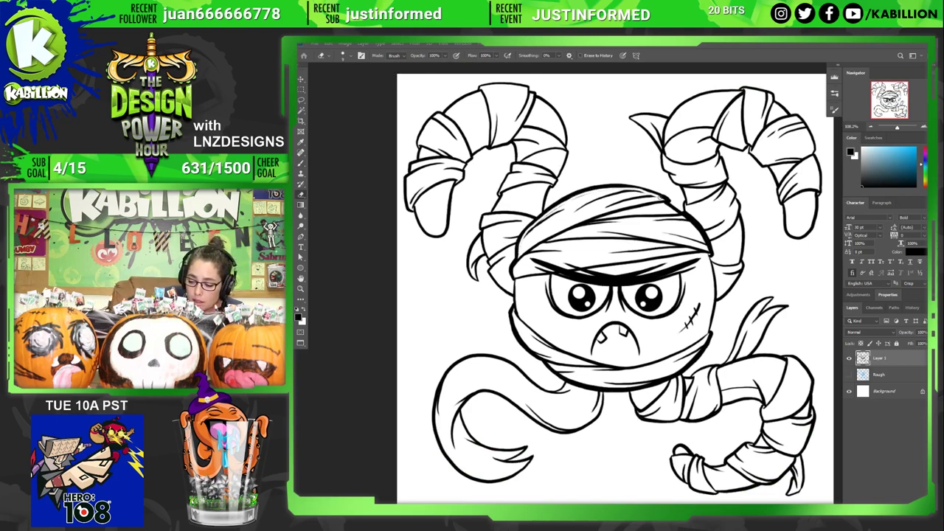
key("b")
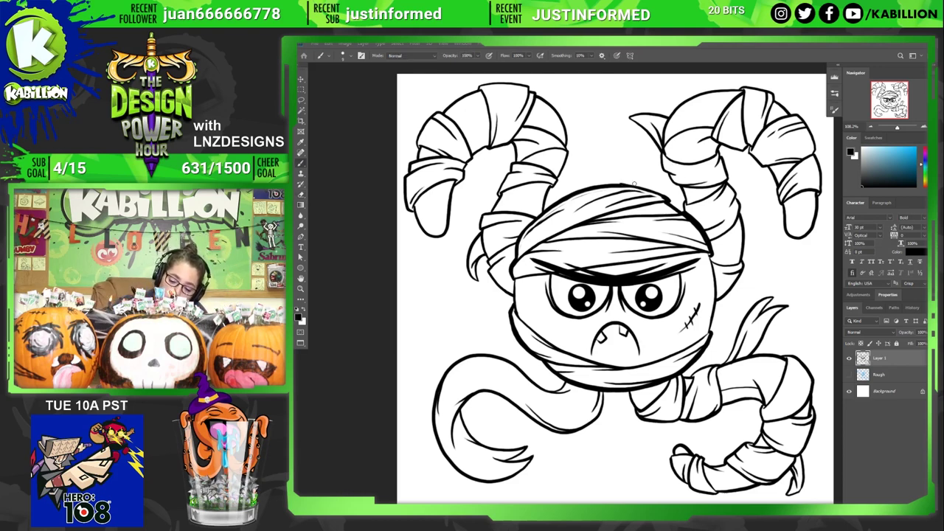
left_click_drag(630, 188, 651, 192)
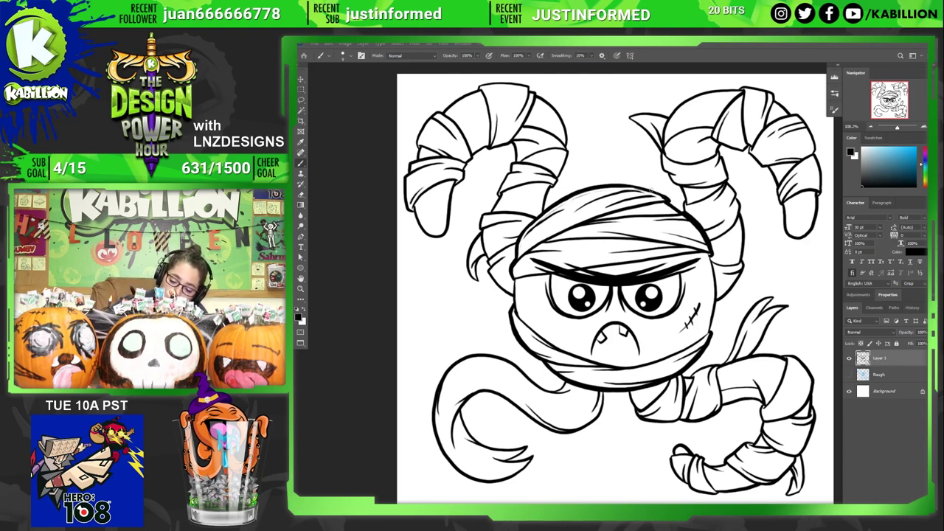
key("e")
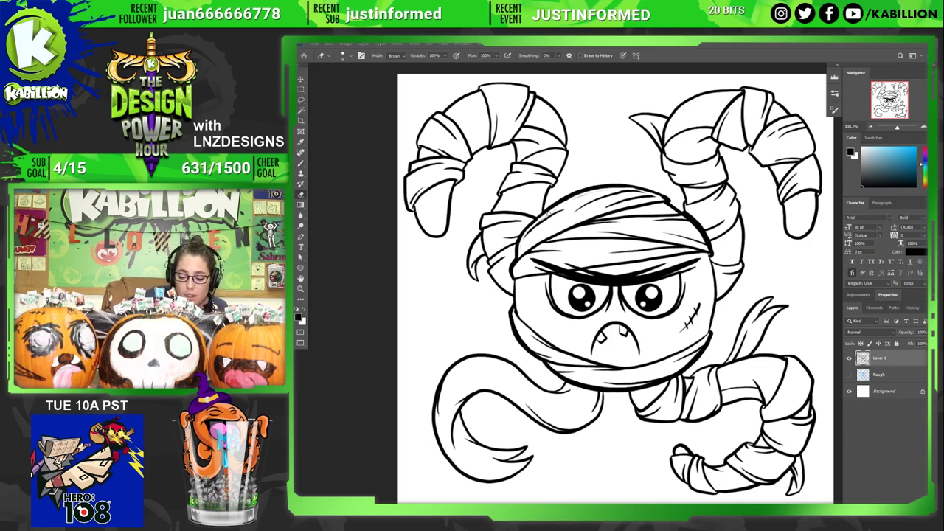
left_click_drag(546, 212, 553, 210)
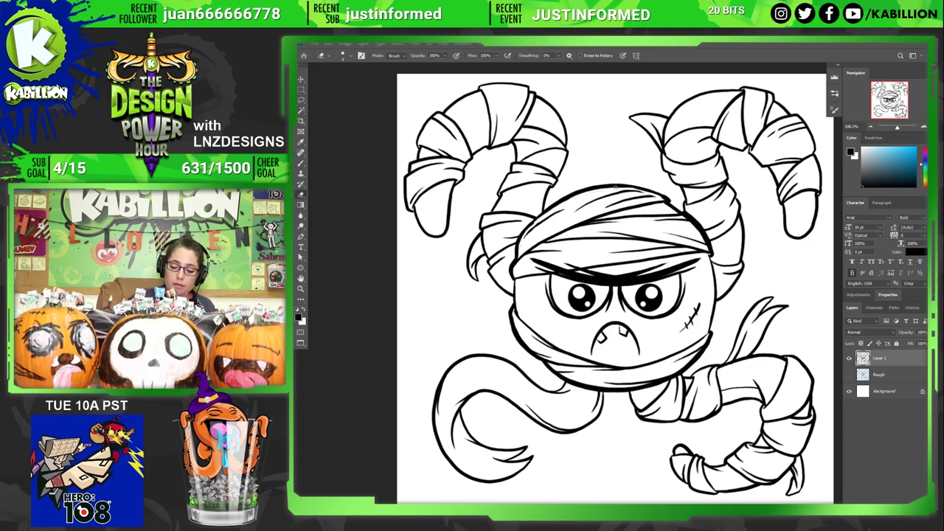
- Thin and smooth the right end of the head's top outline where it runs into the bandage fold, alternating eraser and brush
scroll(688, 333, "up", 6)
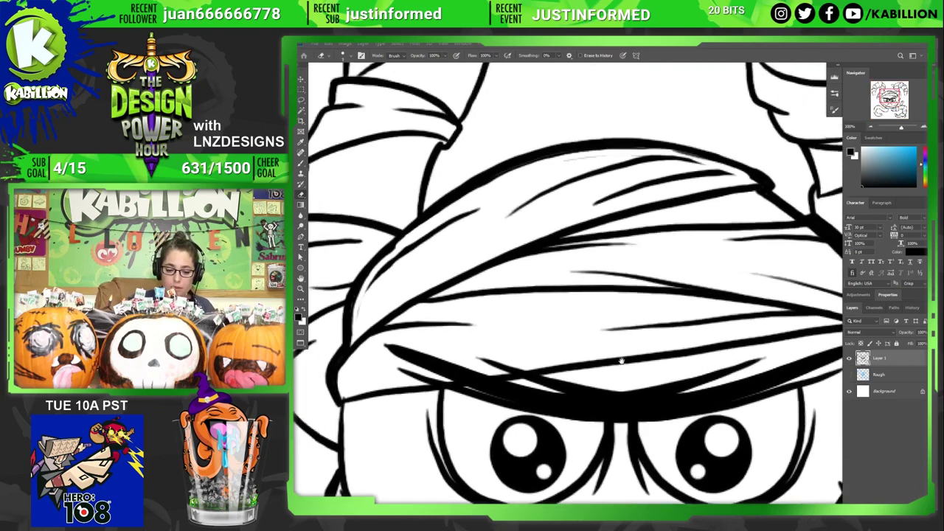
scroll(655, 466, "down", 1)
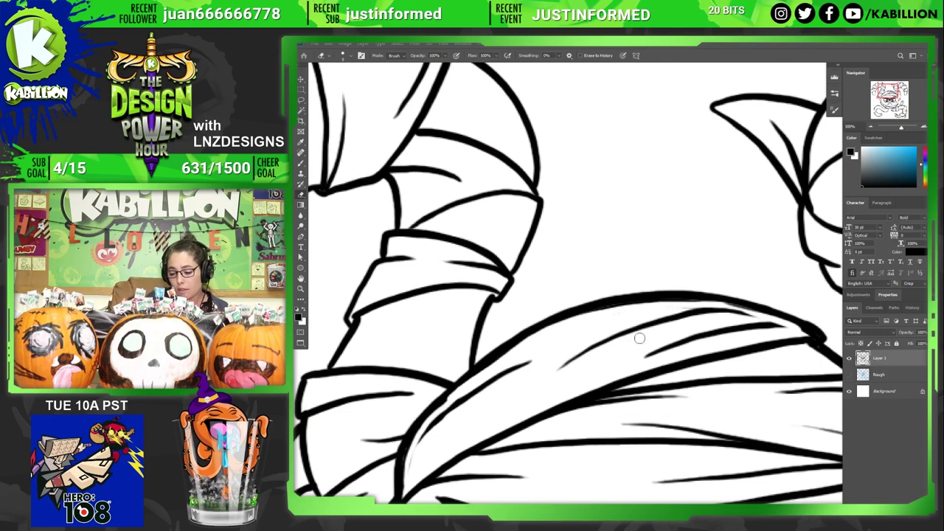
left_click_drag(715, 308, 778, 323)
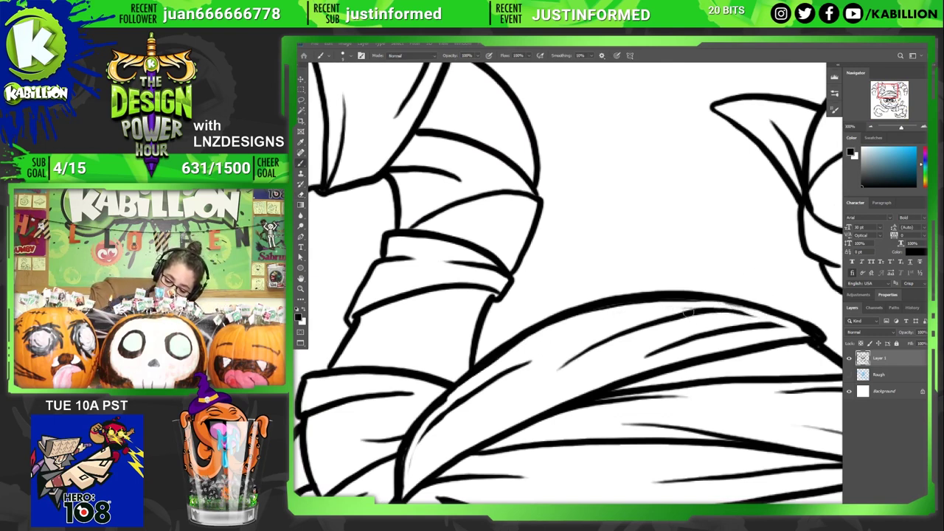
key("b")
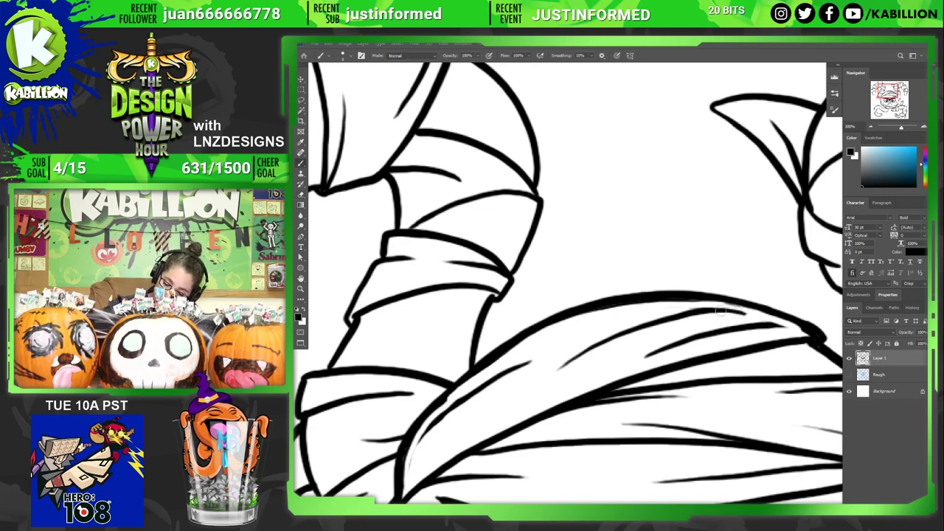
left_click_drag(722, 312, 816, 336)
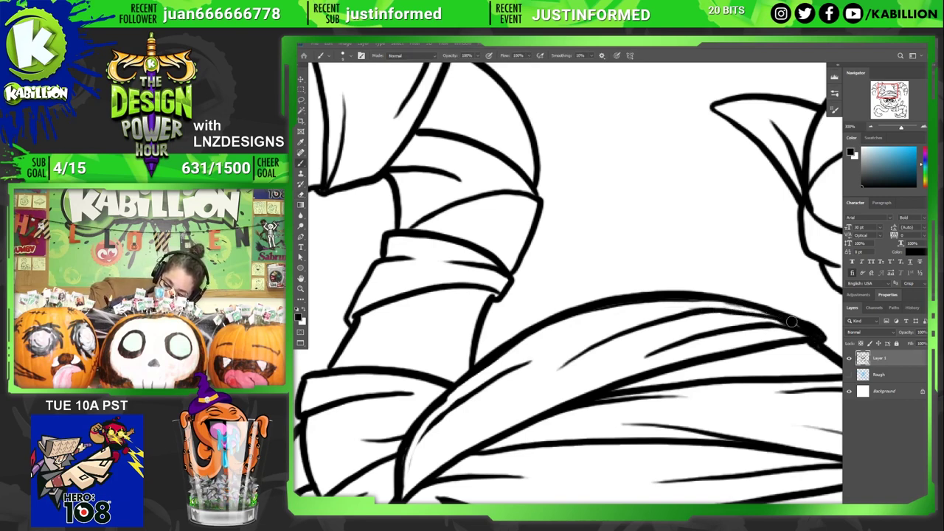
key("e")
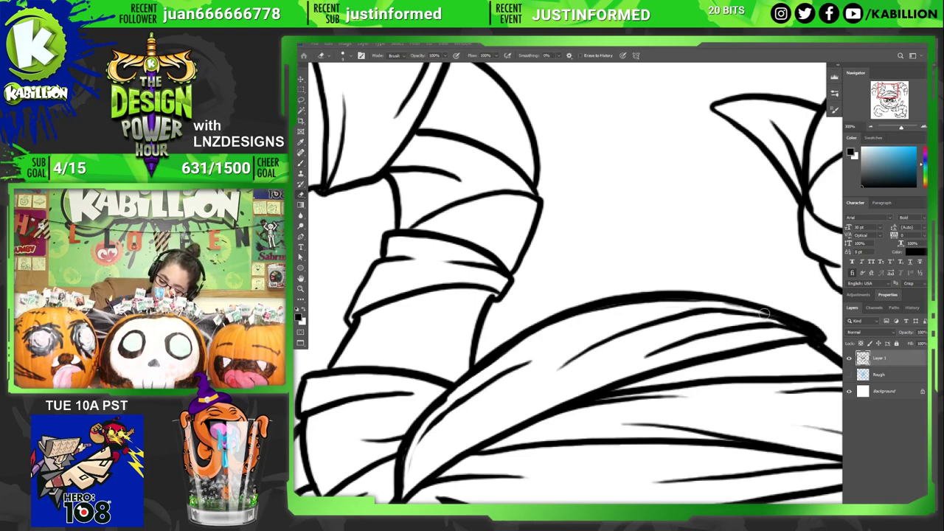
mouse_move(764, 313)
left_mouse_down()
mouse_move(812, 337)
mouse_move(767, 318)
mouse_move(775, 323)
left_mouse_up()
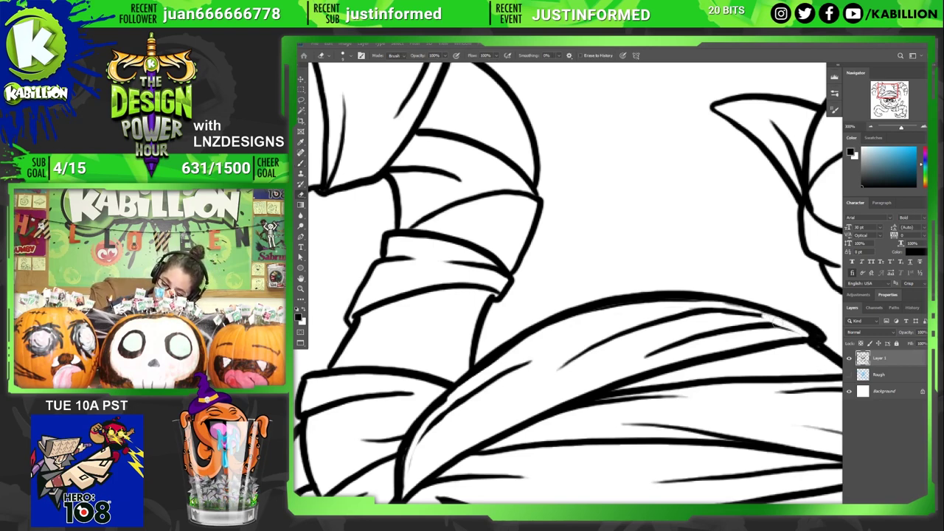
key("b")
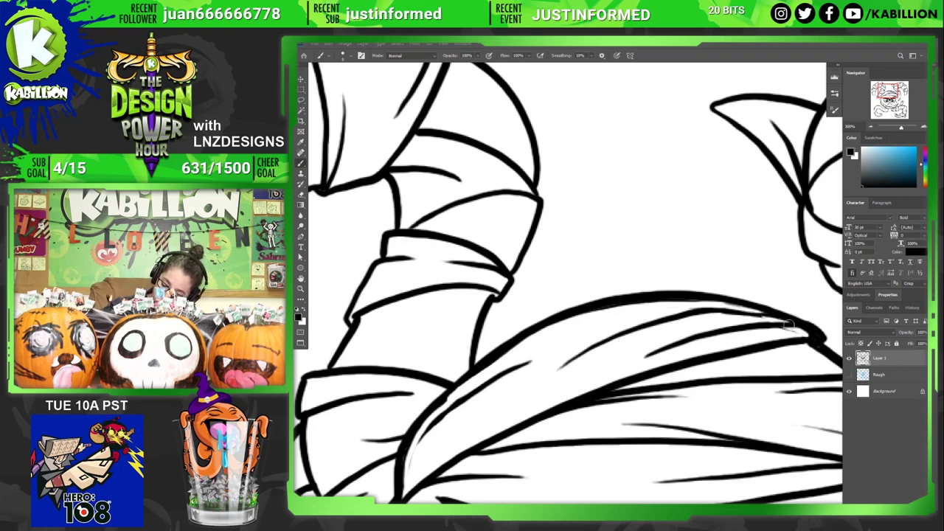
key("e")
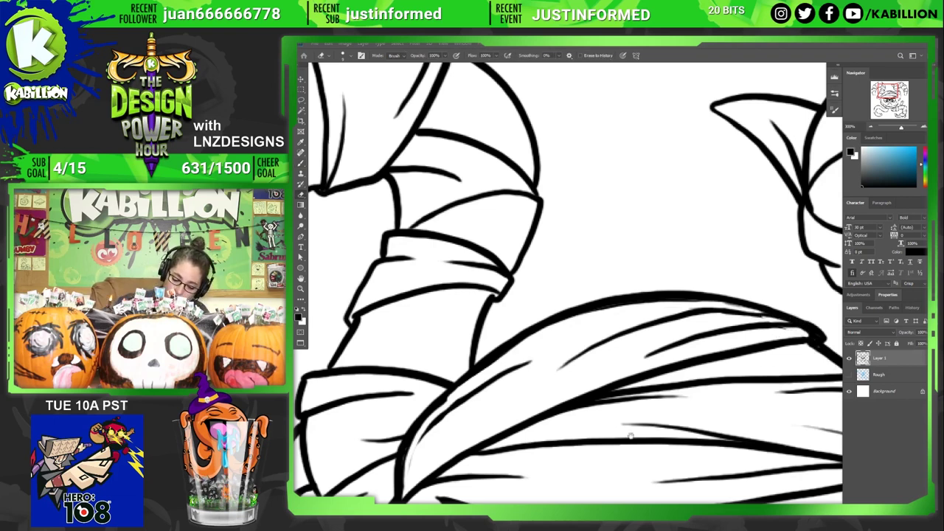
- Touch up the head's left outline with the brush along the top bandage, down to the fold beside the eye
mouse_move(450, 394)
left_mouse_down()
mouse_move(583, 414)
mouse_move(552, 450)
mouse_move(565, 445)
mouse_move(546, 454)
mouse_move(537, 489)
mouse_move(553, 461)
mouse_move(530, 504)
left_mouse_up()
key("b")
left_click_drag(577, 428, 533, 500)
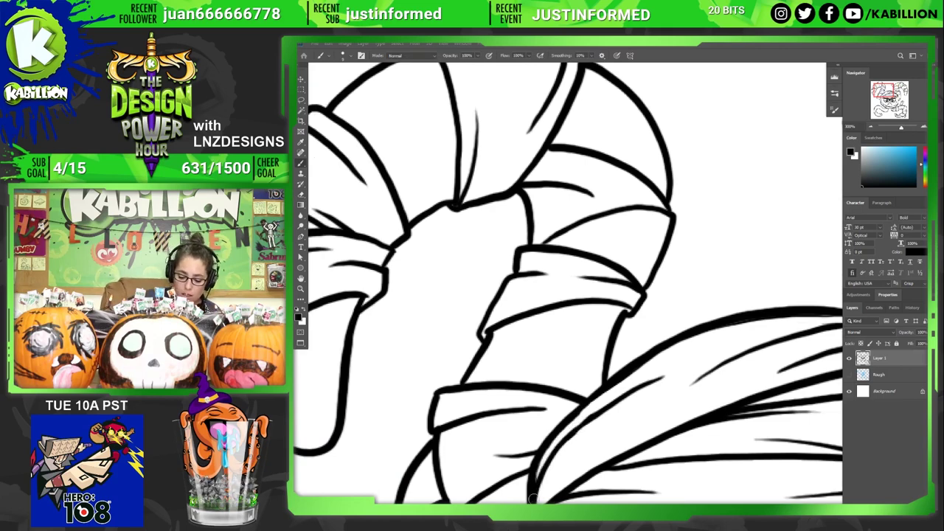
mouse_move(690, 432)
left_mouse_down()
mouse_move(660, 347)
mouse_move(580, 314)
left_mouse_up()
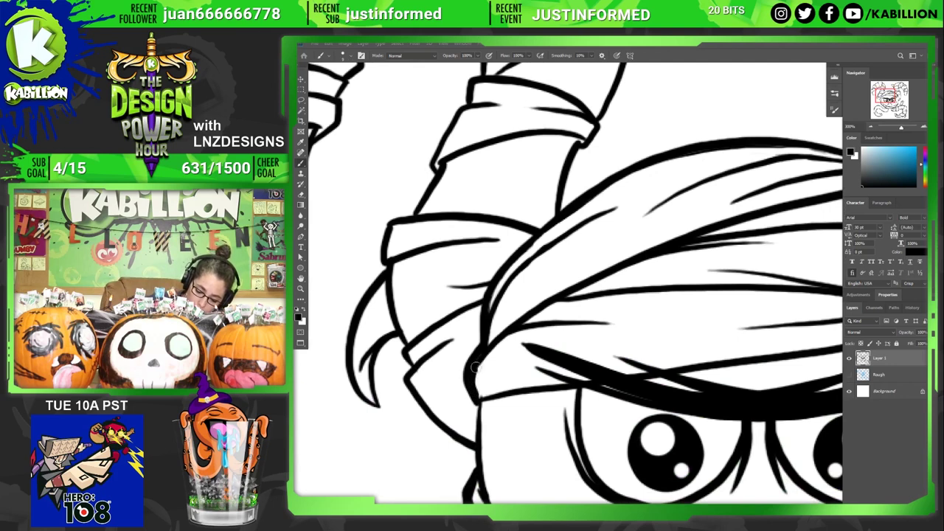
key("e")
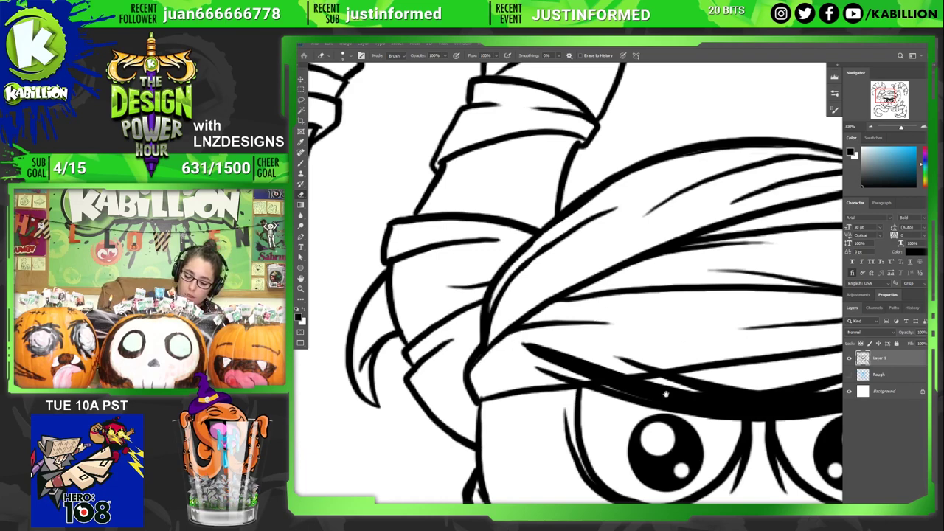
- Thin the head's upper right outline along the forehead bandages with the eraser and even out its inner edge with the brush
mouse_move(651, 394)
left_mouse_down()
mouse_move(488, 443)
mouse_move(452, 400)
mouse_move(426, 398)
left_mouse_up()
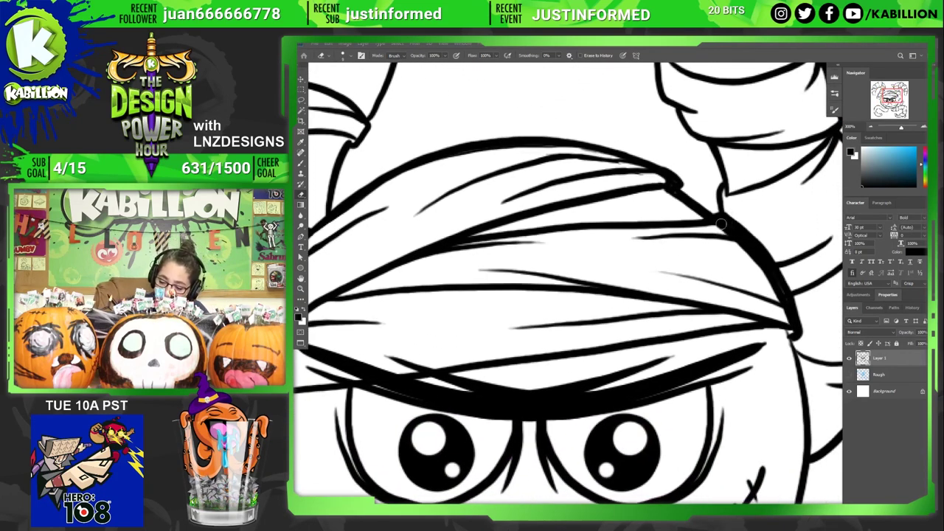
left_click_drag(729, 232, 786, 316)
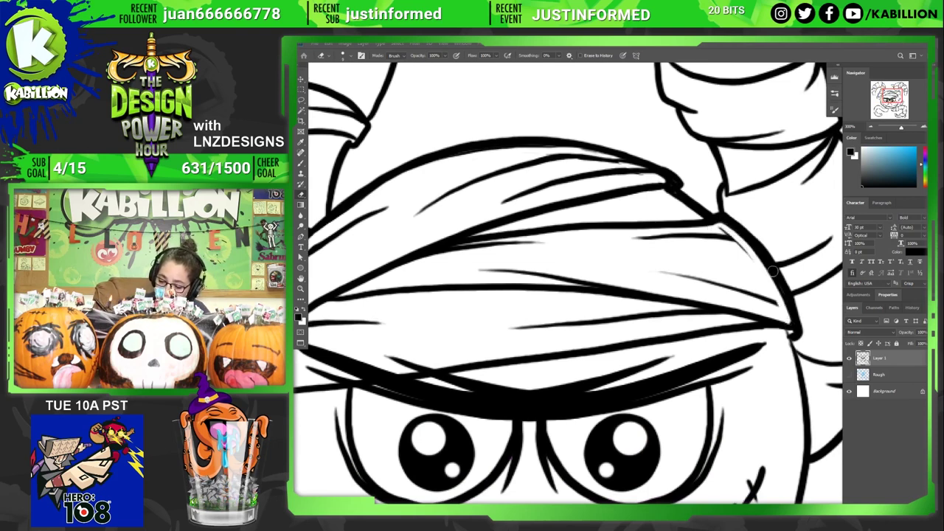
key("b")
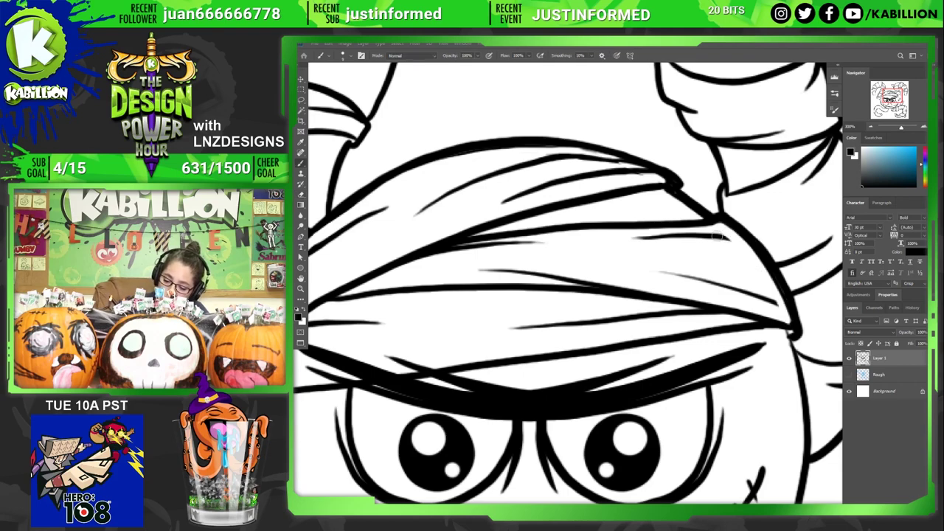
mouse_move(713, 232)
left_mouse_down()
mouse_move(758, 251)
mouse_move(769, 302)
mouse_move(799, 325)
left_mouse_up()
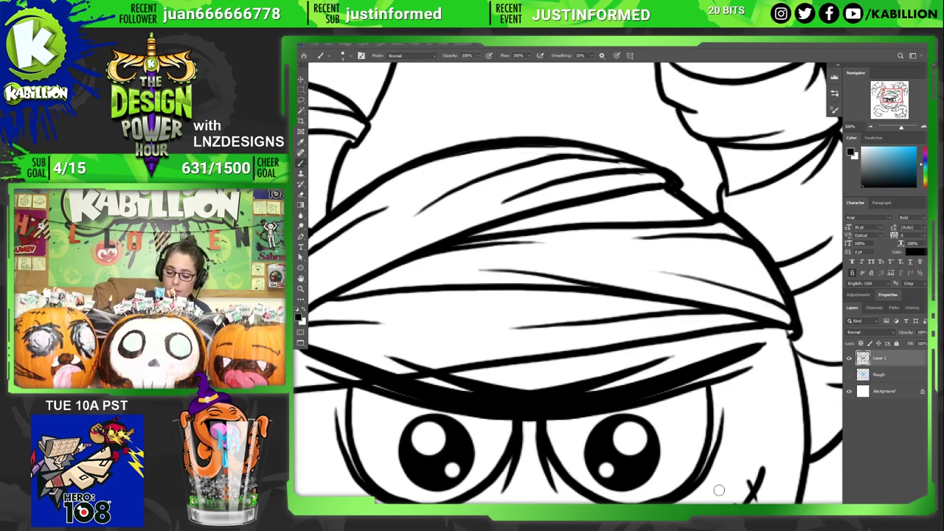
- Thin the thick lower left outline of the head along the inner side of the cheek bandage with the eraser
scroll(612, 386, "down", 5)
scroll(612, 386, "left", 3)
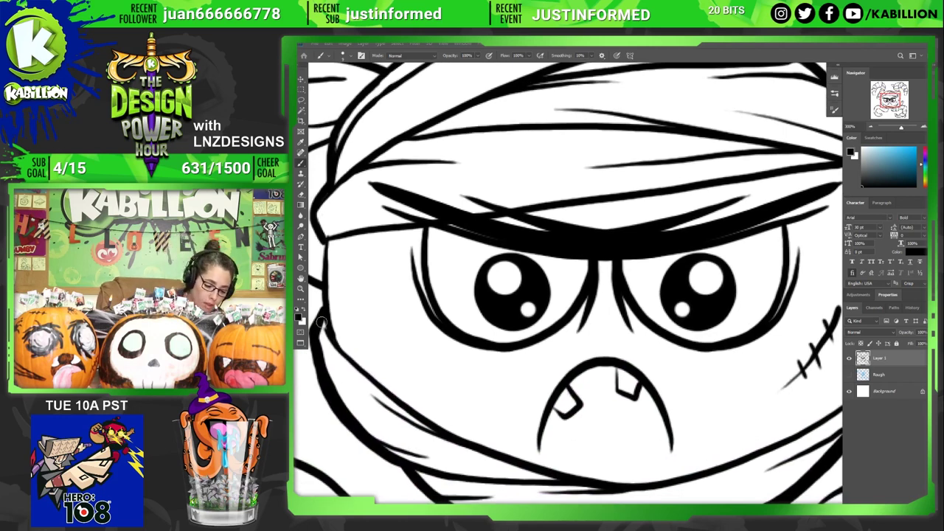
key("e")
mouse_move(319, 343)
left_mouse_down()
mouse_move(349, 414)
mouse_move(410, 459)
left_mouse_up()
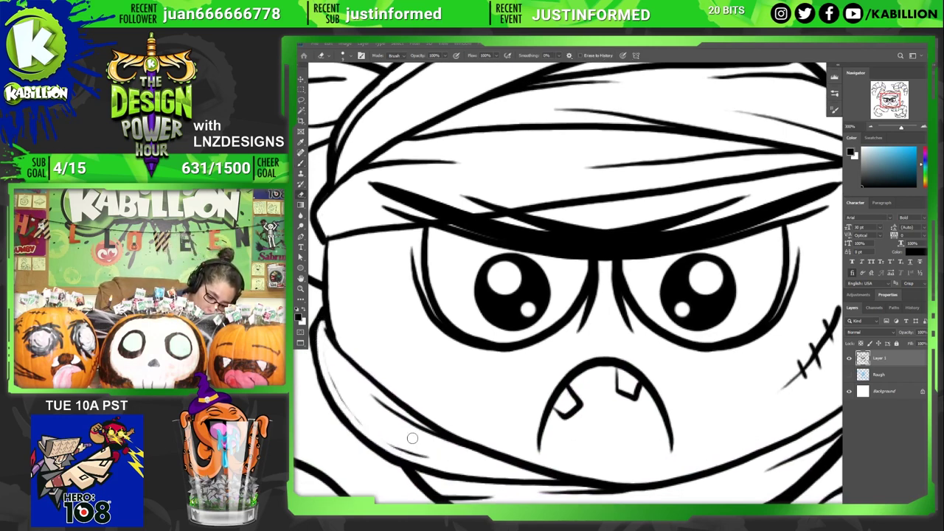
mouse_move(321, 343)
left_mouse_down()
mouse_move(356, 420)
mouse_move(393, 445)
mouse_move(451, 458)
left_mouse_up()
left_click_drag(386, 440, 437, 460)
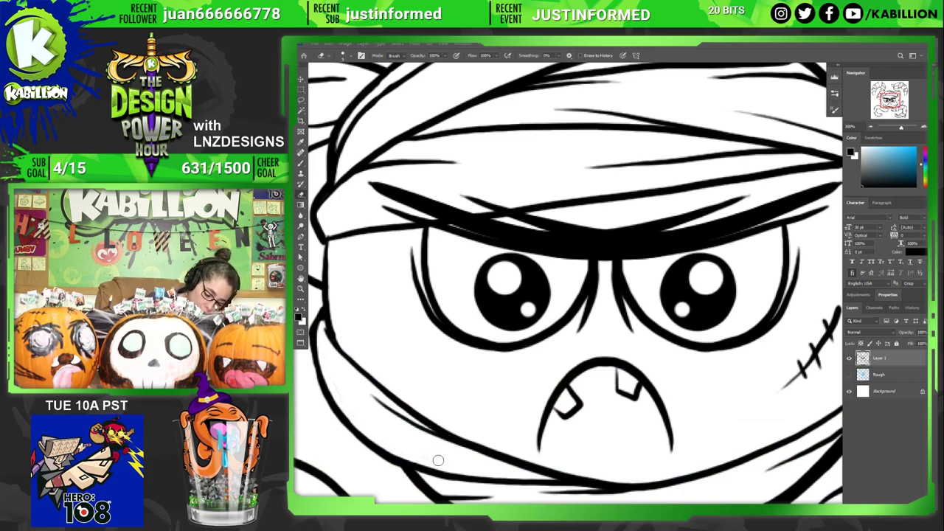
key("b")
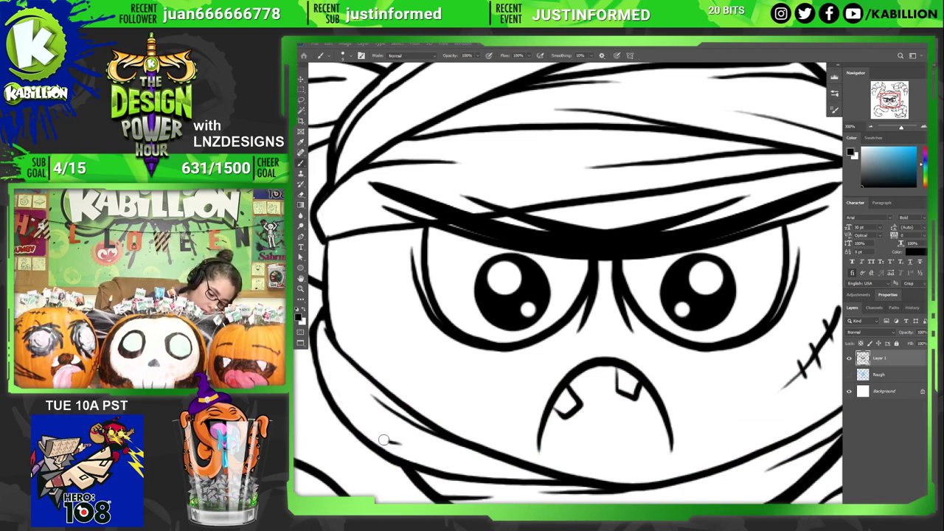
- Thin the chin's bottom outline from end to end with the eraser and retouch the chin bandage's lines at both sides with the brush
left_click_drag(736, 420, 675, 335)
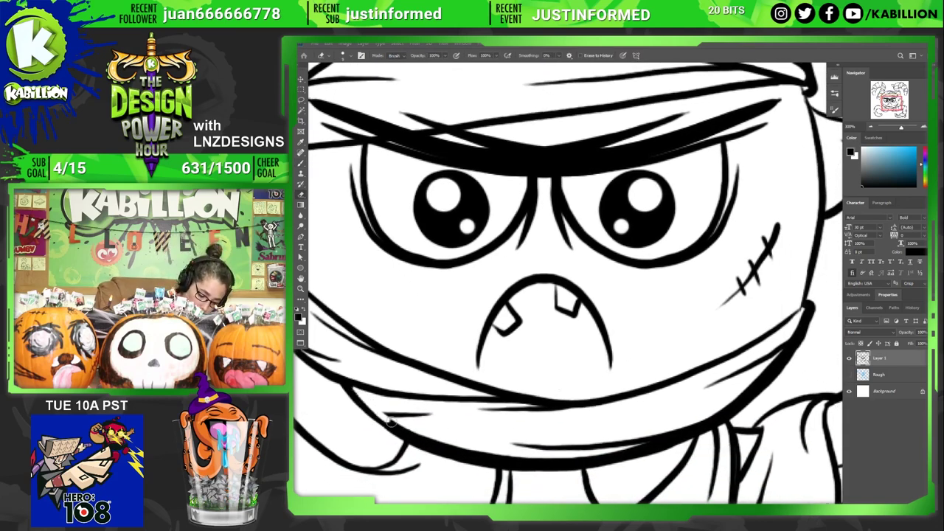
mouse_move(514, 458)
left_mouse_down()
mouse_move(598, 454)
mouse_move(693, 426)
mouse_move(762, 376)
mouse_move(805, 302)
left_mouse_up()
key("b")
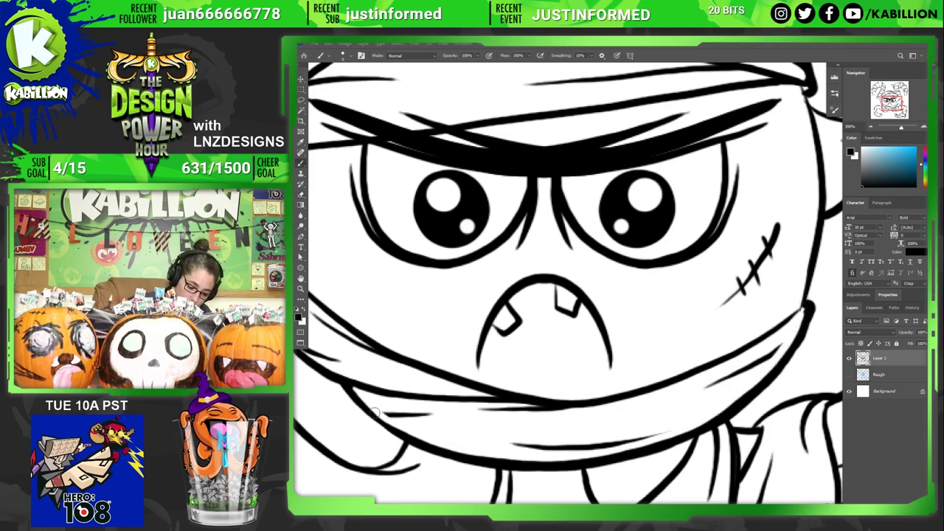
left_click_drag(375, 413, 422, 409)
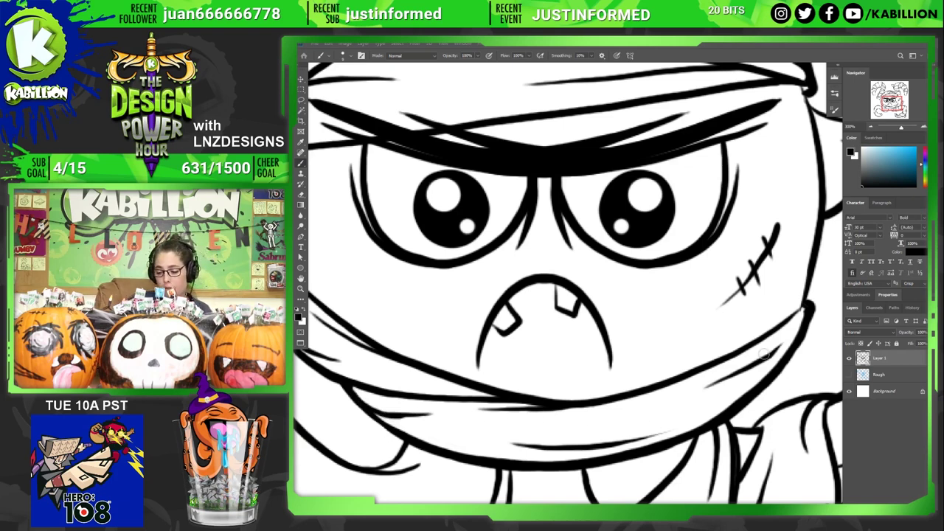
left_click_drag(767, 355, 809, 319)
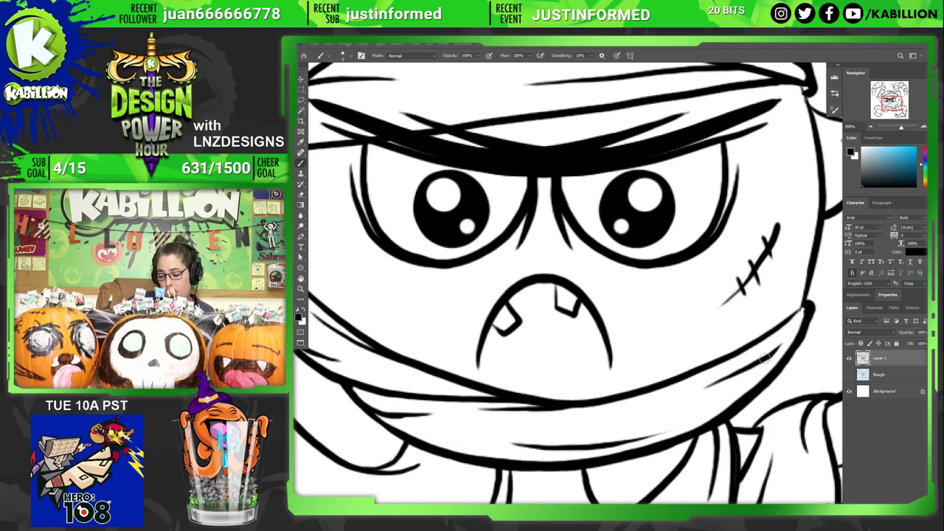
- View the whole drawing and toggle the Rough layer's visibility to compare the line art with the sketch, leaving the sketch hidden
key("ctrl+minus")
key("ctrl+minus")
key("ctrl+minus")
key("ctrl+minus")
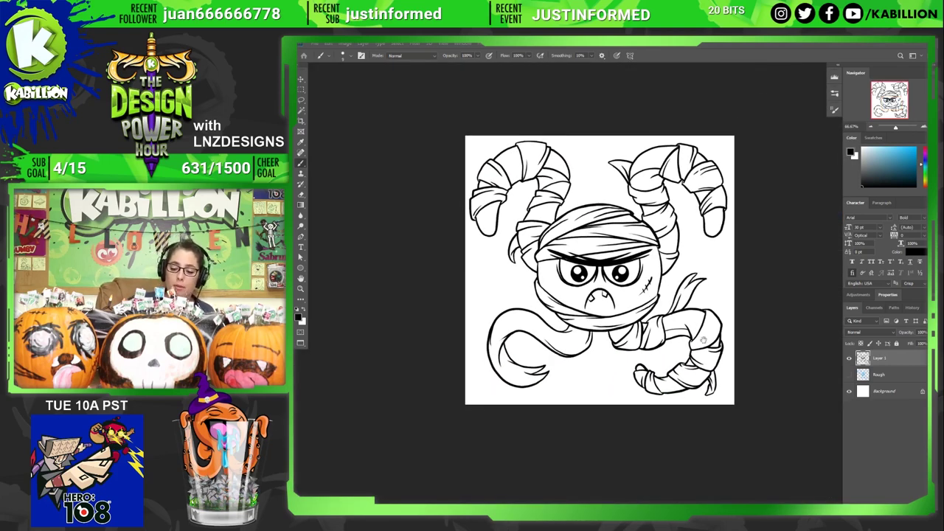
left_click_drag(707, 244, 695, 287)
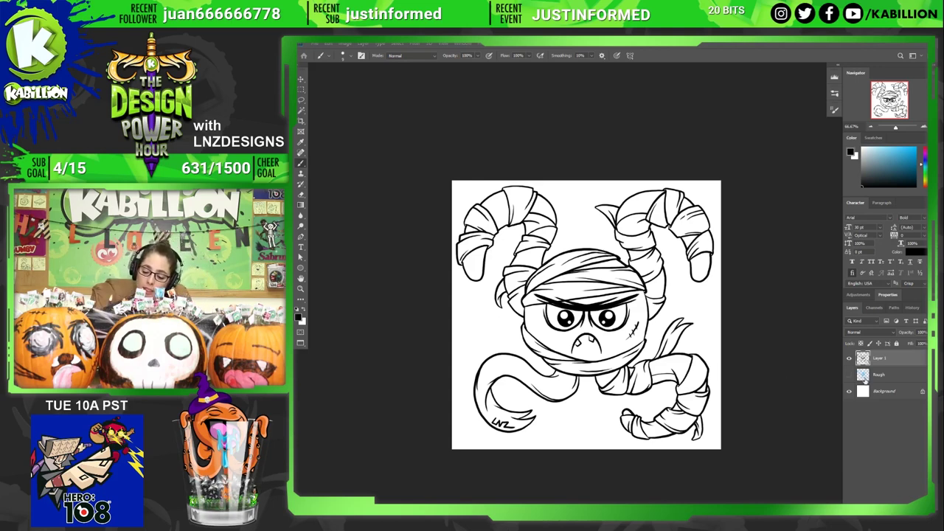
left_click(850, 375)
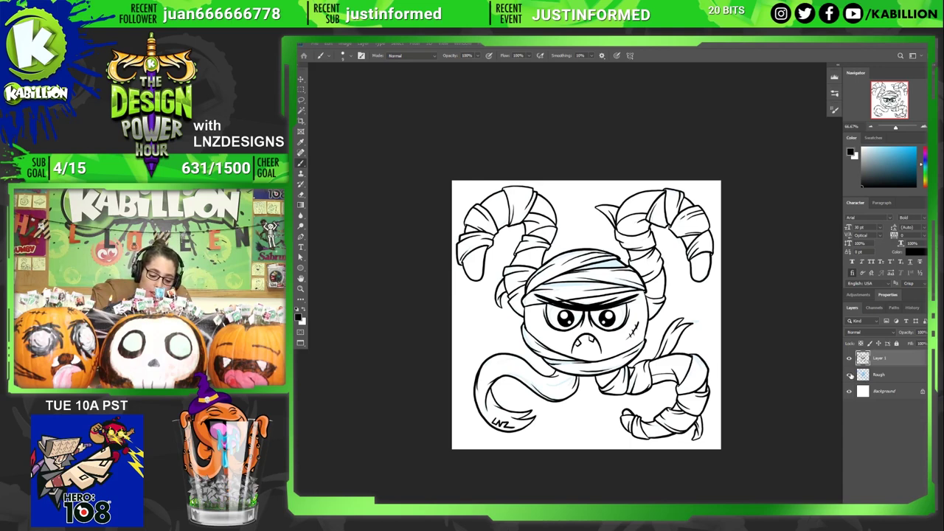
left_click(850, 375)
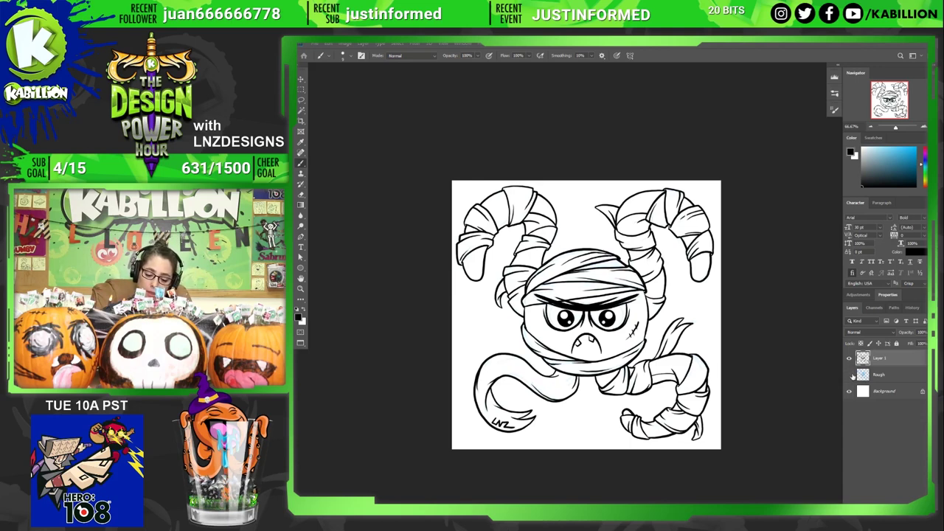
left_click(850, 376)
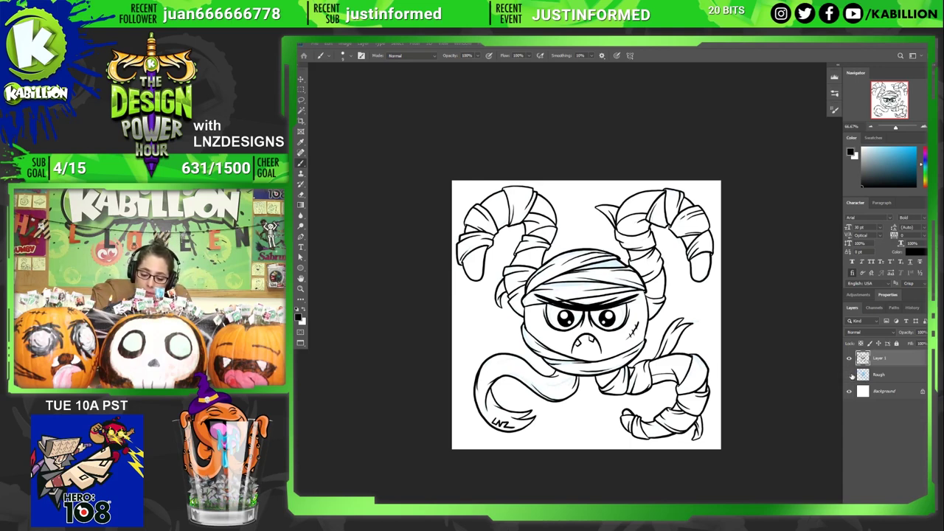
left_click(850, 375)
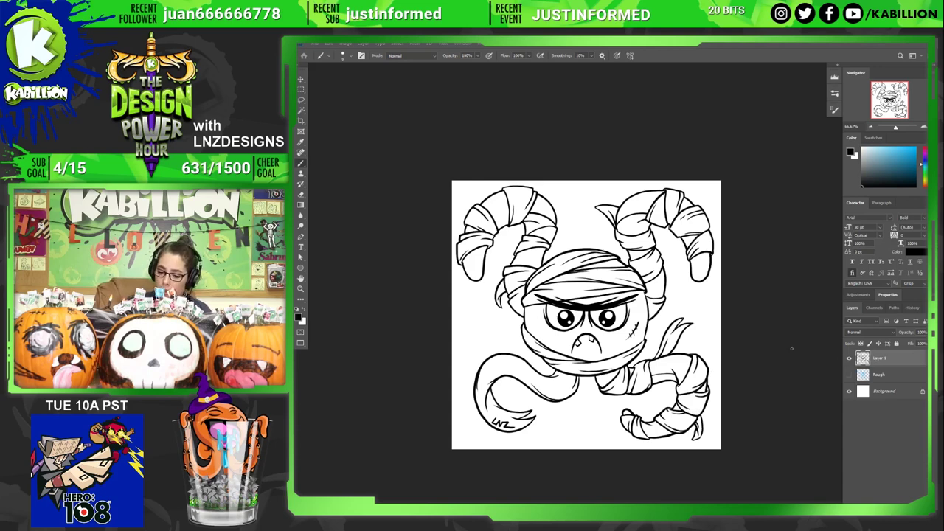
key("e")
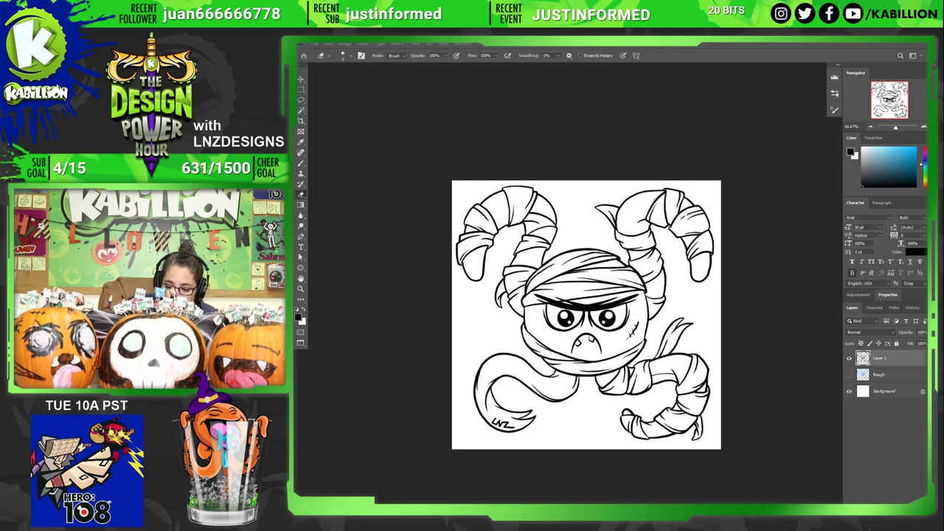
key("b")
scroll(623, 225, "up", 5)
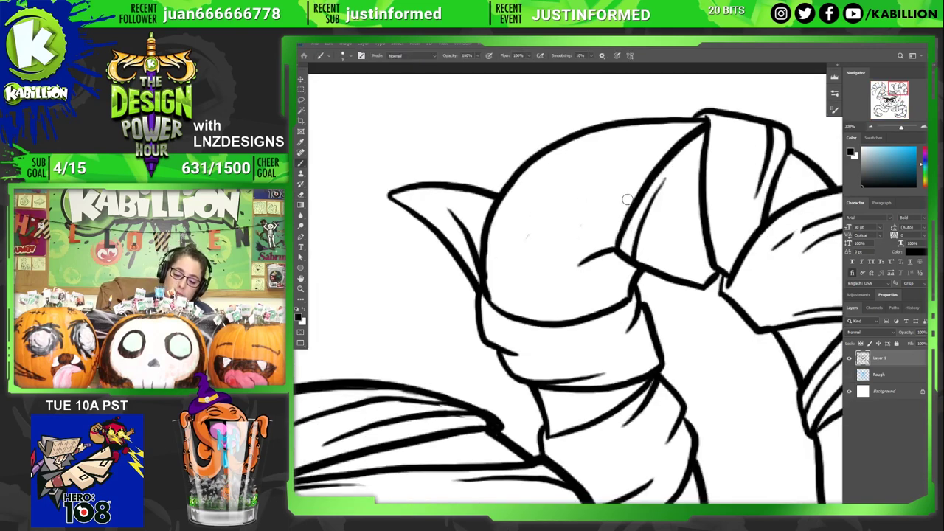
key("e")
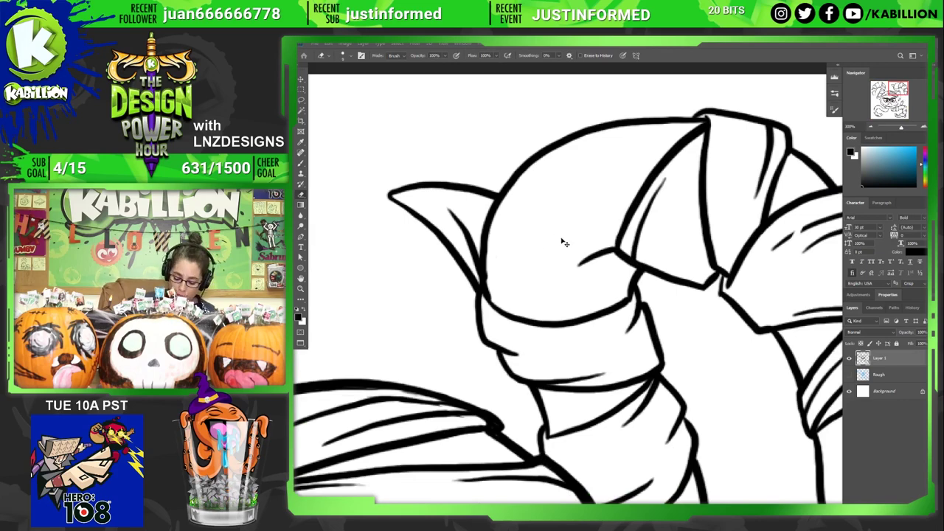
key("b")
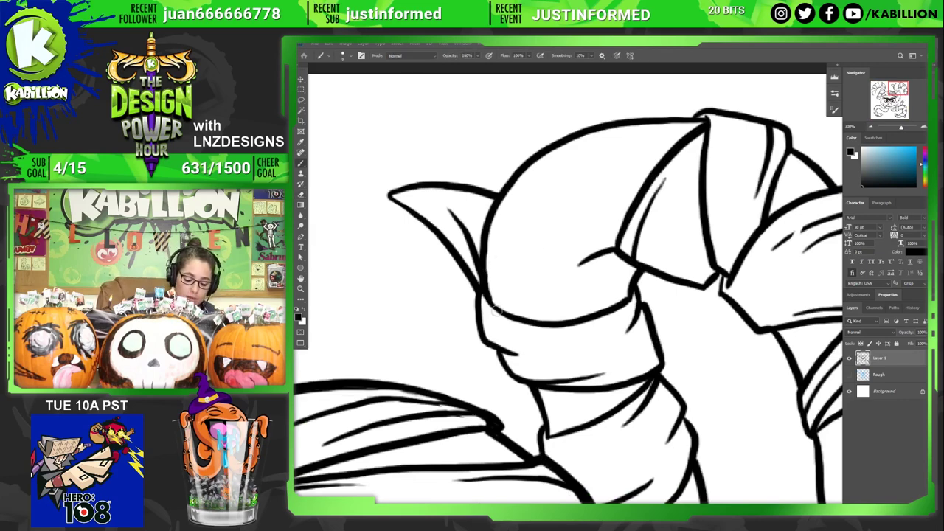
key("ctrl+0")
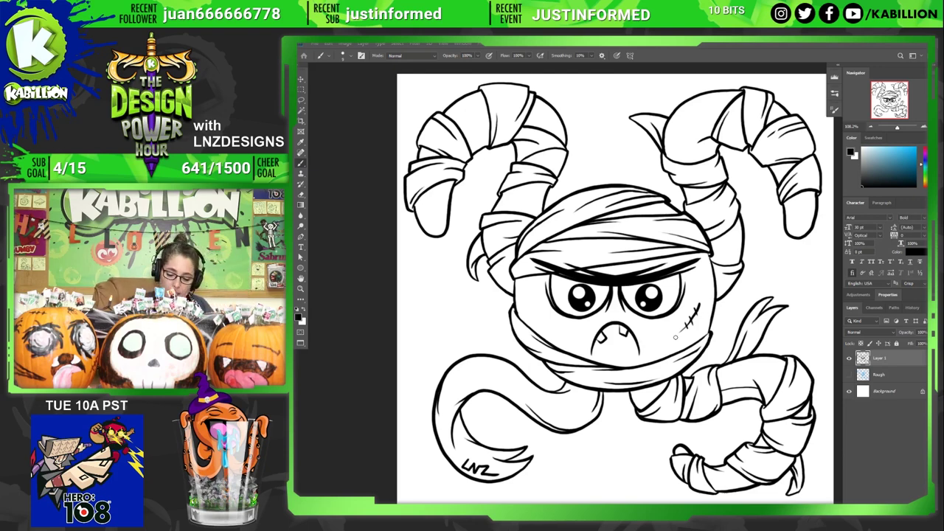
- Try a curved ground line across the canvas's lower edge behind the mummy on a new layer above Rough, and delete that layer
key("ctrl+minus")
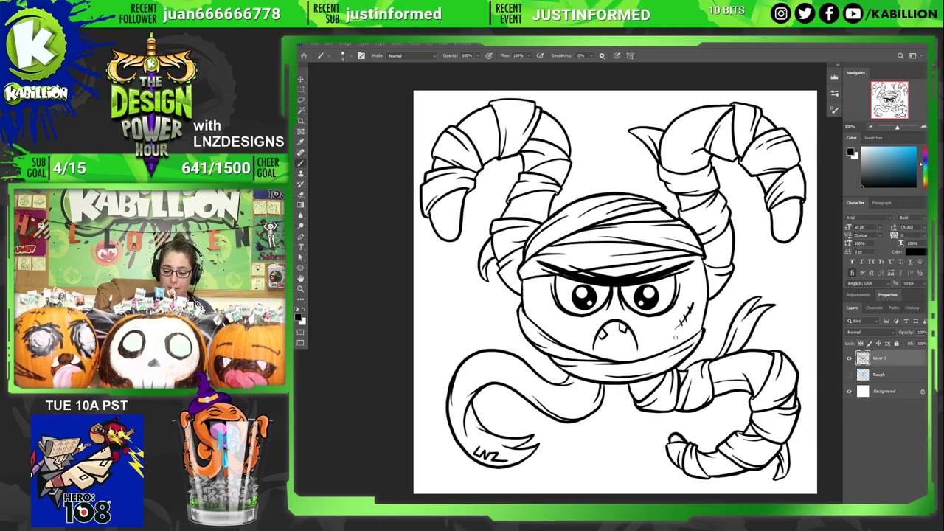
left_click(895, 374)
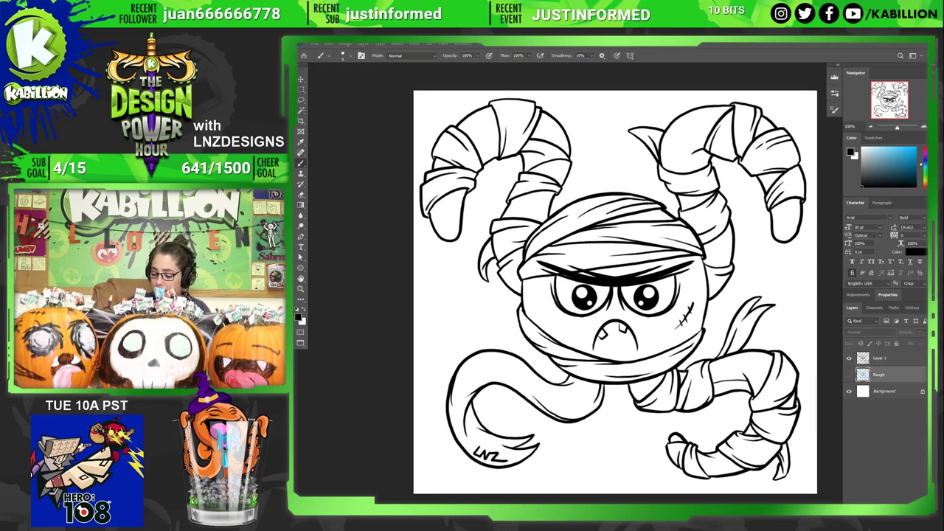
key("ctrl+shift+alt+n")
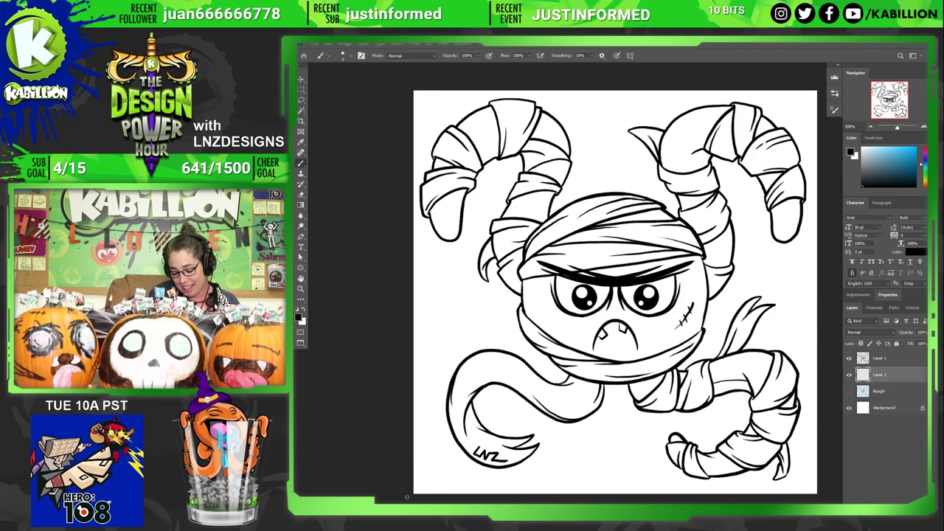
mouse_move(406, 497)
left_mouse_down()
mouse_move(561, 450)
mouse_move(623, 450)
mouse_move(578, 445)
mouse_move(661, 444)
mouse_move(644, 448)
mouse_move(816, 491)
left_mouse_up()
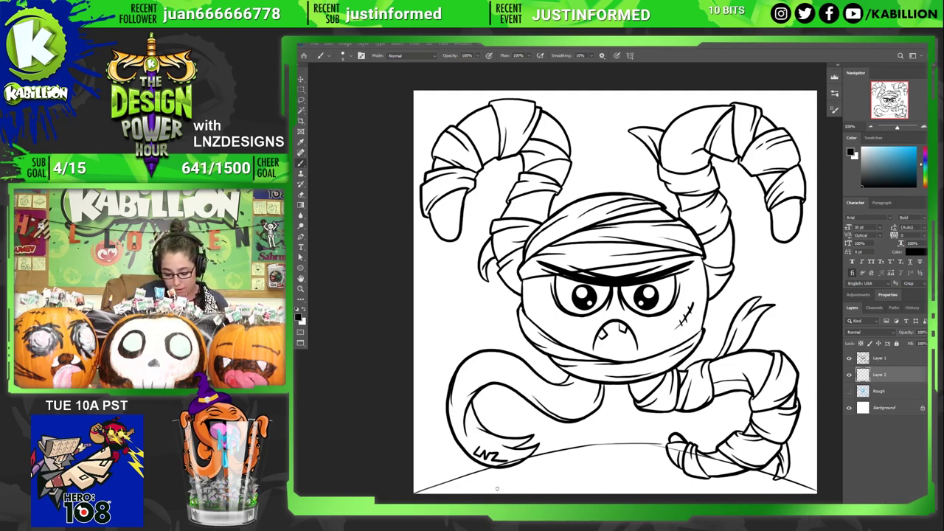
mouse_move(415, 492)
left_mouse_down()
mouse_move(529, 457)
mouse_move(815, 491)
left_mouse_up()
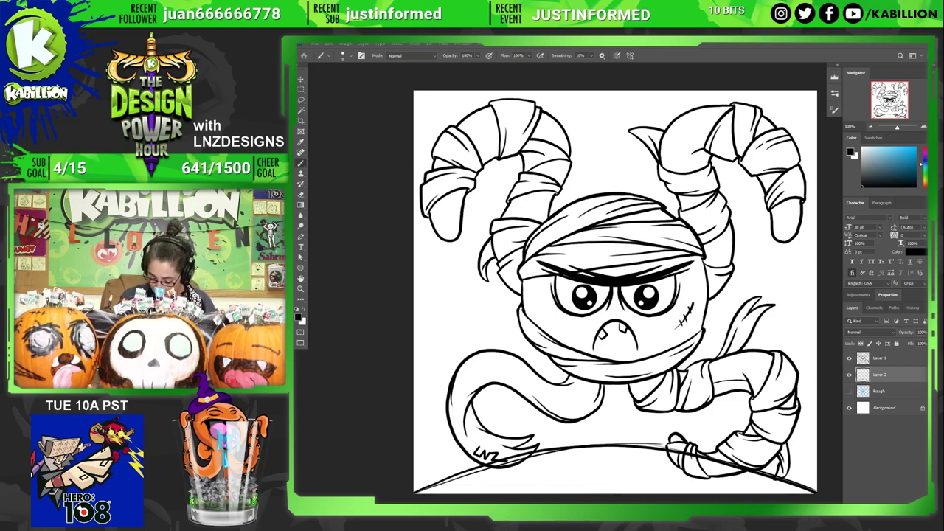
key("Delete")
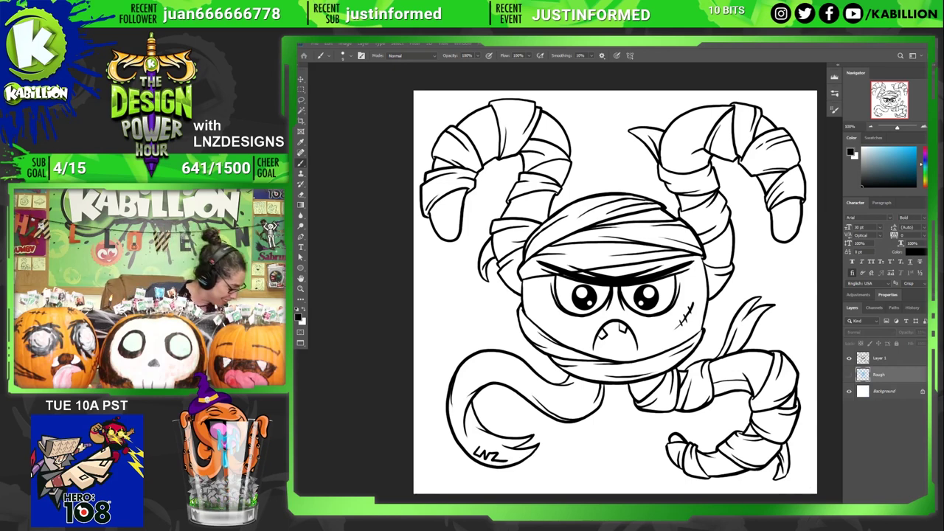